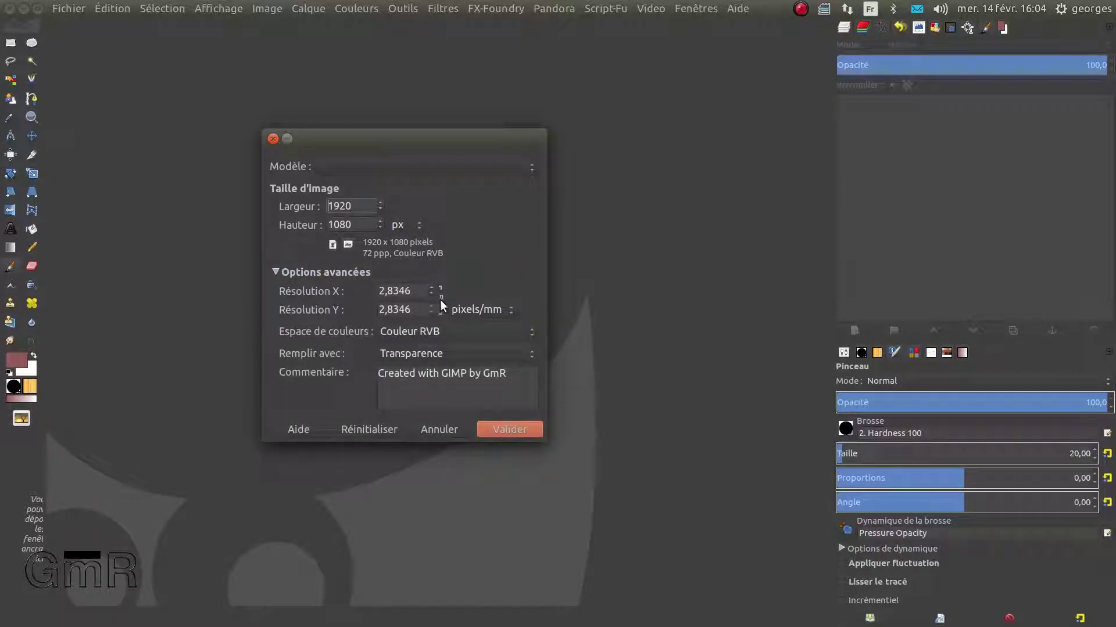
# Create a transparent 1920×1080 image with the resolution set to 72 pixels/in
pyautogui.click(475, 308)
pyautogui.click(476, 294)
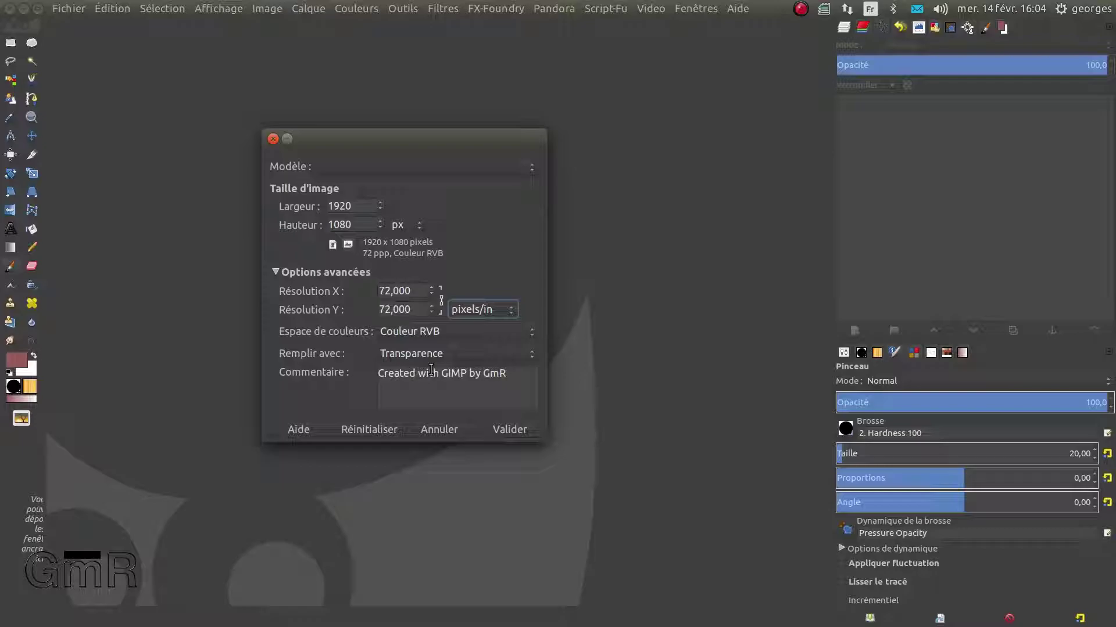
pyautogui.click(508, 428)
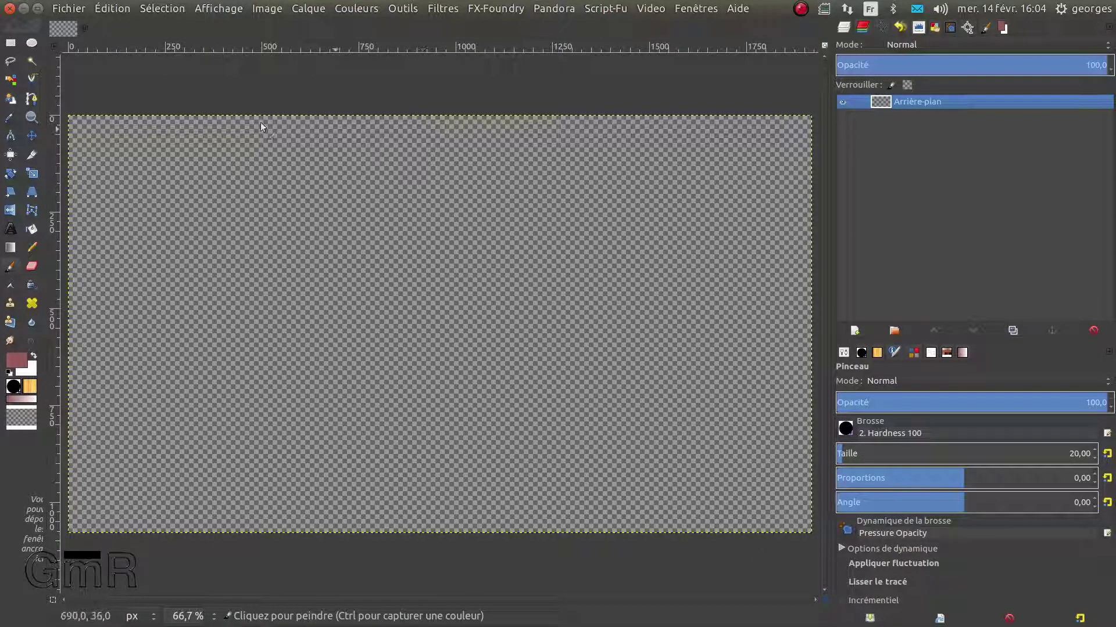
# Add a new layer named Calque filled with white (Blanc) above the transparent background
pyautogui.click(855, 330)
pyautogui.click(808, 397)
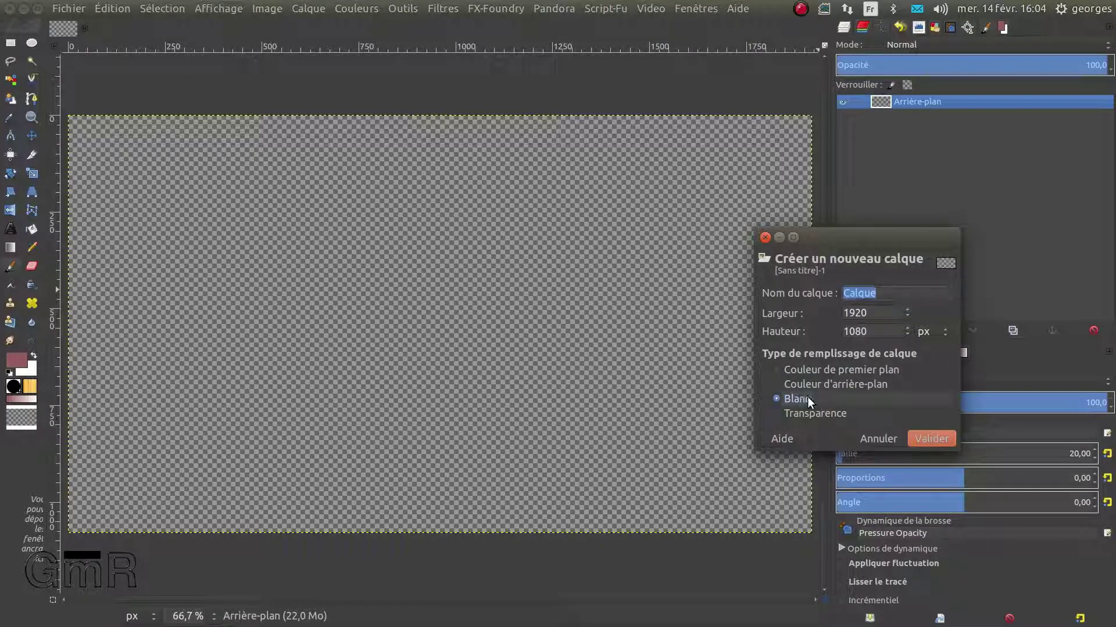
pyautogui.click(932, 440)
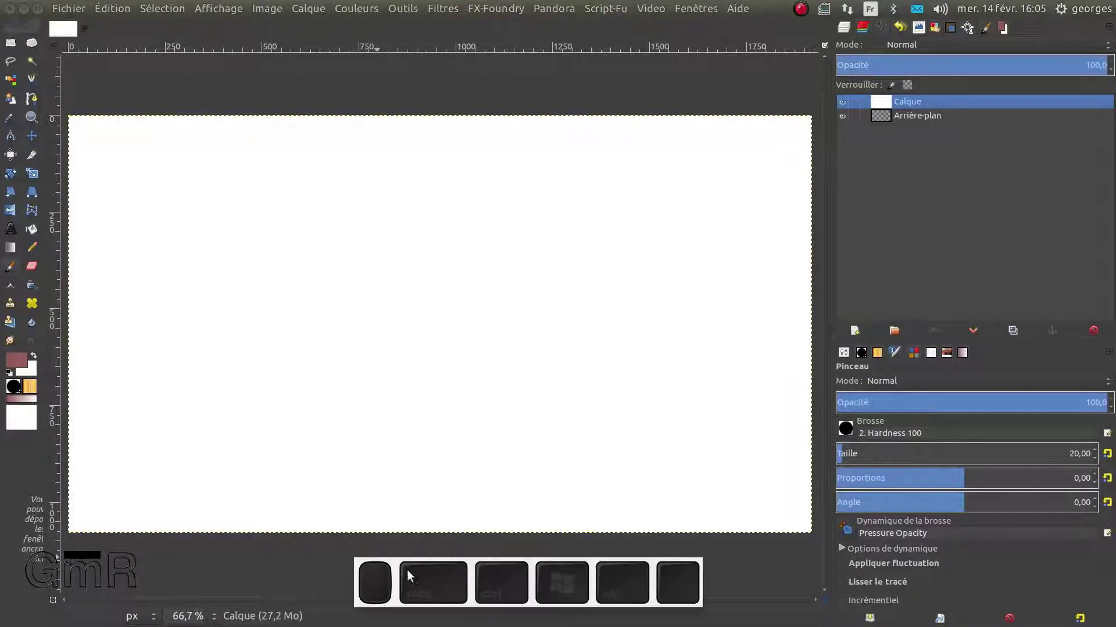
pyautogui.moveTo(399, 569)
pyautogui.mouseDown()
pyautogui.moveTo(406, 553)
pyautogui.moveTo(393, 565)
pyautogui.mouseUp()
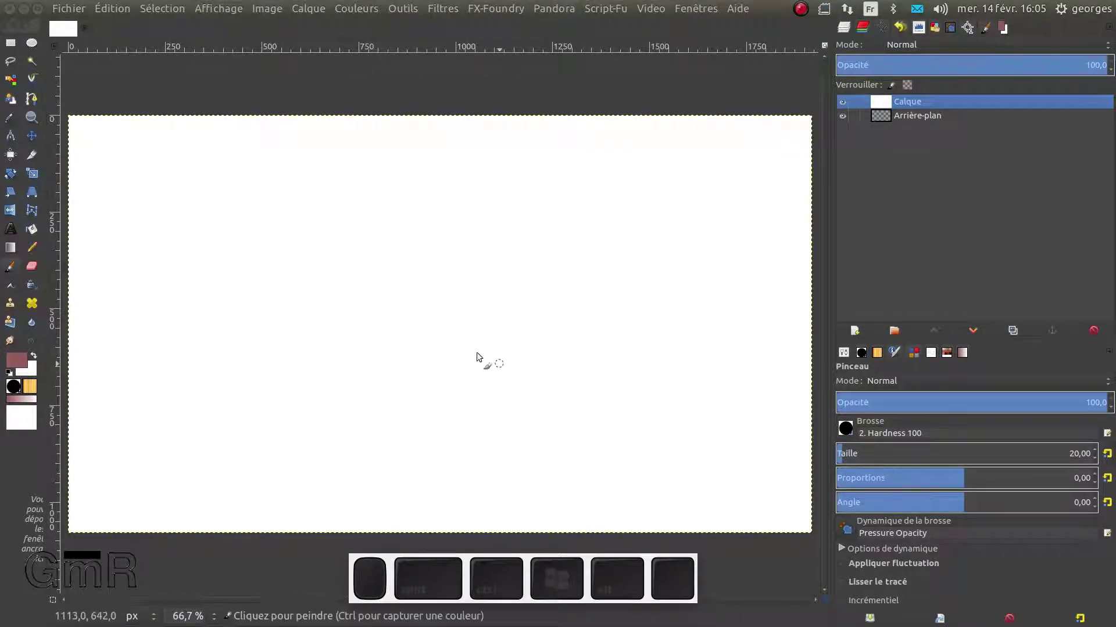
# Select the Text tool and float its options in an enlarged window, checking the français language
pyautogui.click(10, 231)
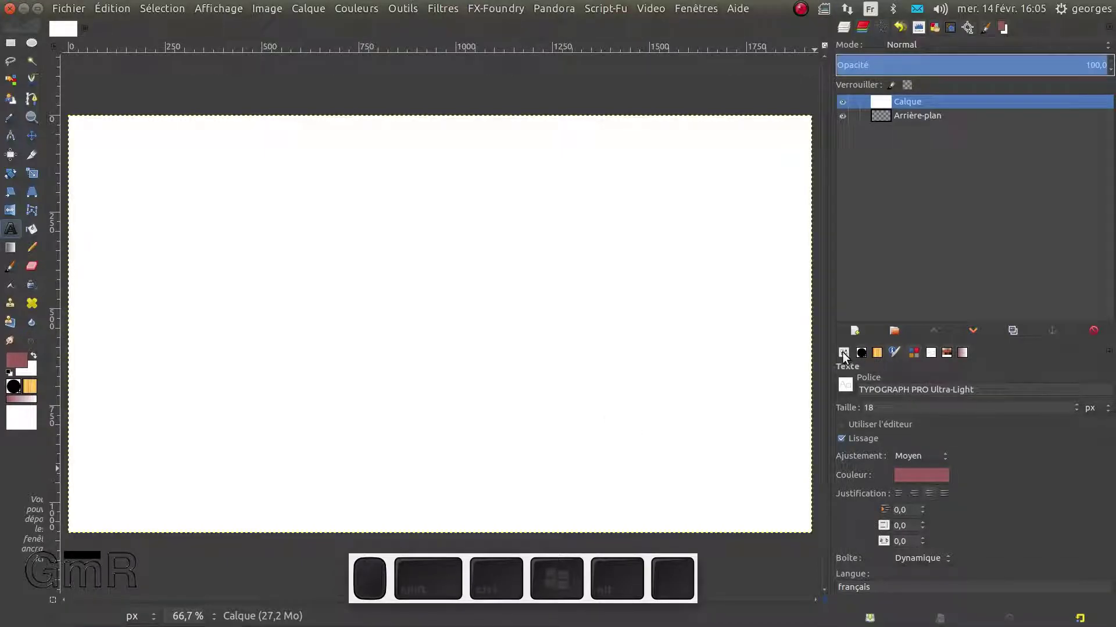
pyautogui.moveTo(843, 356); pyautogui.dragTo(312, 264)
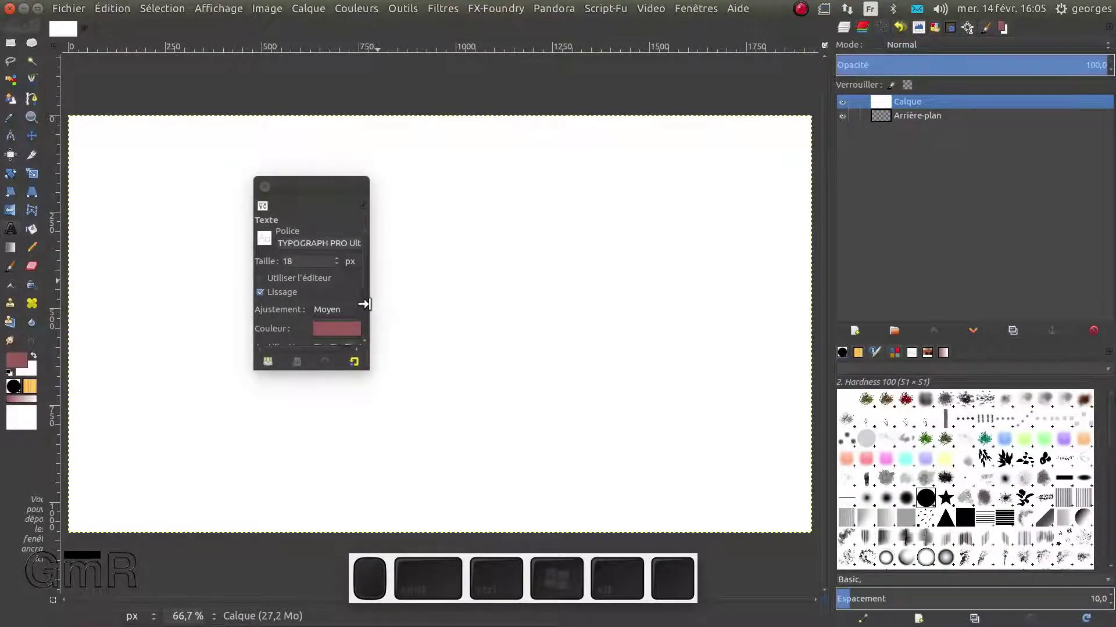
pyautogui.moveTo(371, 305); pyautogui.dragTo(590, 304)
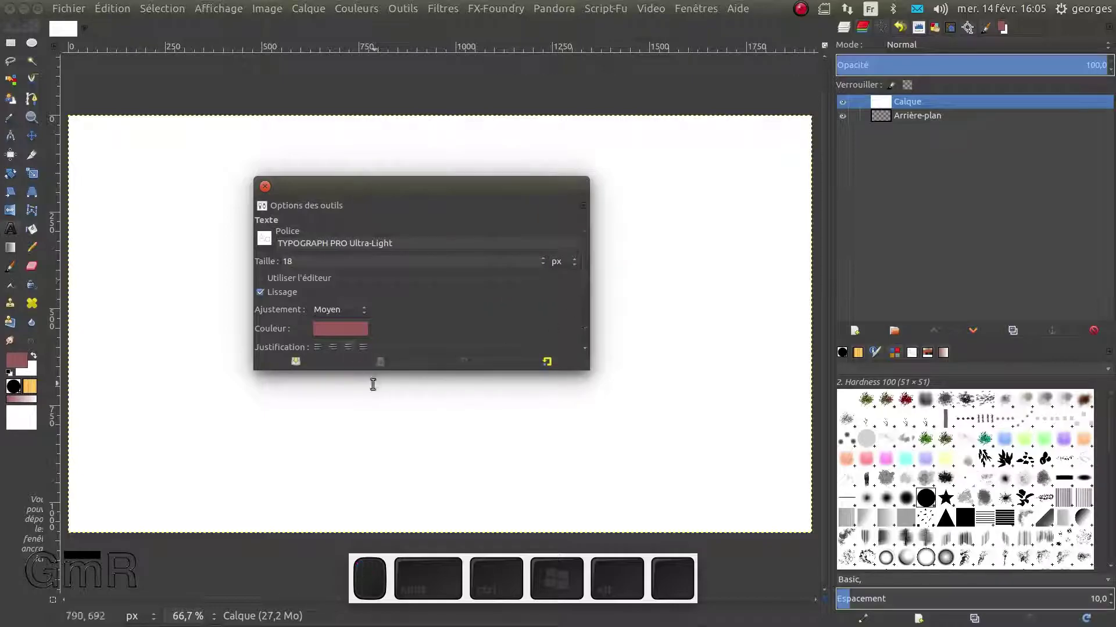
pyautogui.moveTo(402, 371); pyautogui.dragTo(394, 474)
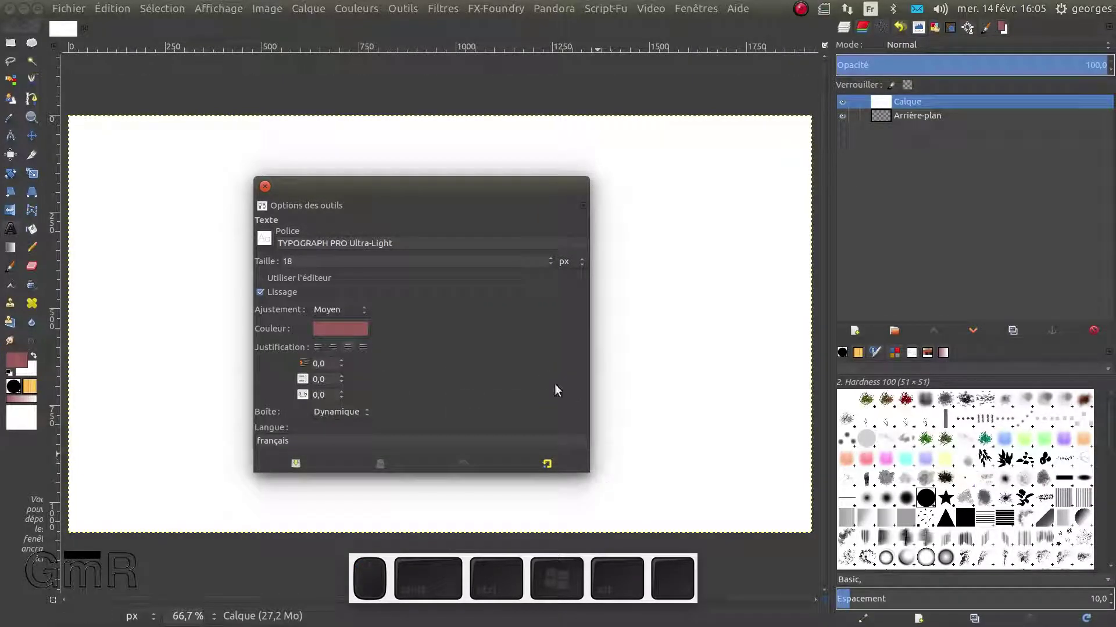
pyautogui.click(299, 444)
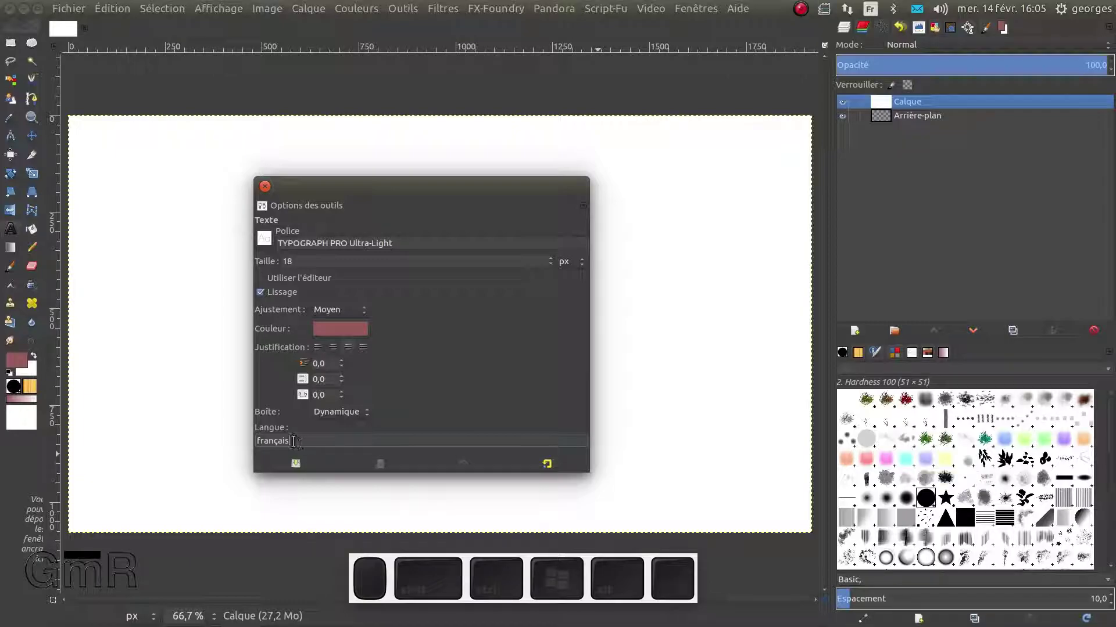
# View the Interface preferences, cancel, open the font list, and bring the browser window forward
pyautogui.click(109, 8)
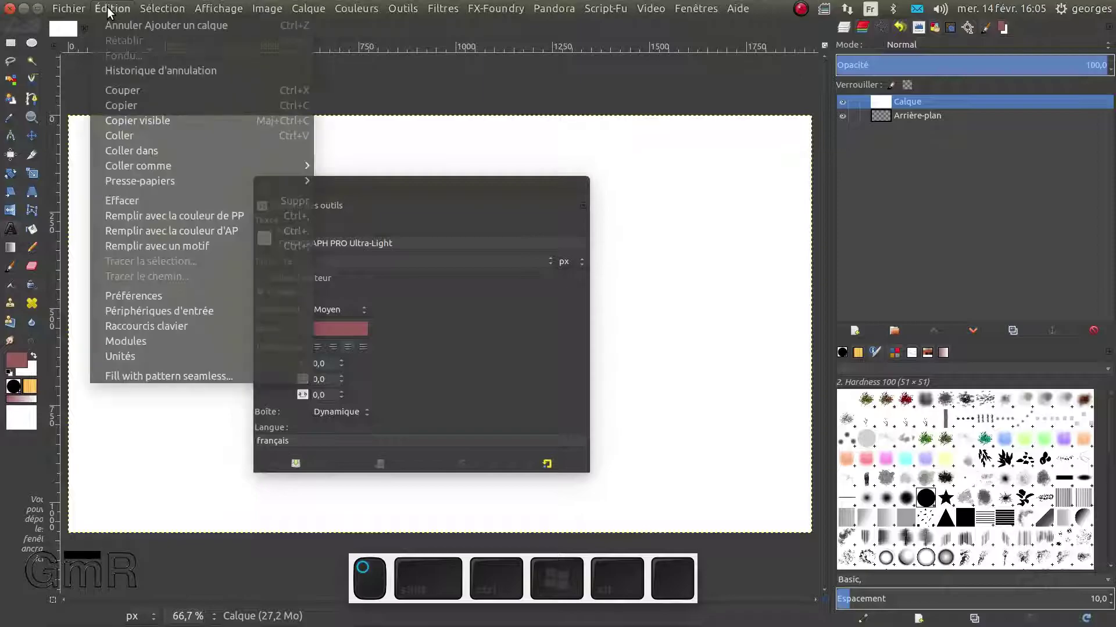
pyautogui.click(144, 291)
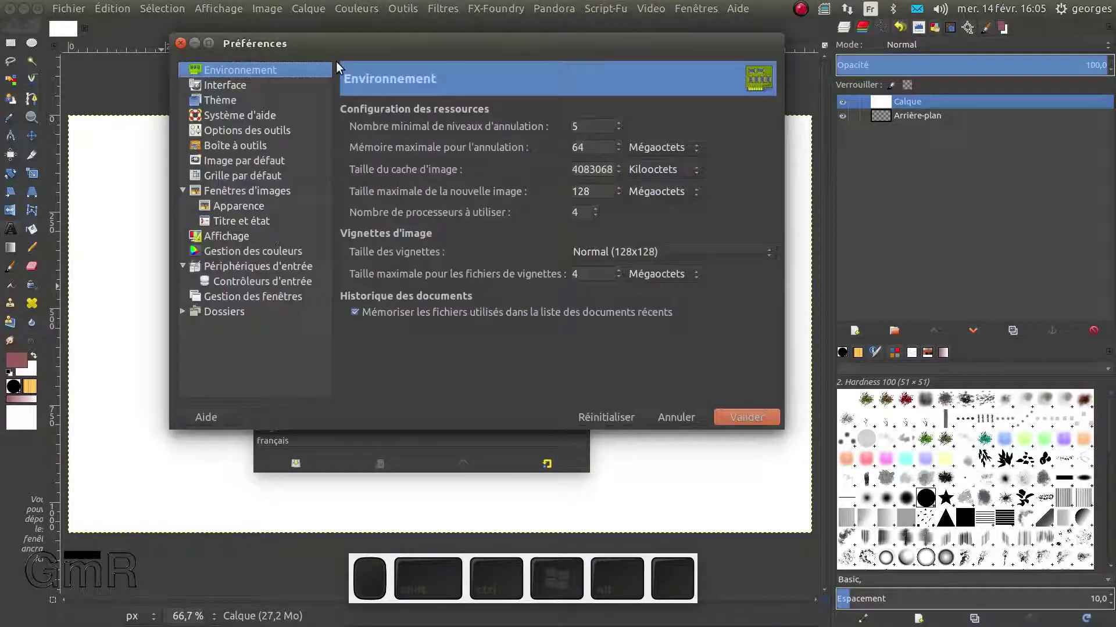
pyautogui.click(234, 85)
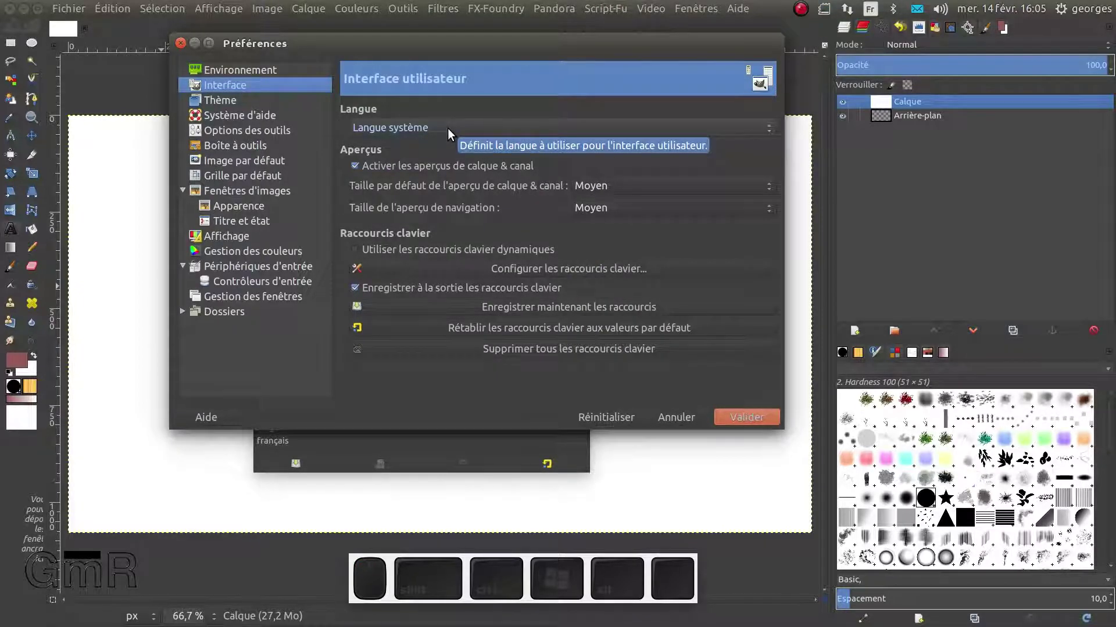
pyautogui.click(675, 417)
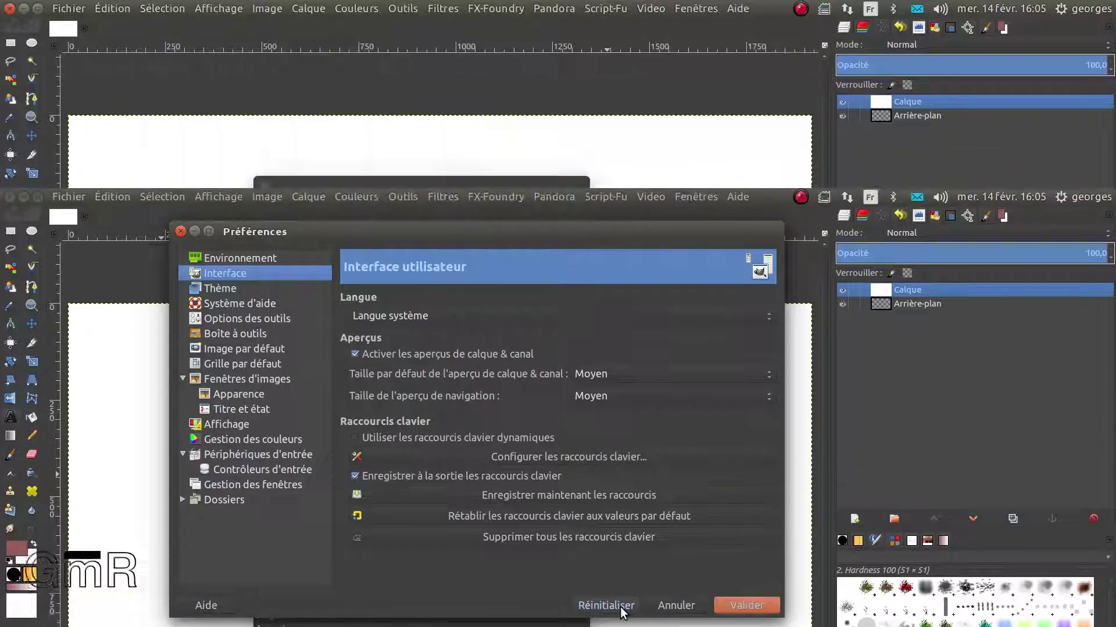
pyautogui.click(263, 239)
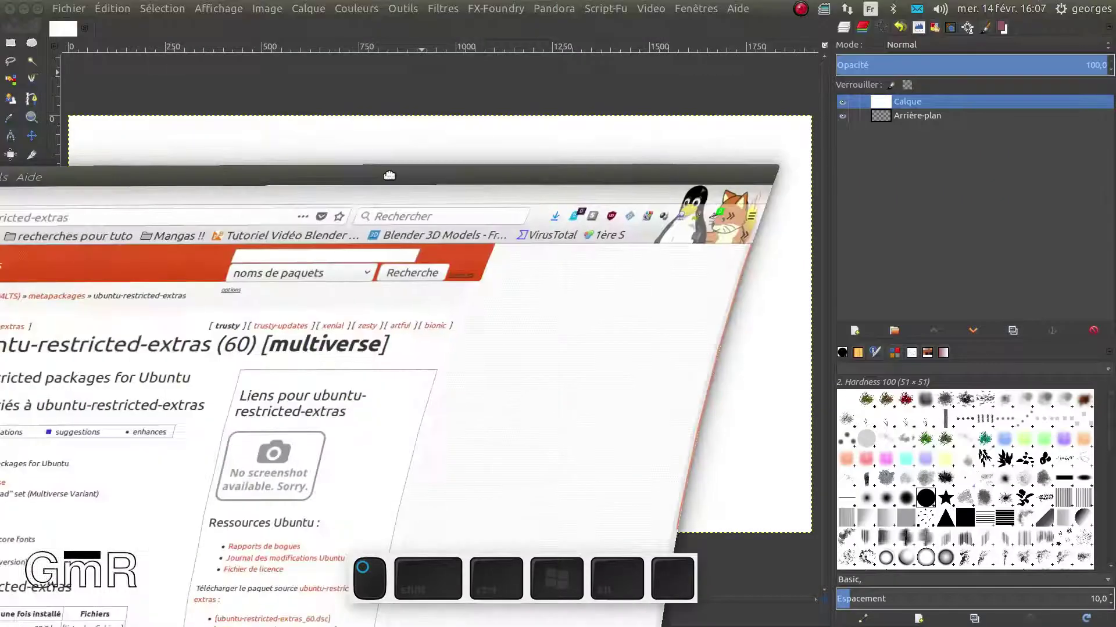
pyautogui.moveTo(87, 177); pyautogui.dragTo(454, 76)
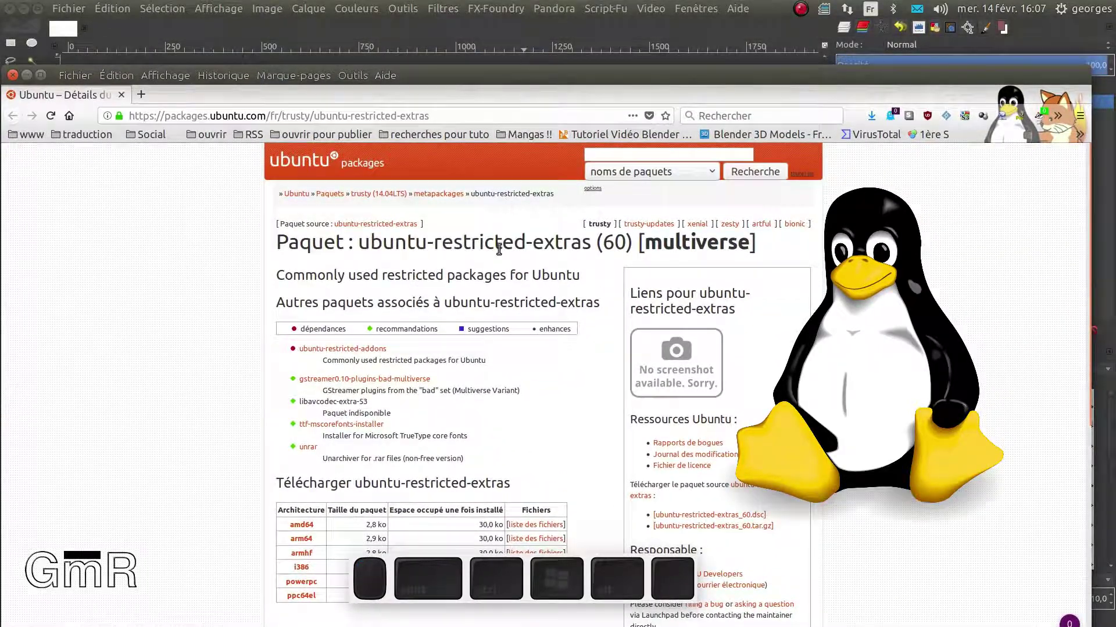
# Browse and zoom the ubuntu-restricted-extras page to 150%, then open a blank tab
pyautogui.scroll(-1, 396, 376)
pyautogui.scroll(1, 395, 372)
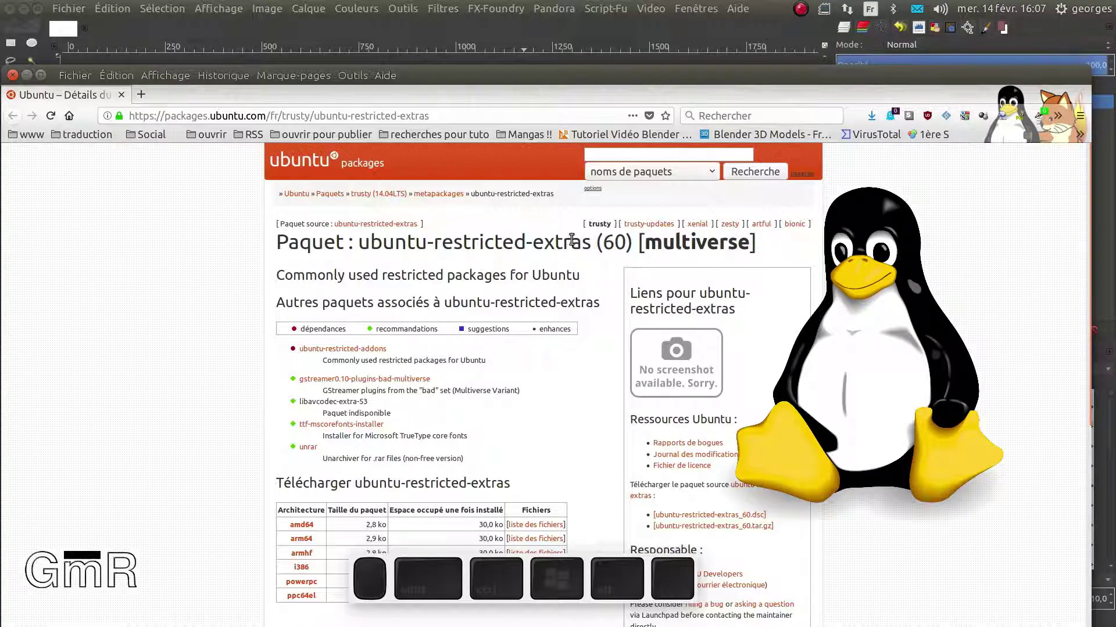
pyautogui.scroll(-1, 470, 271)
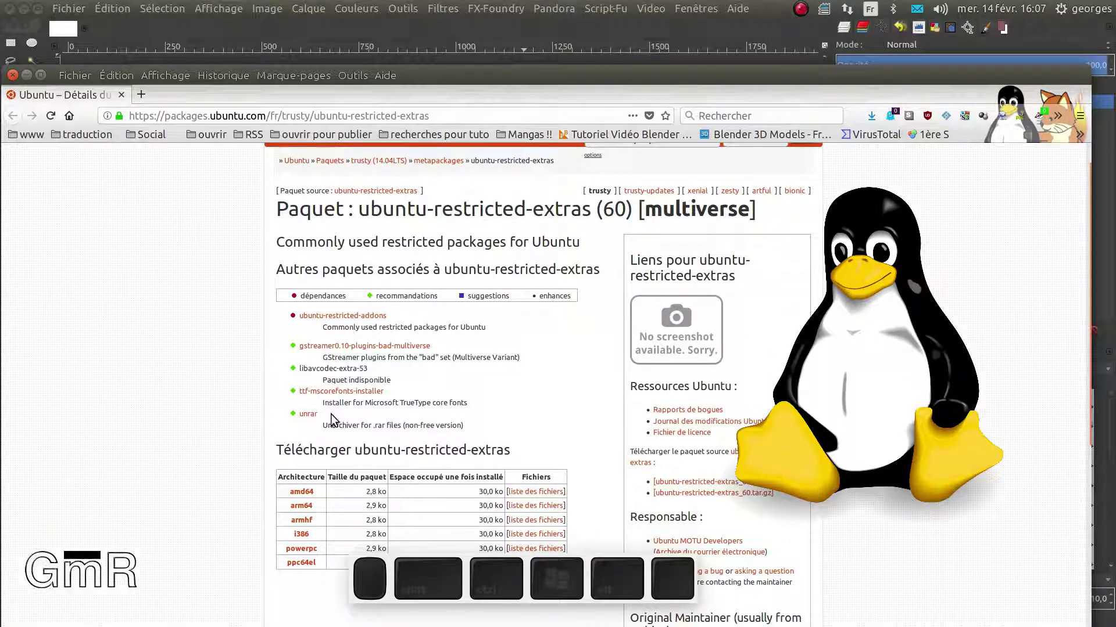
pyautogui.scroll(3, 330, 405)
pyautogui.scroll(-3, 258, 488)
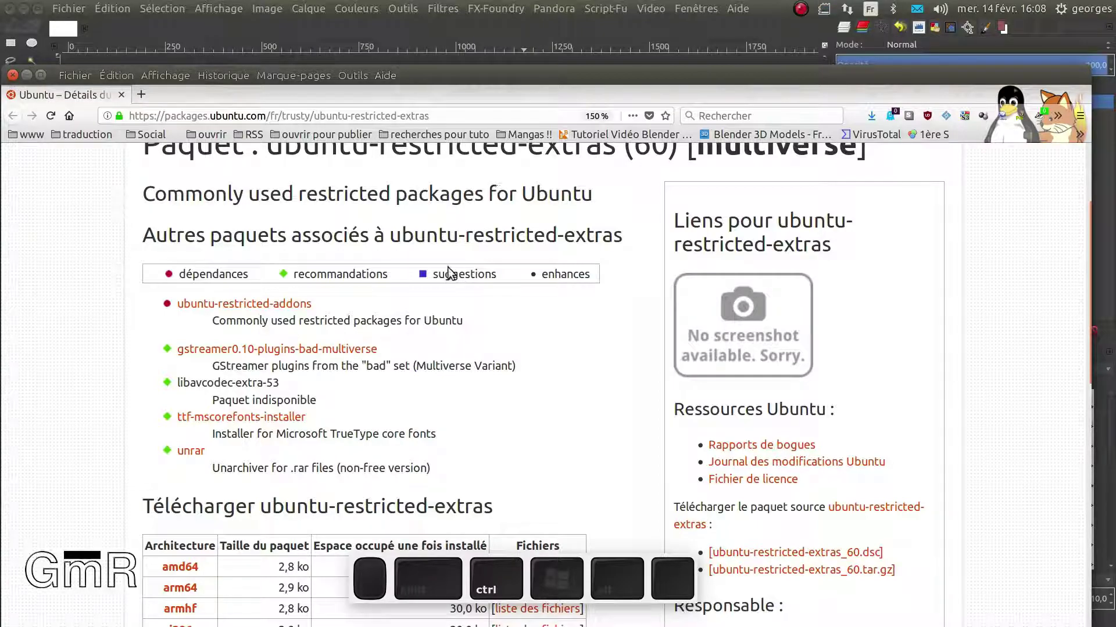
pyautogui.scroll(-4, 393, 344)
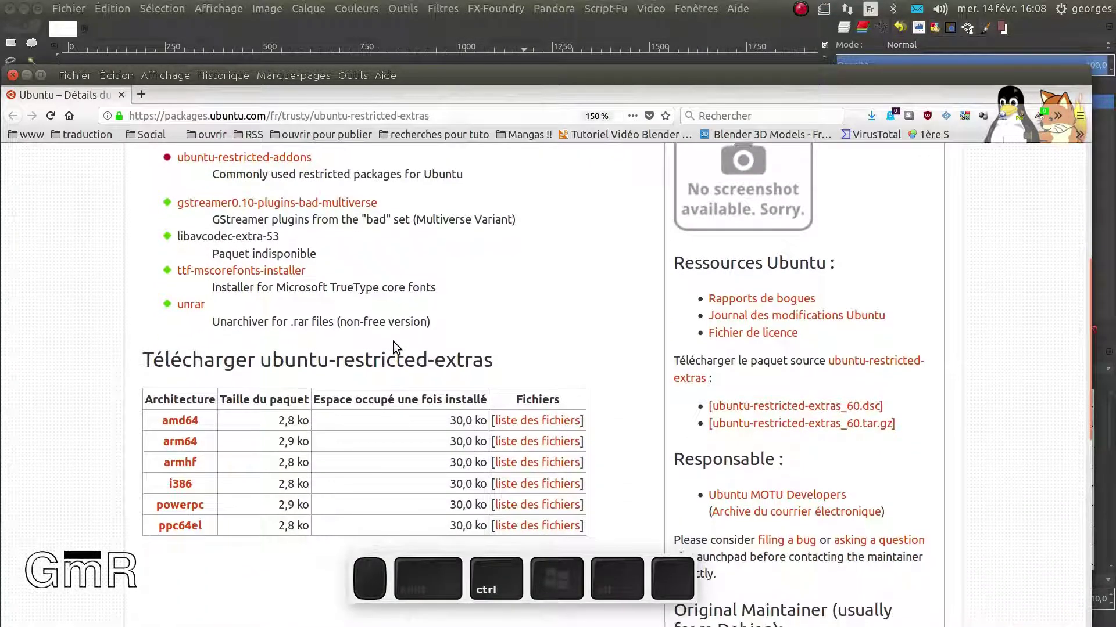
pyautogui.scroll(3, 392, 340)
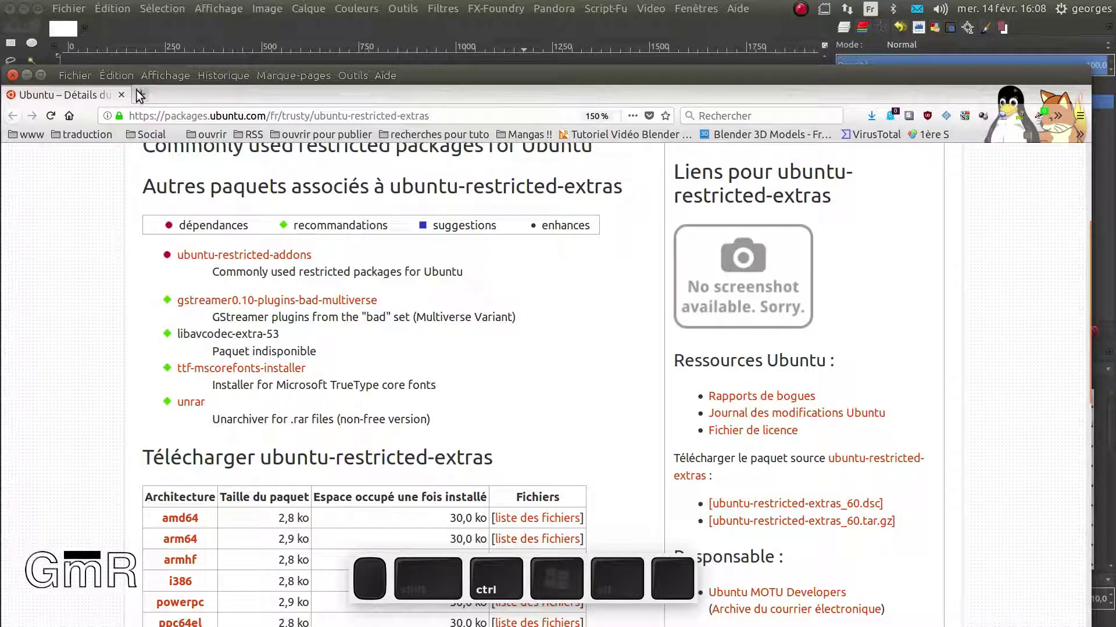
pyautogui.hotkey('ctrl', 't')
# Search the web for 'dafont' and open the DaFont site, scrolling its font listing
pyautogui.click(247, 212)
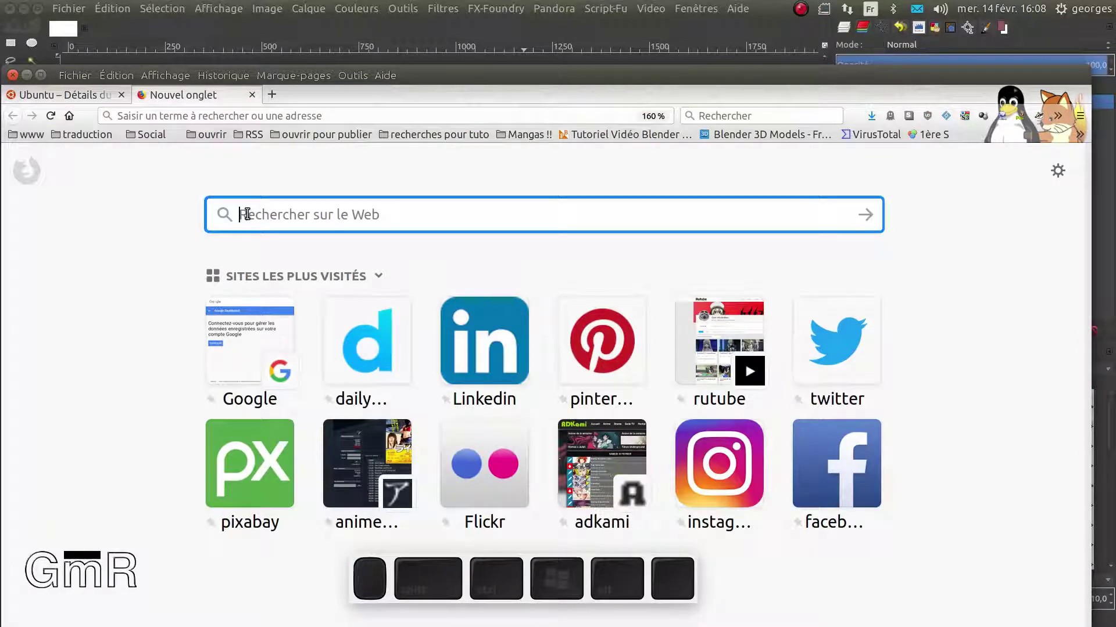
pyautogui.write('dafont')
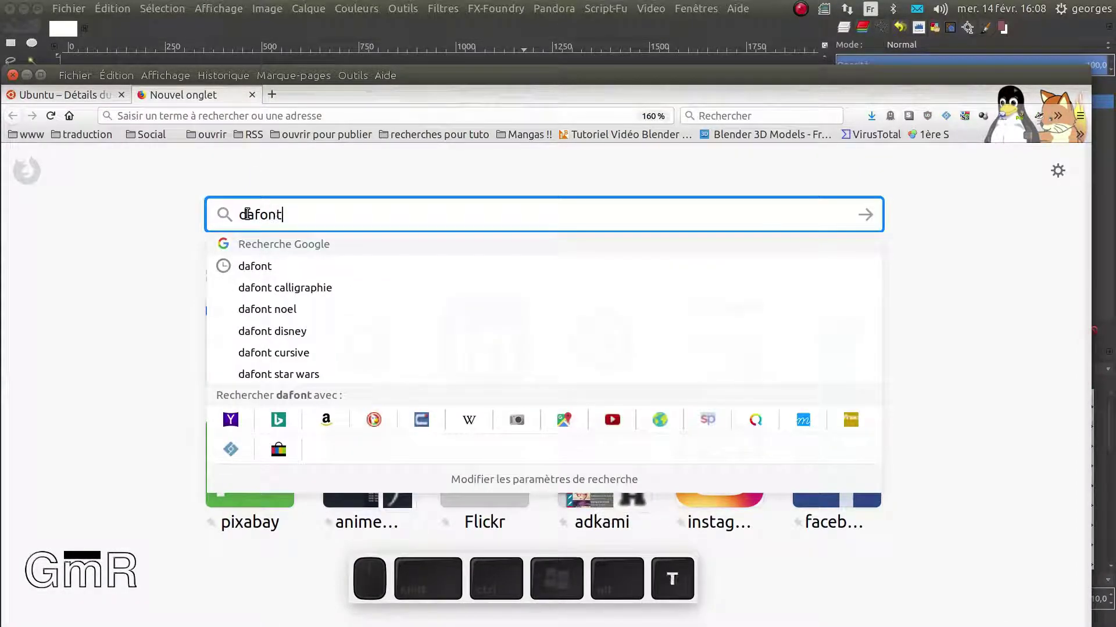
pyautogui.press('Return')
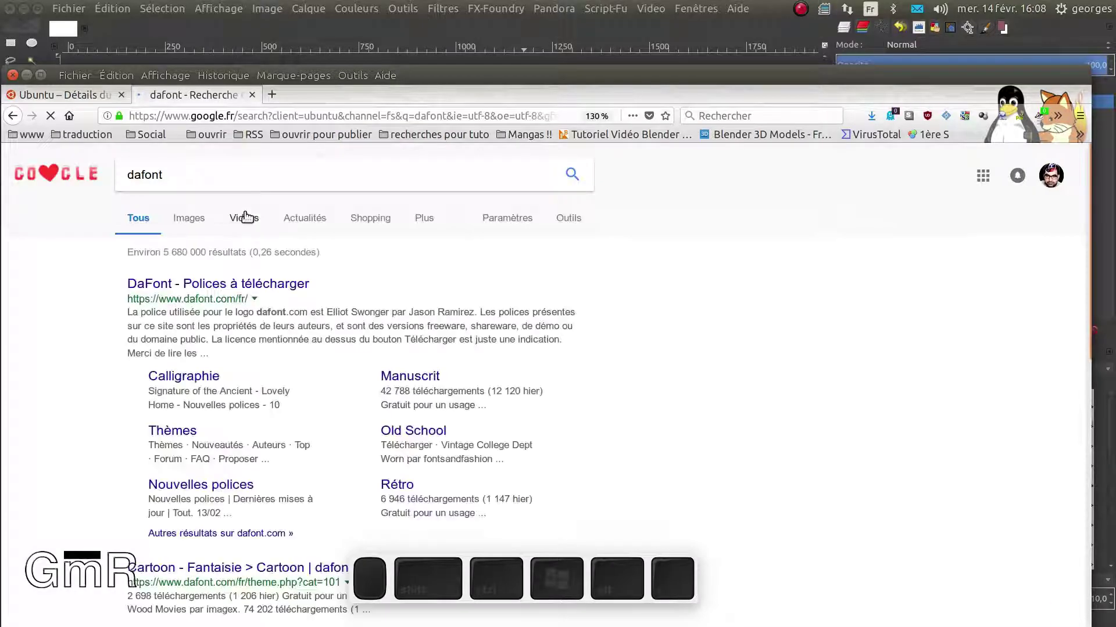
pyautogui.click(233, 284)
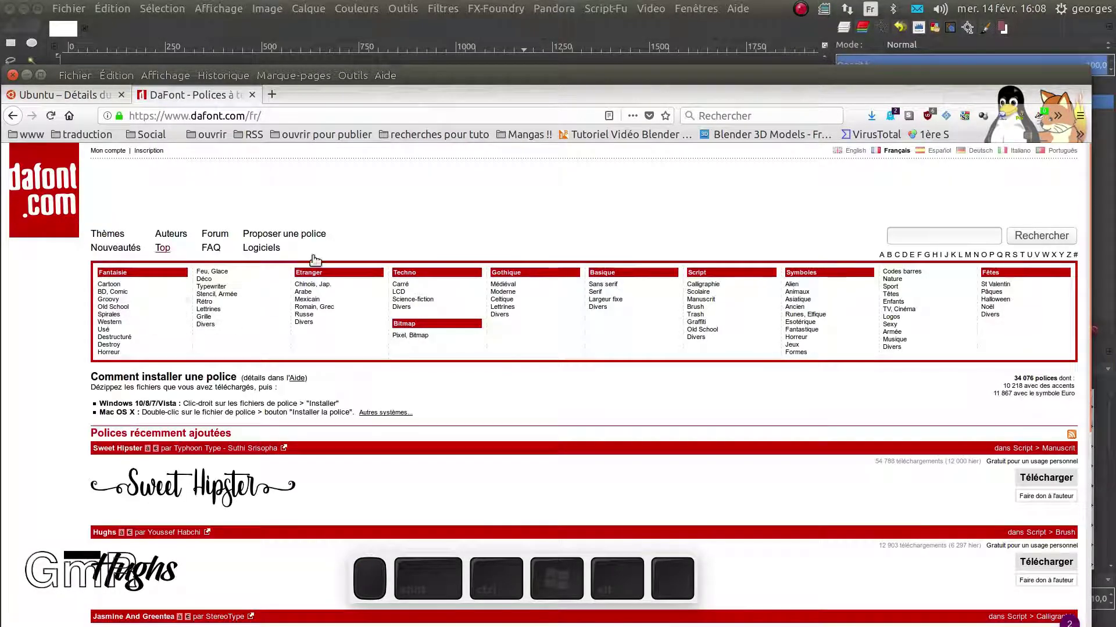
pyautogui.scroll(-2, 241, 375)
pyautogui.scroll(-5, 239, 375)
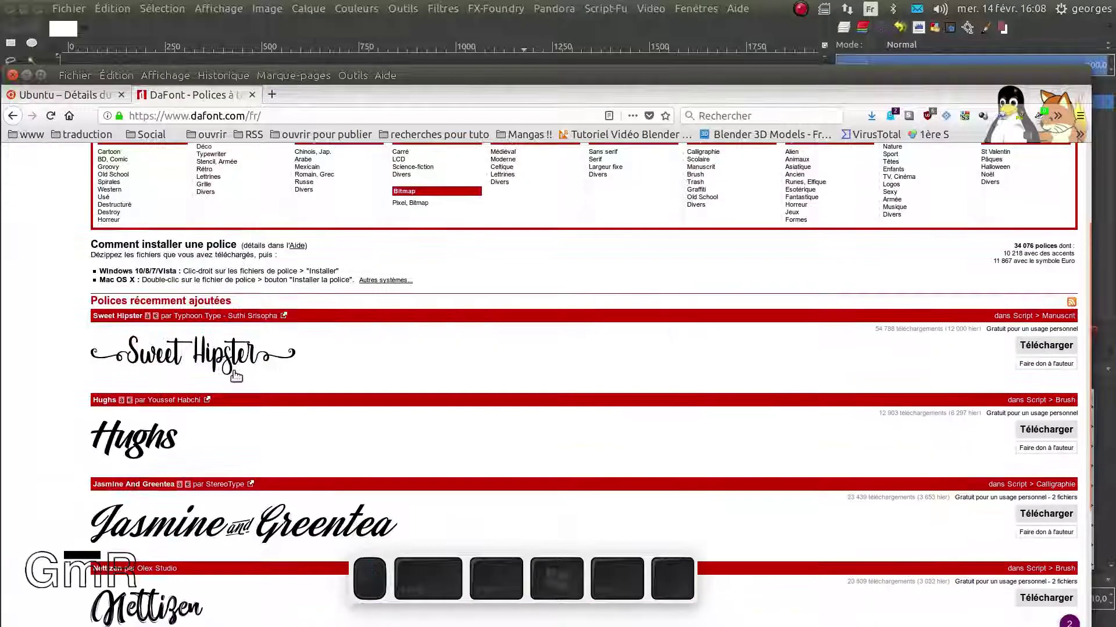
pyautogui.scroll(3, 233, 374)
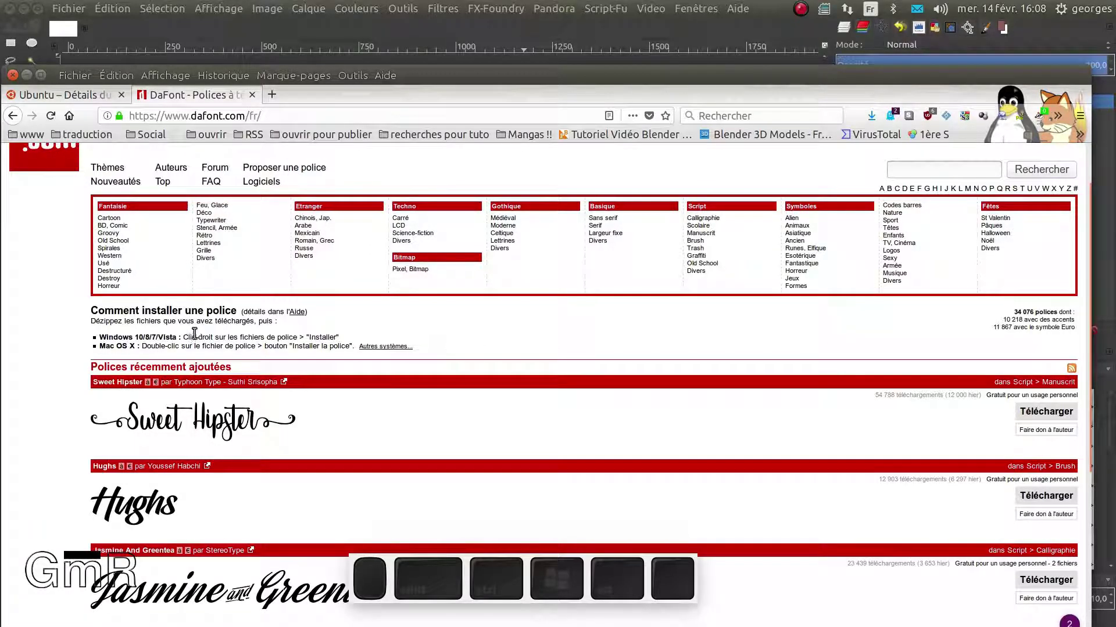
# Compare with the Ubuntu package tab, then drag Firefox aside to reveal GIMP
pyautogui.click(81, 98)
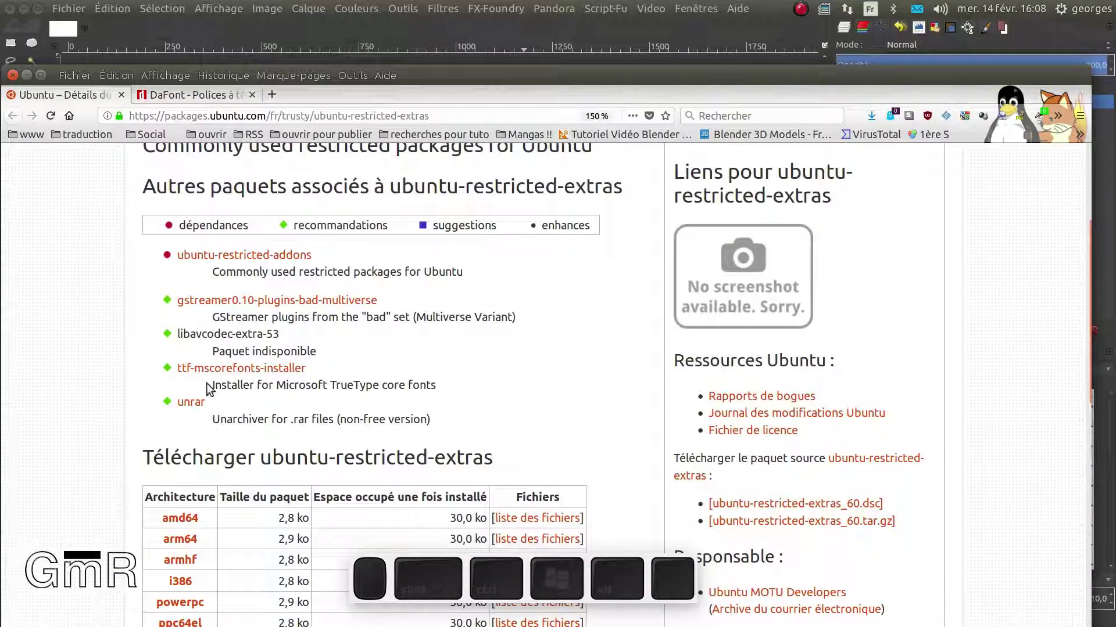
pyautogui.click(170, 95)
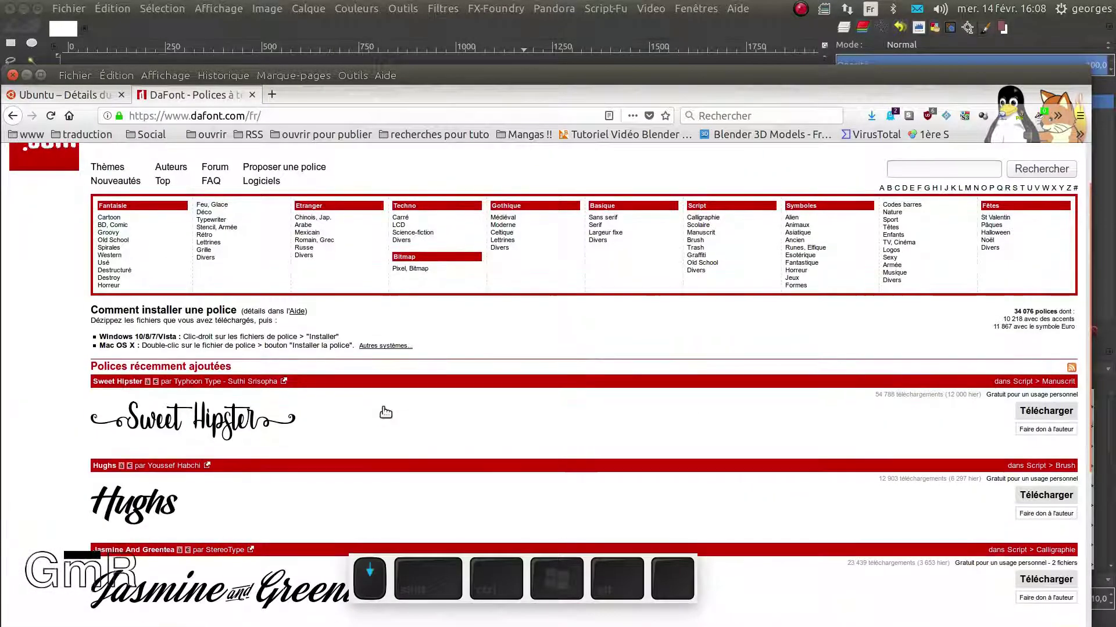
pyautogui.scroll(-5, 385, 413)
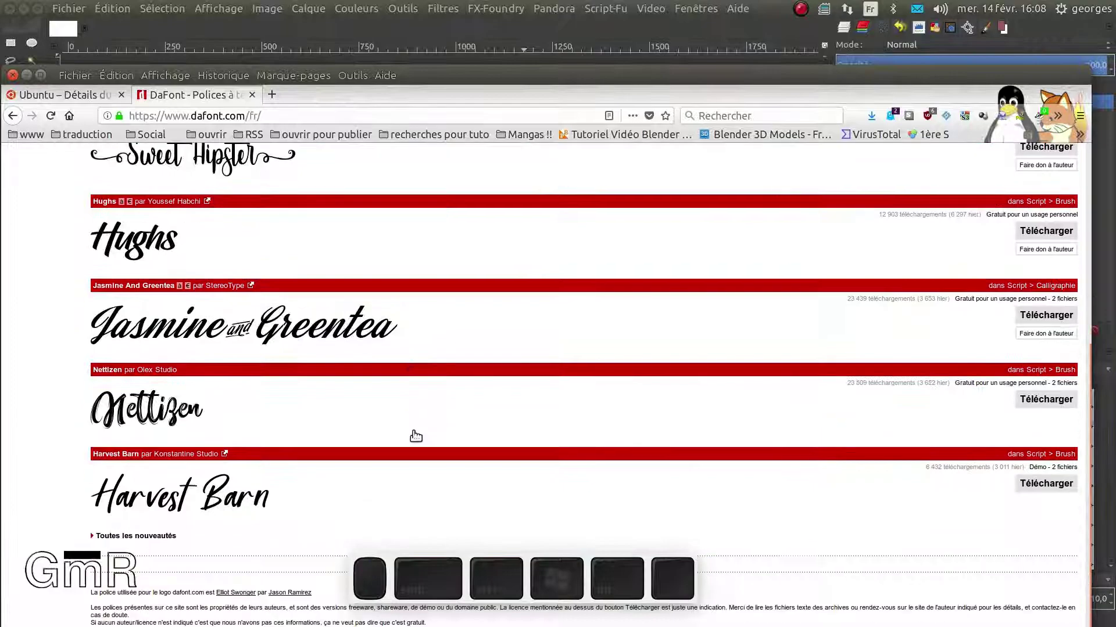
pyautogui.scroll(-1, 416, 435)
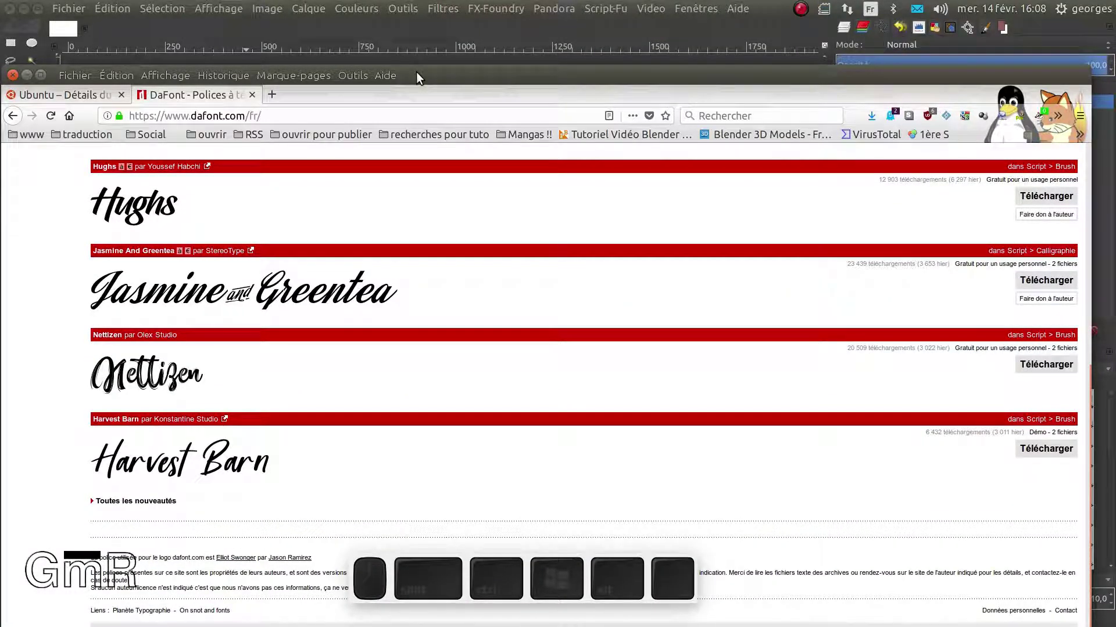
pyautogui.moveTo(416, 72); pyautogui.dragTo(0, 296)
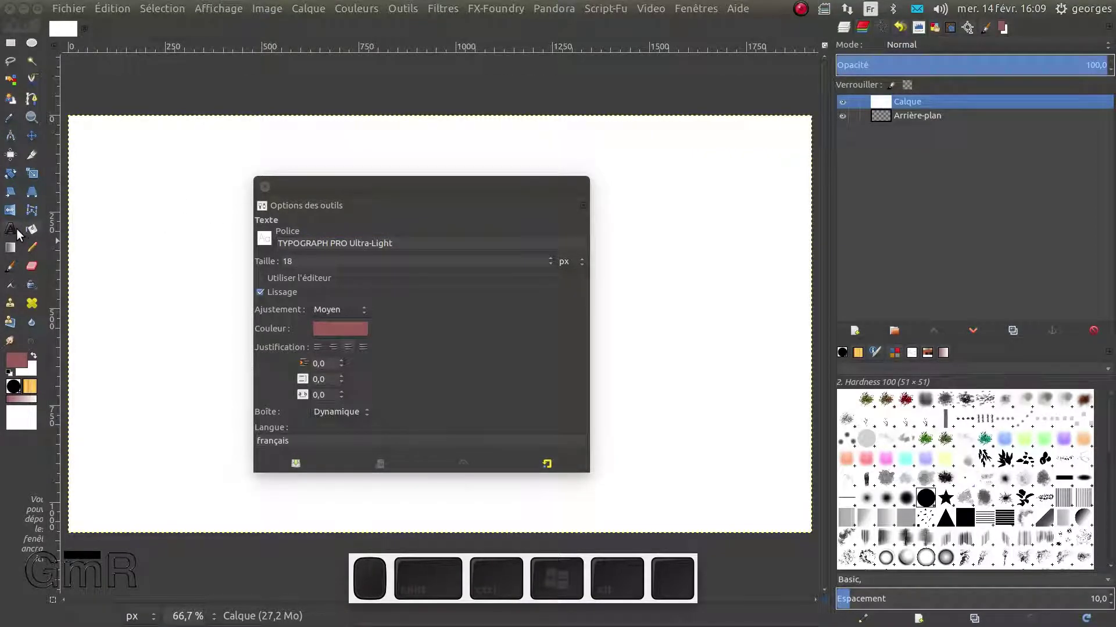
# Browse the font chooser, trying preview sizes plus grid and list views, then close it
pyautogui.click(264, 238)
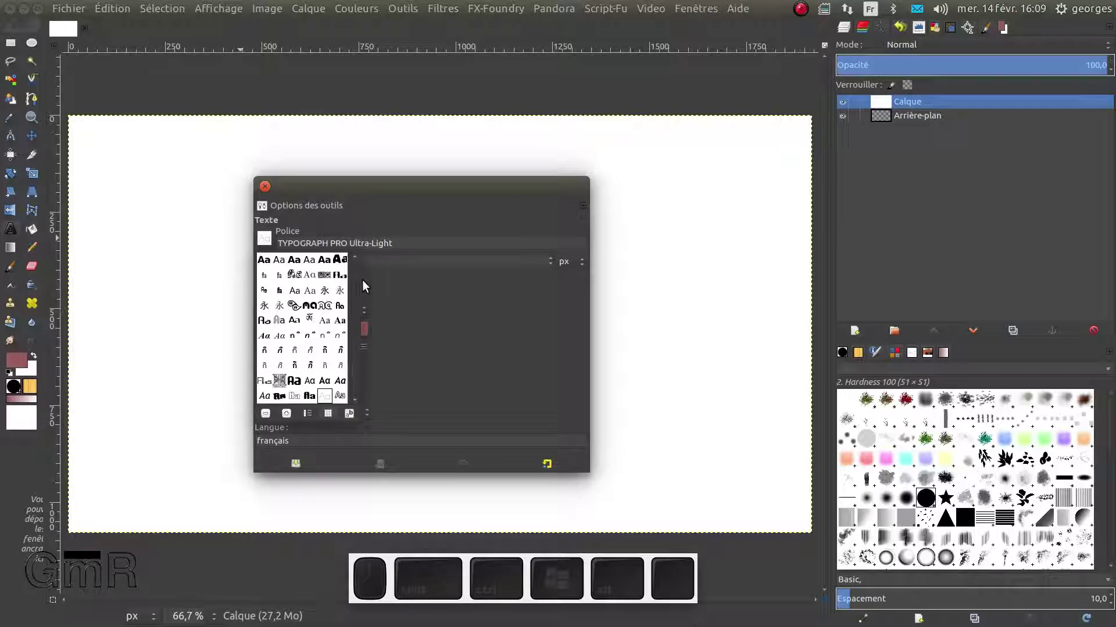
pyautogui.press('super')
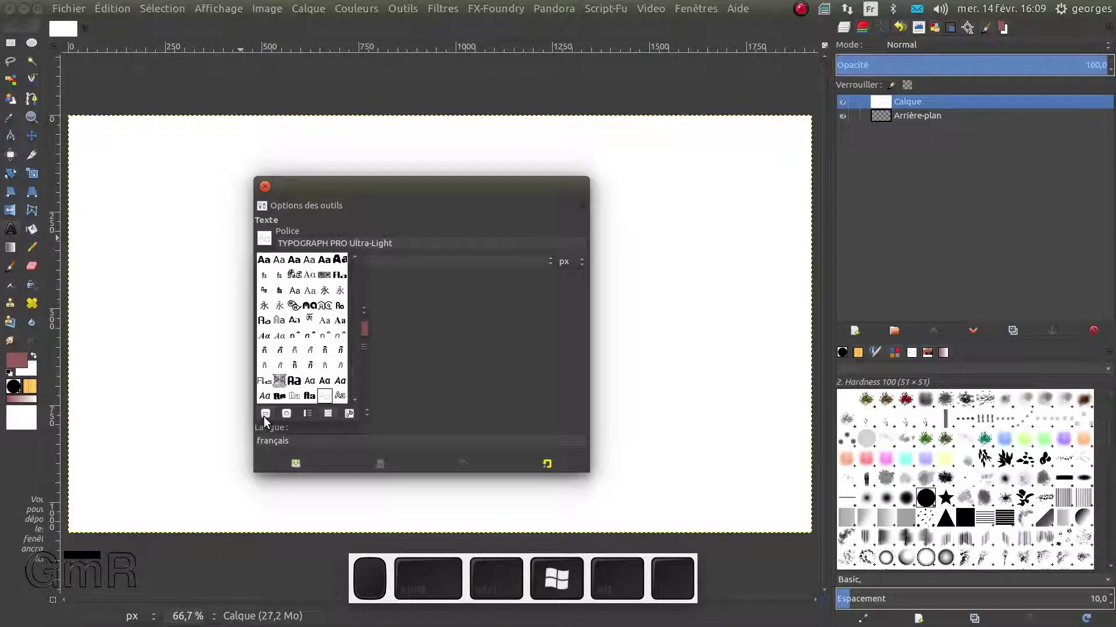
pyautogui.click(266, 413)
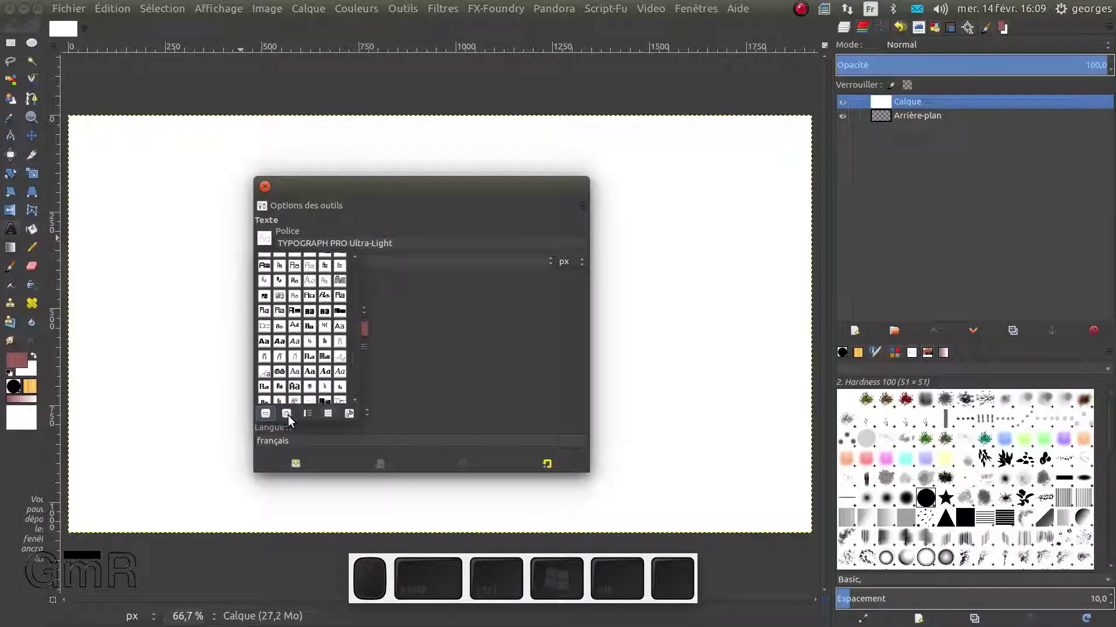
pyautogui.click(287, 413)
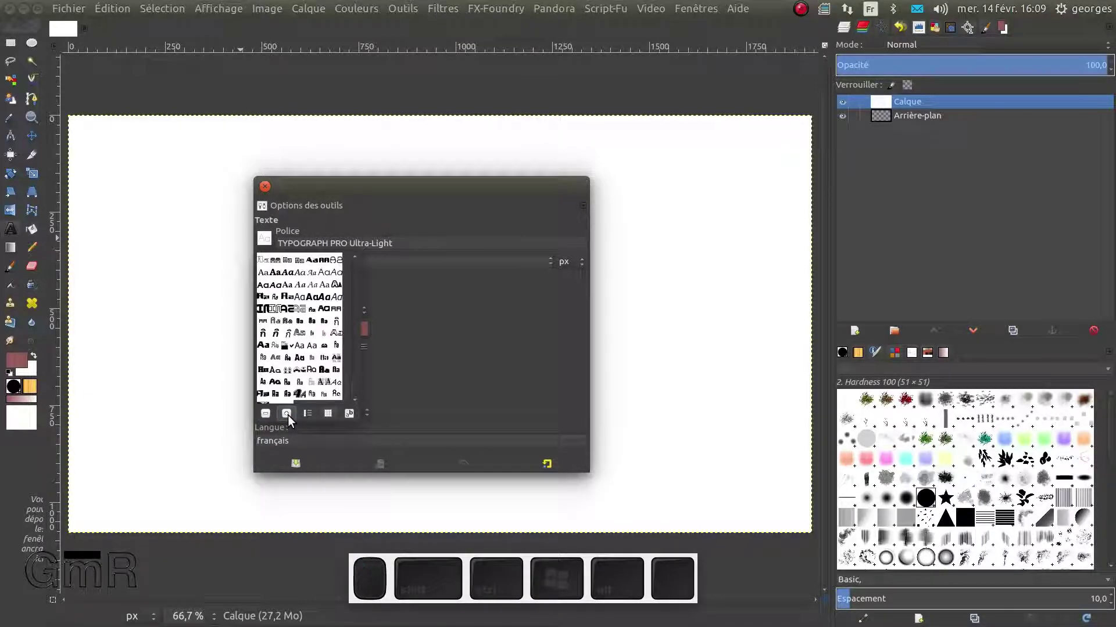
pyautogui.click(287, 413)
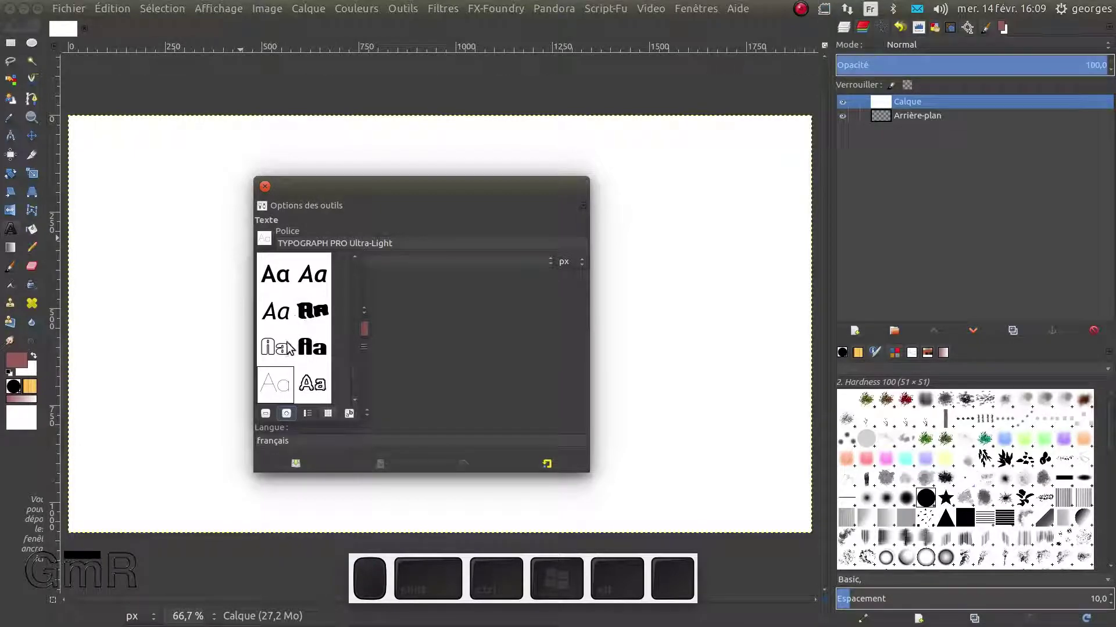
pyautogui.scroll(-5, 293, 349)
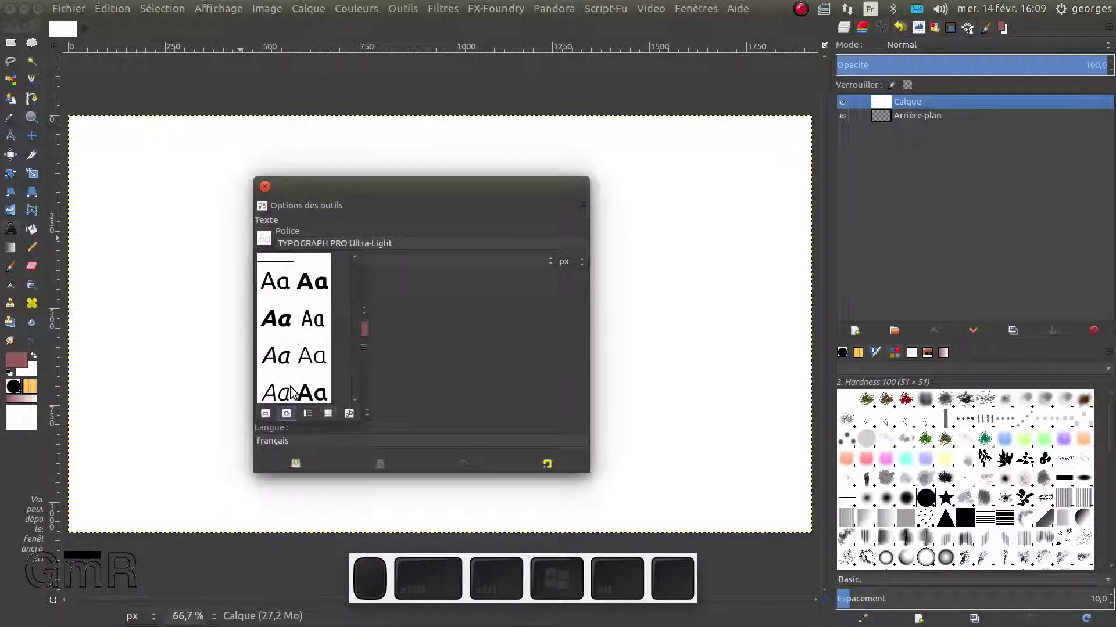
pyautogui.click(265, 413)
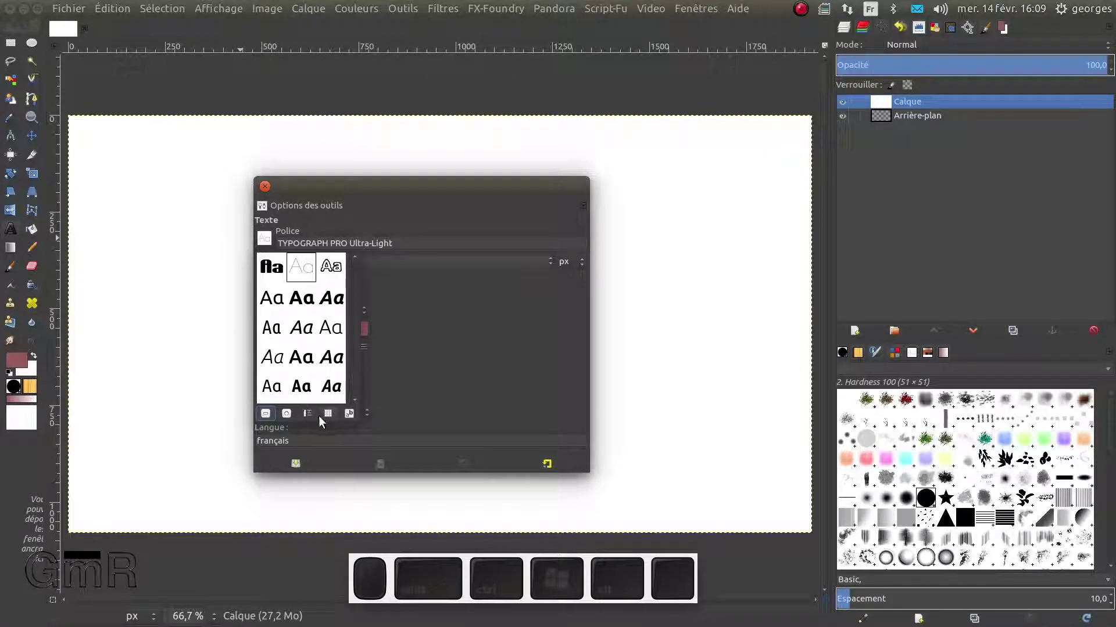
pyautogui.click(329, 414)
pyautogui.click(307, 413)
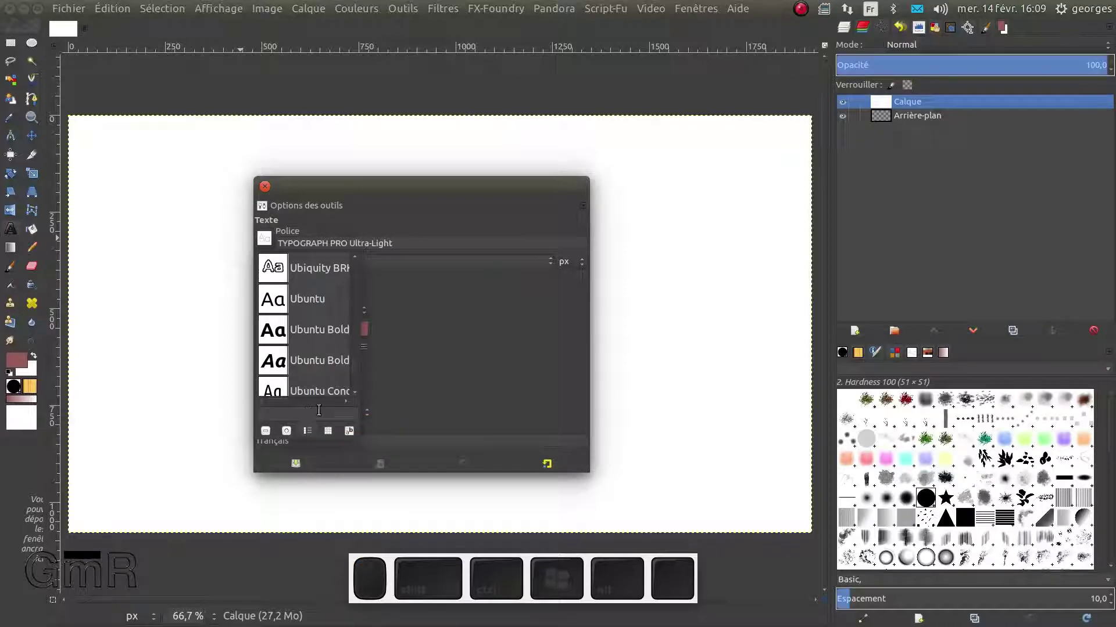
pyautogui.scroll(-5, 304, 306)
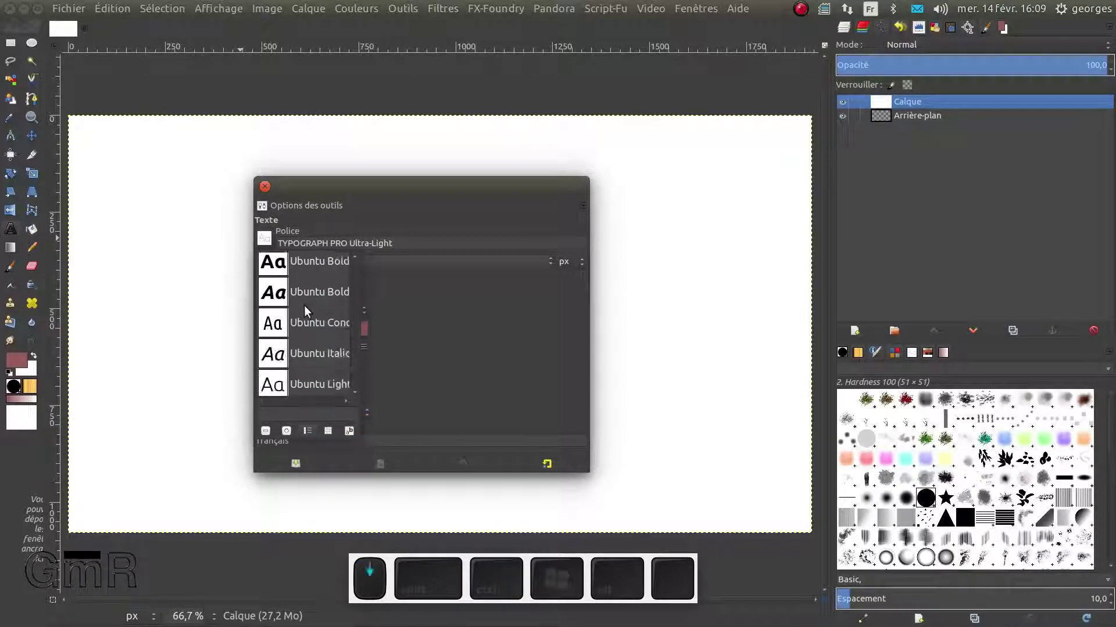
pyautogui.scroll(-1, 306, 319)
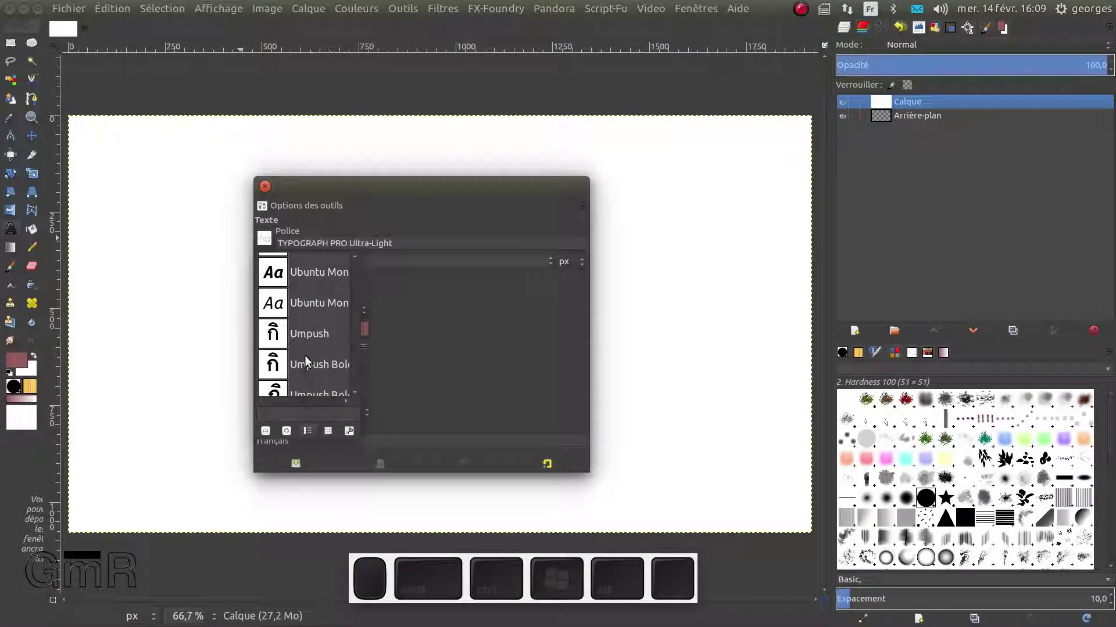
pyautogui.click(319, 246)
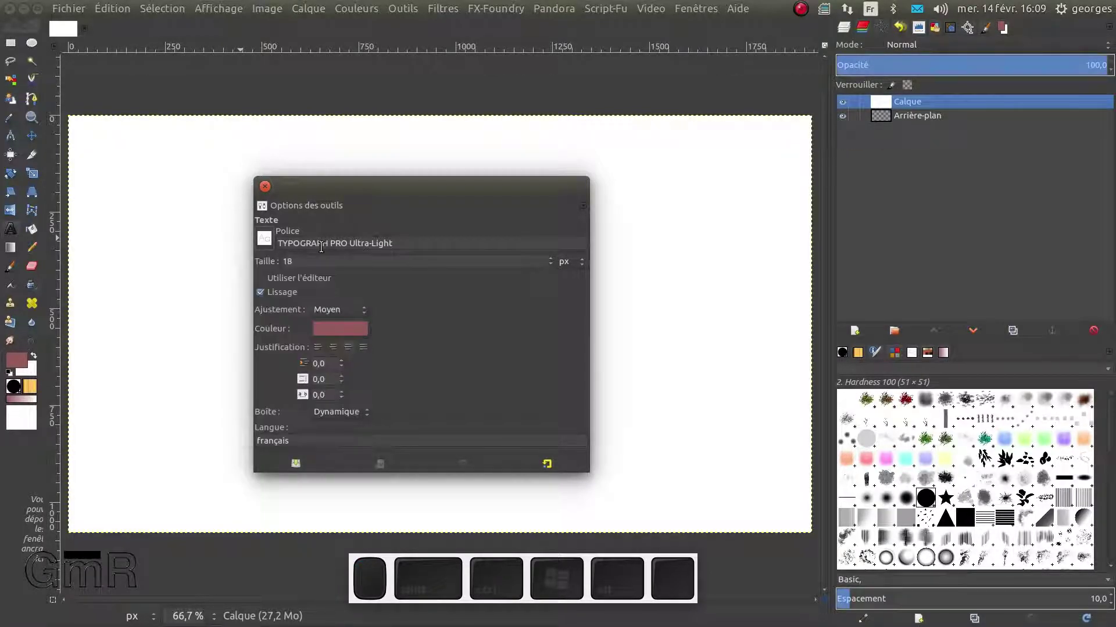
# Type 'ver' in the Police field and choose Verdana Bold
pyautogui.moveTo(401, 244); pyautogui.dragTo(271, 236)
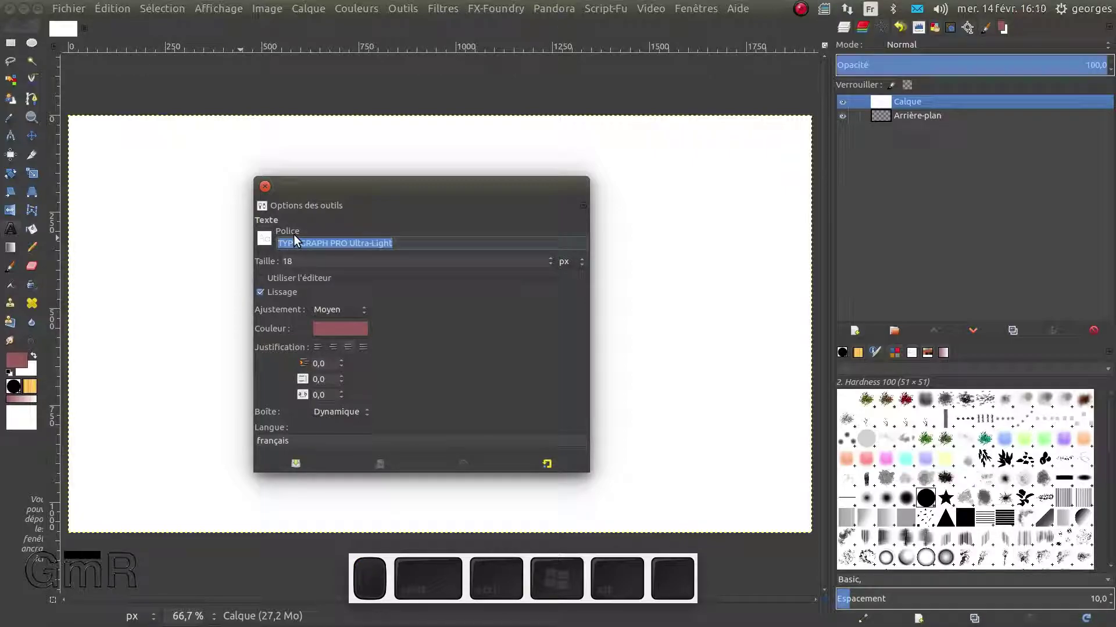
pyautogui.write('ver')
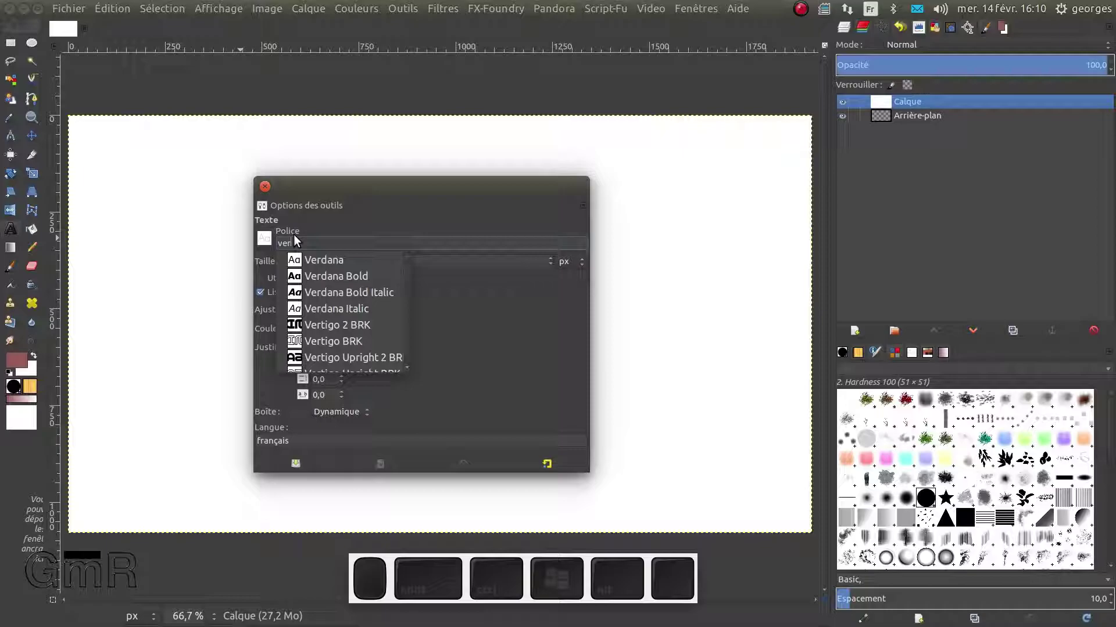
pyautogui.click(329, 276)
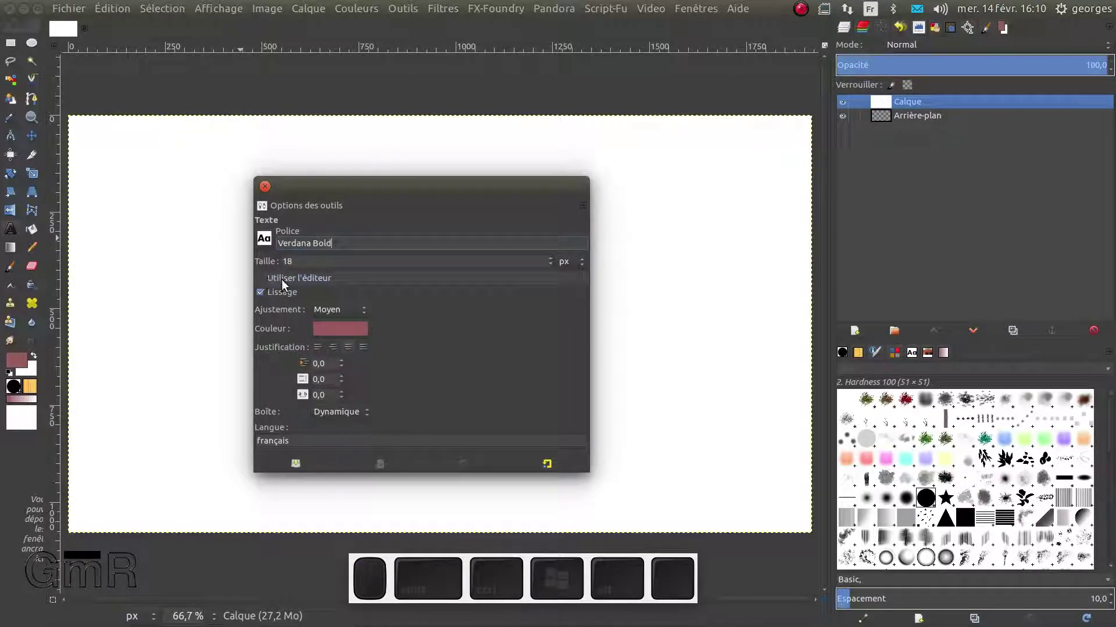
# Switch the Taille unit from px to centimetres and enter a text size of 4
pyautogui.click(549, 258)
pyautogui.click(549, 258)
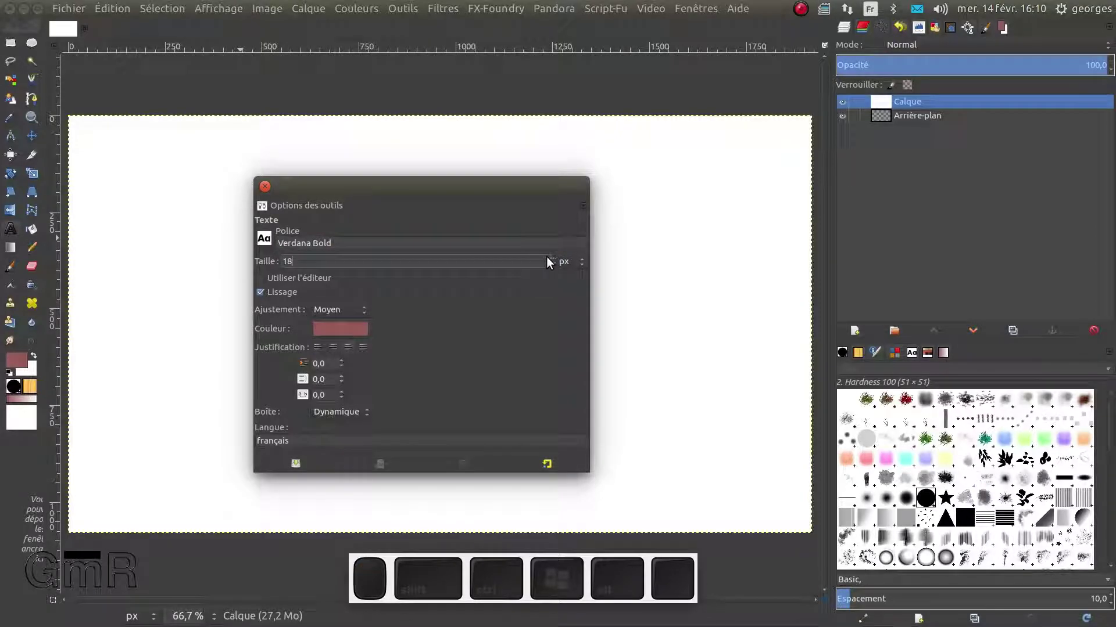
pyautogui.click(549, 258)
pyautogui.click(549, 258)
pyautogui.click(571, 260)
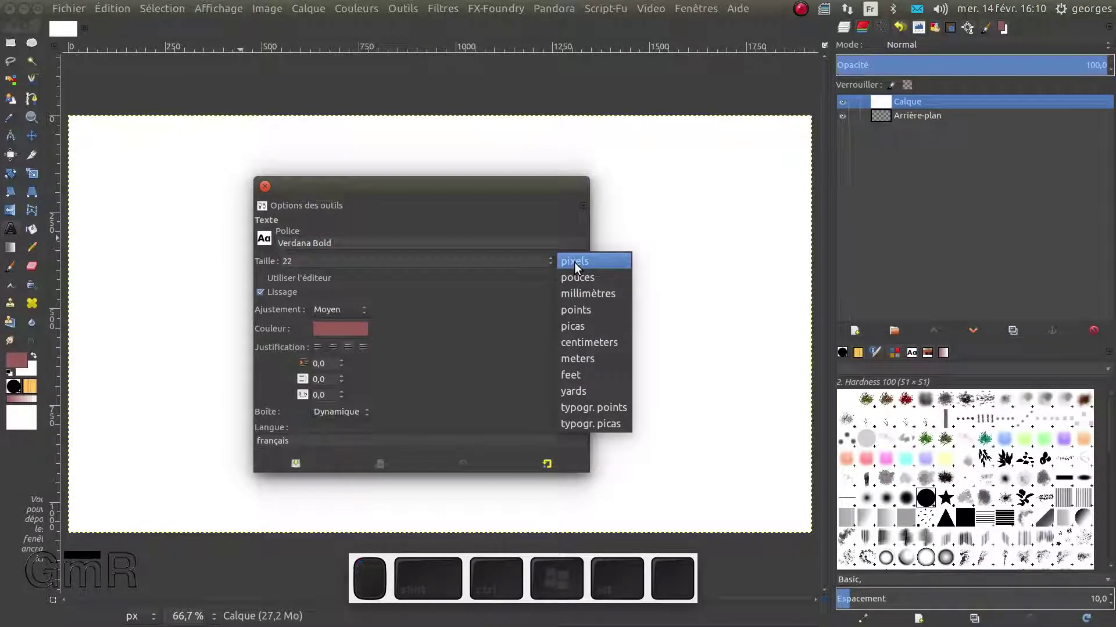
pyautogui.click(567, 342)
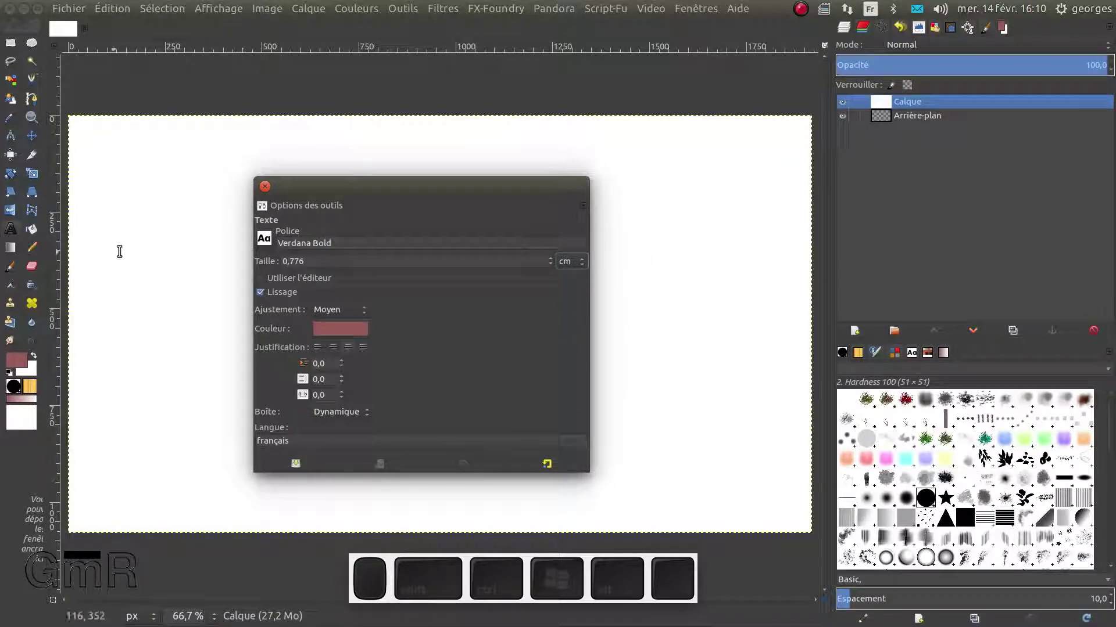
pyautogui.moveTo(309, 260); pyautogui.dragTo(248, 251)
pyautogui.write('4')
pyautogui.press('Return')
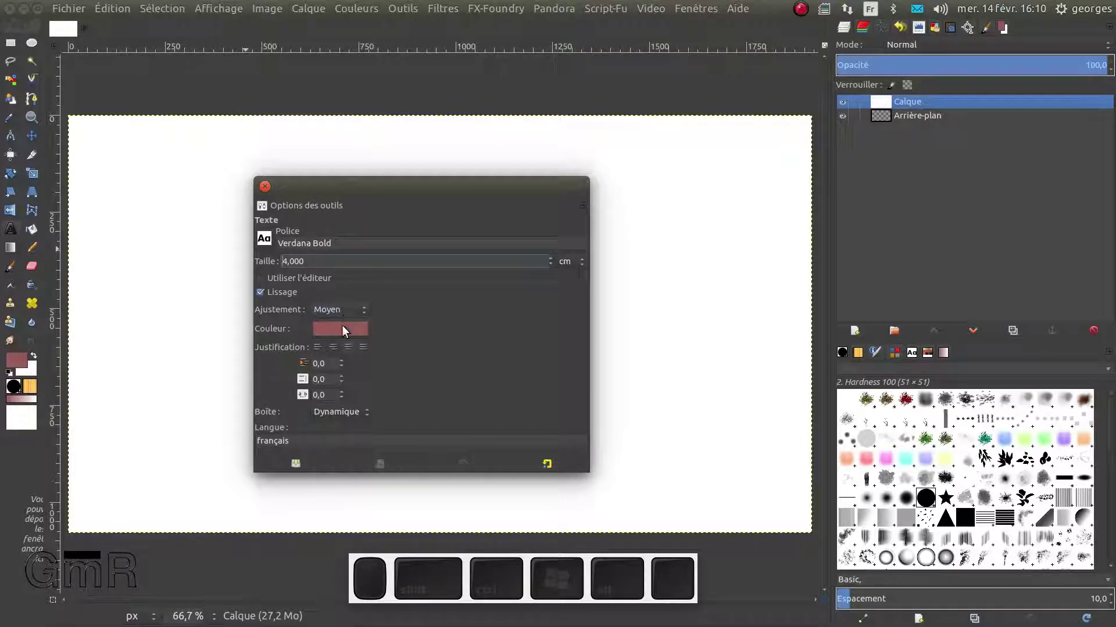
# Enable 'Utiliser l'éditeur' for the Text tool and leave Ajustement hinting on Moyen
pyautogui.click(265, 273)
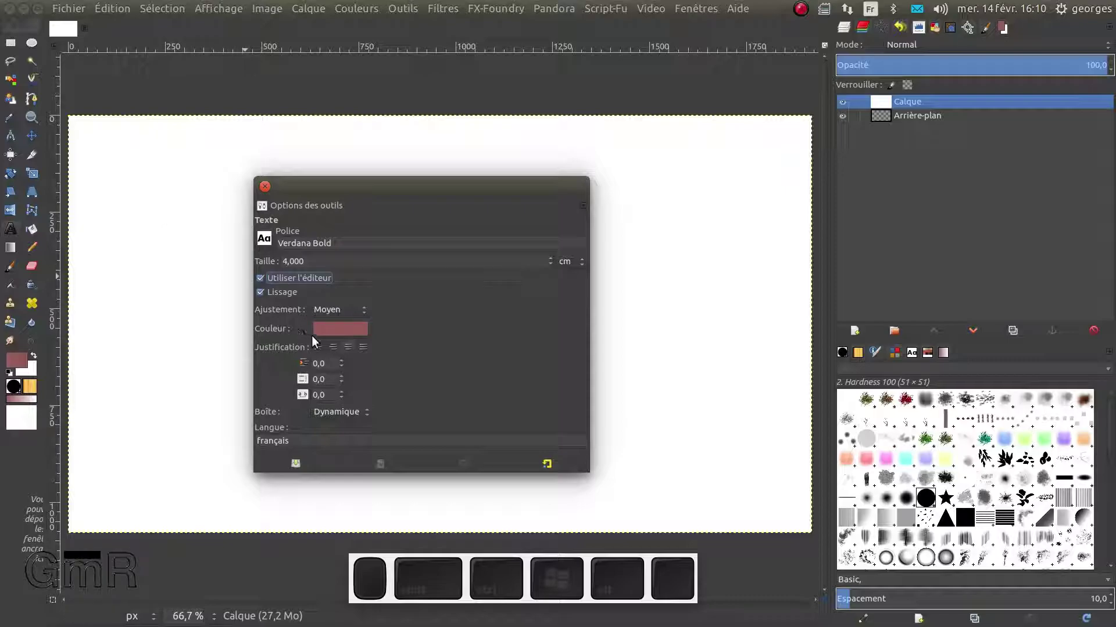
pyautogui.click(338, 312)
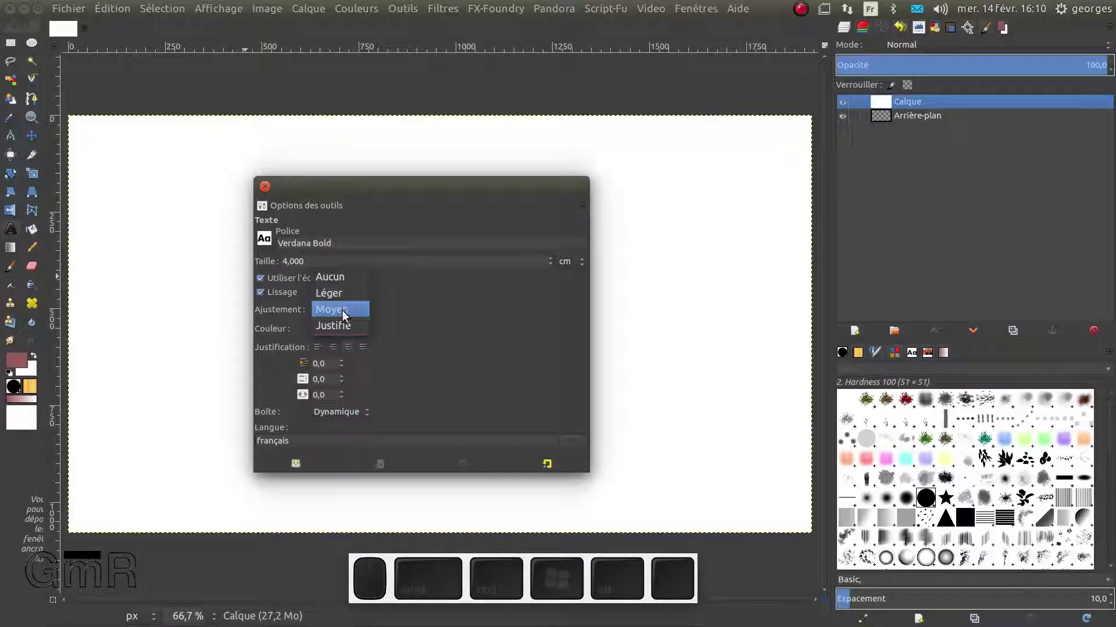
pyautogui.click(402, 319)
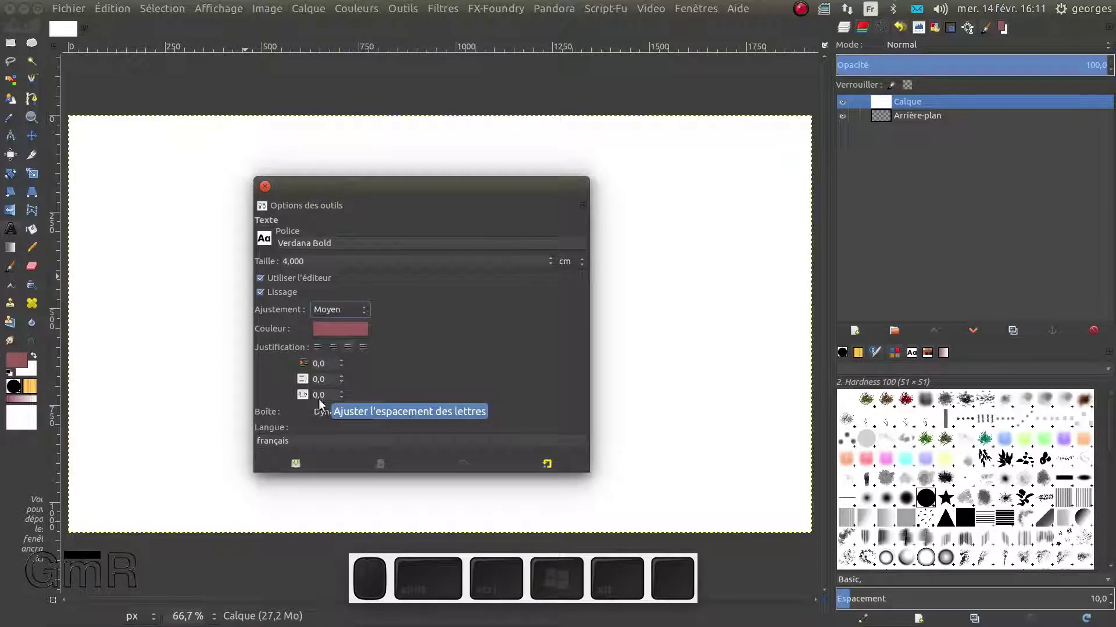
pyautogui.click(346, 412)
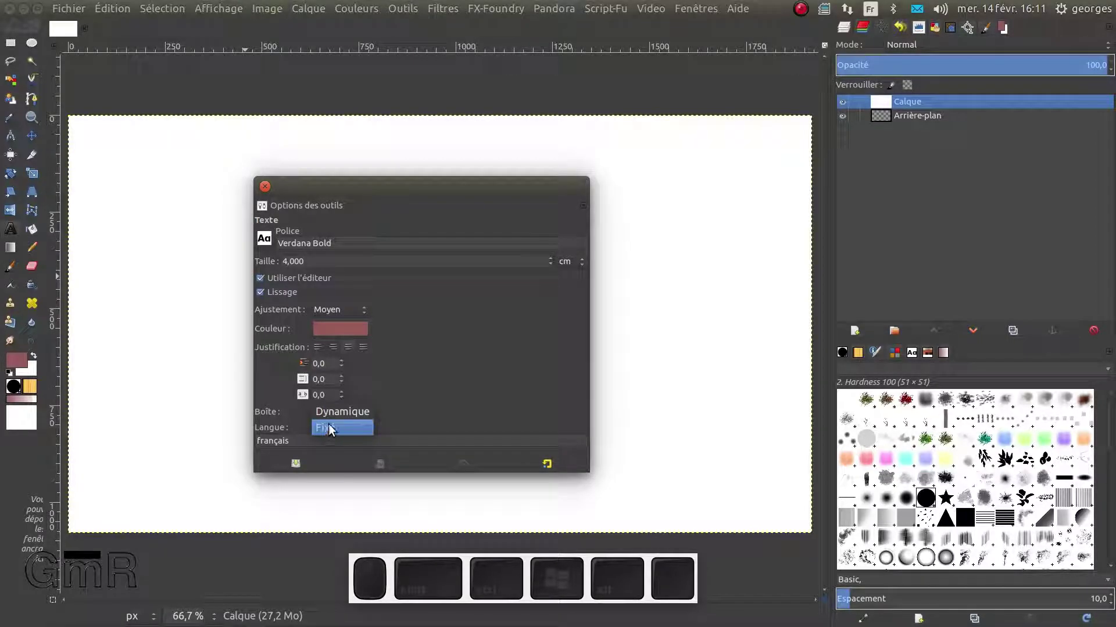
pyautogui.click(340, 414)
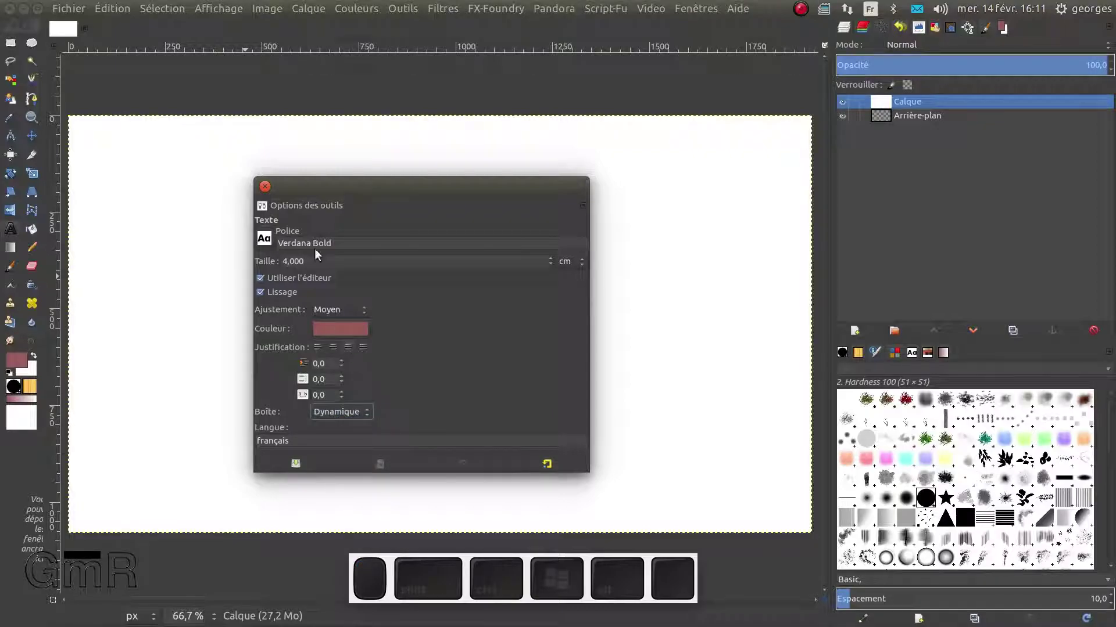
# Dock the Tool Options beside the layers and draw a text box near the canvas's upper left
pyautogui.moveTo(259, 203)
pyautogui.mouseDown()
pyautogui.moveTo(620, 373)
pyautogui.moveTo(909, 406)
pyautogui.moveTo(842, 352)
pyautogui.mouseUp()
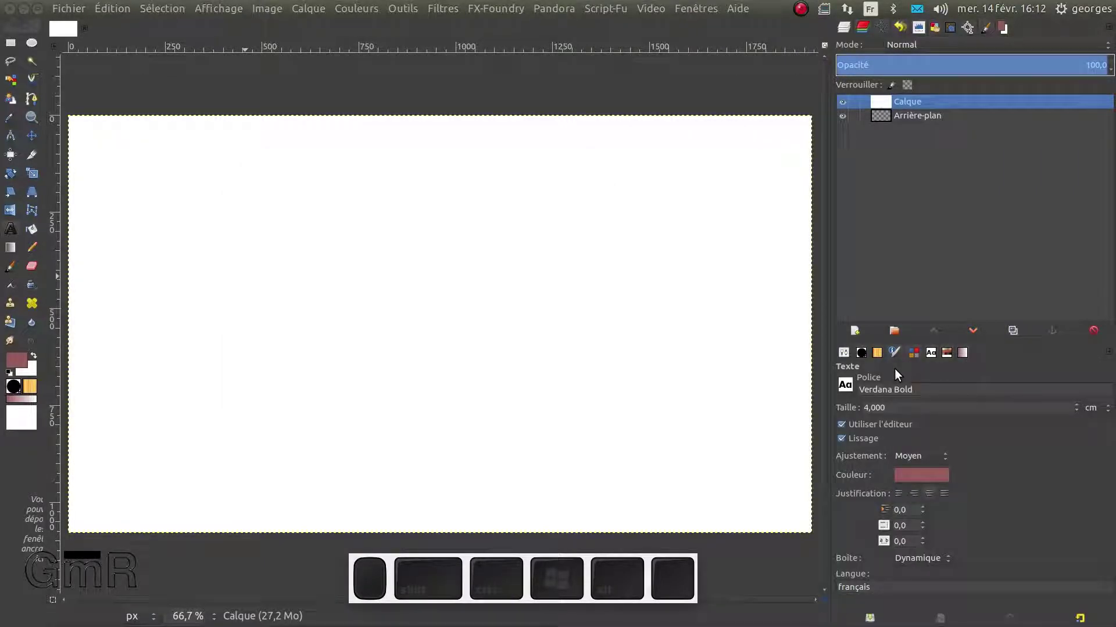
pyautogui.click(10, 229)
pyautogui.moveTo(201, 233); pyautogui.dragTo(354, 310)
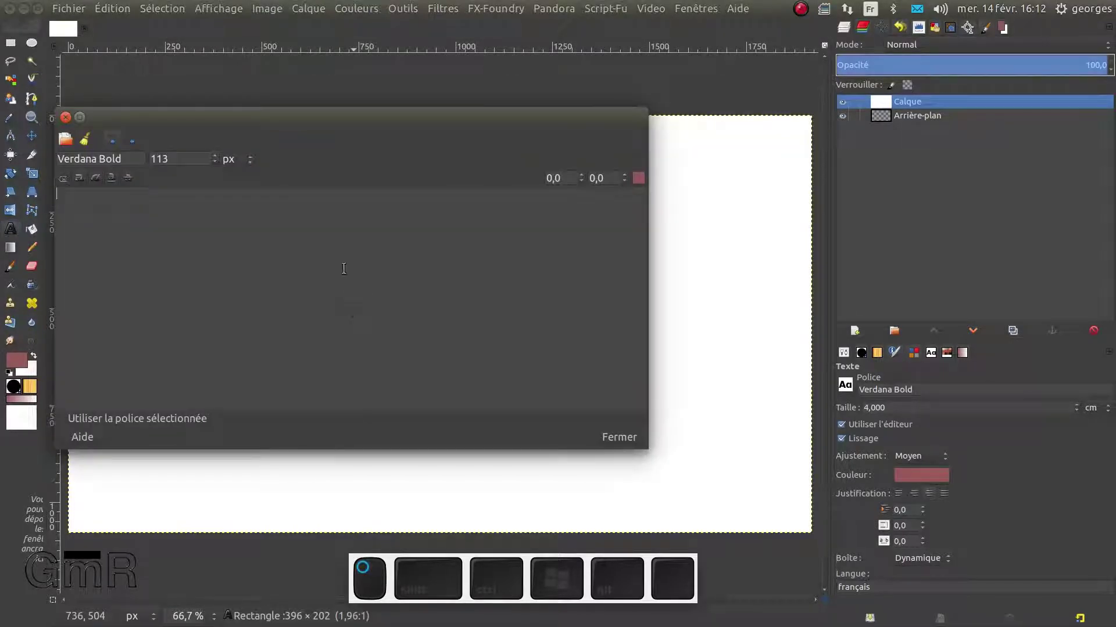
# Reposition the text editor, set its size unit to centimetres, and focus its text area
pyautogui.moveTo(356, 121); pyautogui.dragTo(459, 349)
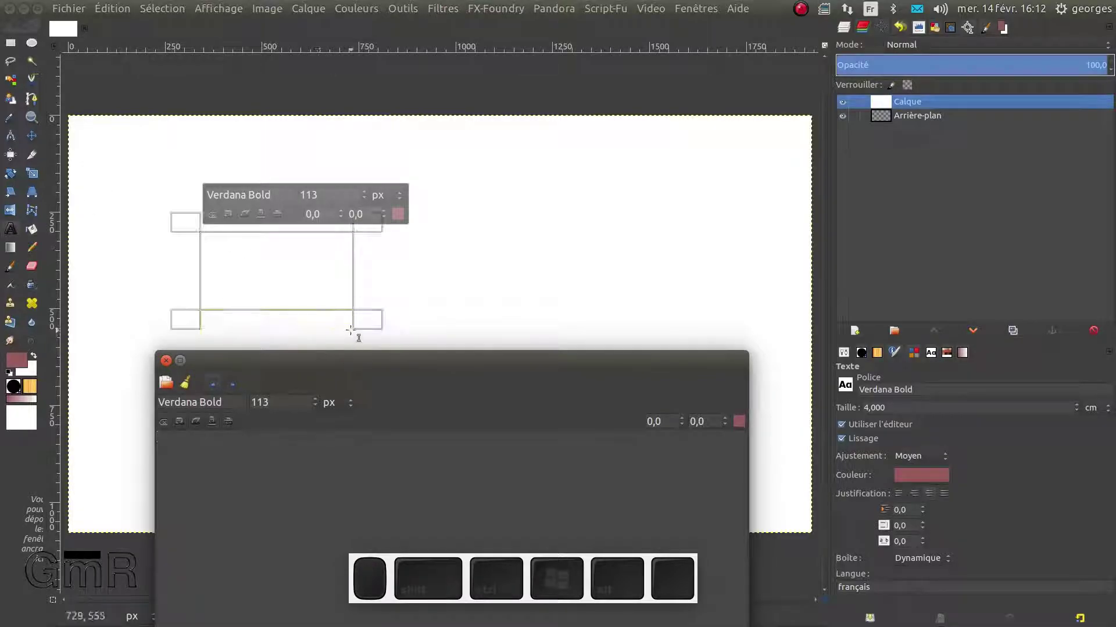
pyautogui.moveTo(363, 357); pyautogui.dragTo(405, 142)
pyautogui.click(391, 200)
pyautogui.click(375, 281)
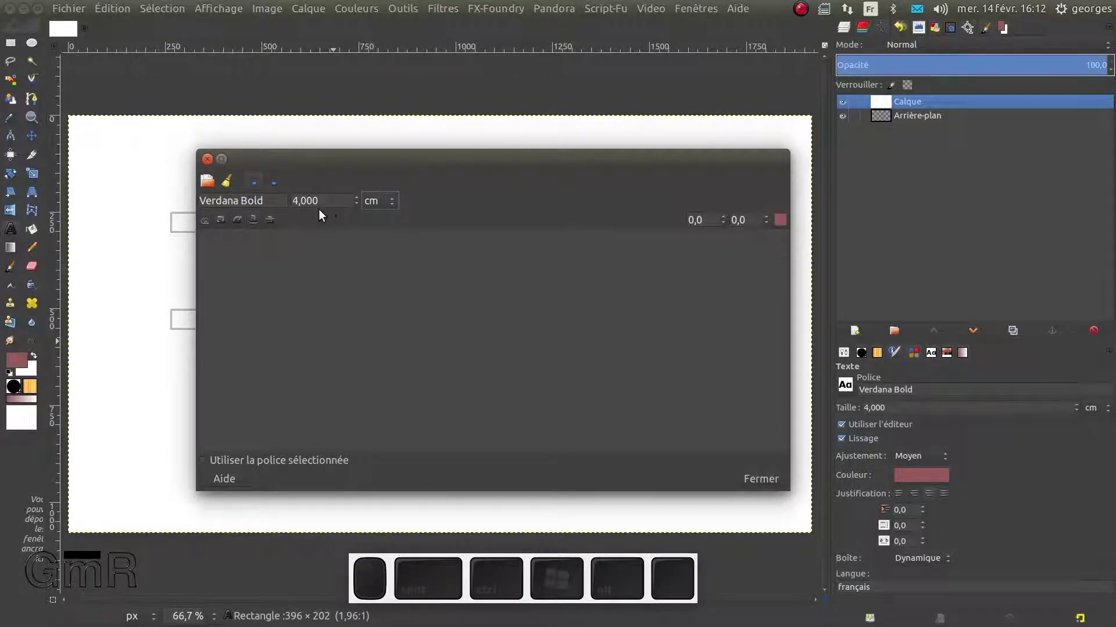
pyautogui.click(220, 254)
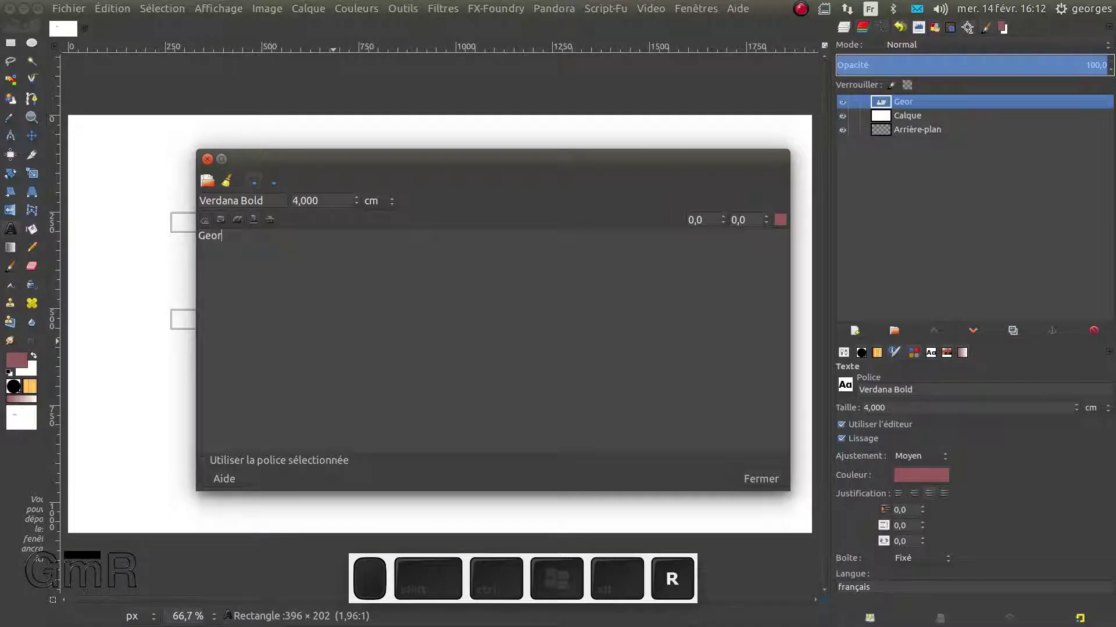
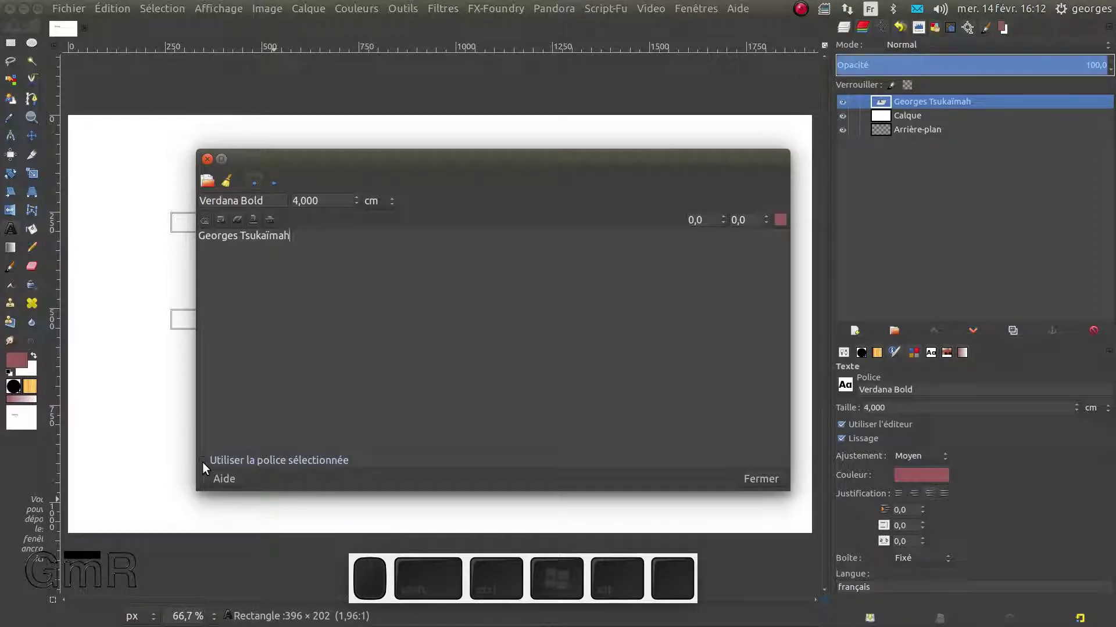
pyautogui.moveTo(295, 241); pyautogui.dragTo(194, 235)
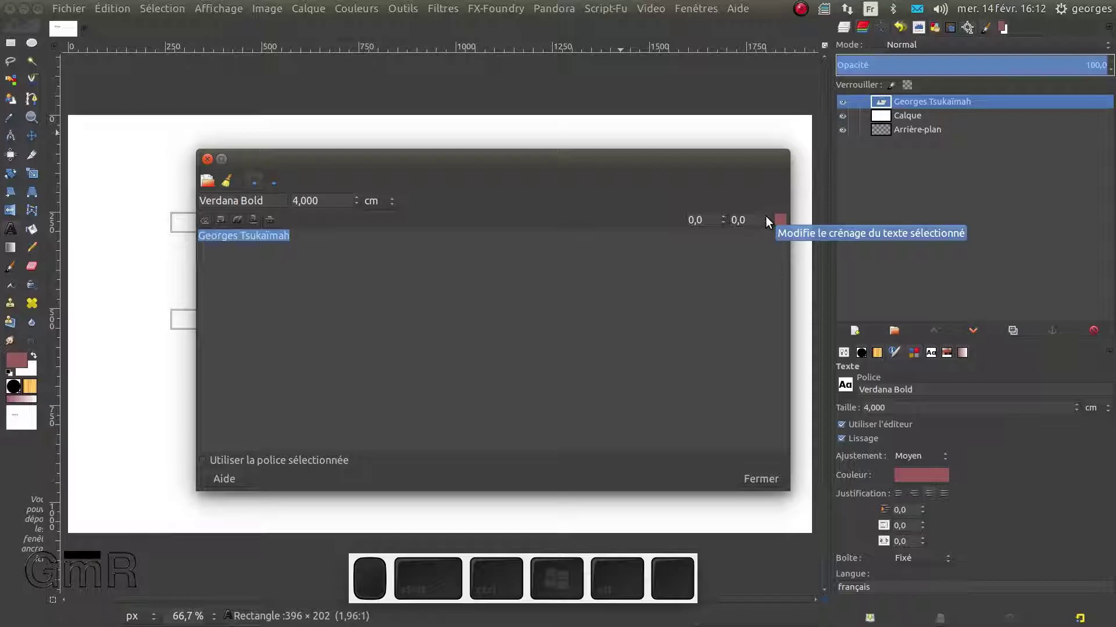
pyautogui.scroll(4, 766, 216)
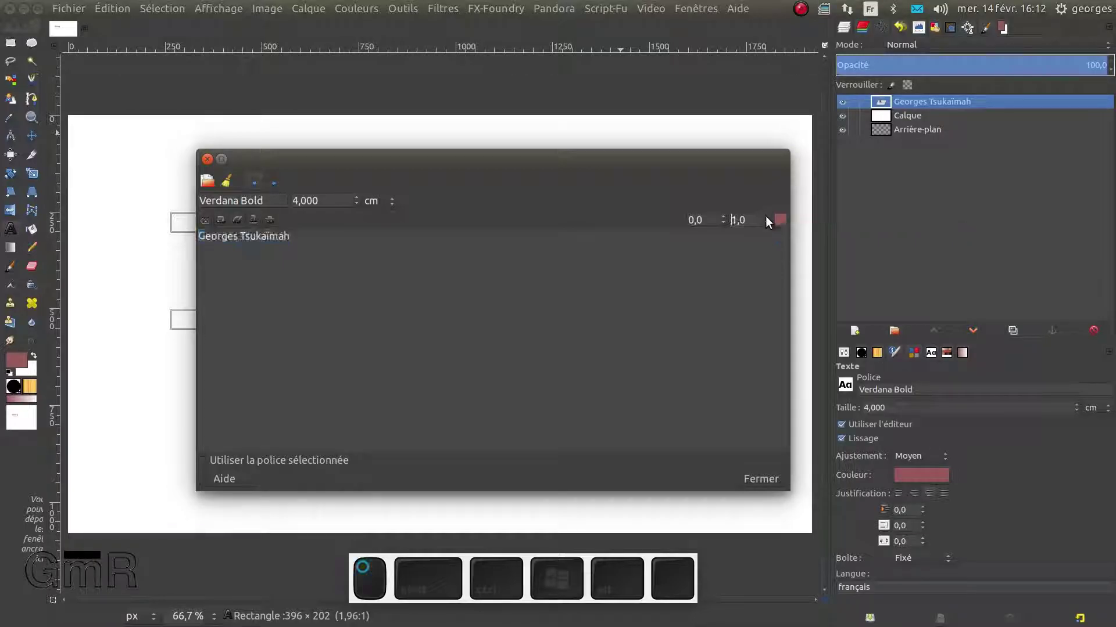
pyautogui.scroll(4, 765, 216)
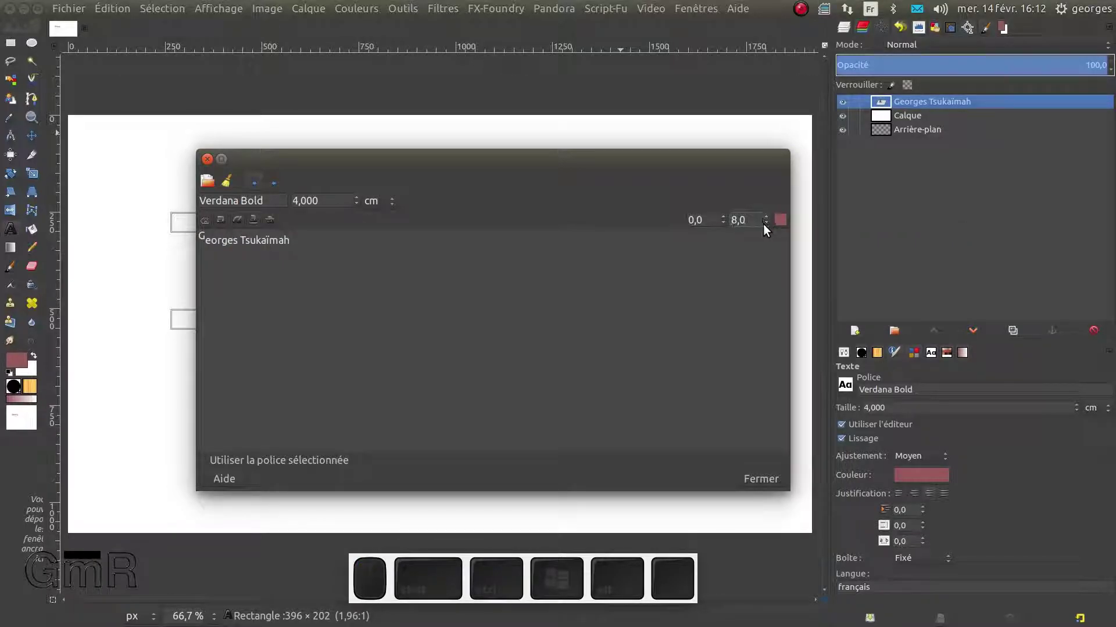
pyautogui.scroll(-6, 763, 225)
pyautogui.scroll(-2, 762, 224)
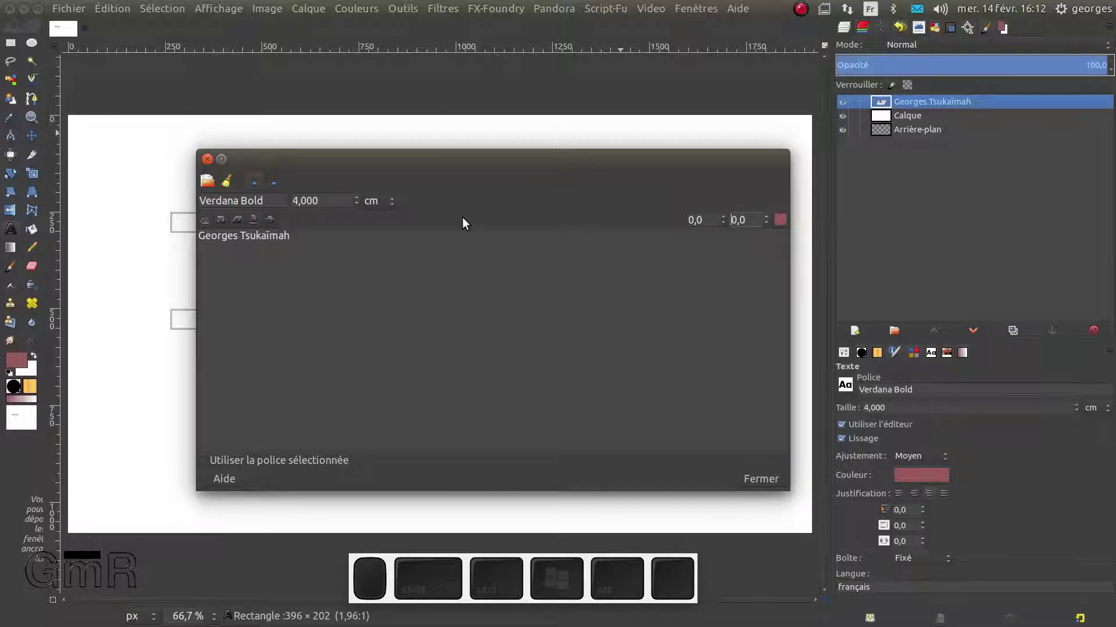
# Select the initial G and set its size to 9
pyautogui.moveTo(203, 237); pyautogui.dragTo(186, 231)
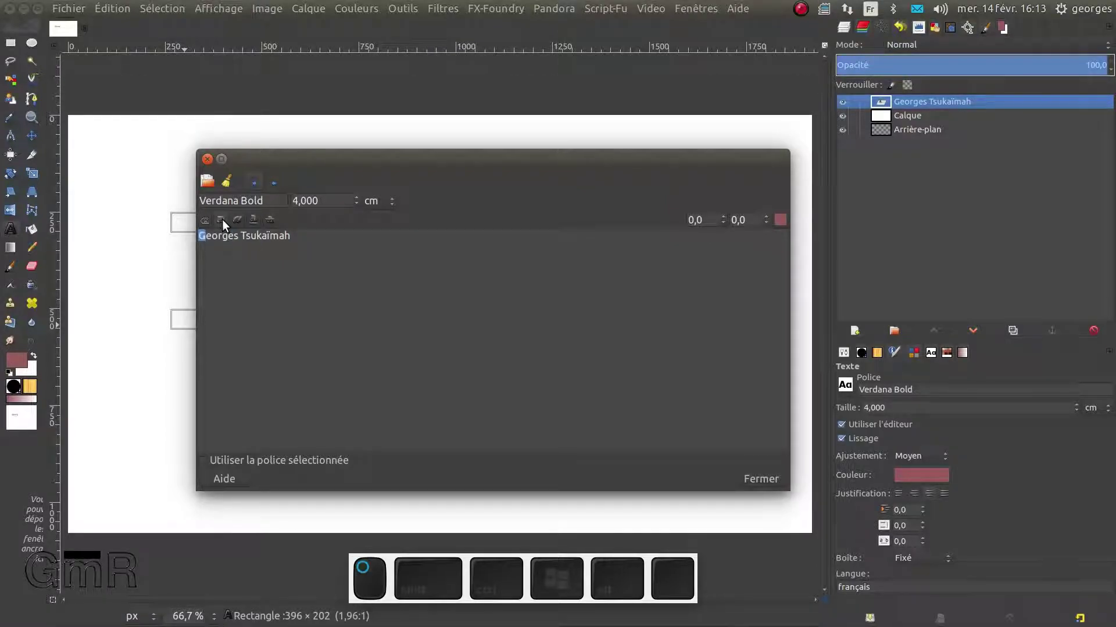
pyautogui.doubleClick(322, 199)
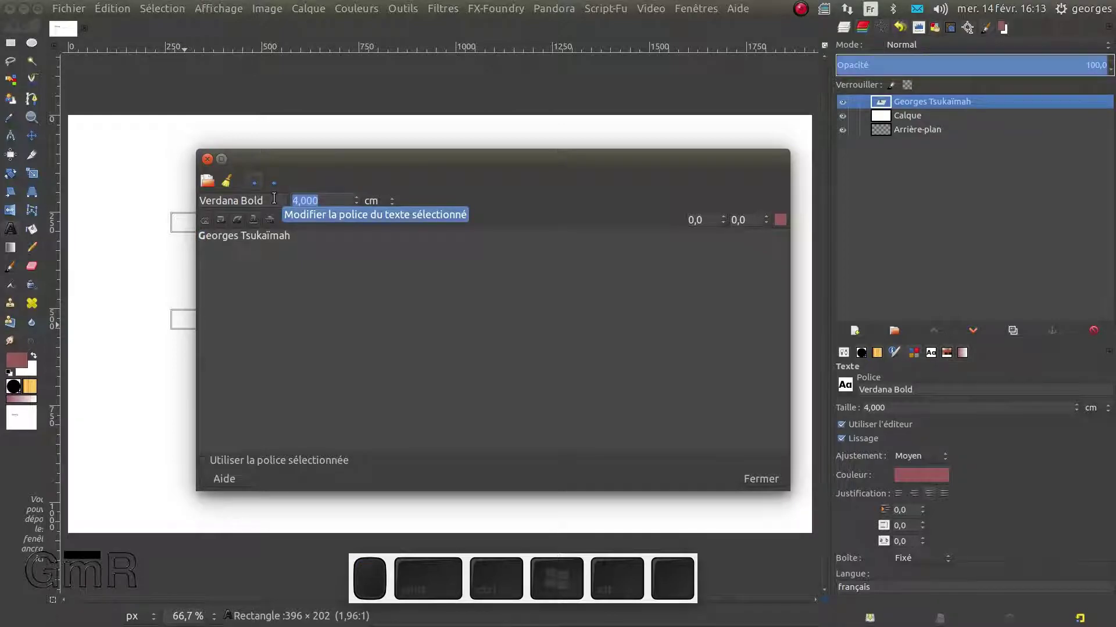
pyautogui.write('9')
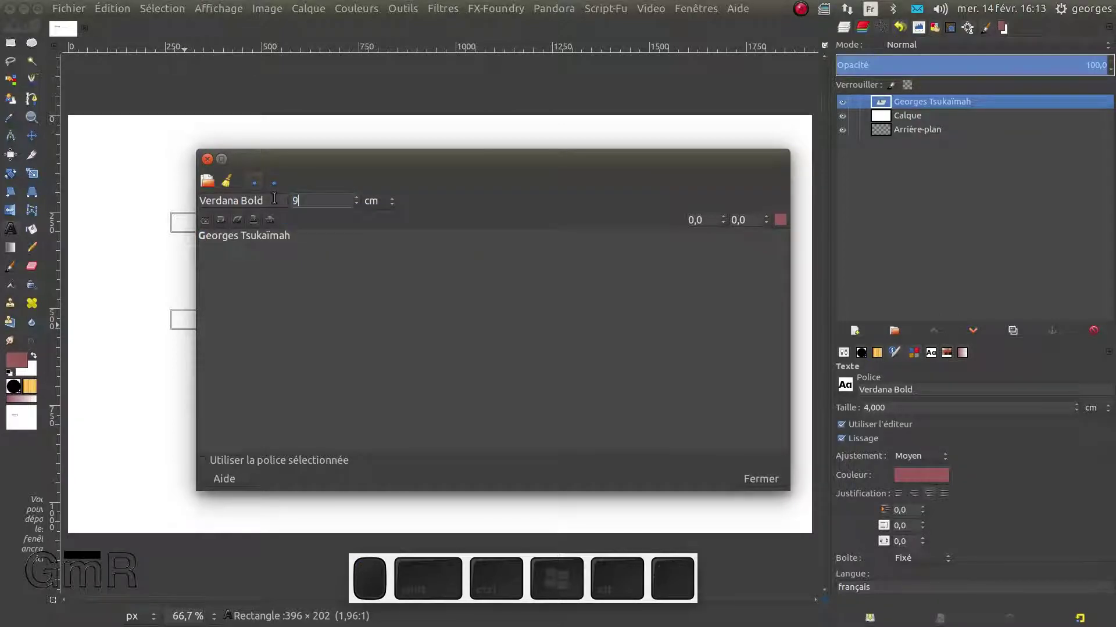
pyautogui.press('Return')
# Select the rest of the name and drag the Text Editor aside to reveal the canvas
pyautogui.moveTo(206, 237); pyautogui.dragTo(297, 234)
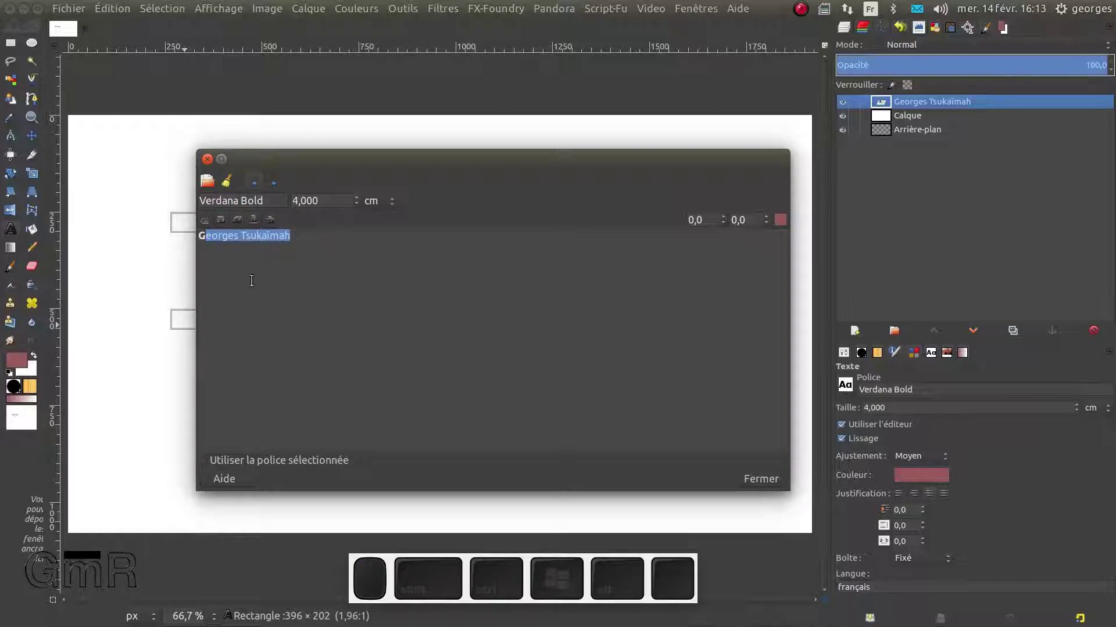
pyautogui.moveTo(207, 237); pyautogui.dragTo(195, 237)
pyautogui.moveTo(388, 156); pyautogui.dragTo(246, 491)
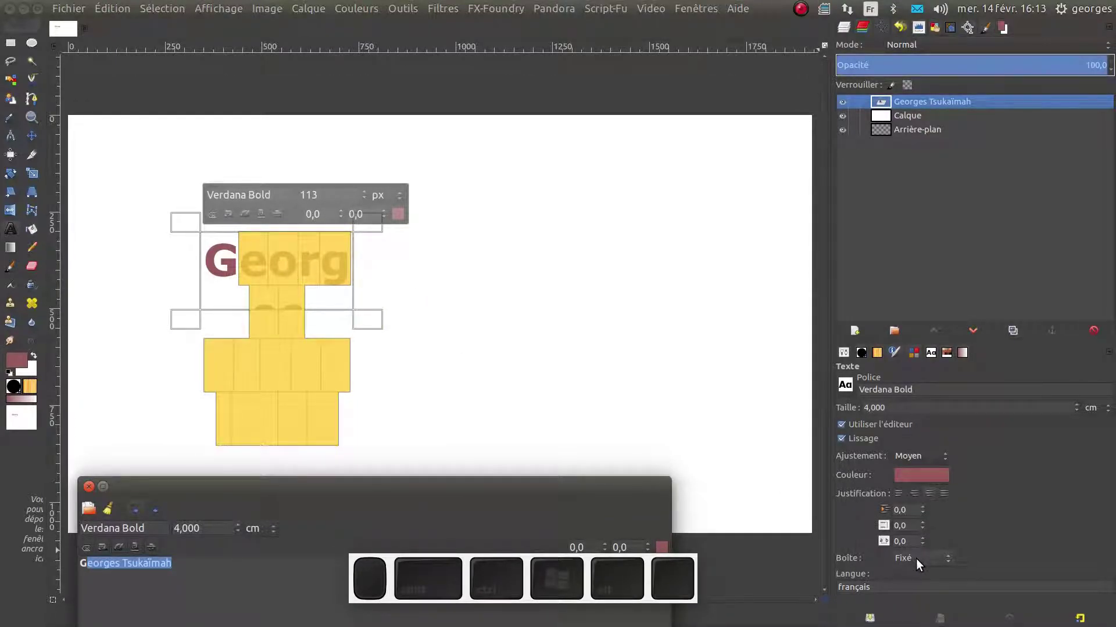
# Switch the name's text box from fixed to Dynamique so it grows with the text
pyautogui.click(372, 323)
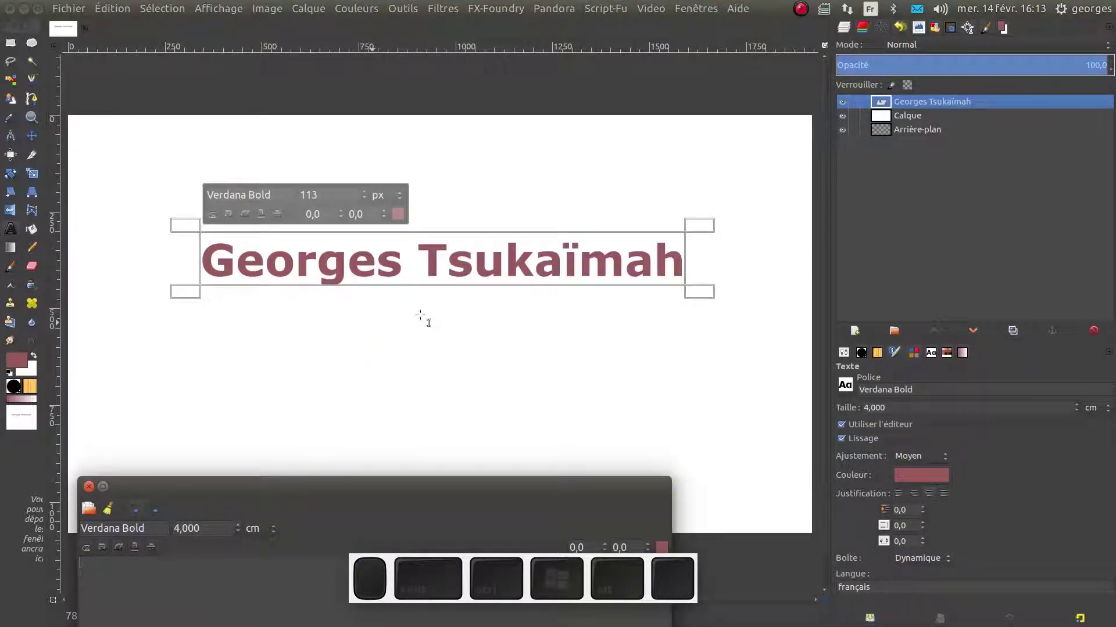
pyautogui.click(904, 558)
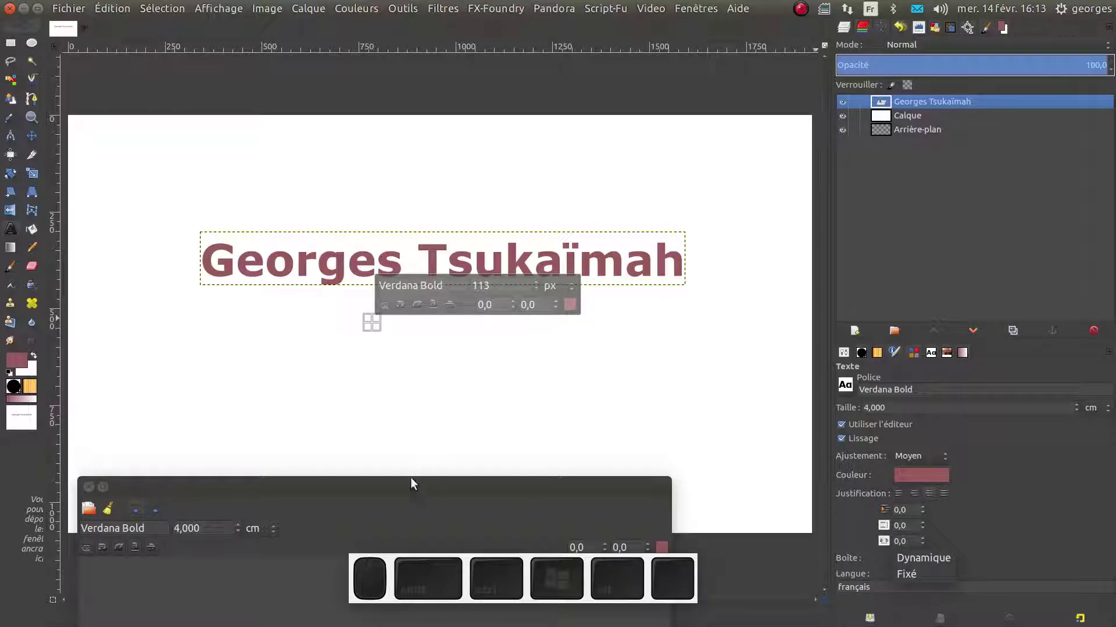
# Keep the box Dynamique, reposition the Text Editor window, then close it with Fermer
pyautogui.click(841, 447)
pyautogui.moveTo(481, 484)
pyautogui.mouseDown()
pyautogui.moveTo(538, 426)
pyautogui.moveTo(488, 465)
pyautogui.mouseUp()
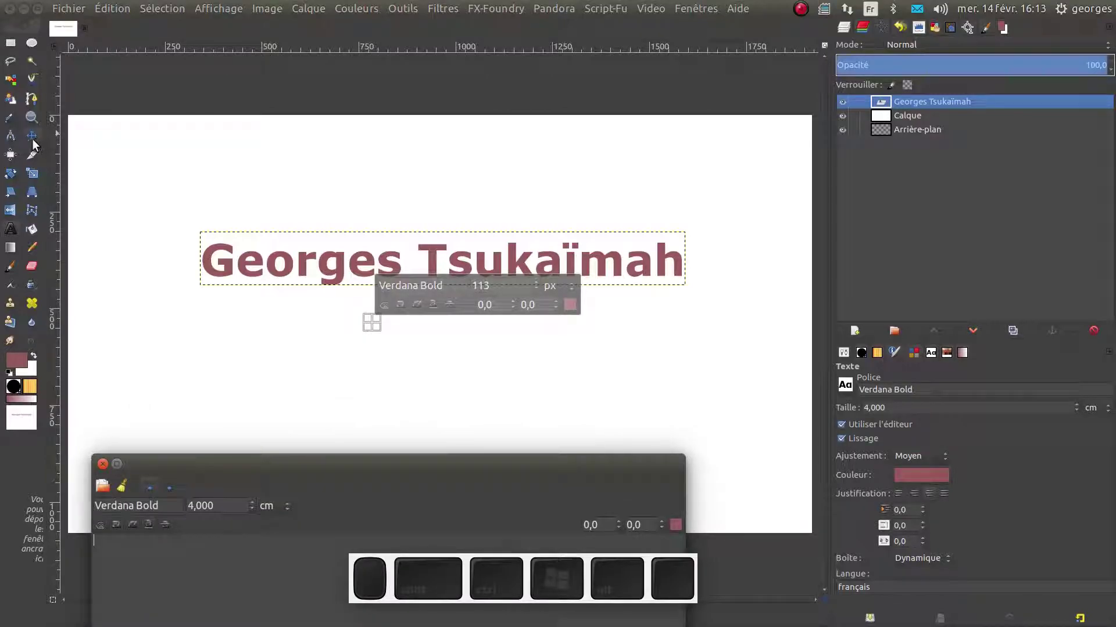
pyautogui.moveTo(331, 459); pyautogui.dragTo(379, 162)
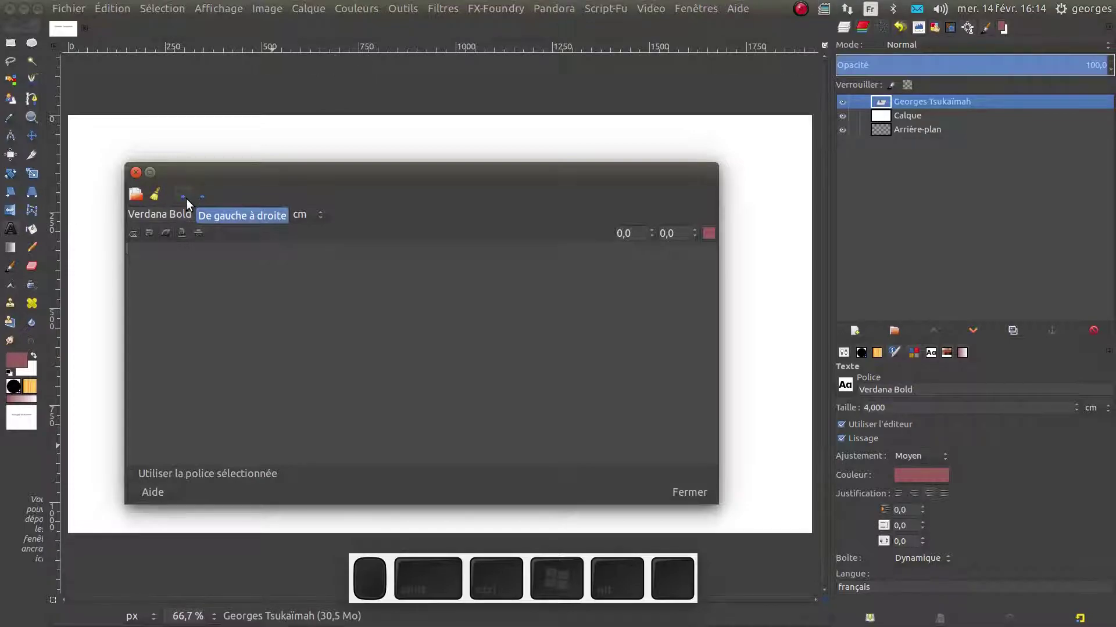
pyautogui.moveTo(264, 178); pyautogui.dragTo(248, 247)
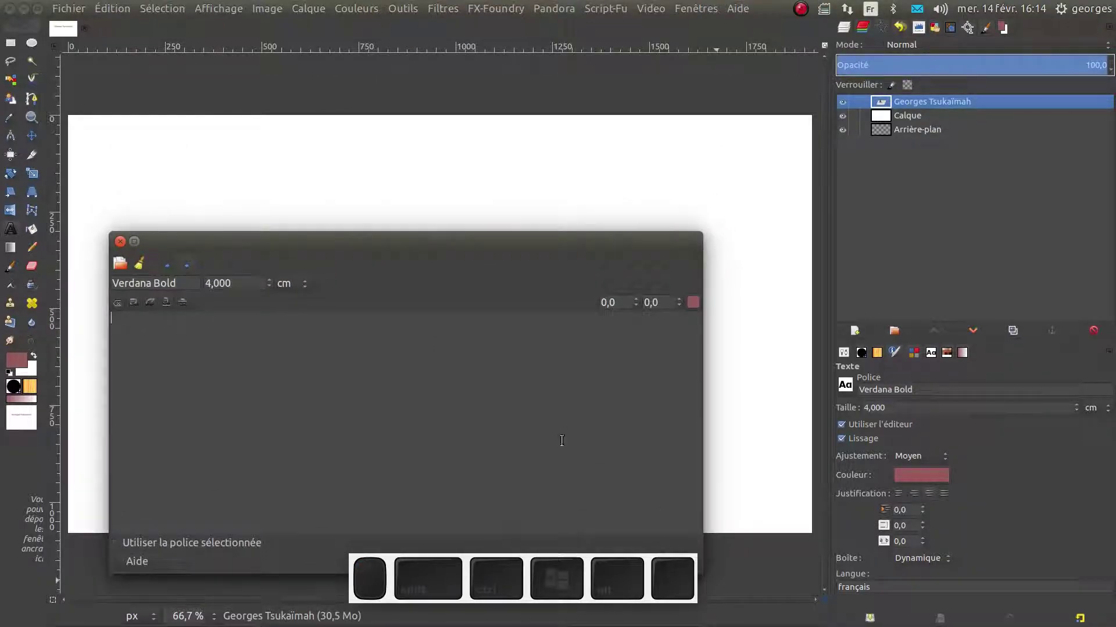
pyautogui.moveTo(438, 241); pyautogui.dragTo(450, 146)
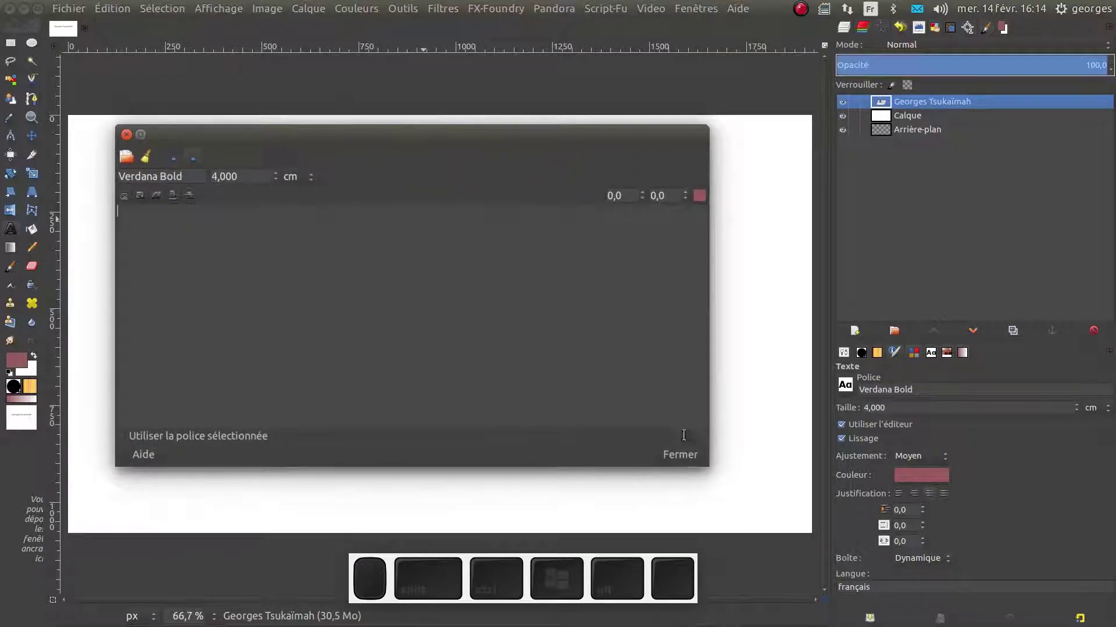
pyautogui.click(678, 454)
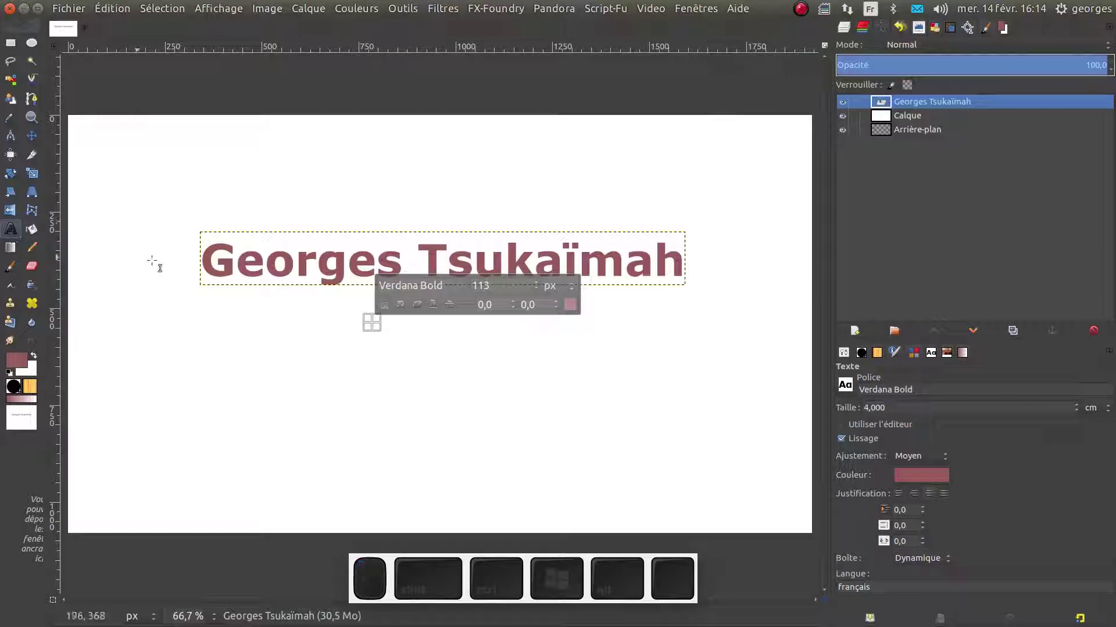
# Select the initial G on the canvas and colour it bright red
pyautogui.click(215, 263)
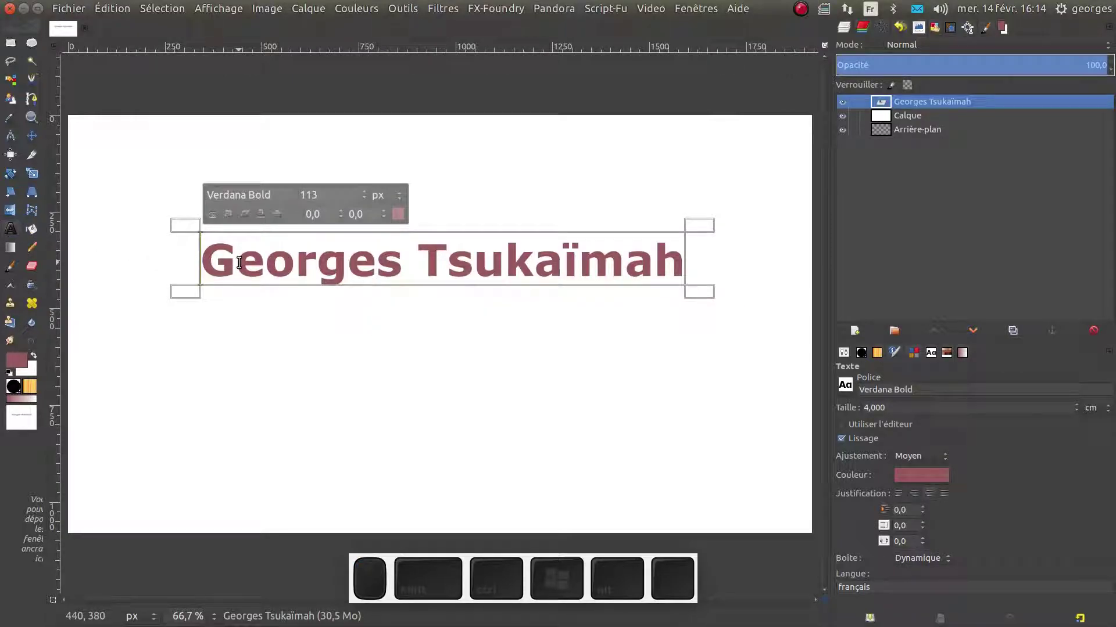
pyautogui.doubleClick(238, 262)
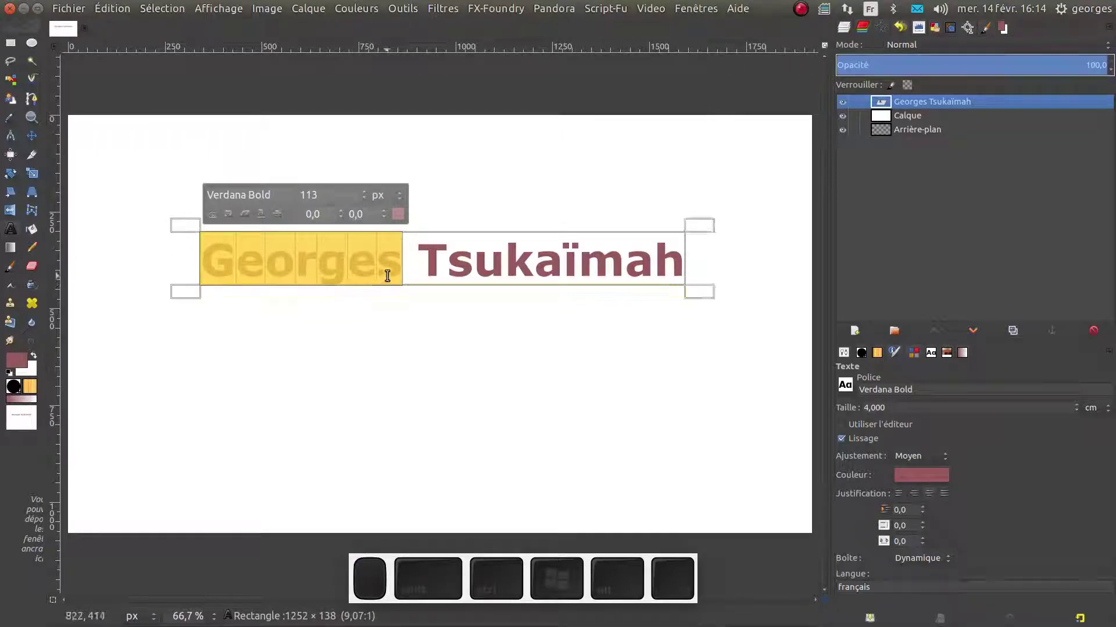
pyautogui.click(402, 267)
pyautogui.click(397, 267)
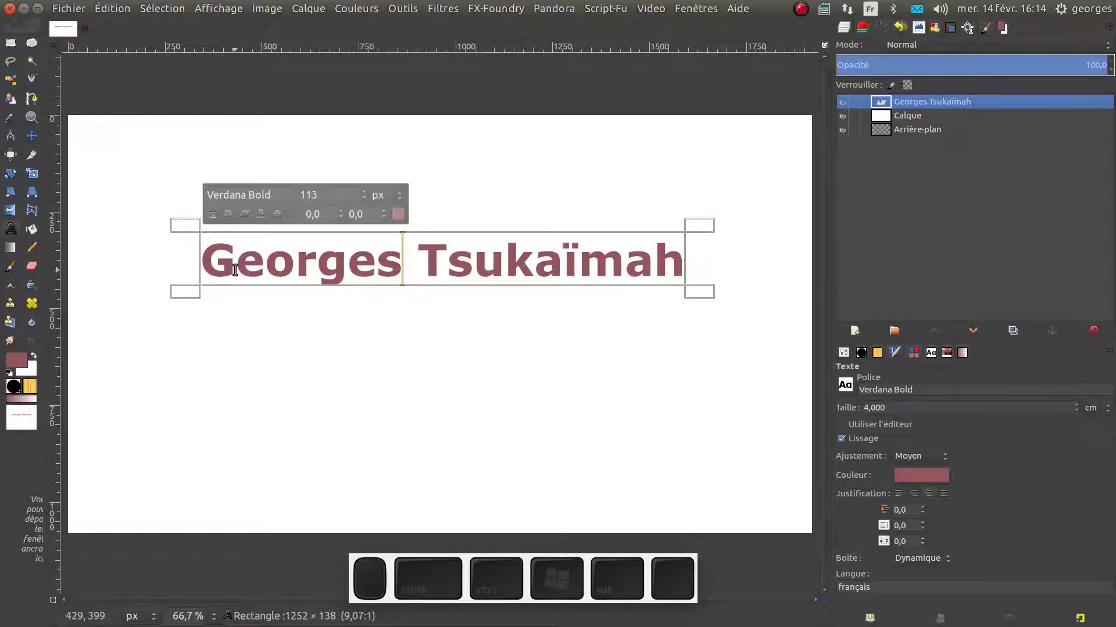
pyautogui.moveTo(235, 266); pyautogui.dragTo(203, 262)
pyautogui.click(398, 214)
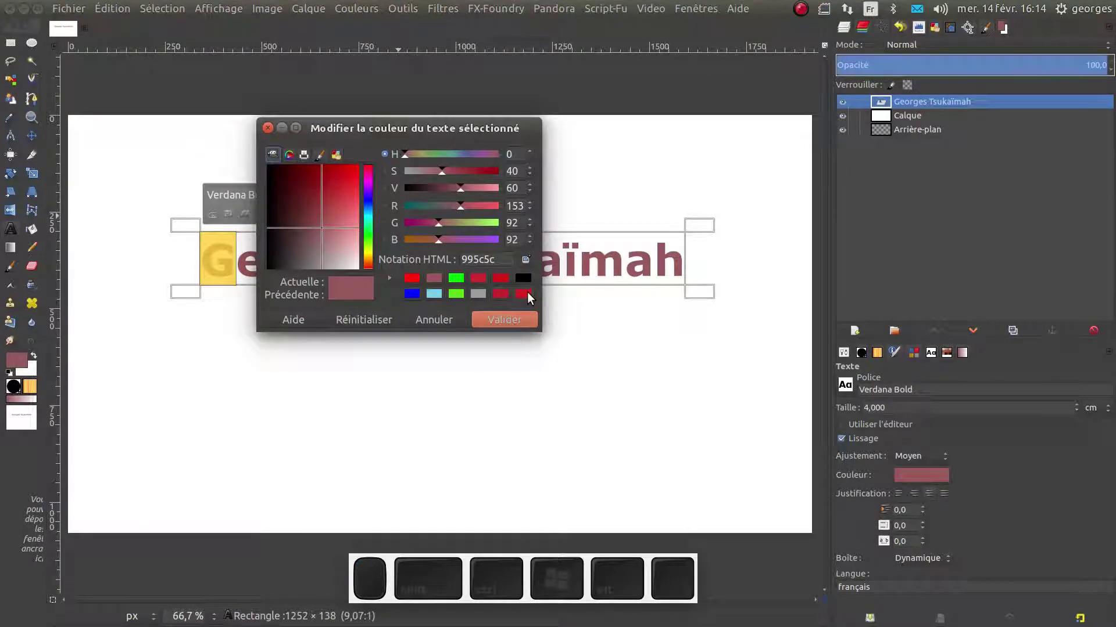
pyautogui.click(524, 293)
pyautogui.click(515, 321)
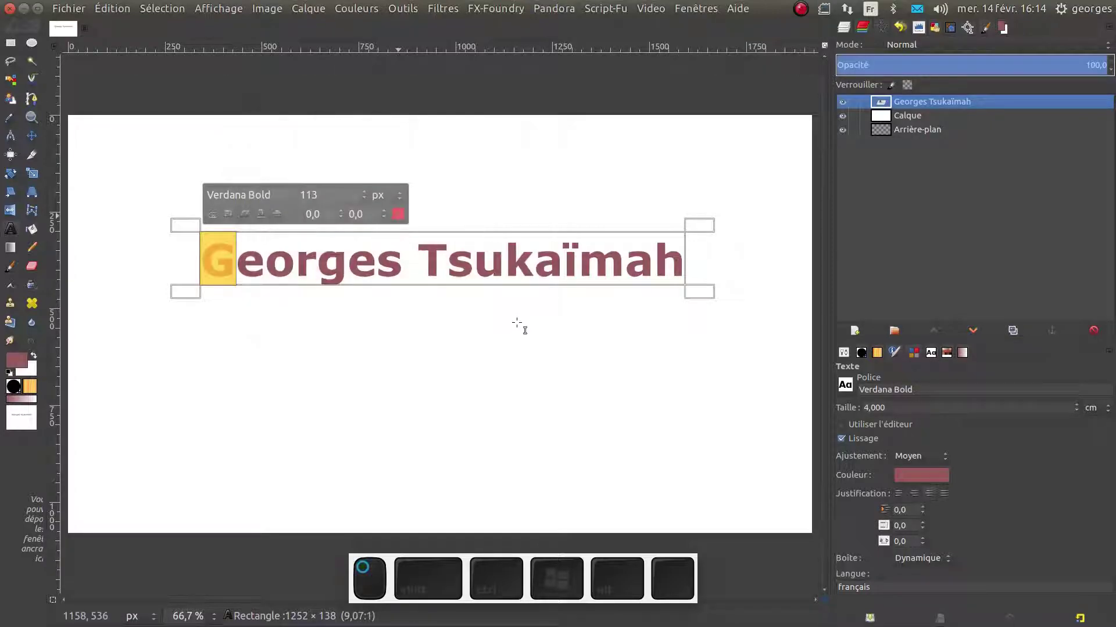
# Colour the rest of the name after the G black (000000)
pyautogui.moveTo(238, 268); pyautogui.dragTo(690, 258)
pyautogui.click(398, 214)
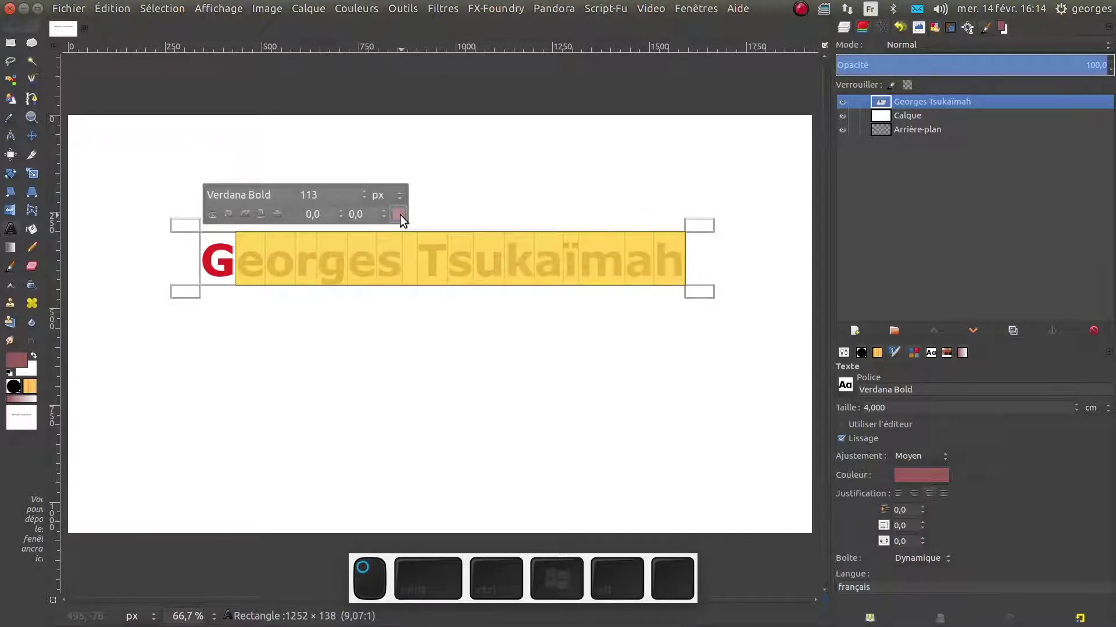
pyautogui.click(414, 294)
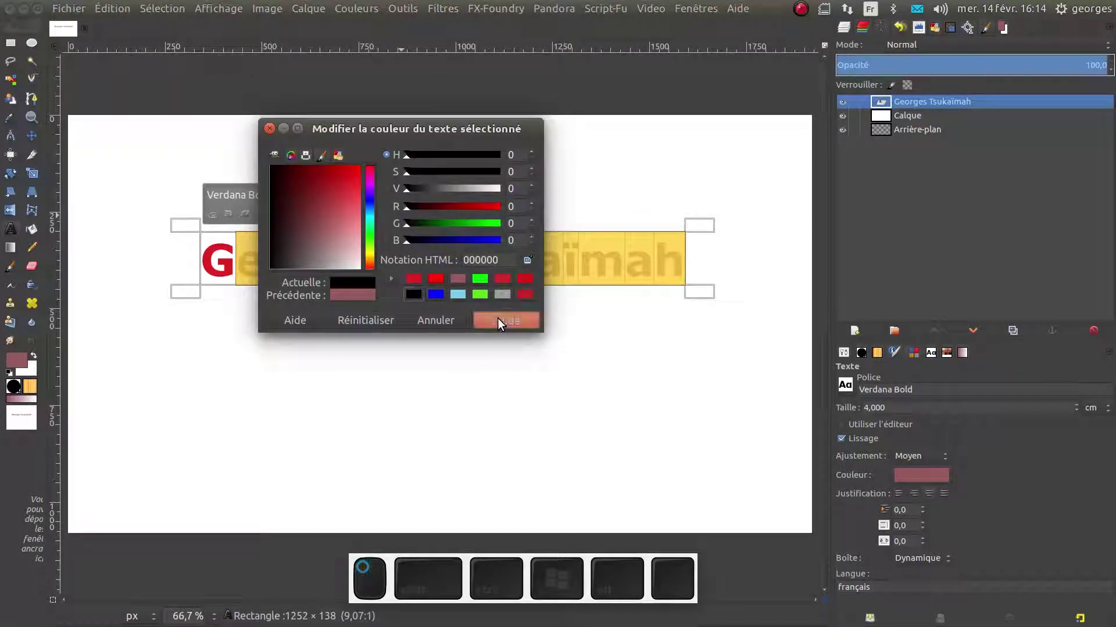
pyautogui.click(497, 318)
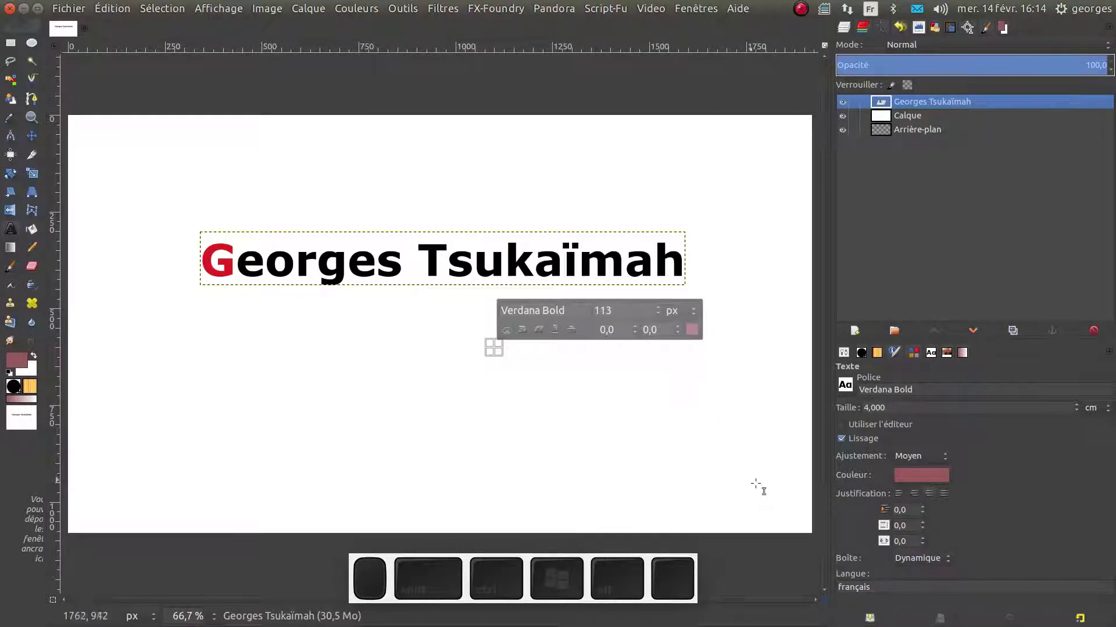
# Increase the name's letter spacing in the text toolbar
pyautogui.click(911, 540)
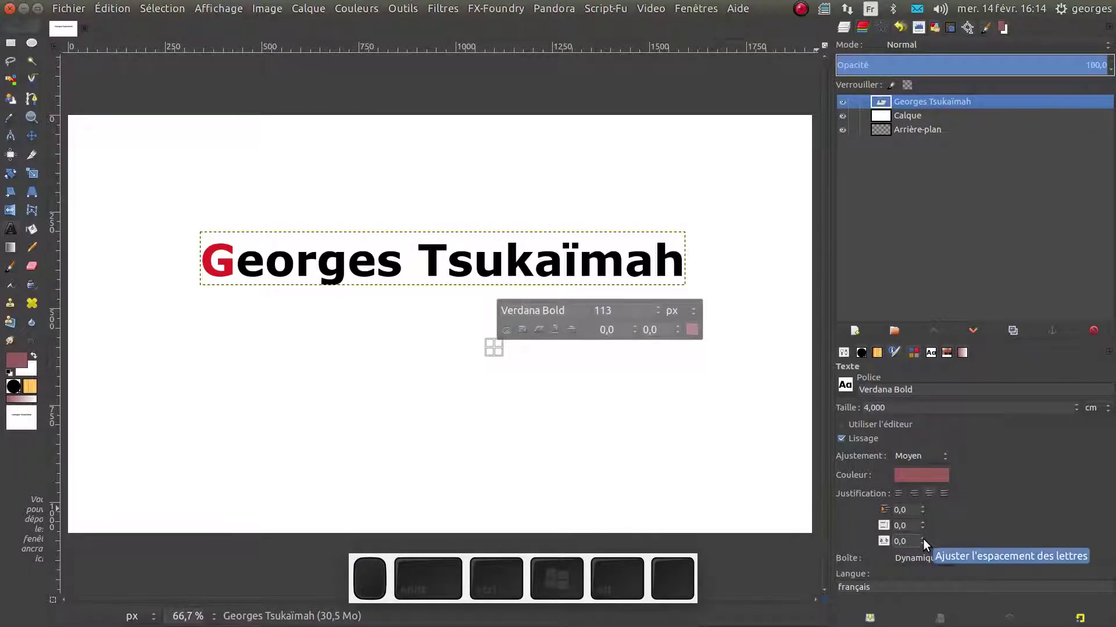
pyautogui.doubleClick(923, 538)
pyautogui.click(923, 539)
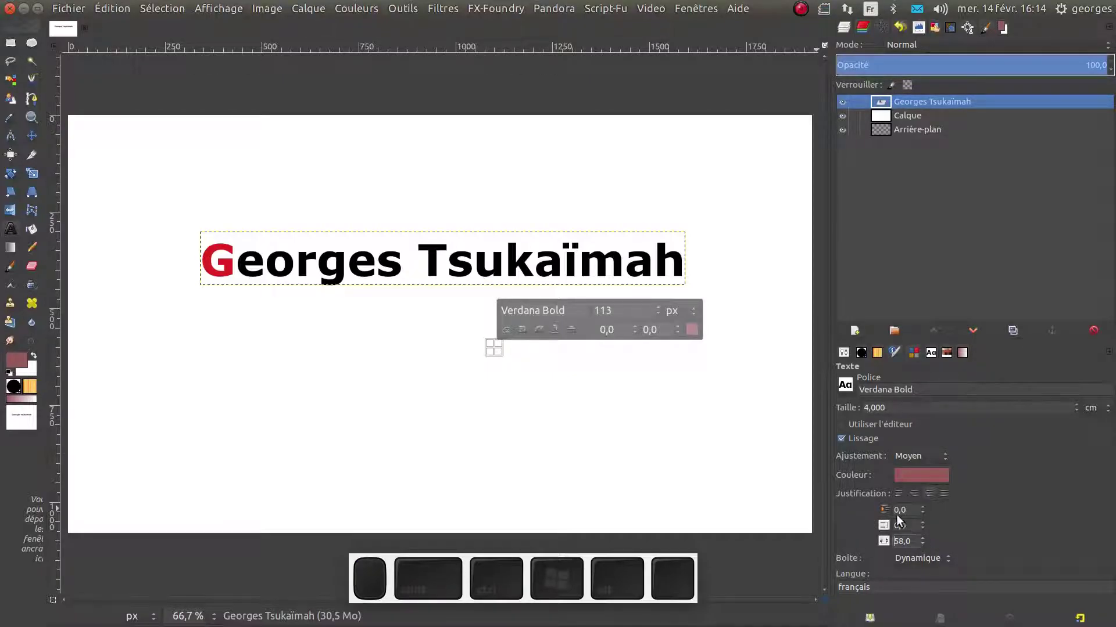
# Widen the spacing of the letters after Ge to 20, then move the name left
pyautogui.click(580, 261)
pyautogui.moveTo(680, 260); pyautogui.dragTo(186, 253)
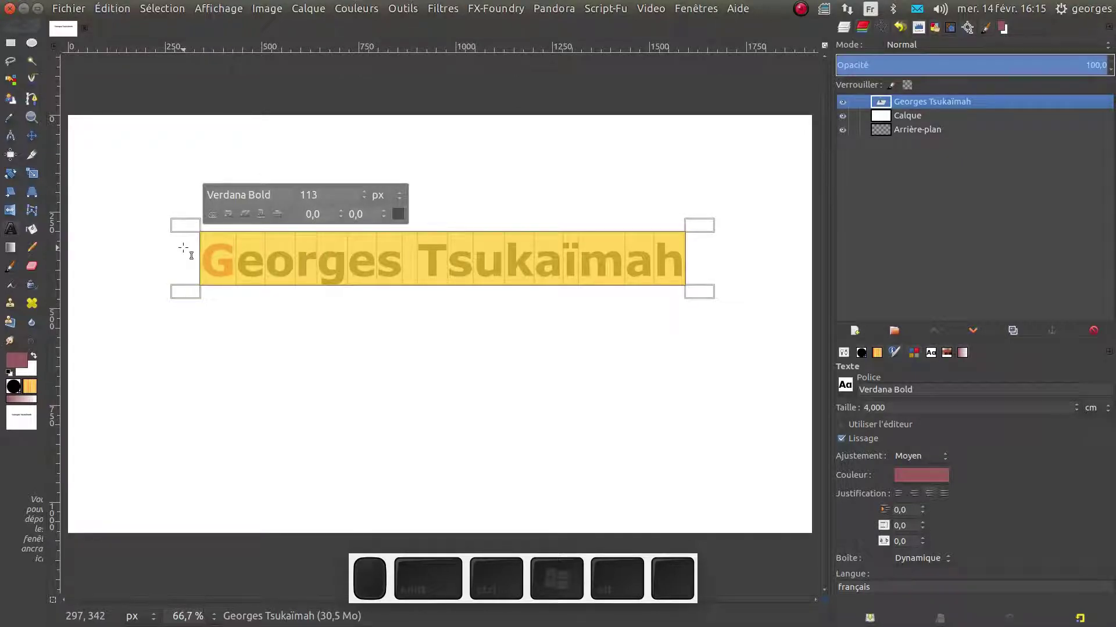
pyautogui.click(922, 539)
pyautogui.click(922, 539)
pyautogui.click(921, 539)
pyautogui.click(921, 539)
pyautogui.click(922, 540)
pyautogui.click(921, 539)
pyautogui.click(922, 539)
pyautogui.click(922, 539)
pyautogui.click(922, 539)
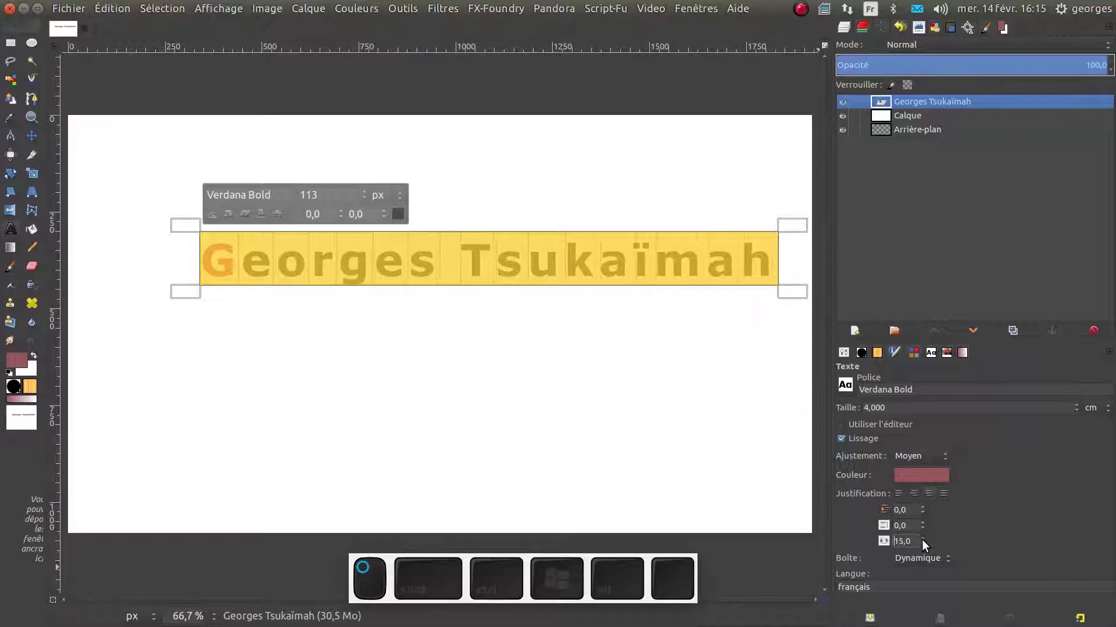
pyautogui.click(922, 539)
pyautogui.click(922, 544)
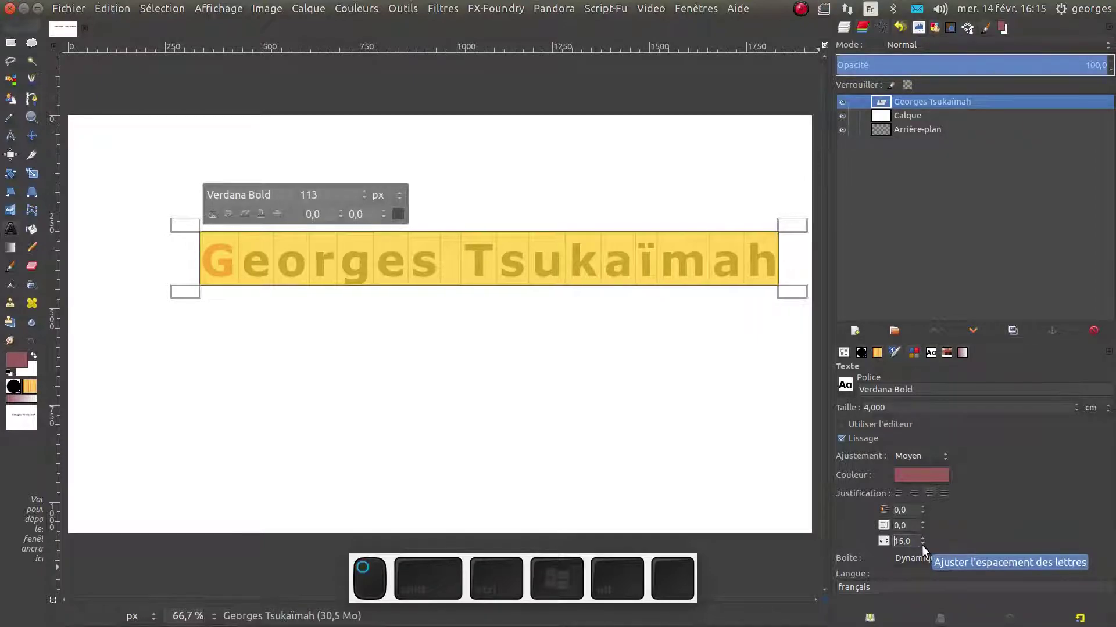
pyautogui.click(923, 540)
pyautogui.click(923, 539)
pyautogui.click(923, 540)
pyautogui.click(923, 540)
pyautogui.click(923, 540)
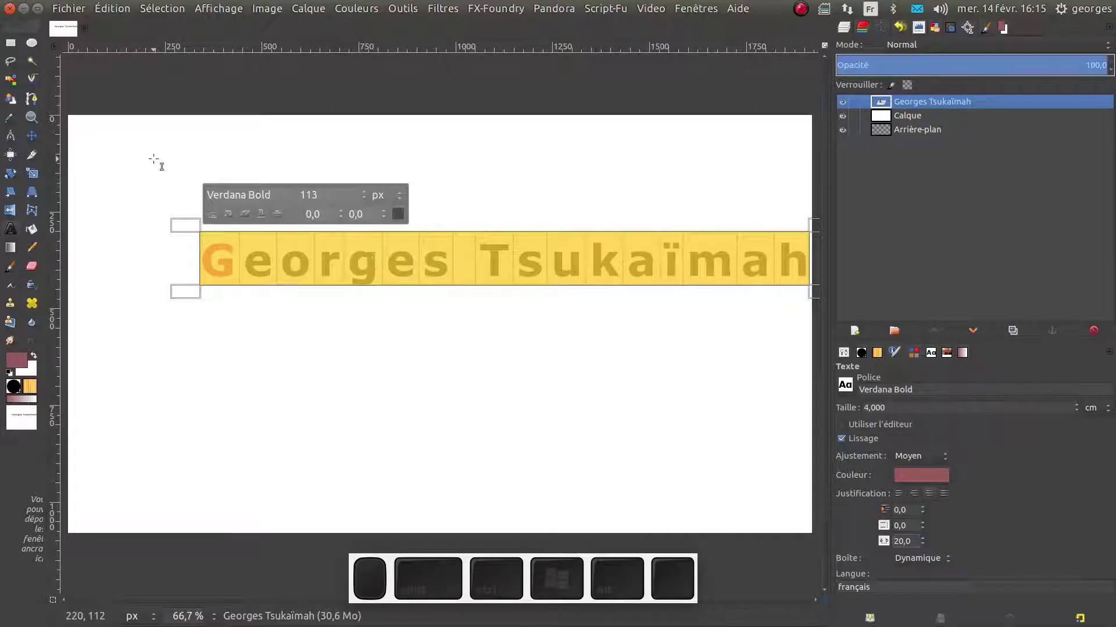
pyautogui.click(33, 135)
pyautogui.moveTo(305, 271); pyautogui.dragTo(222, 264)
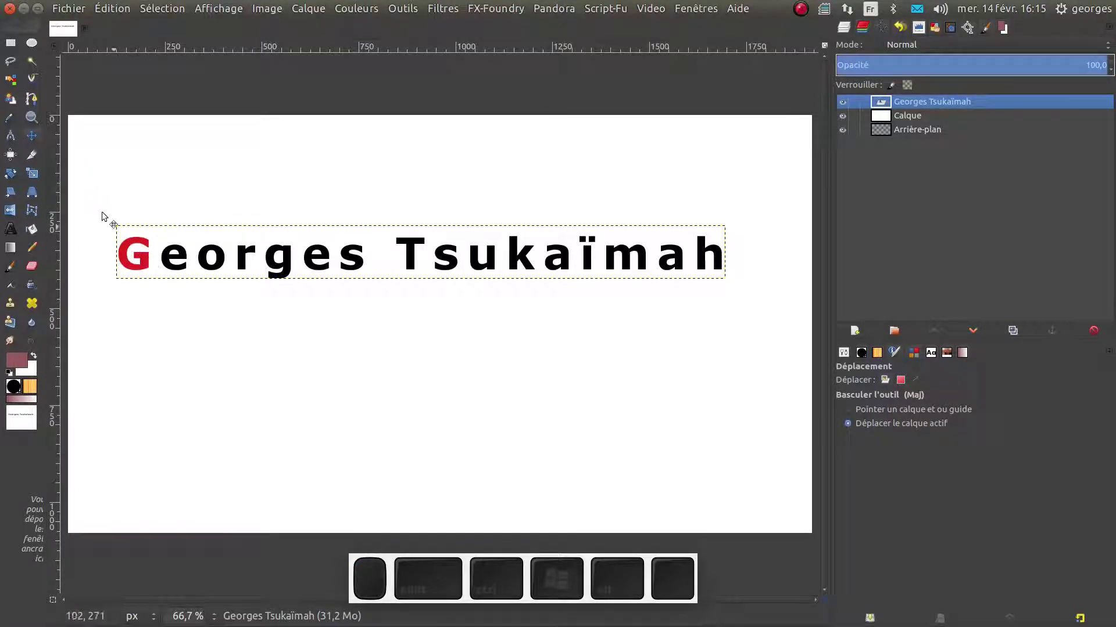
# Select the initial G, switch size units to mm, and set its size to 80 mm
pyautogui.click(10, 229)
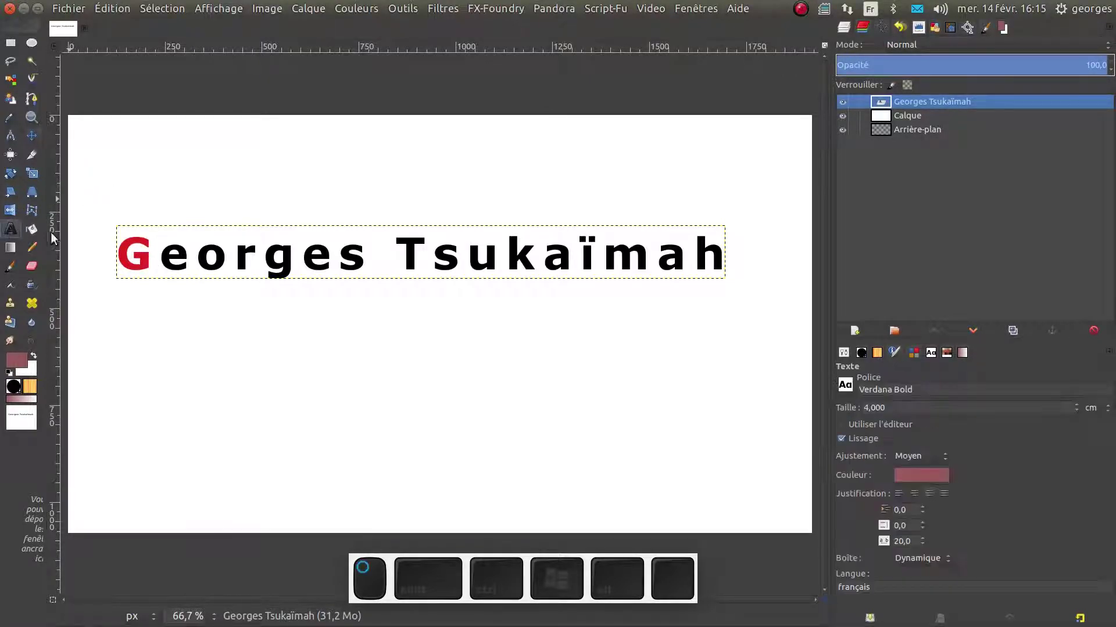
pyautogui.click(157, 251)
pyautogui.hotkey('shift', 'Left')
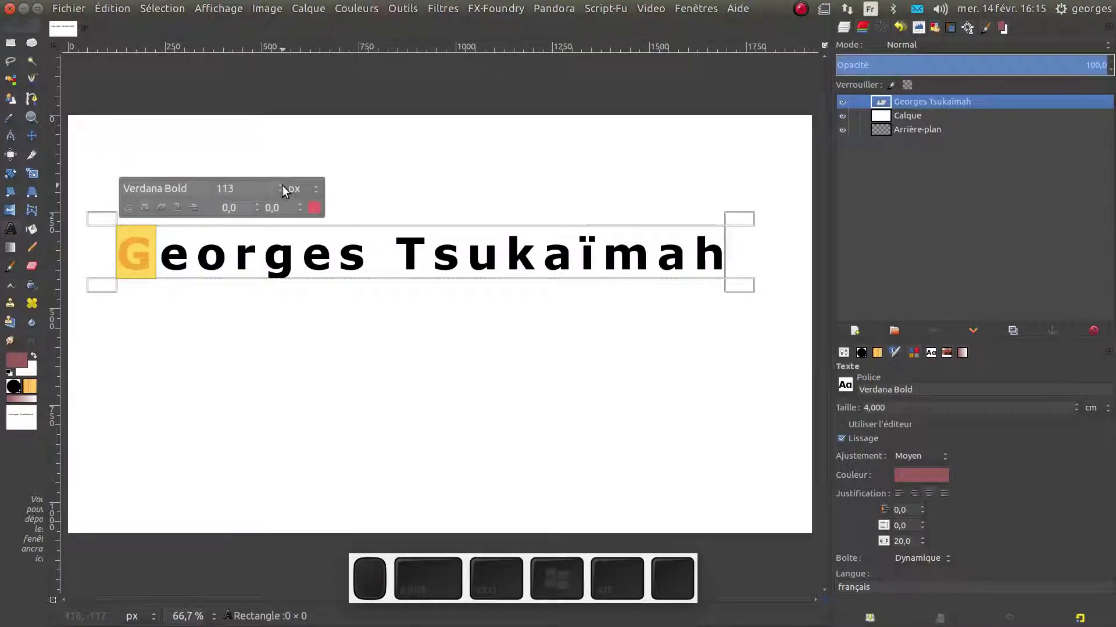
pyautogui.click(315, 190)
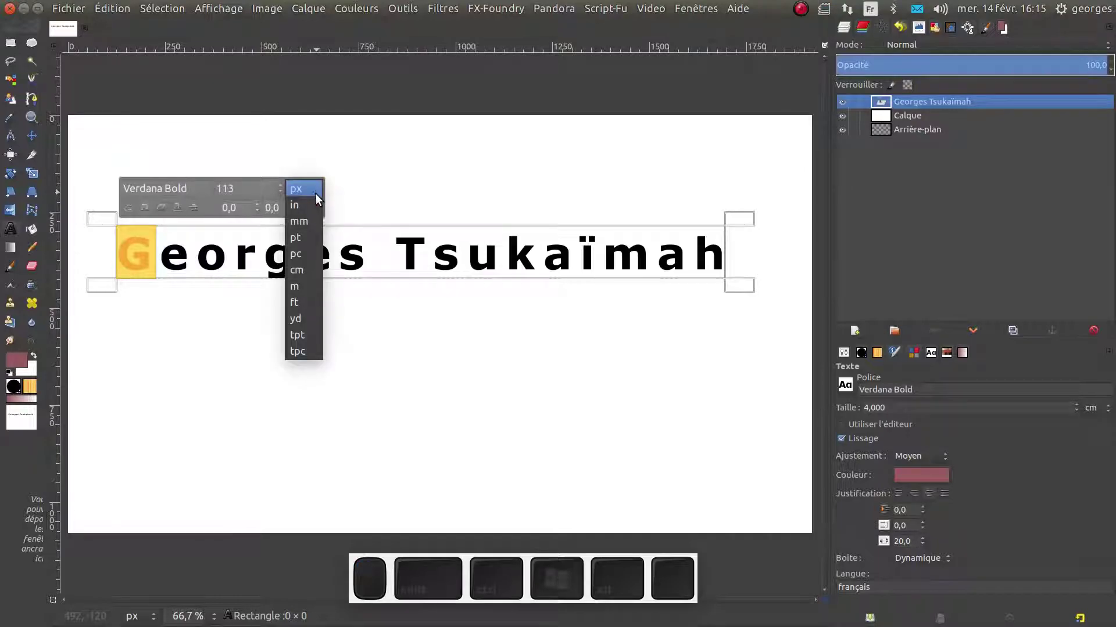
pyautogui.click(308, 221)
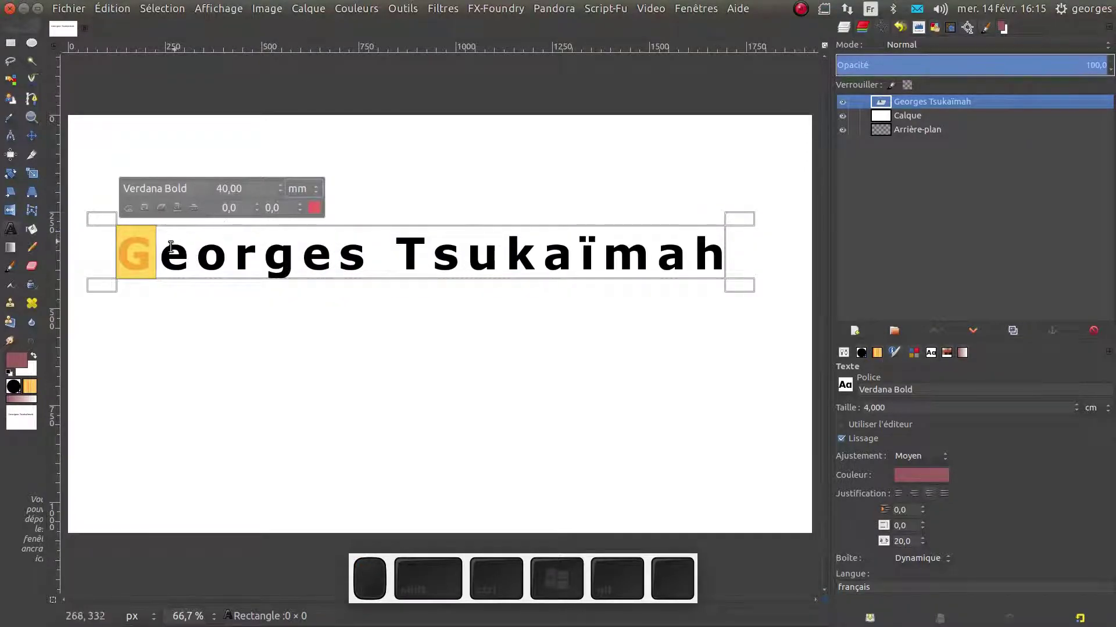
pyautogui.doubleClick(228, 191)
pyautogui.write('8')
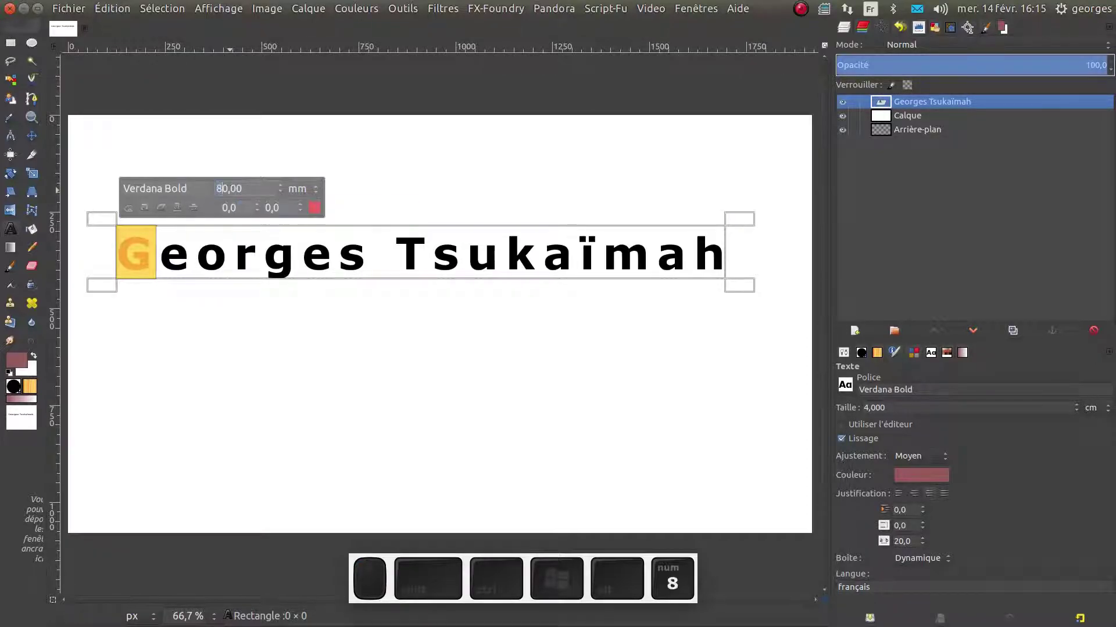
pyautogui.press('Return')
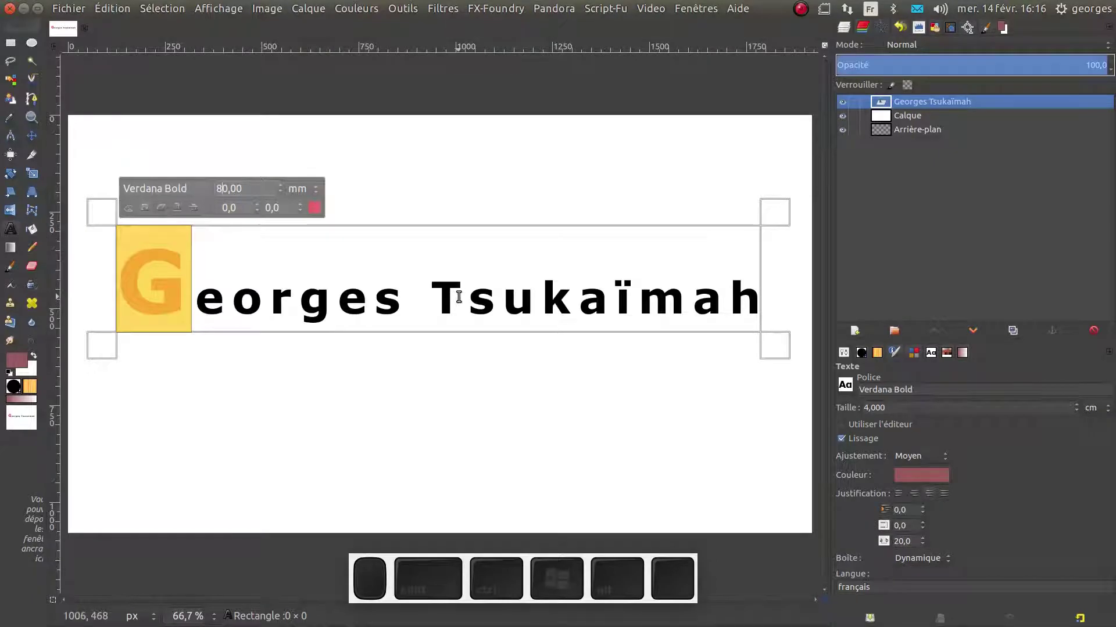
# Select the T of Tsukaïmah and colour it pure red
pyautogui.moveTo(465, 295); pyautogui.dragTo(429, 295)
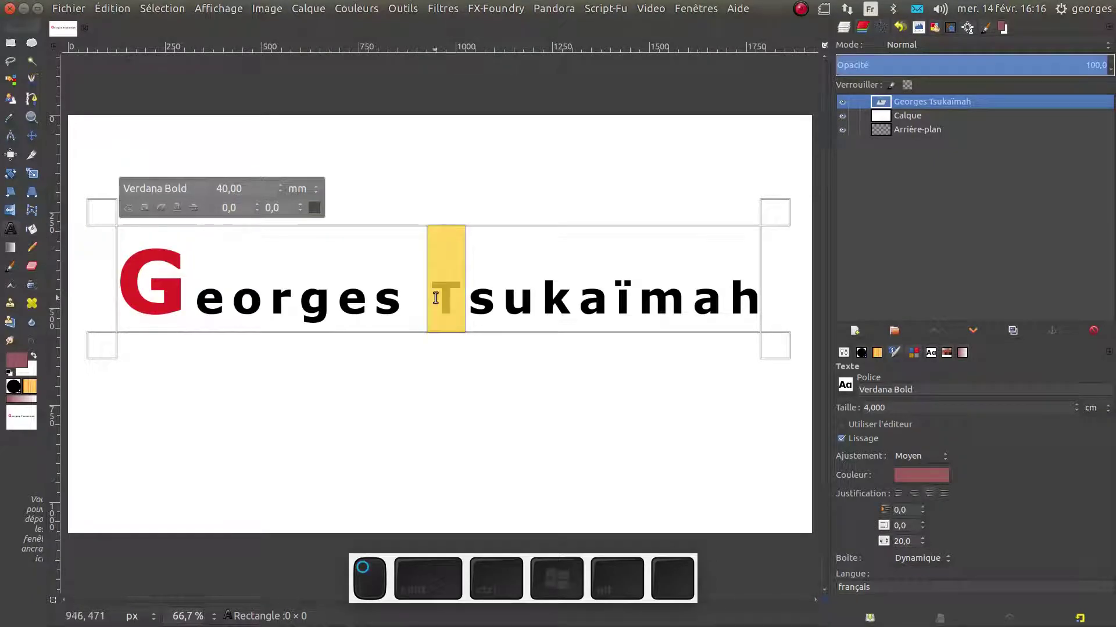
pyautogui.click(314, 208)
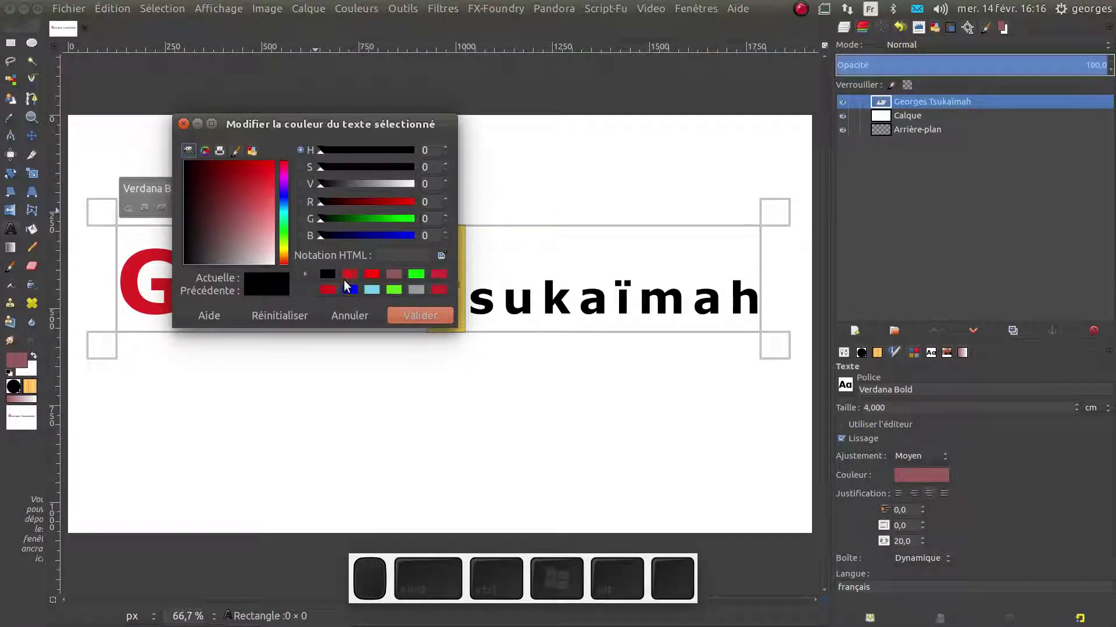
pyautogui.click(372, 274)
pyautogui.click(419, 313)
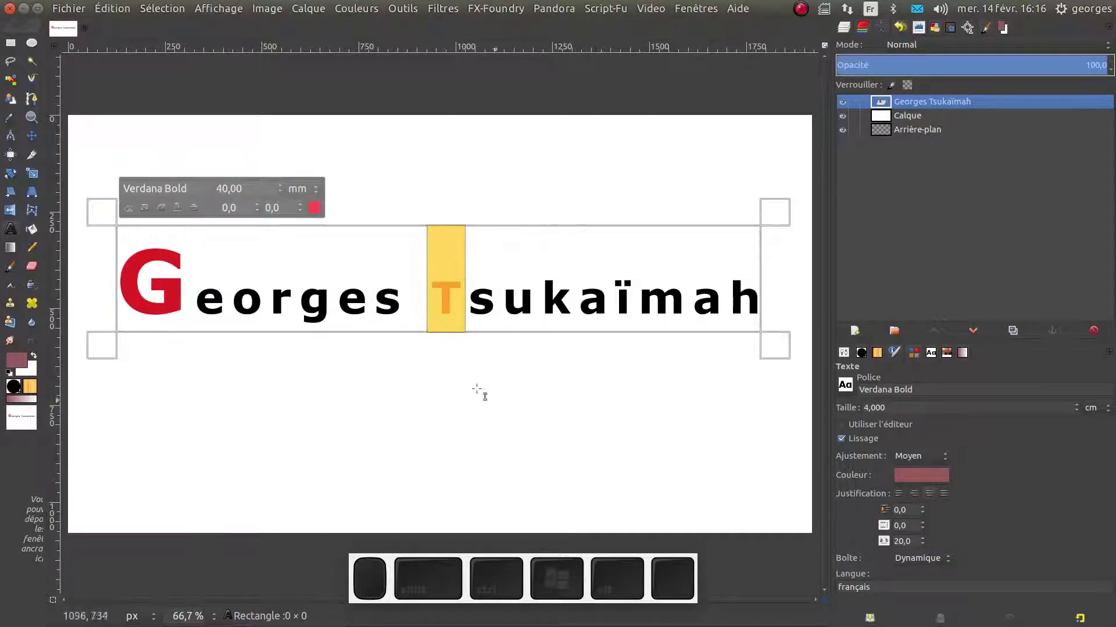
# Set the T's size to 80 mm and deselect it to view the result
pyautogui.moveTo(223, 189); pyautogui.dragTo(213, 186)
pyautogui.write('80')
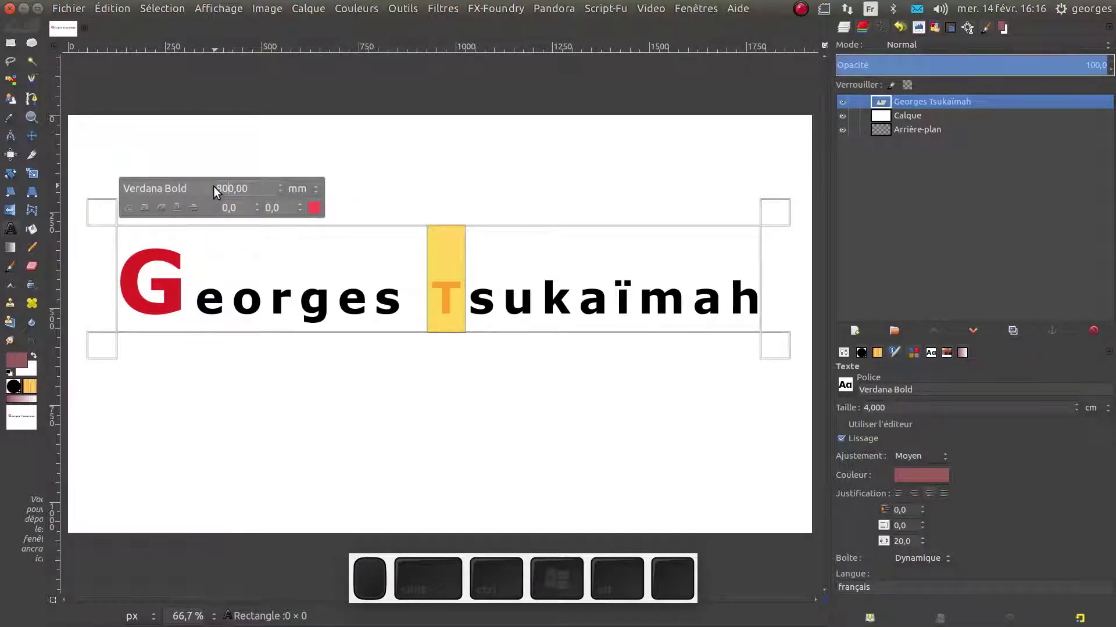
pyautogui.press('Delete')
pyautogui.press('Return')
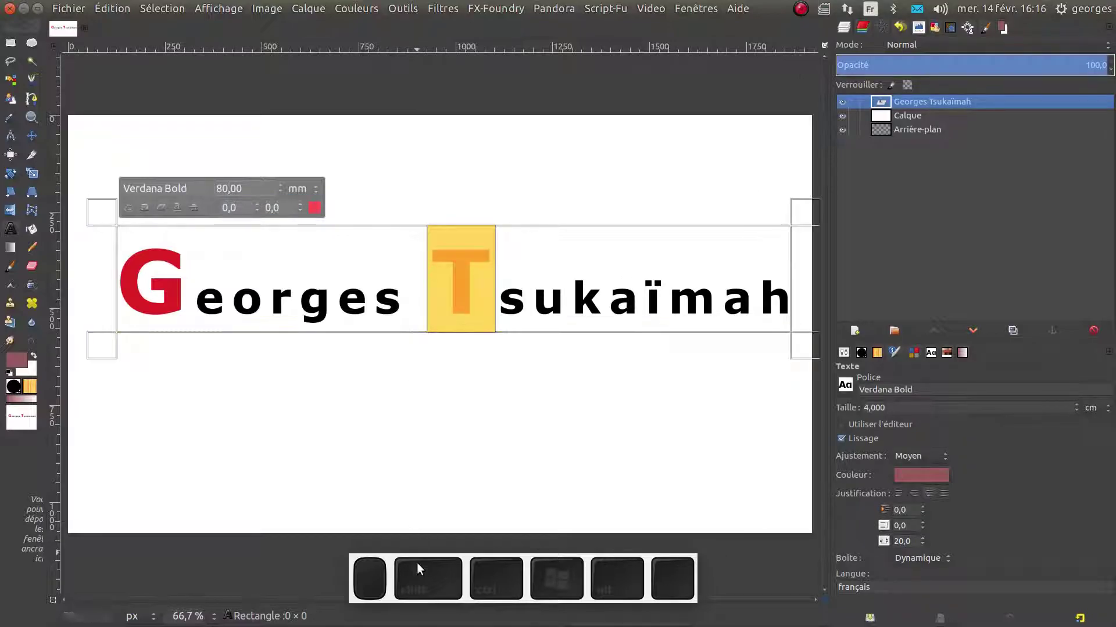
pyautogui.click(665, 464)
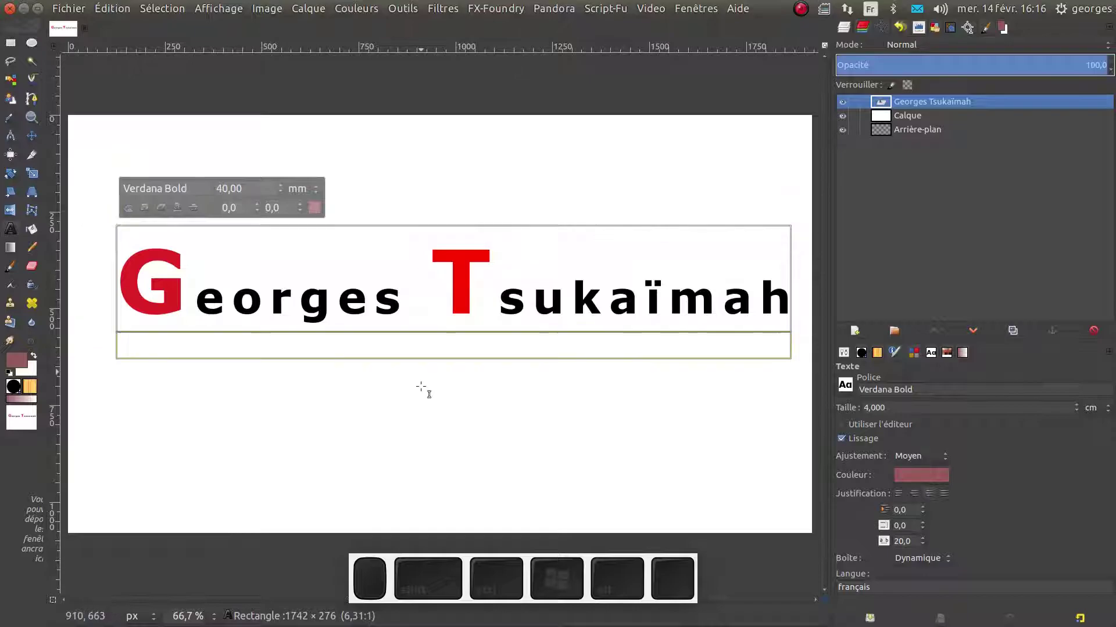
pyautogui.moveTo(402, 311); pyautogui.dragTo(256, 306)
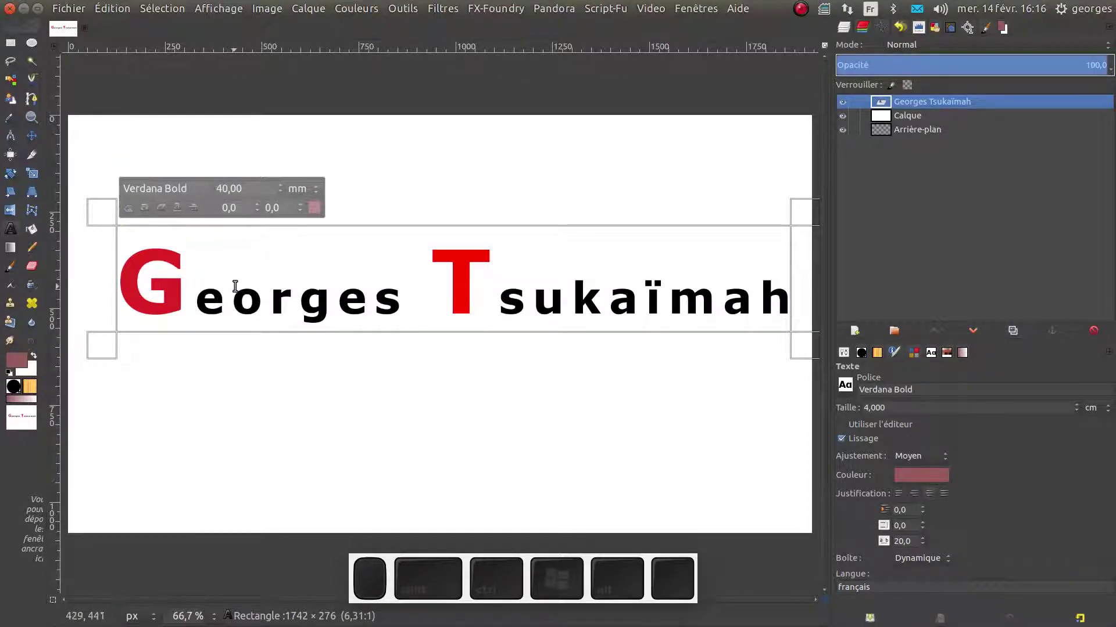
pyautogui.doubleClick(200, 302)
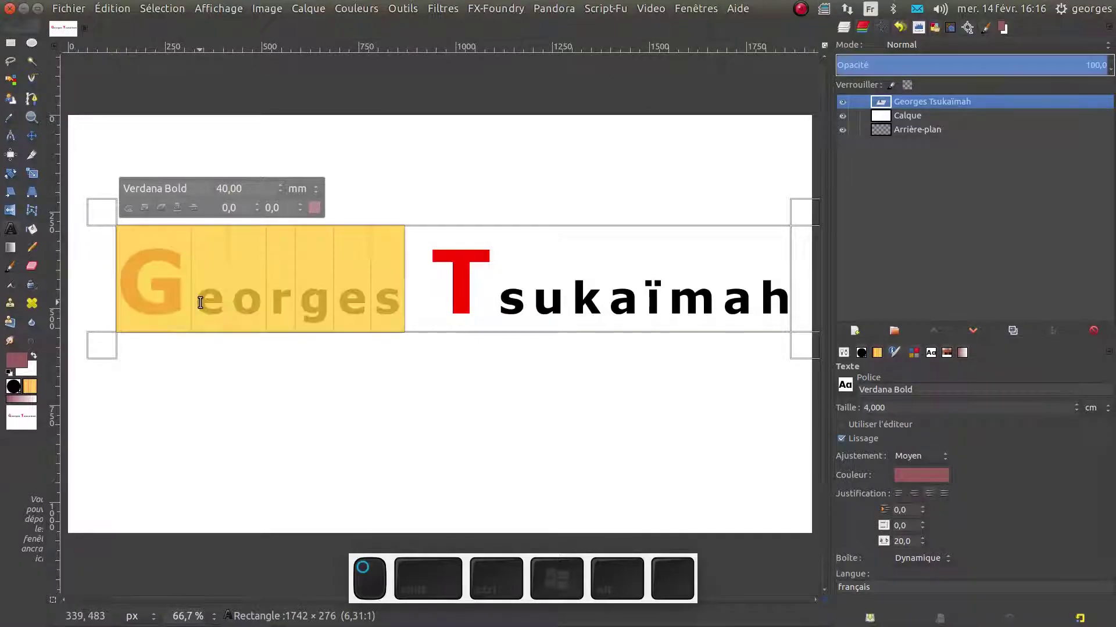
pyautogui.click(176, 207)
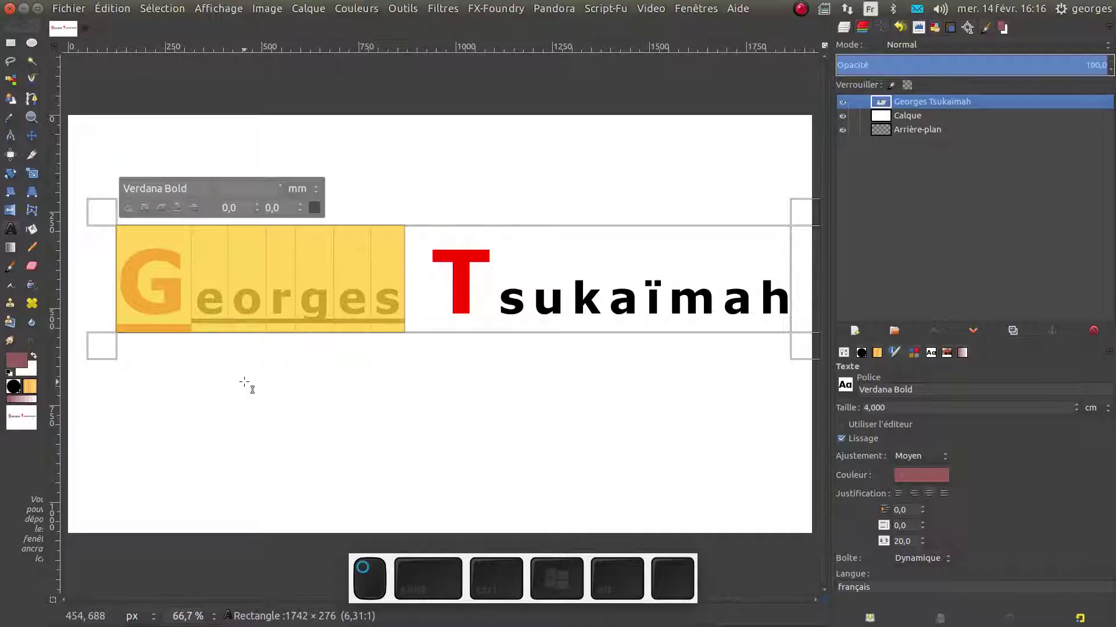
pyautogui.click(234, 374)
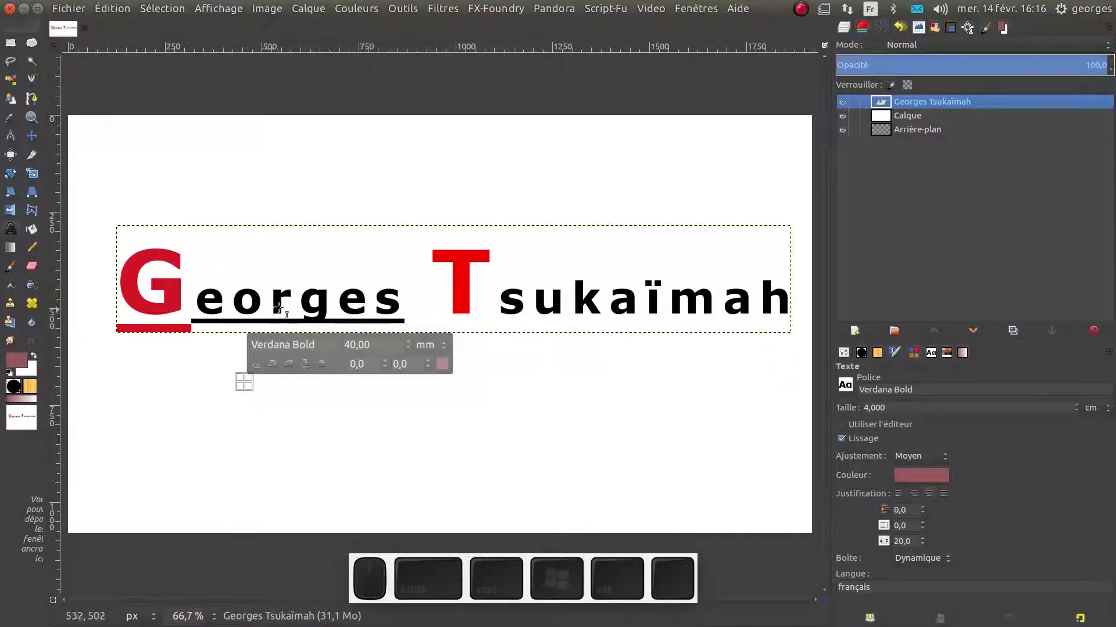
pyautogui.hotkey('ctrl', 'z')
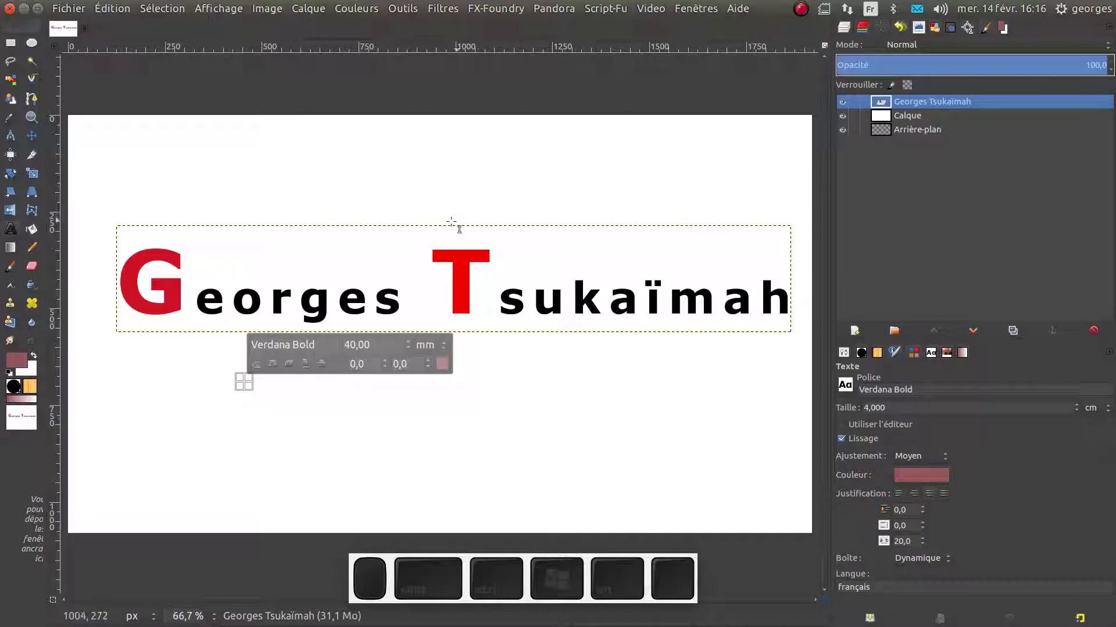
pyautogui.scroll(4, 343, 304)
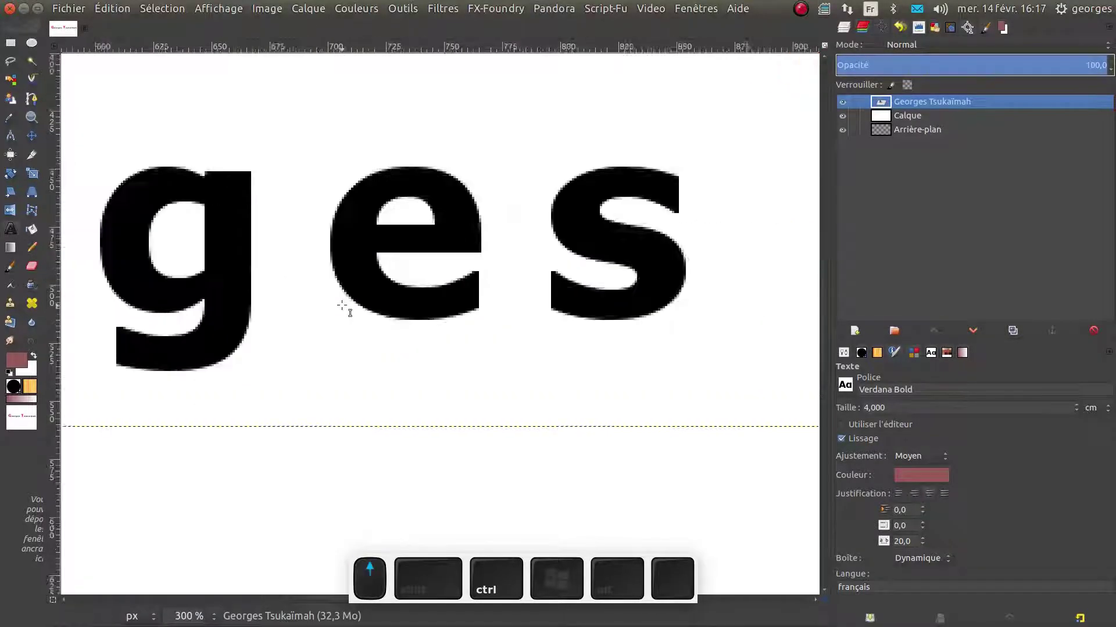
pyautogui.scroll(5, 343, 305)
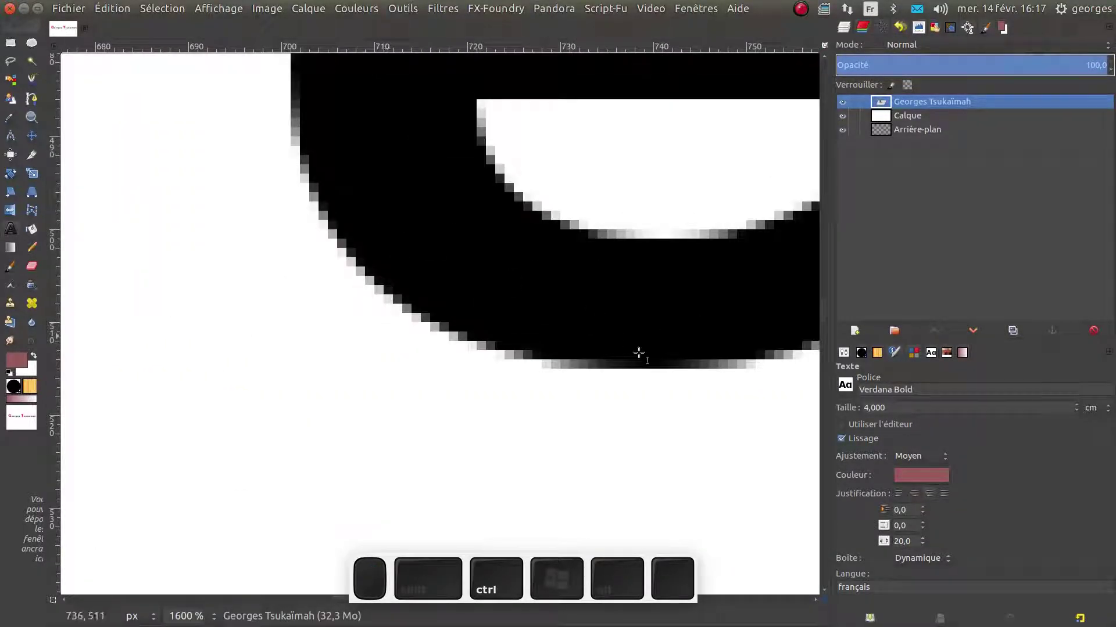
pyautogui.click(843, 443)
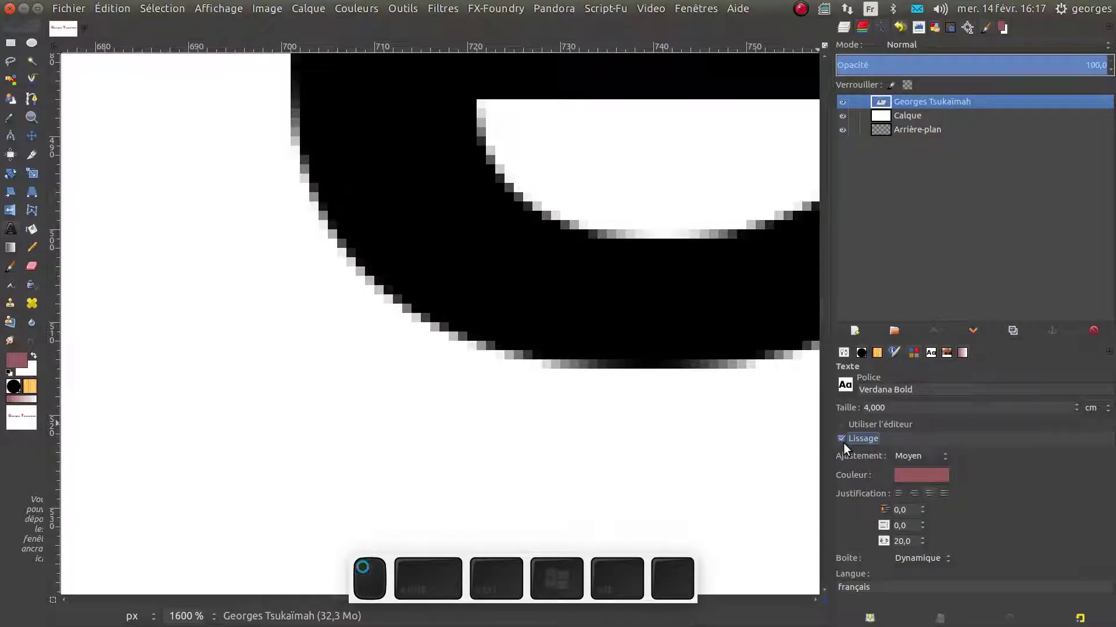
pyautogui.click(842, 443)
pyautogui.scroll(-3, 668, 360)
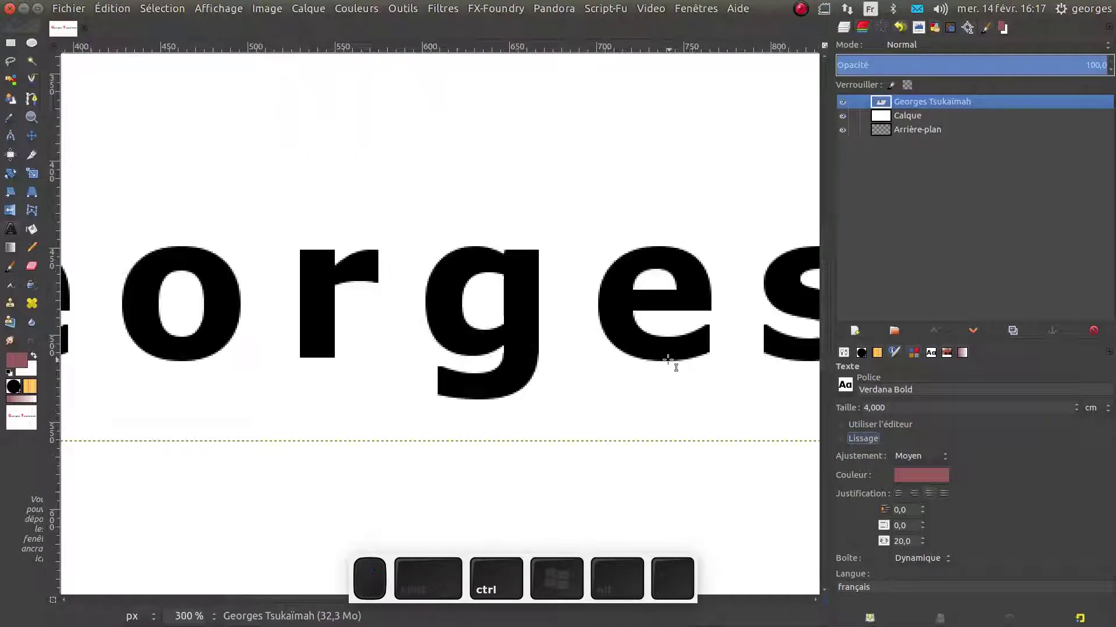
pyautogui.scroll(-6, 668, 360)
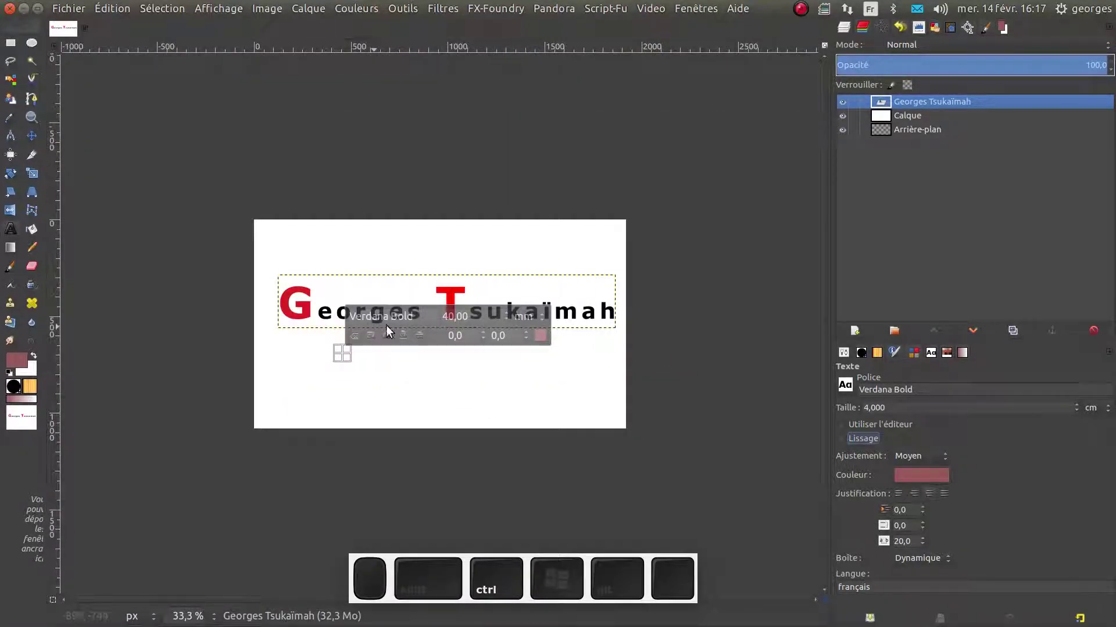
pyautogui.click(841, 439)
pyautogui.scroll(3, 279, 249)
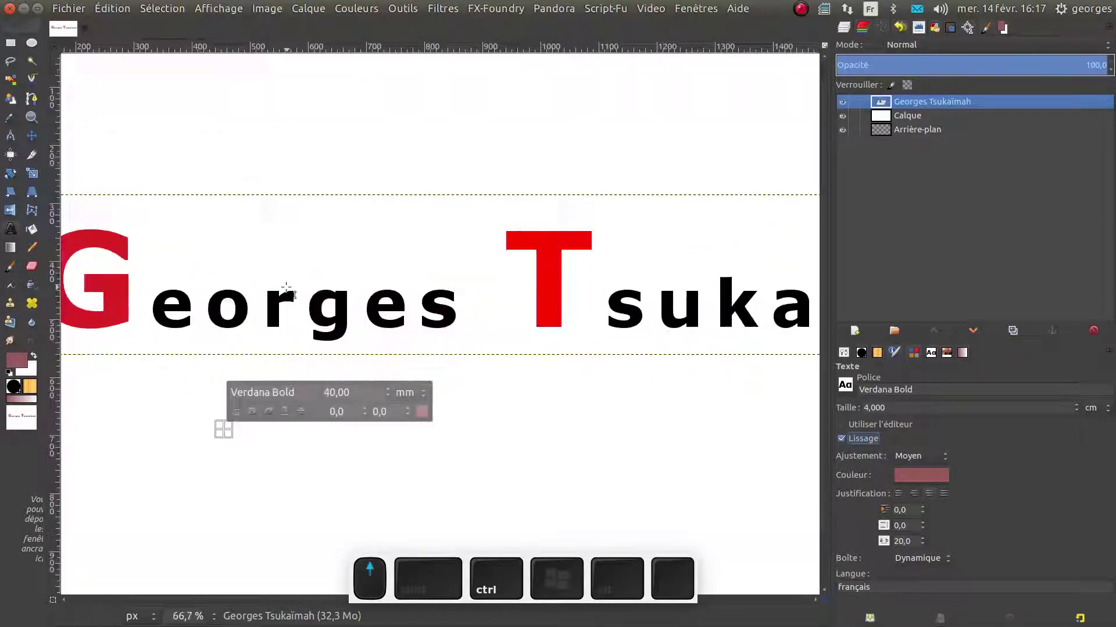
pyautogui.scroll(1, 290, 297)
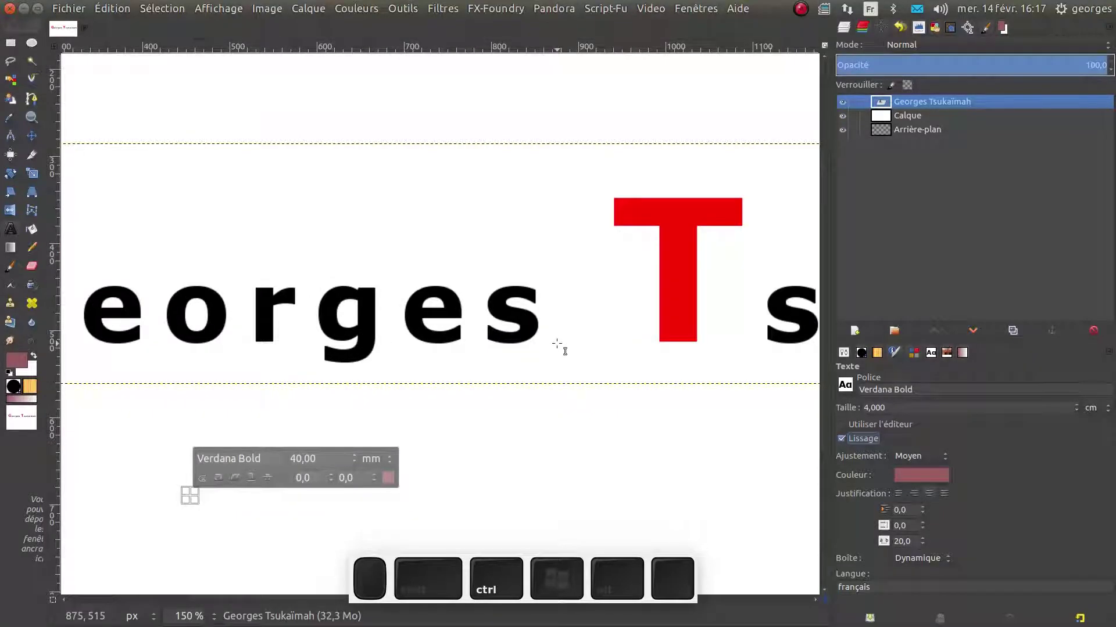
pyautogui.scroll(-1, 567, 344)
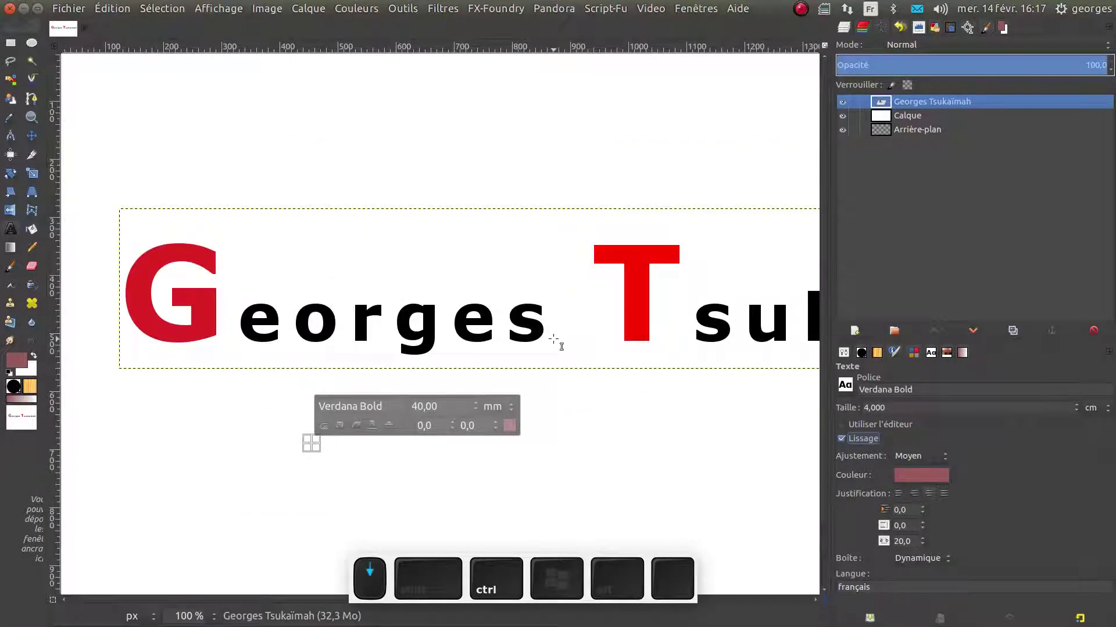
pyautogui.scroll(-1, 554, 339)
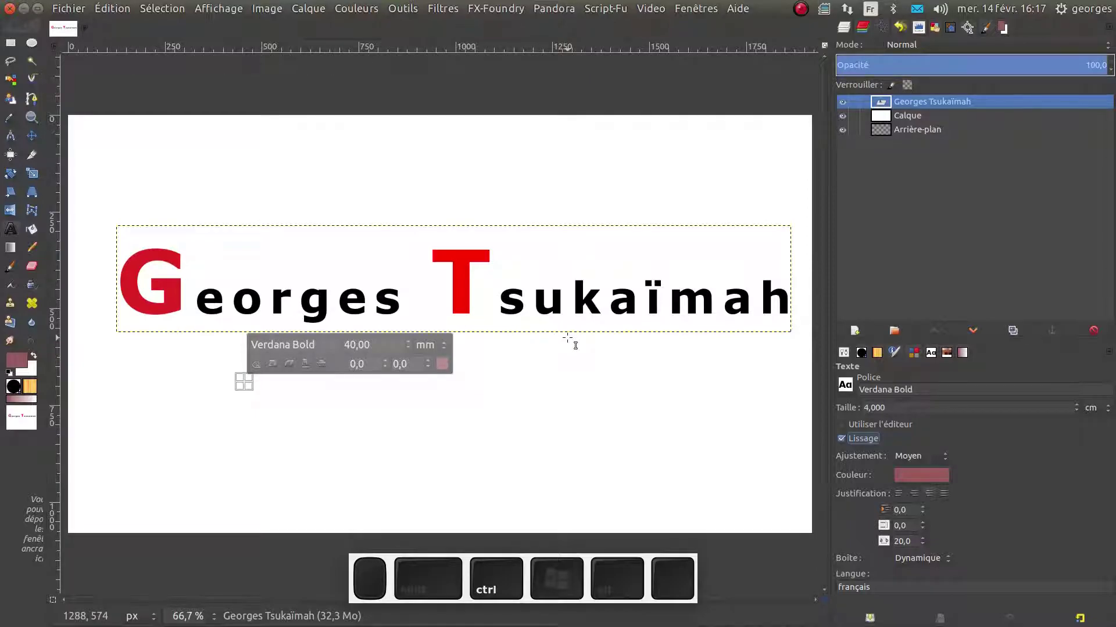
# Delete the Arrière-plan layer, then open the Image > Guides submenu
pyautogui.click(882, 128)
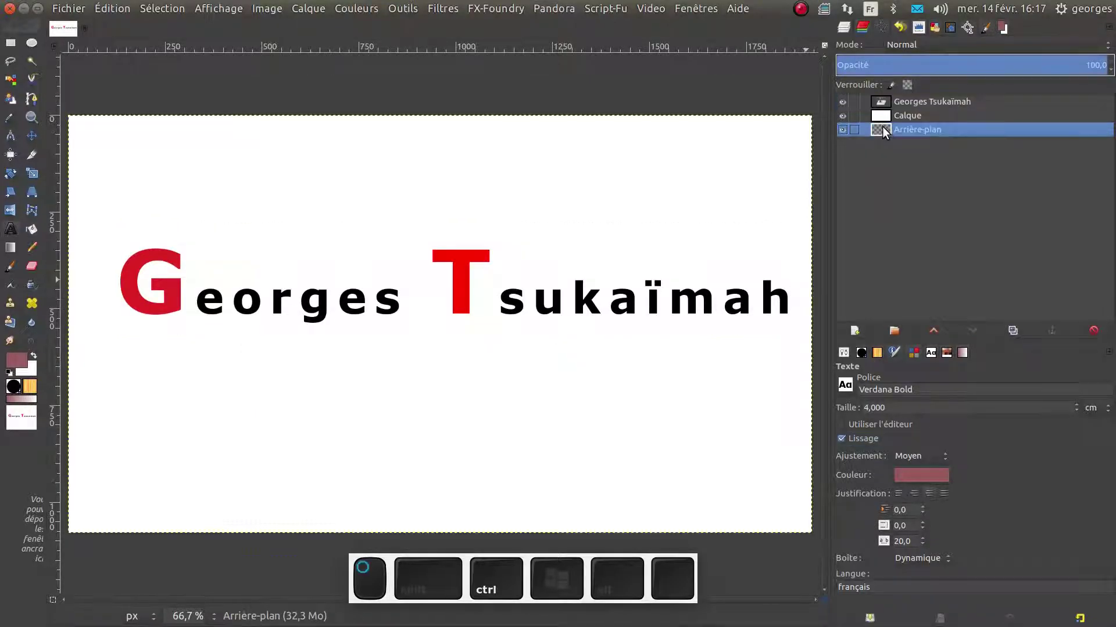
pyautogui.click(1094, 330)
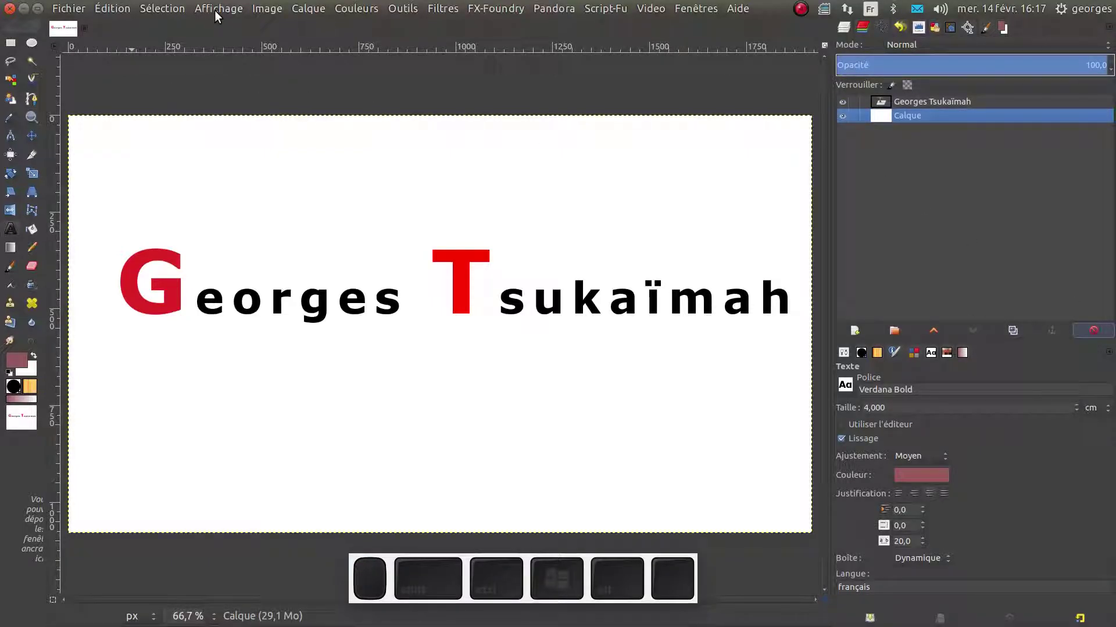
pyautogui.click(257, 8)
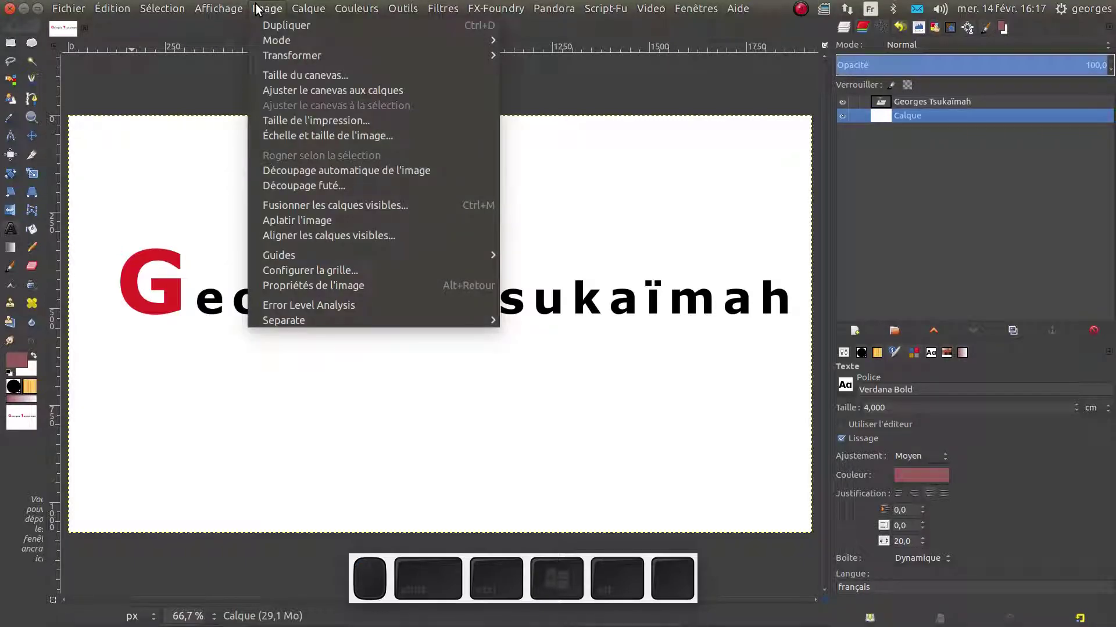
pyautogui.moveTo(316, 255)
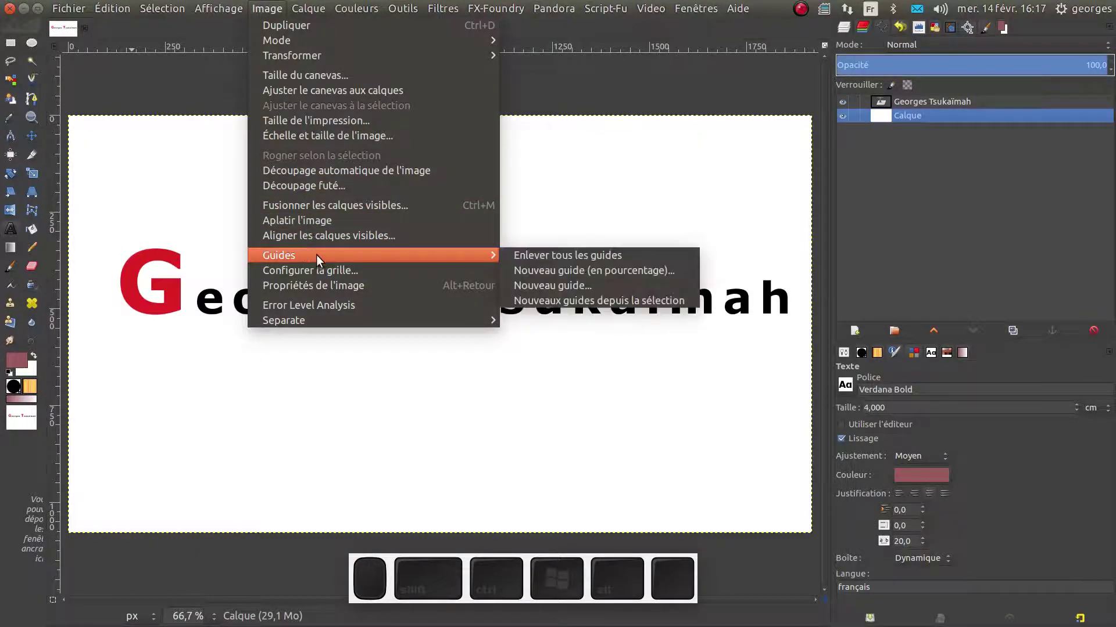
# Create a vertical guide at position 50% with New Guide (by percent)
pyautogui.click(539, 269)
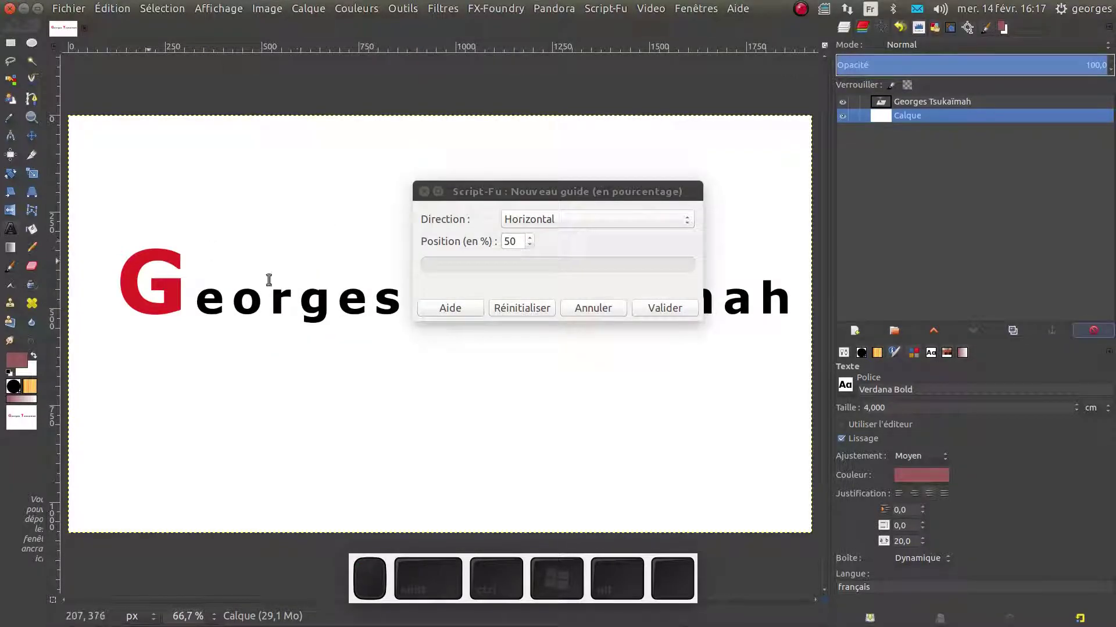
pyautogui.click(531, 242)
pyautogui.click(531, 239)
pyautogui.click(550, 223)
pyautogui.click(546, 235)
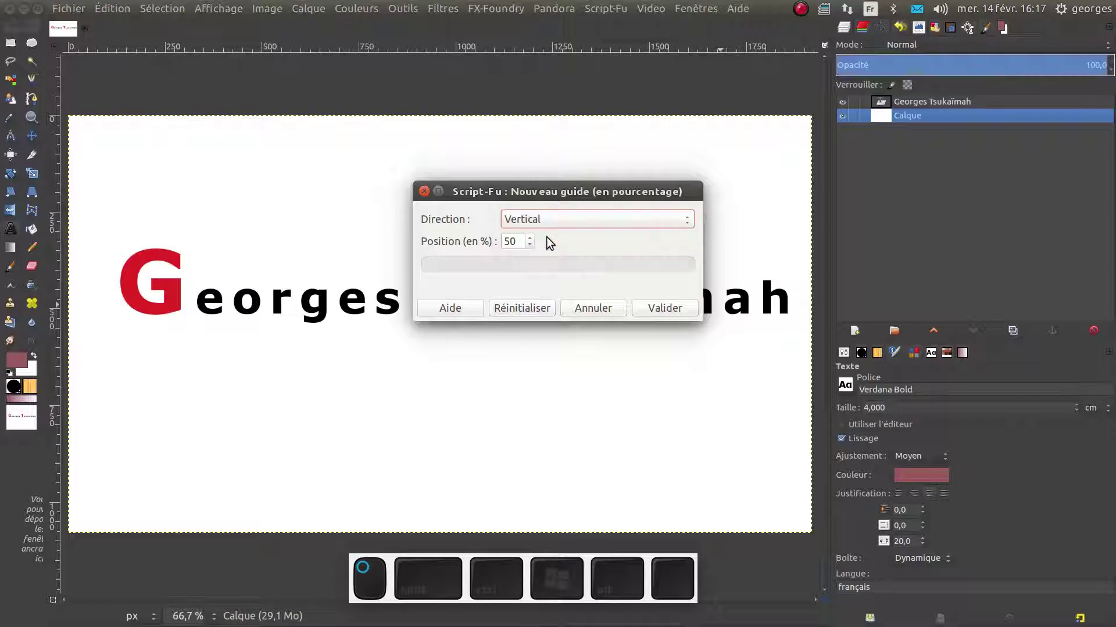
pyautogui.click(667, 308)
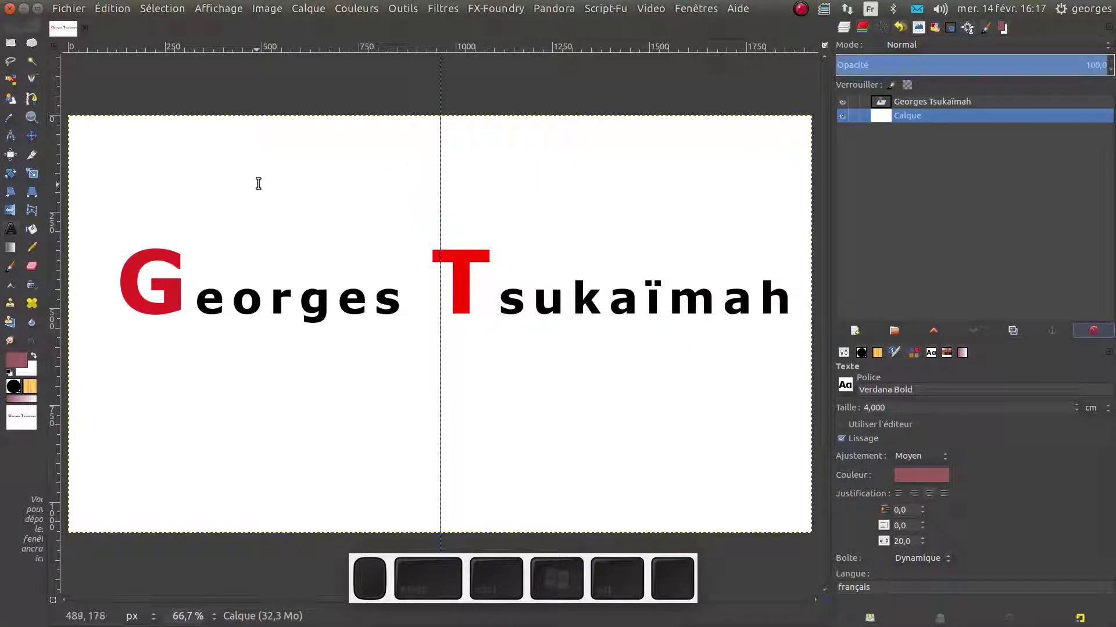
# Align the name text centred on the middle guide, relative to the first item
pyautogui.click(13, 154)
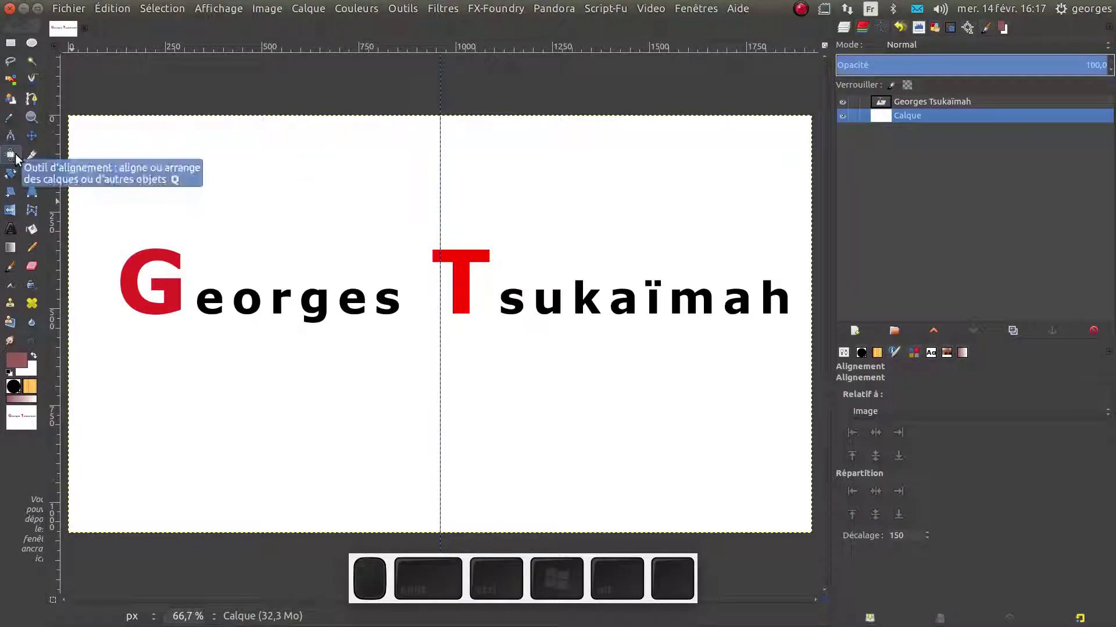
pyautogui.click(187, 299)
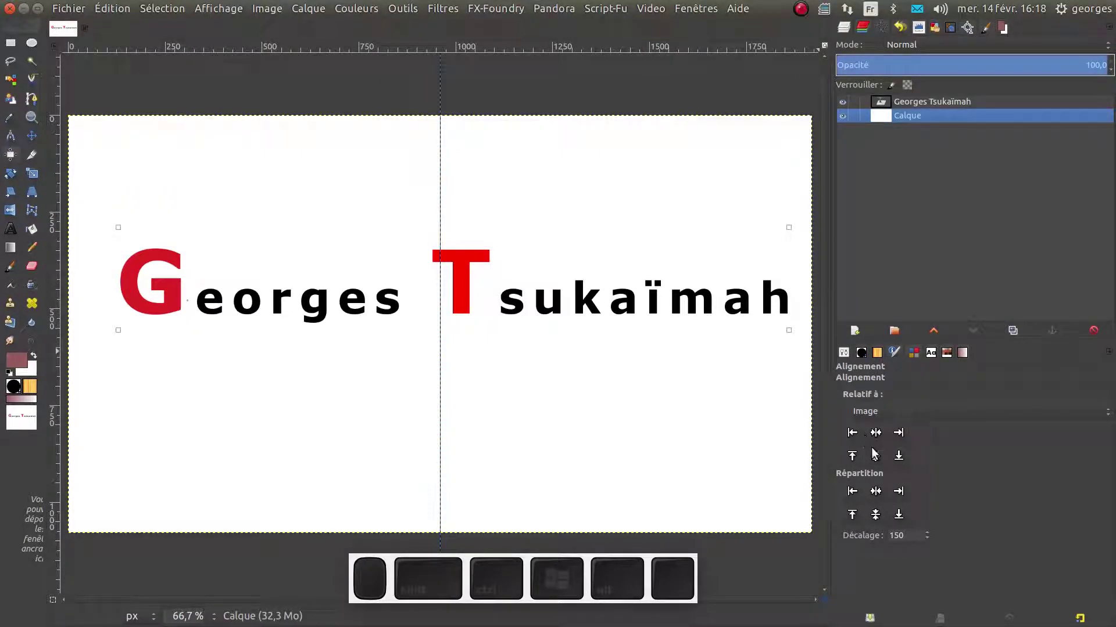
pyautogui.click(885, 410)
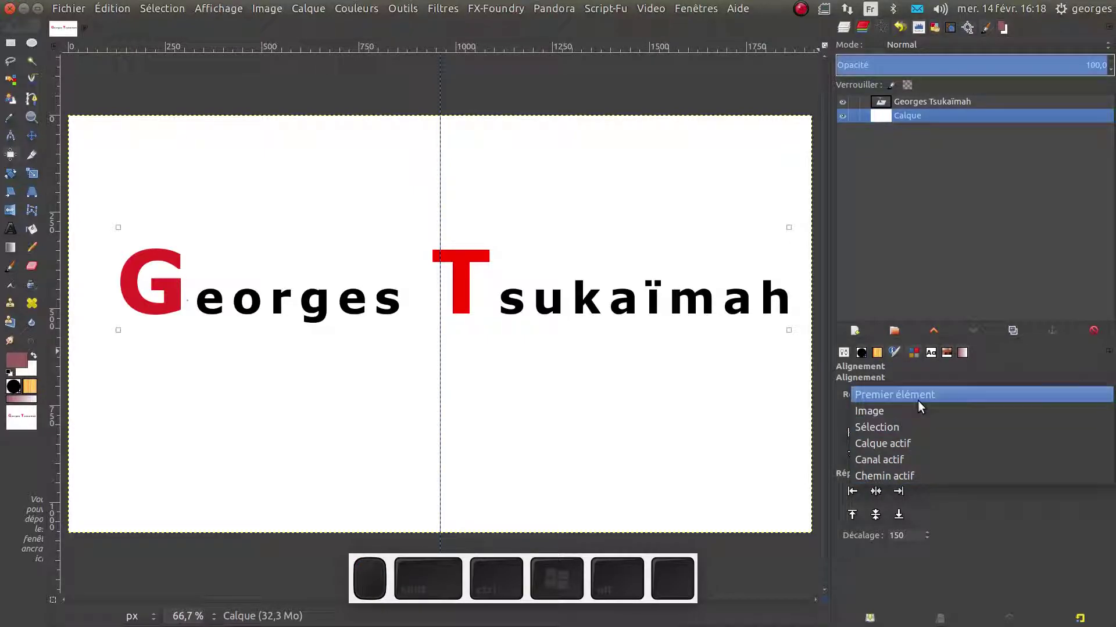
pyautogui.press('Escape')
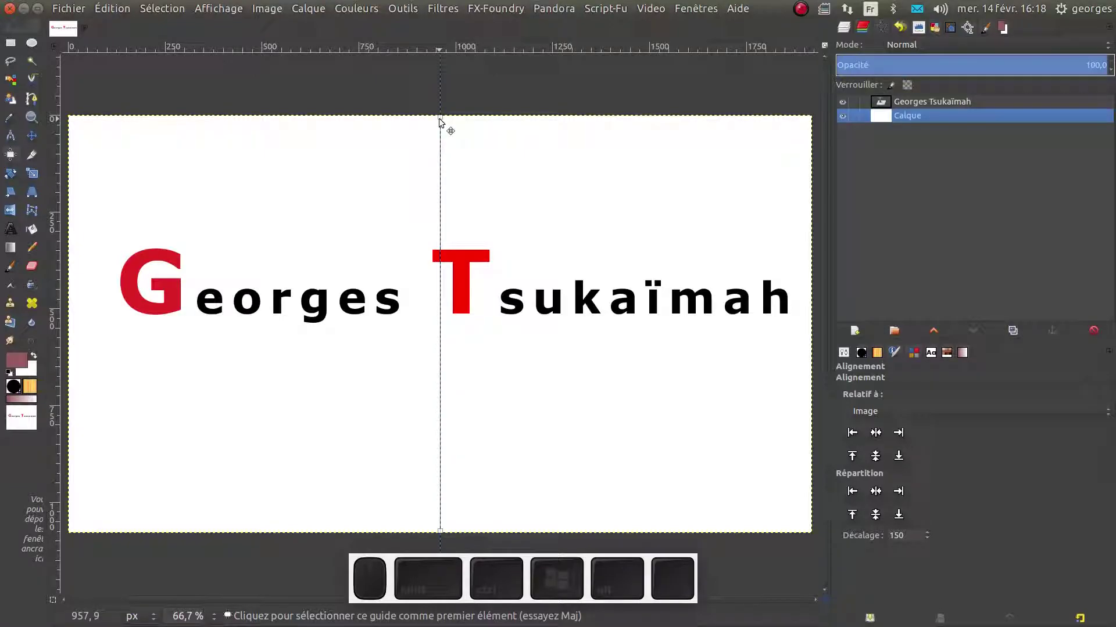
pyautogui.press('shift')
pyautogui.keyDown('shift'); pyautogui.click(365, 305); pyautogui.keyUp('shift')
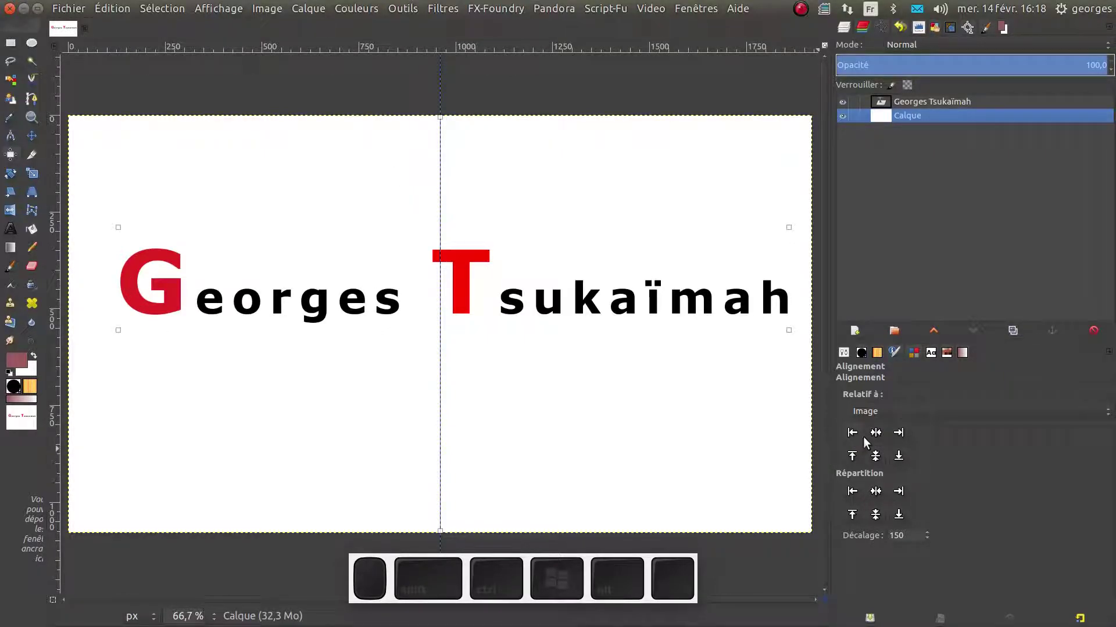
pyautogui.click(880, 412)
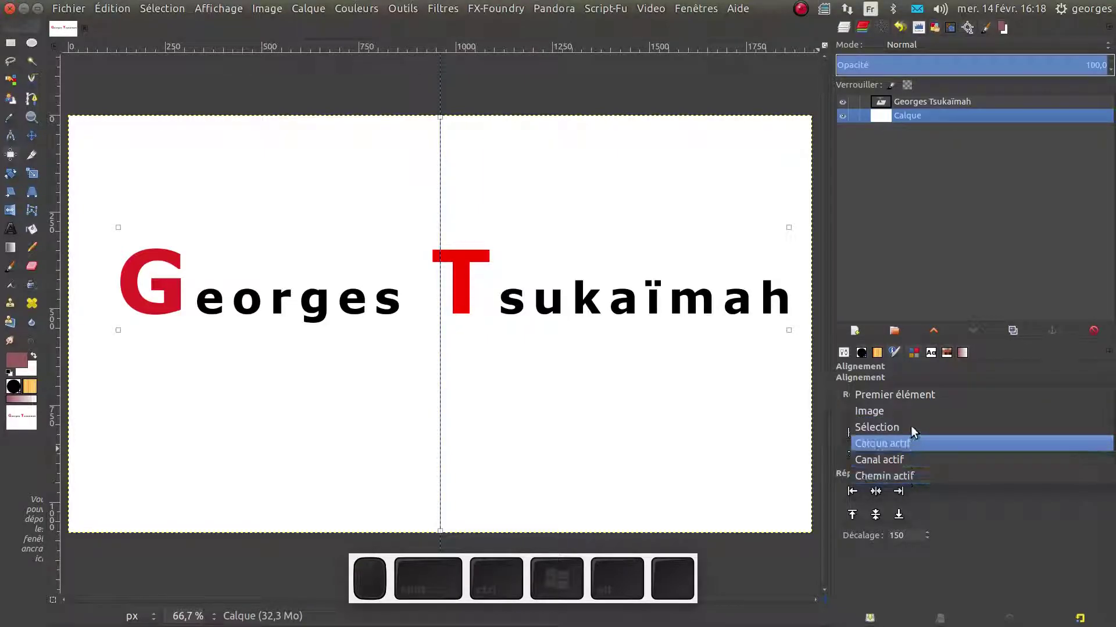
pyautogui.click(916, 395)
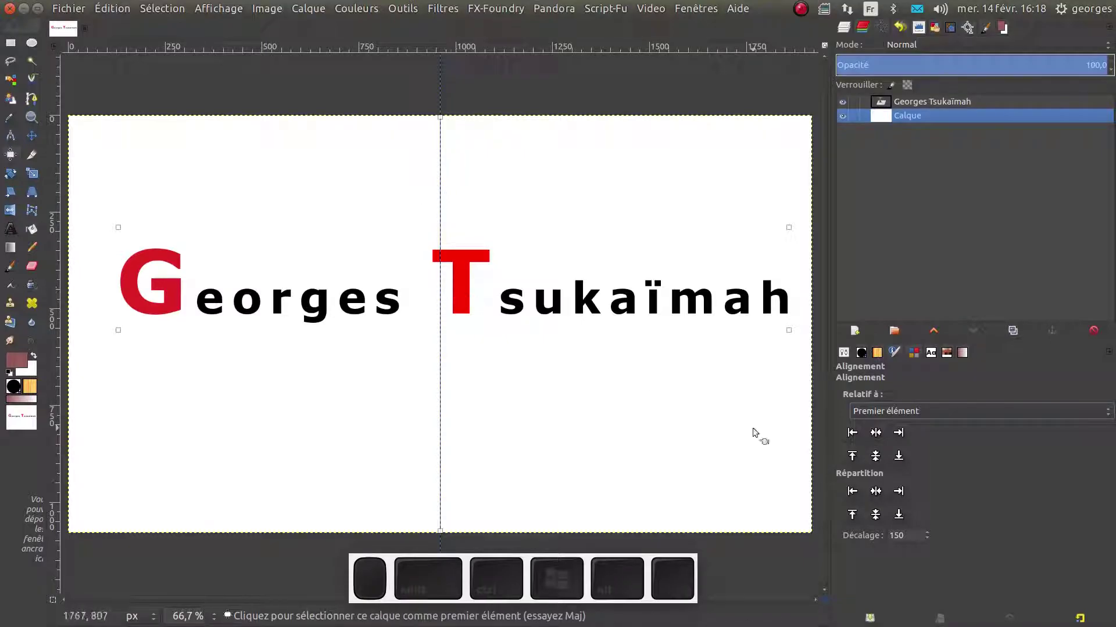
pyautogui.click(878, 440)
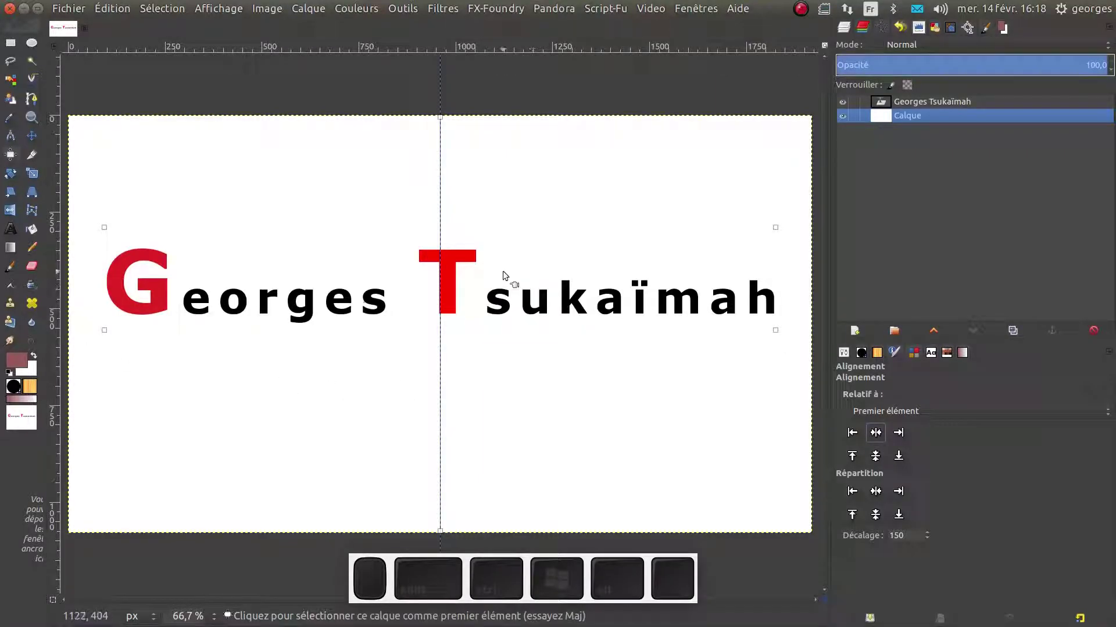
pyautogui.click(880, 103)
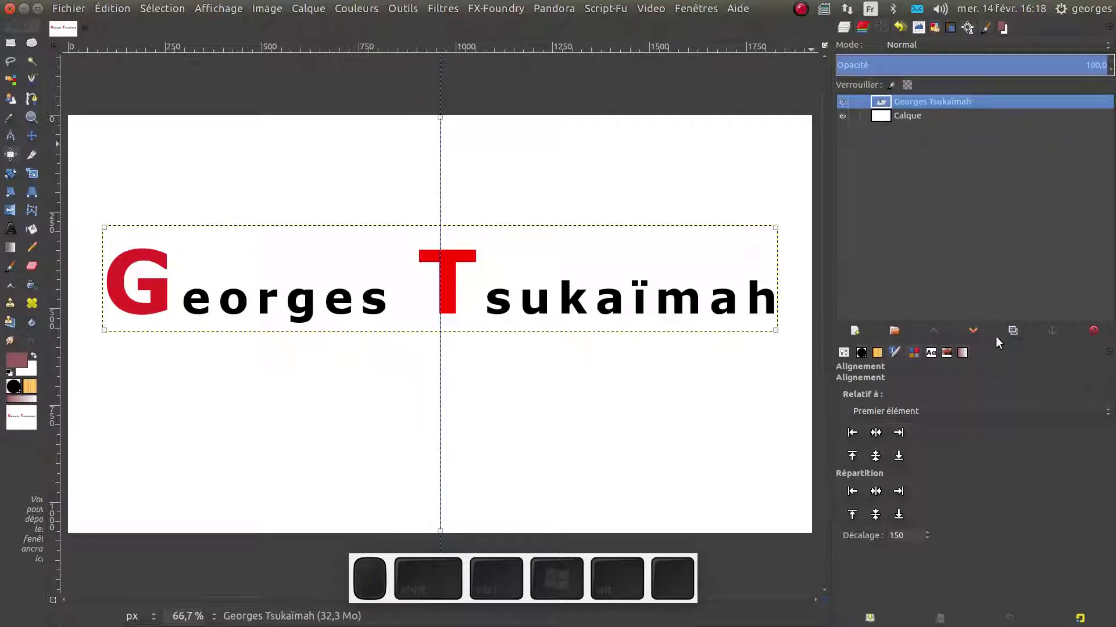
pyautogui.click(1013, 330)
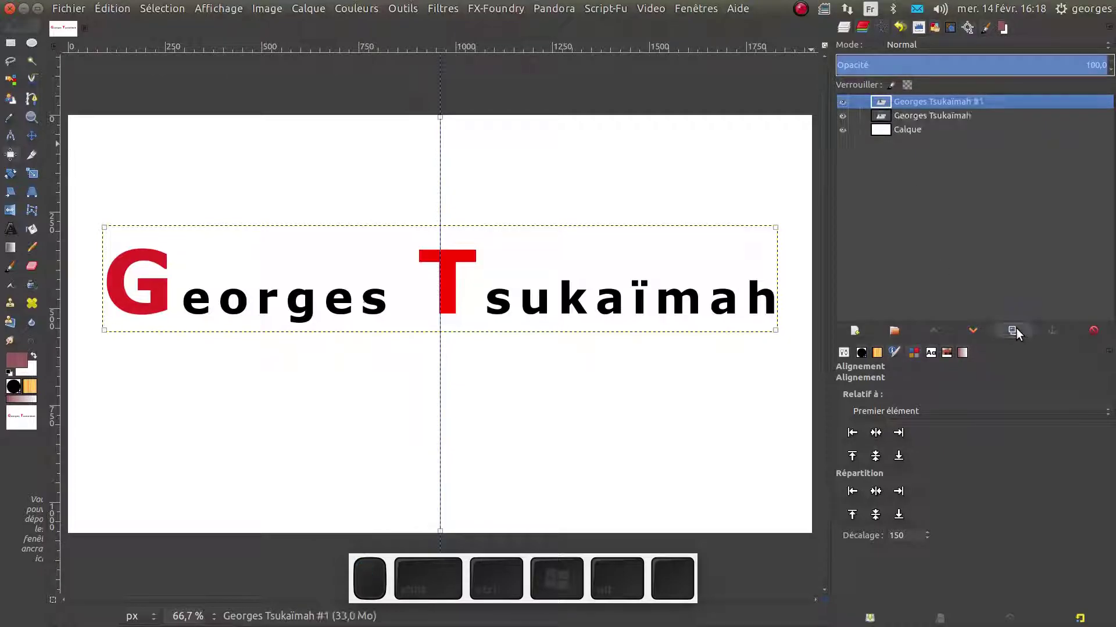
pyautogui.click(888, 115)
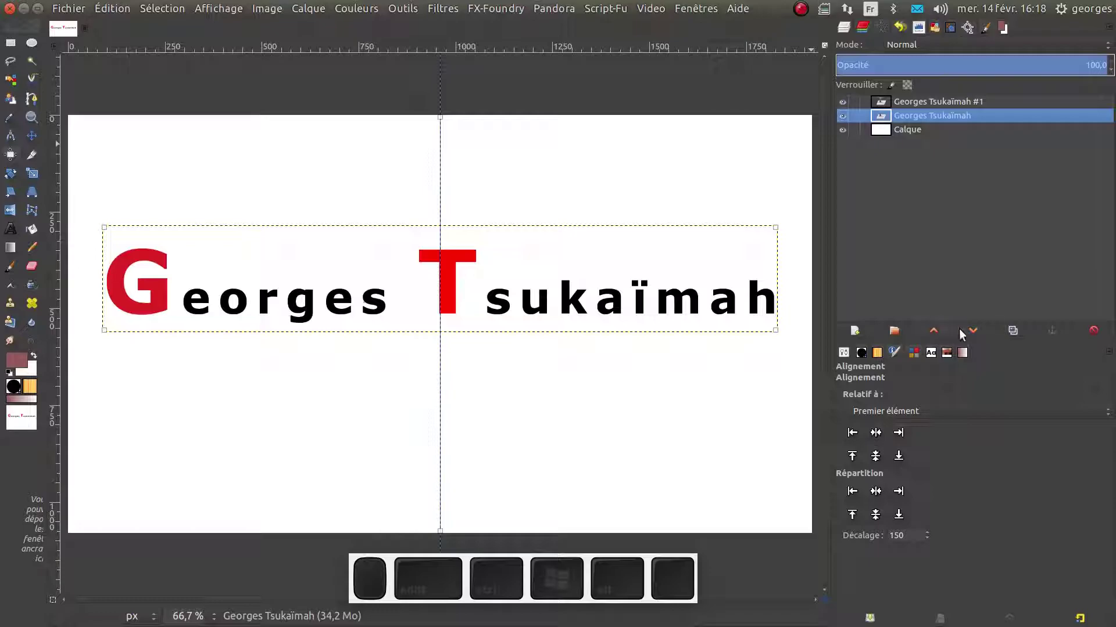
pyautogui.click(973, 329)
pyautogui.click(842, 130)
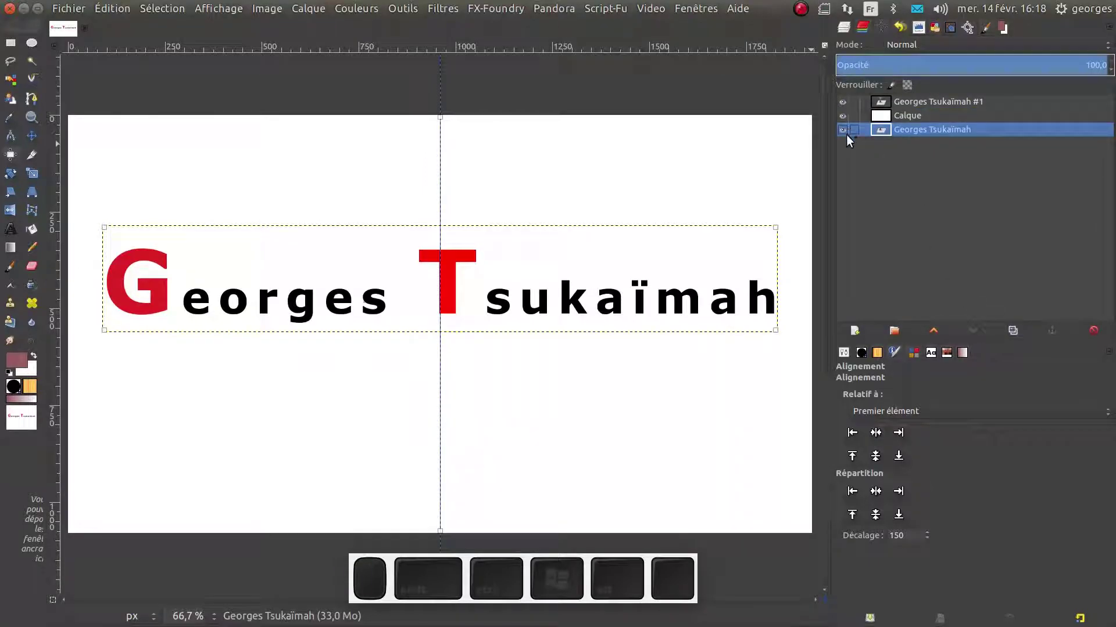
pyautogui.click(928, 103)
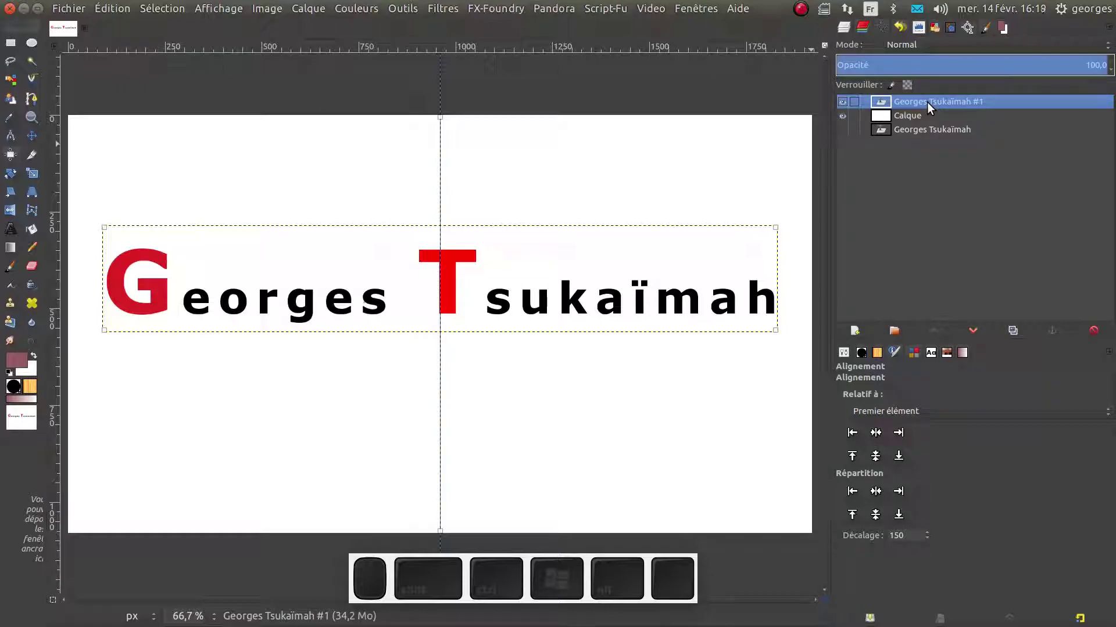
pyautogui.rightClick(926, 102)
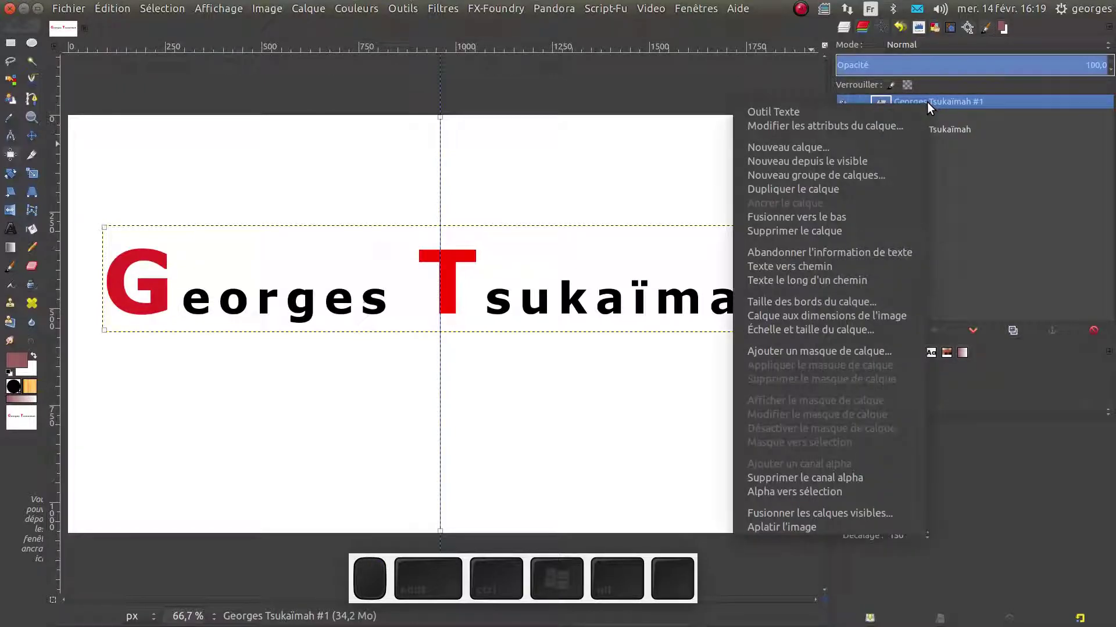
pyautogui.click(789, 257)
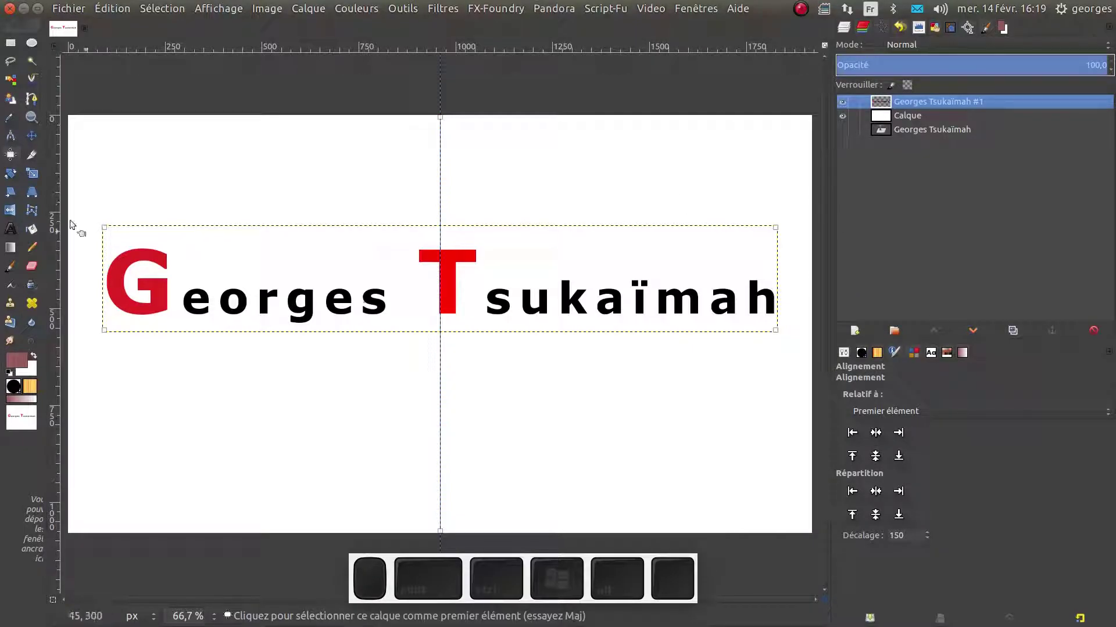
pyautogui.click(11, 230)
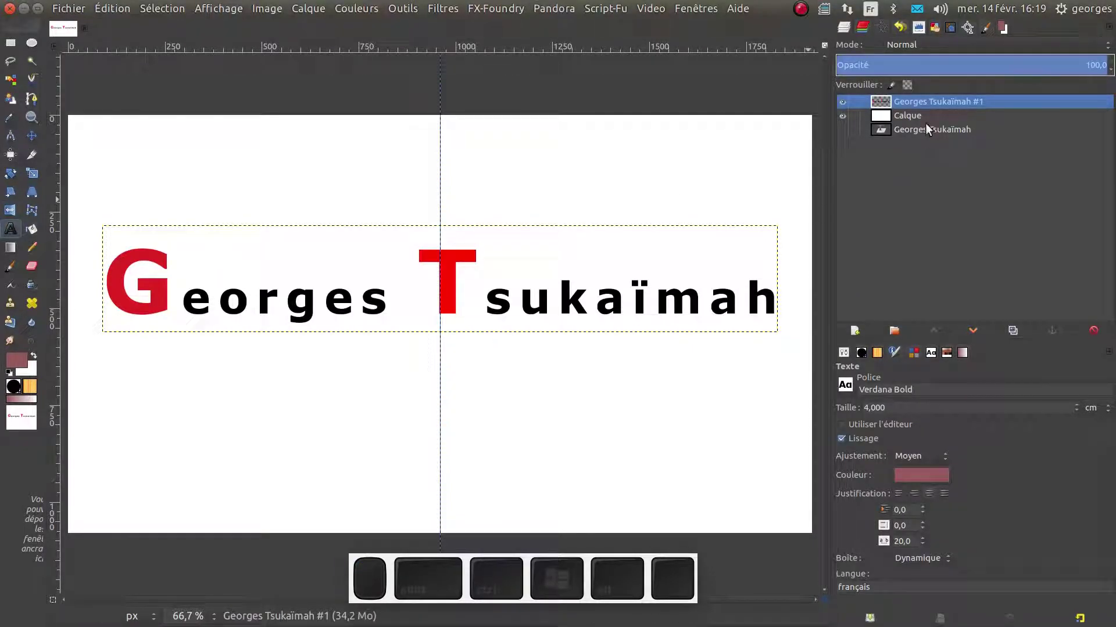
pyautogui.click(506, 309)
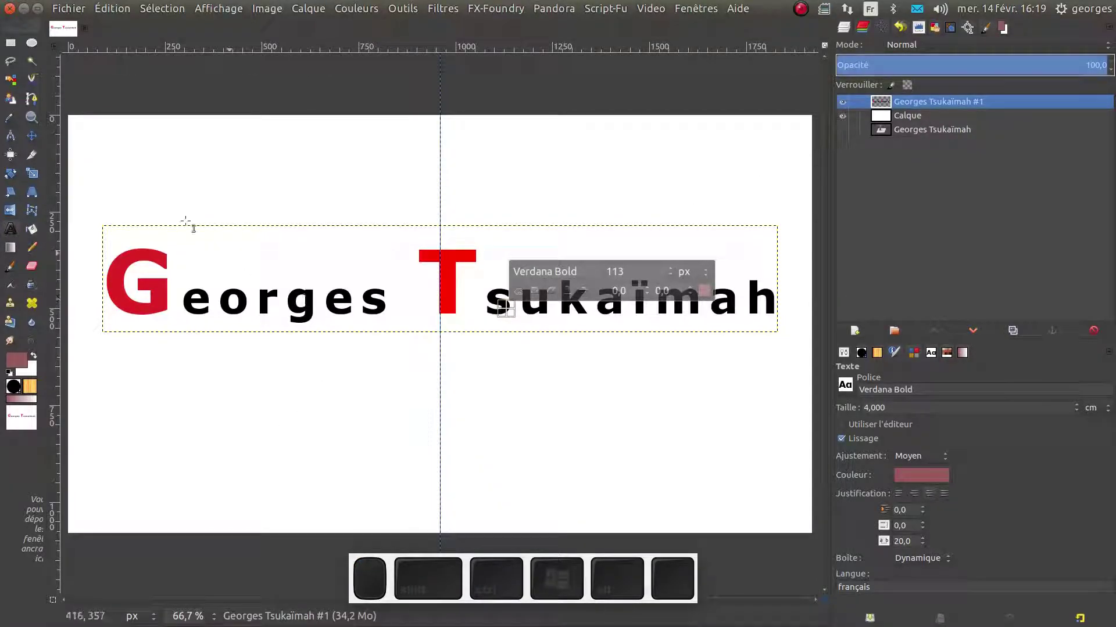
pyautogui.click(134, 262)
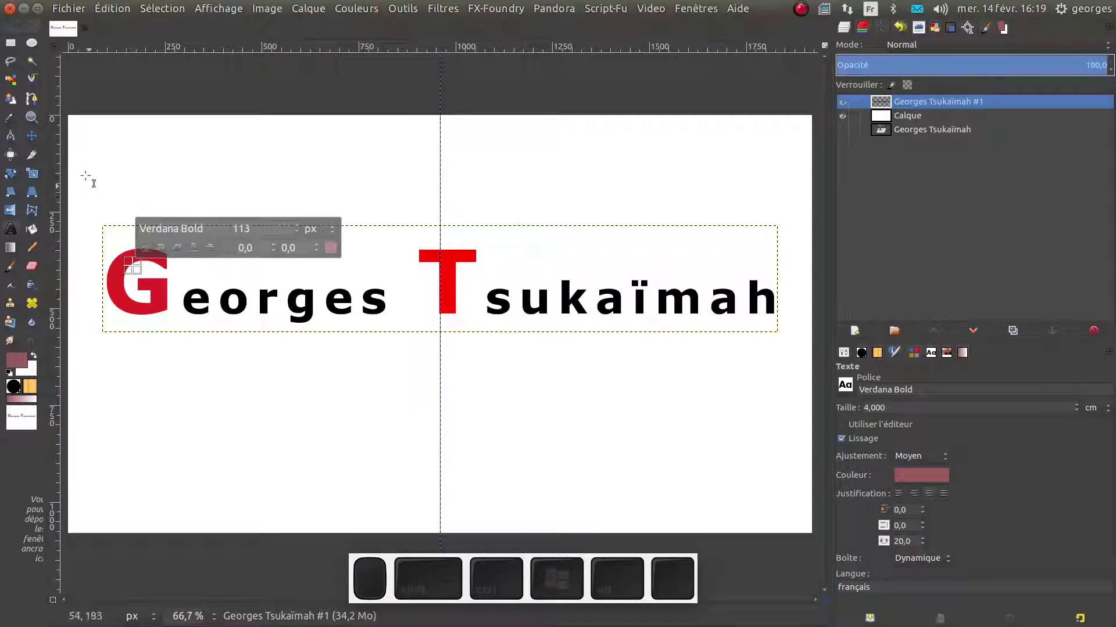
pyautogui.click(33, 138)
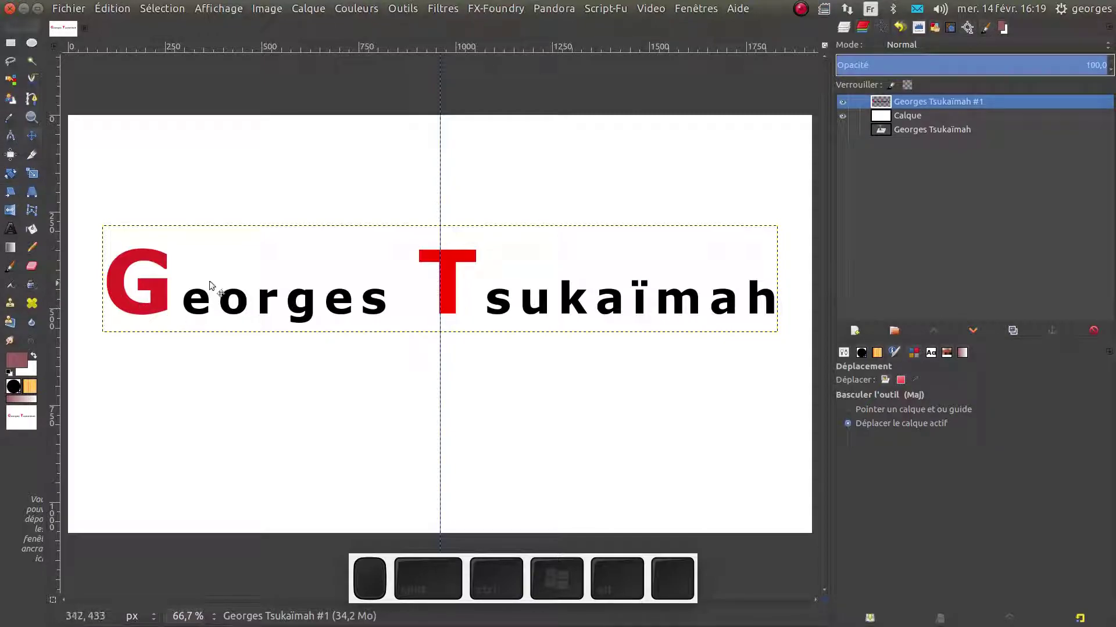
pyautogui.rightClick(888, 104)
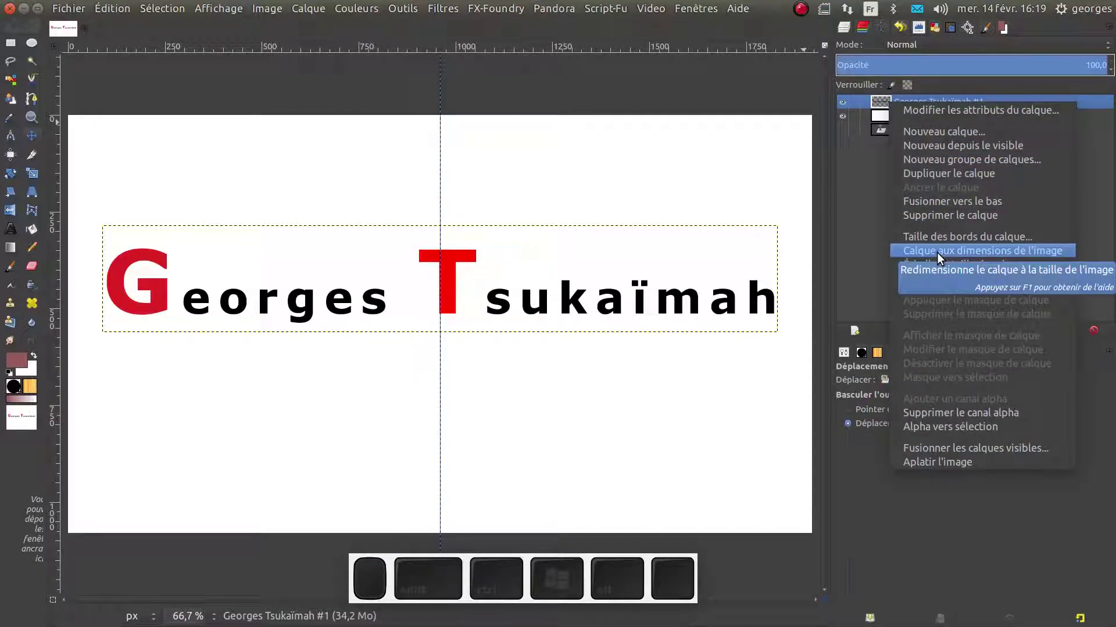
pyautogui.click(936, 253)
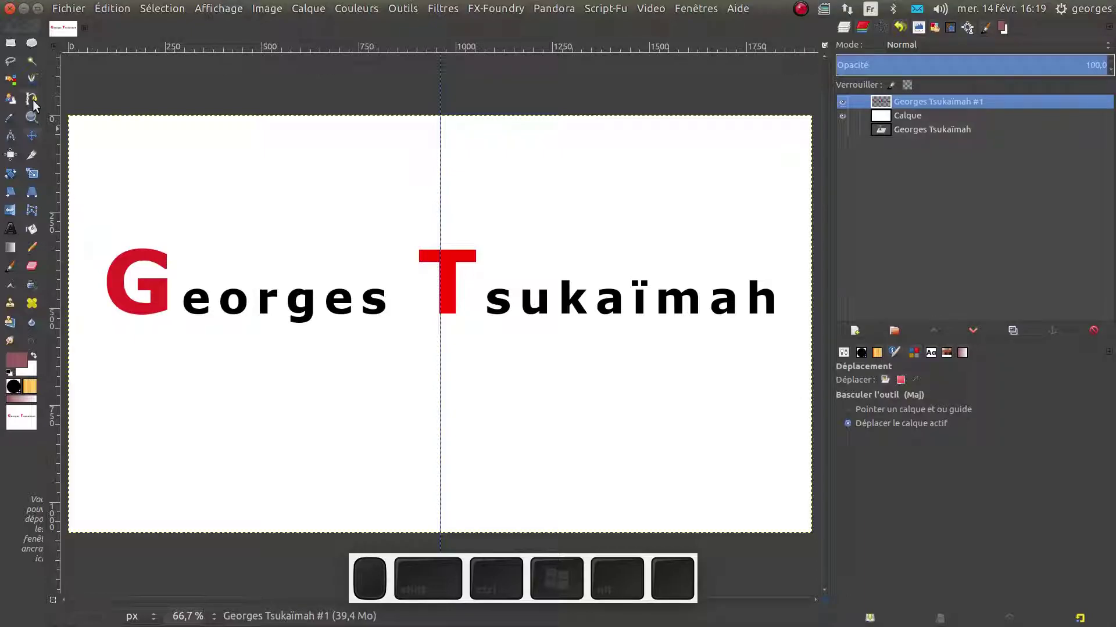
# Paint and undo a trial straight underline beneath the name, then hide the white Calque layer
pyautogui.click(11, 268)
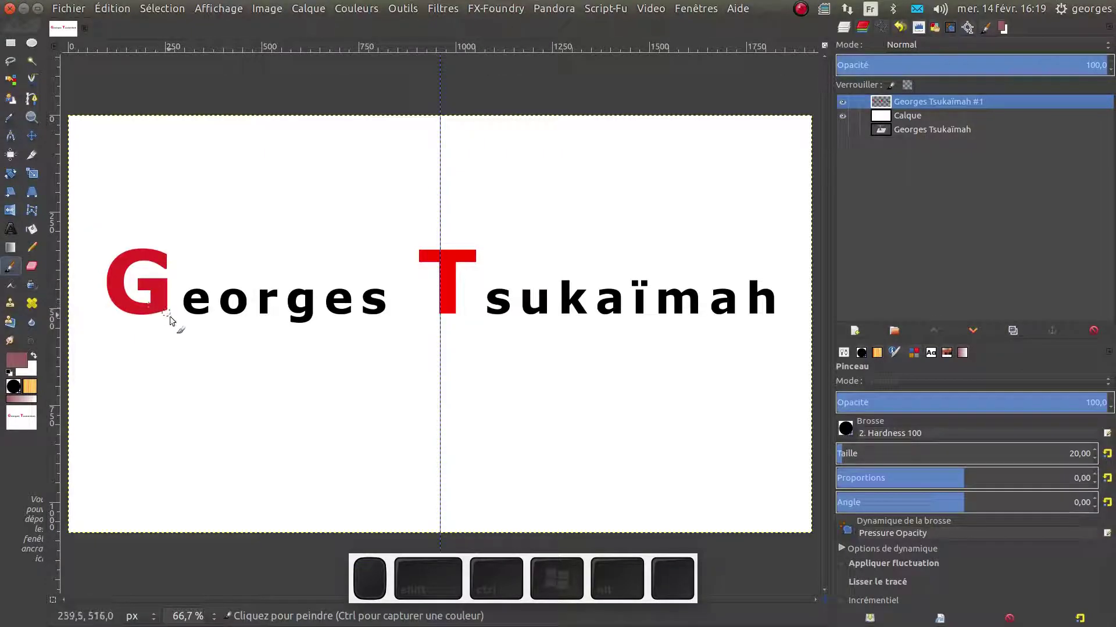
pyautogui.click(120, 329)
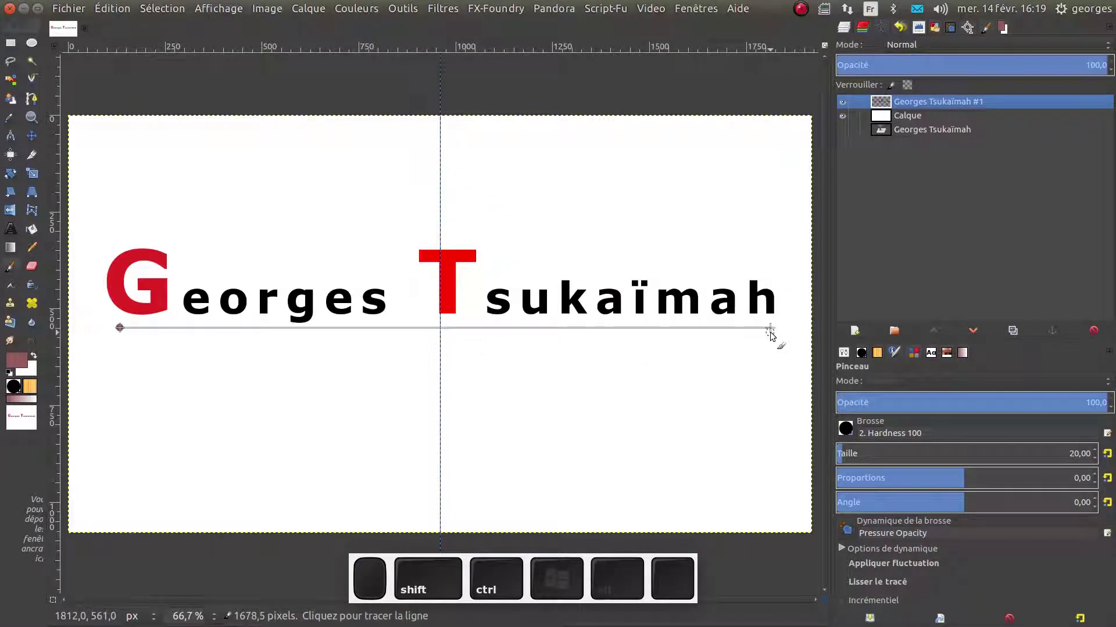
pyautogui.keyDown('ctrl'); pyautogui.keyDown('shift'); pyautogui.click(772, 329); pyautogui.keyUp('shift'); pyautogui.keyUp('ctrl')
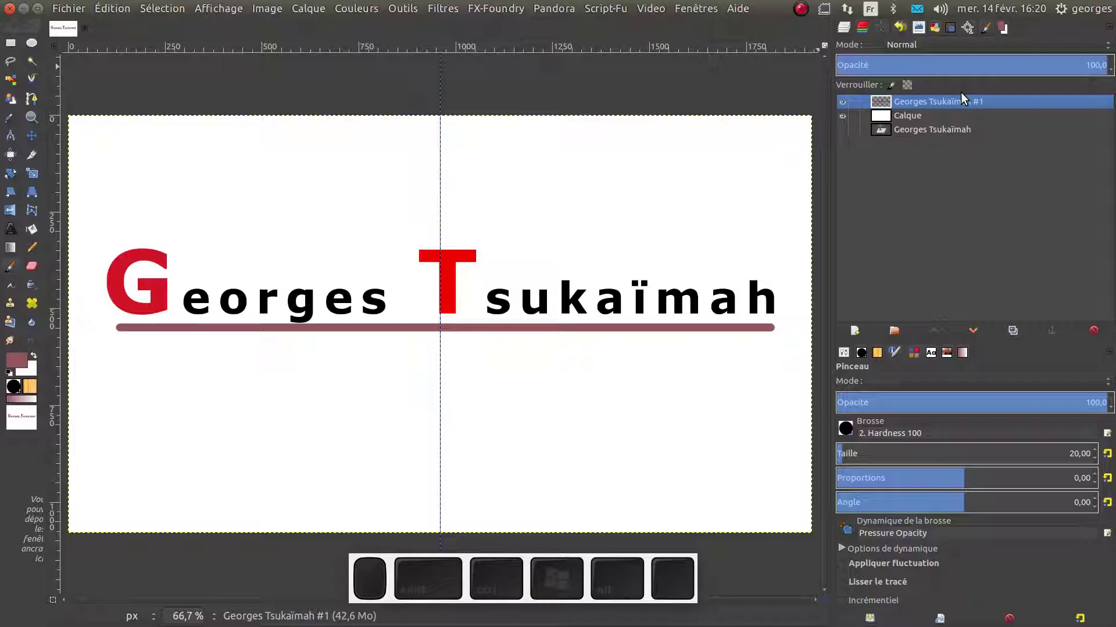
pyautogui.press('ctrl')
pyautogui.hotkey('ctrl', 'z')
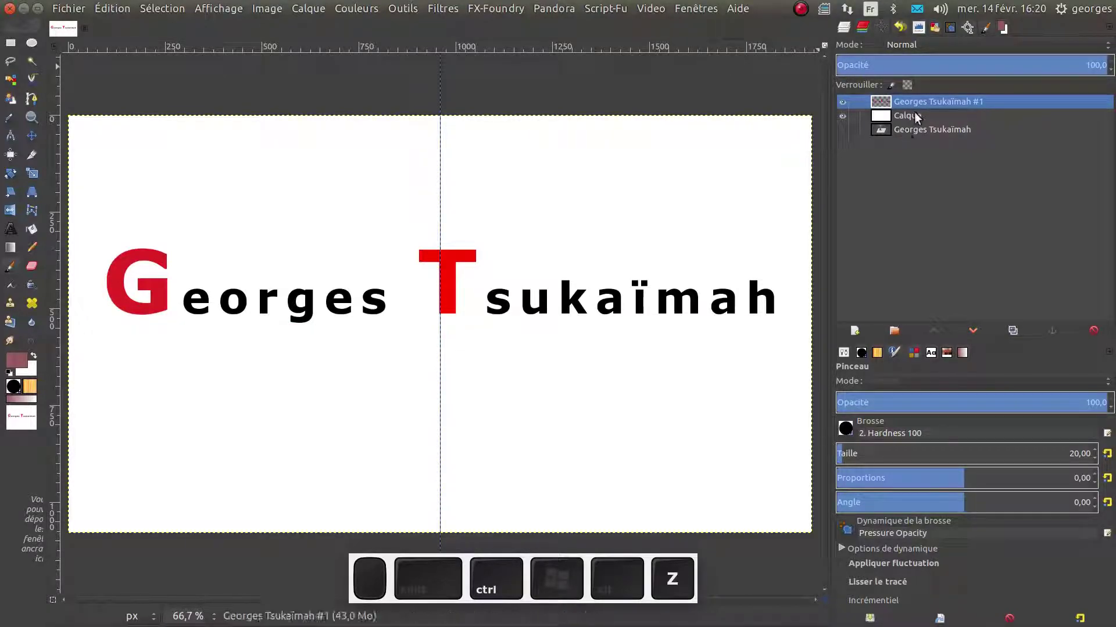
pyautogui.click(842, 116)
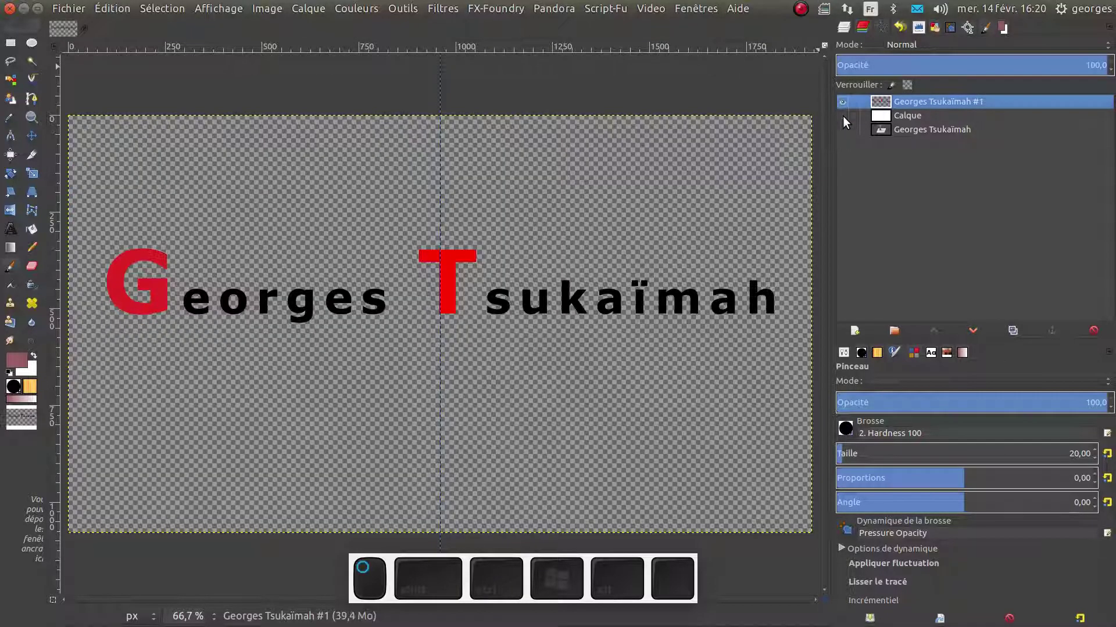
# Select the transparent area around the letters by colour, then invert it to cover the lettering
pyautogui.hotkey('shift', 'o')
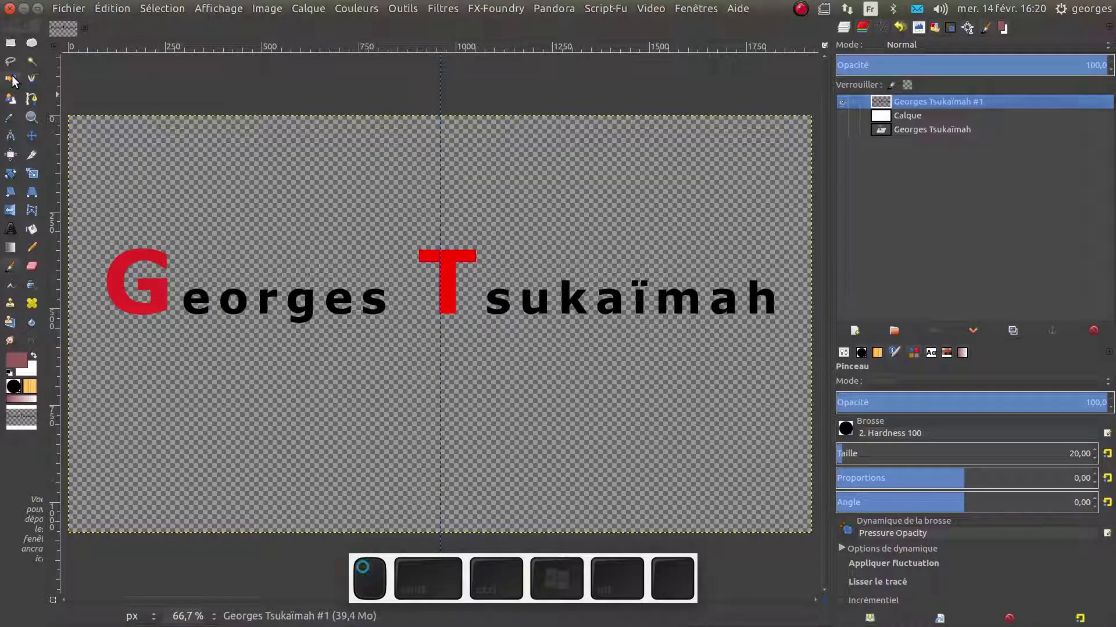
pyautogui.click(358, 233)
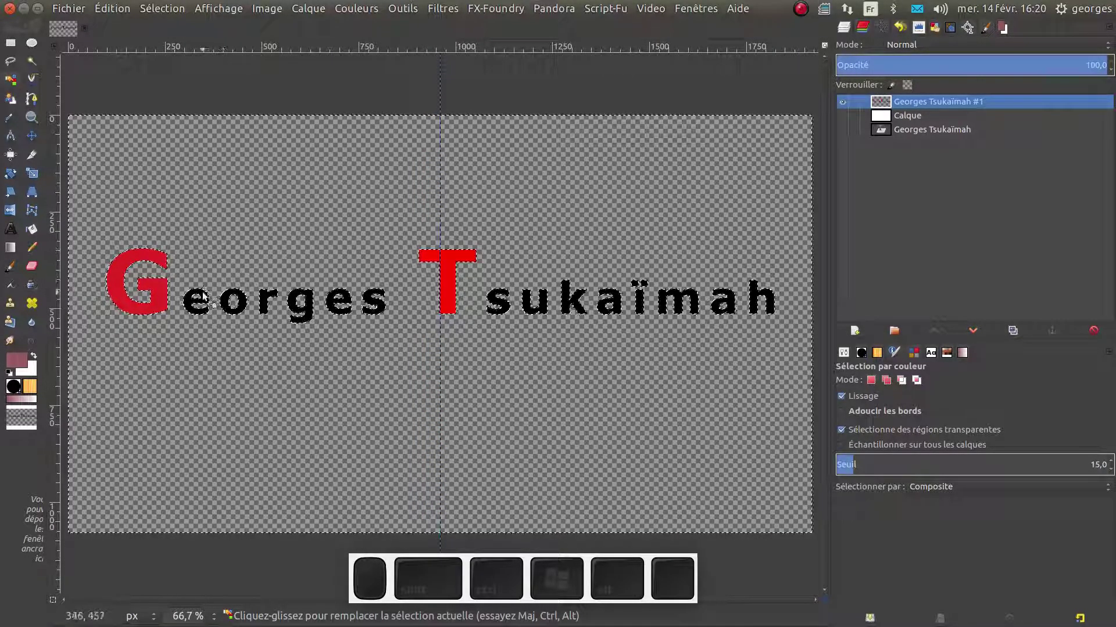
pyautogui.click(111, 10)
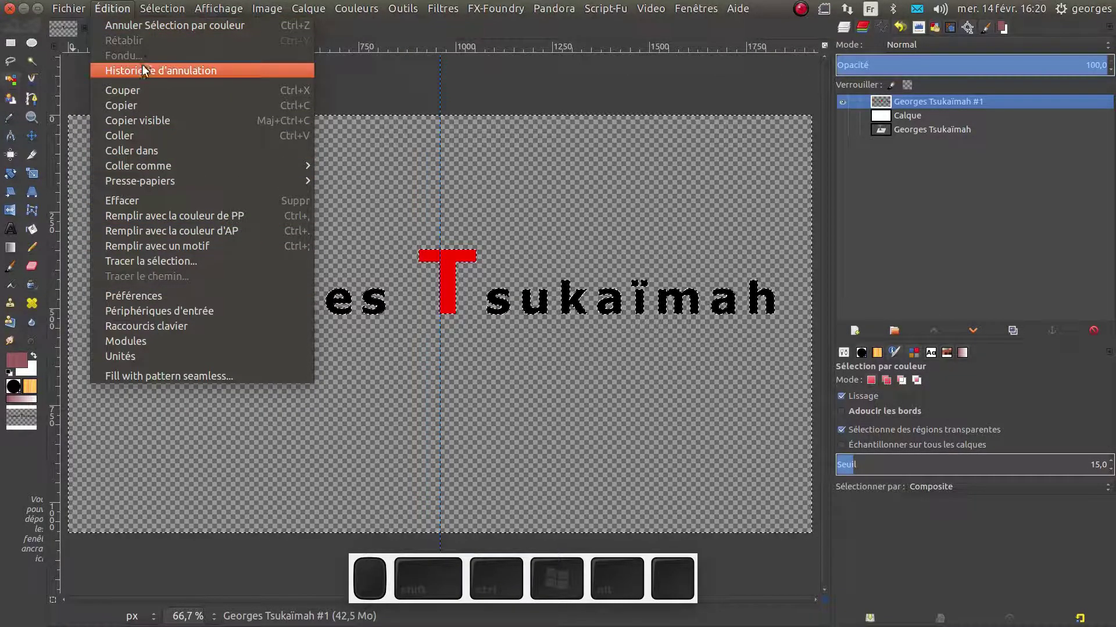
pyautogui.moveTo(155, 17)
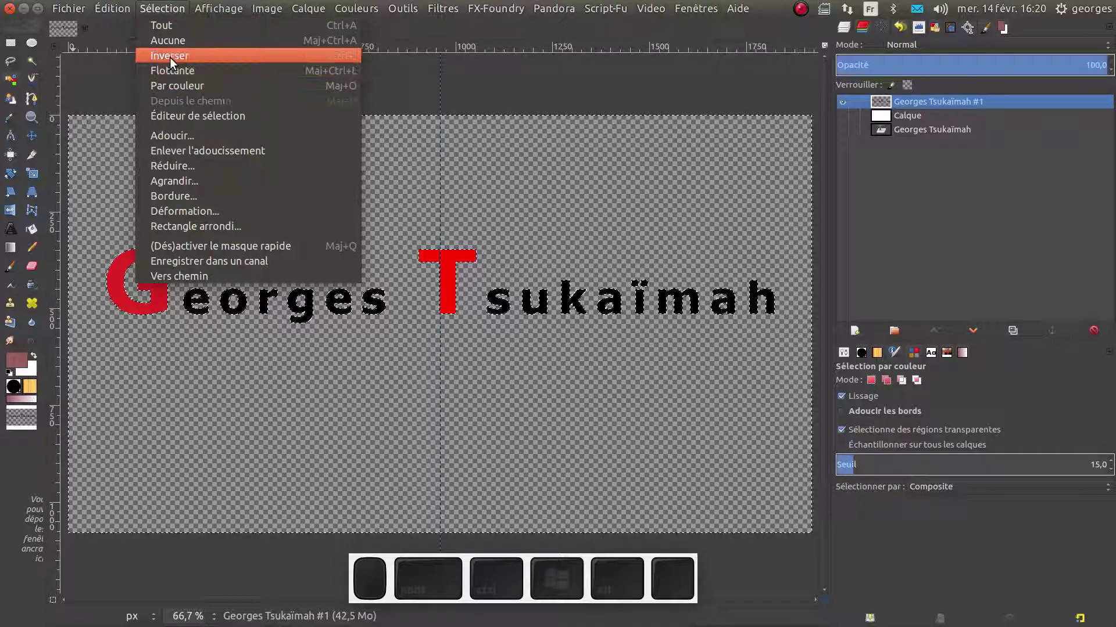
pyautogui.click(328, 55)
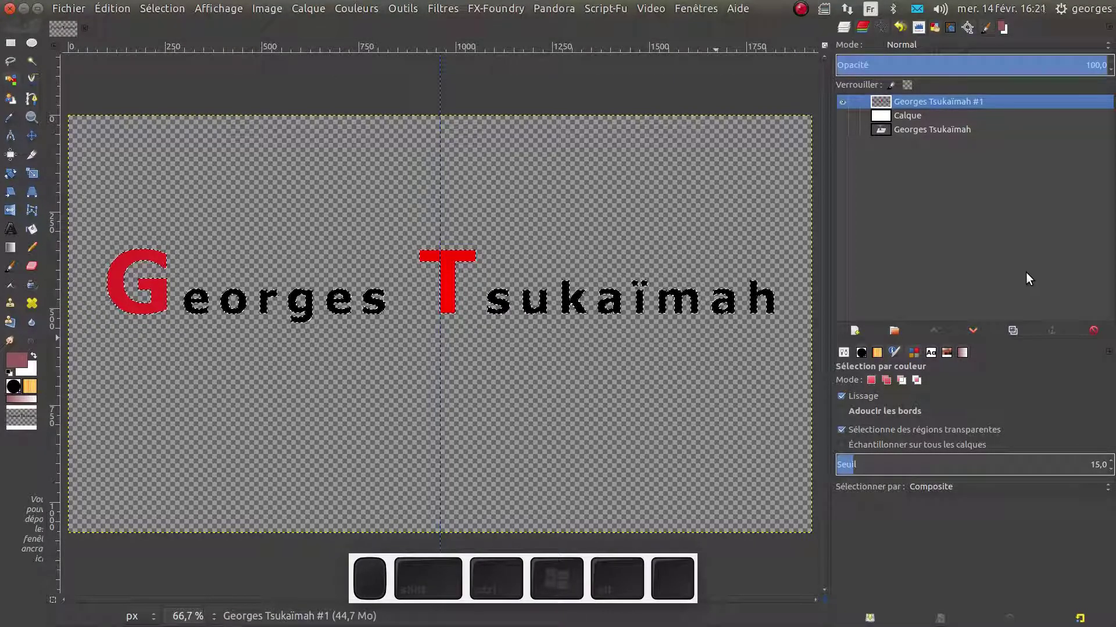
pyautogui.click(855, 331)
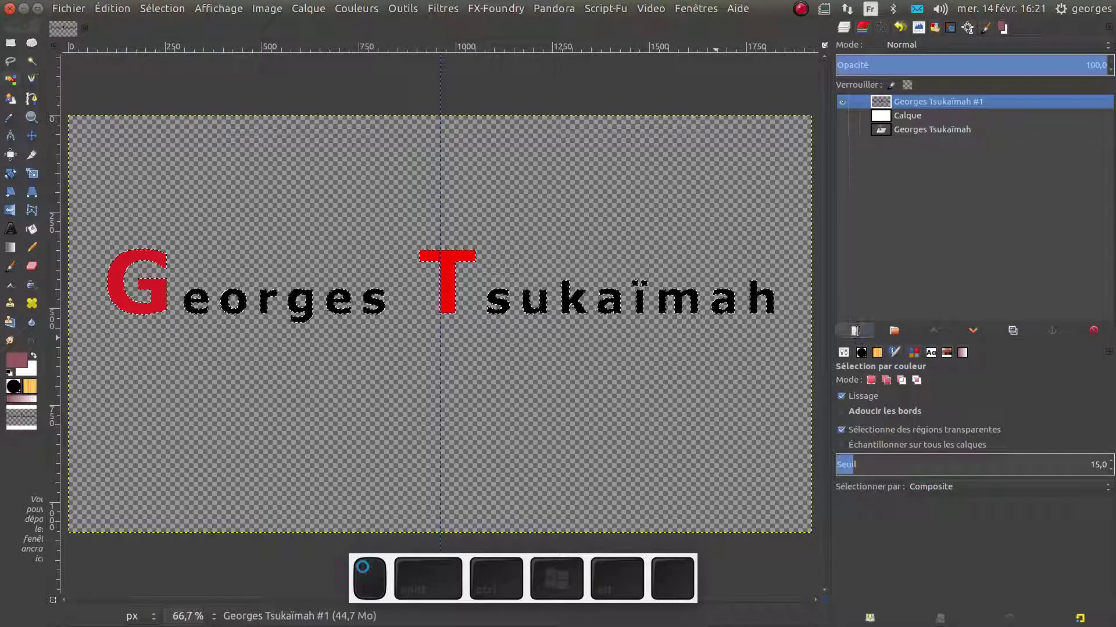
# Add transparent layer Calque #1 and turn the lettering selection into a visible path named Sélection
pyautogui.click(805, 418)
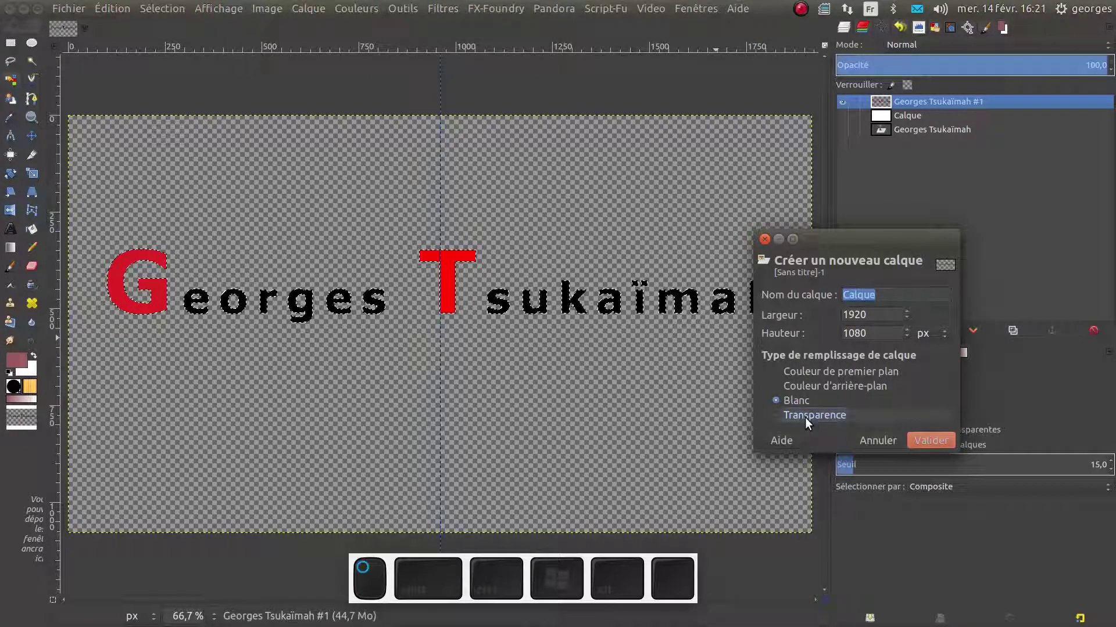
pyautogui.click(922, 440)
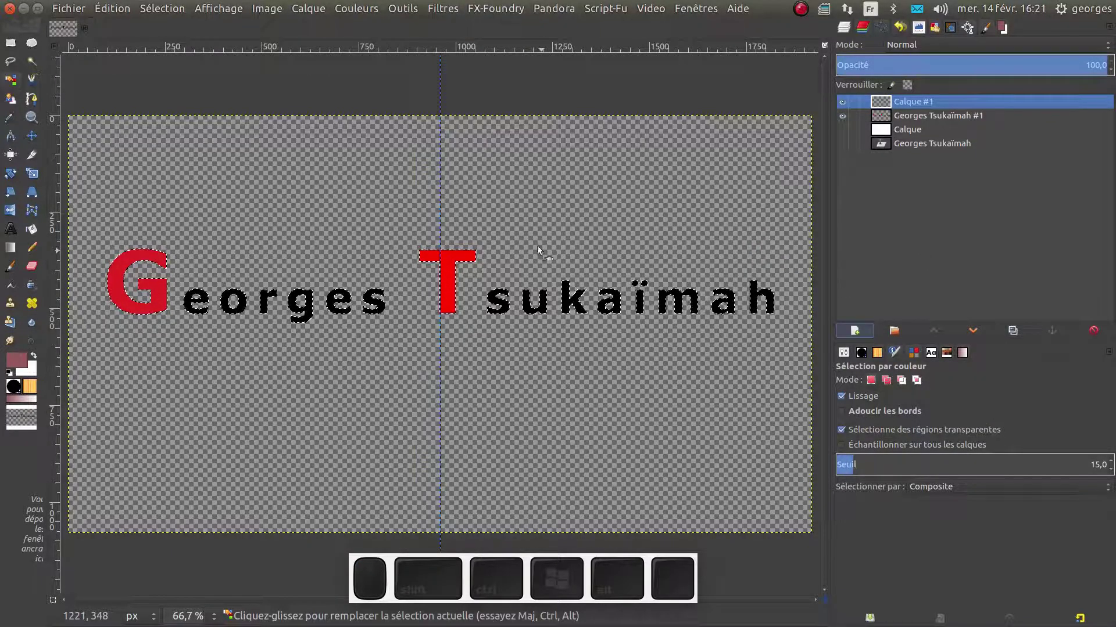
pyautogui.click(881, 26)
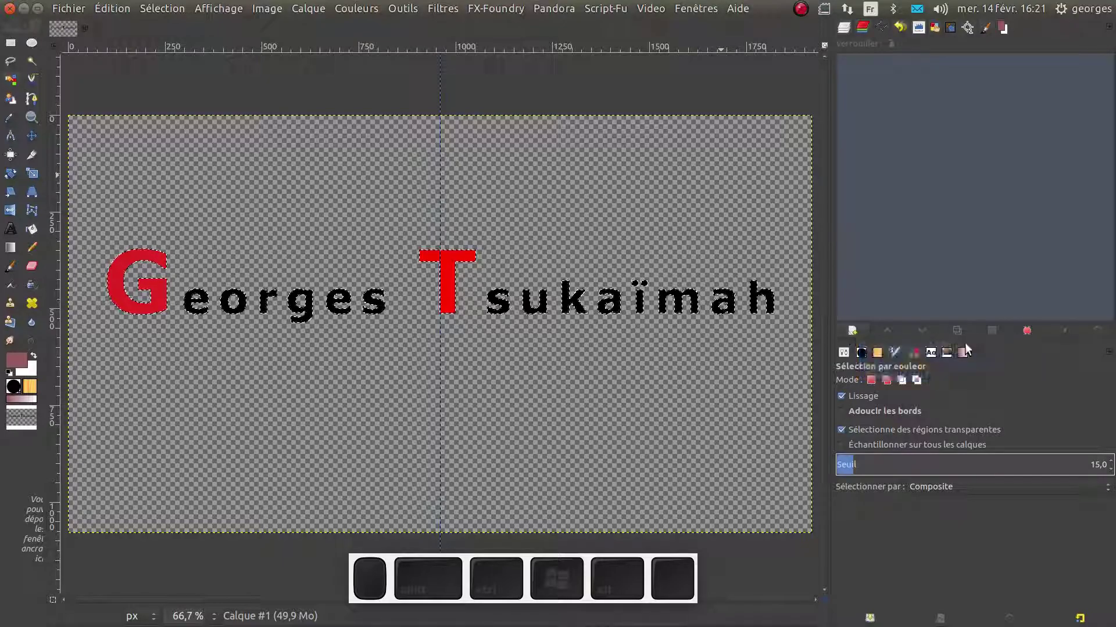
pyautogui.click(1026, 332)
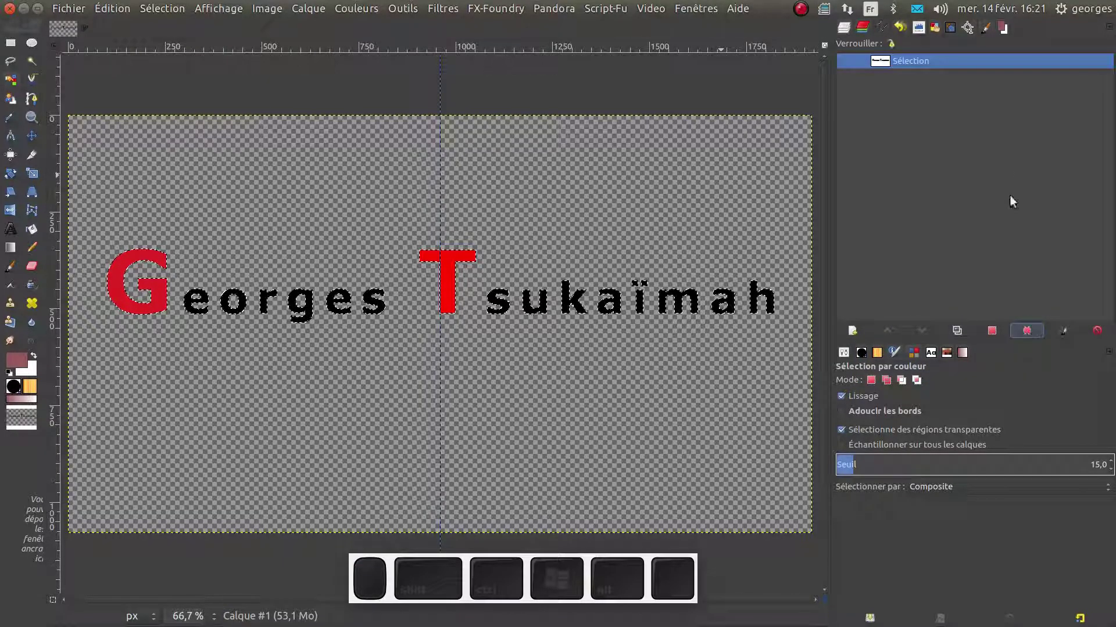
pyautogui.click(848, 59)
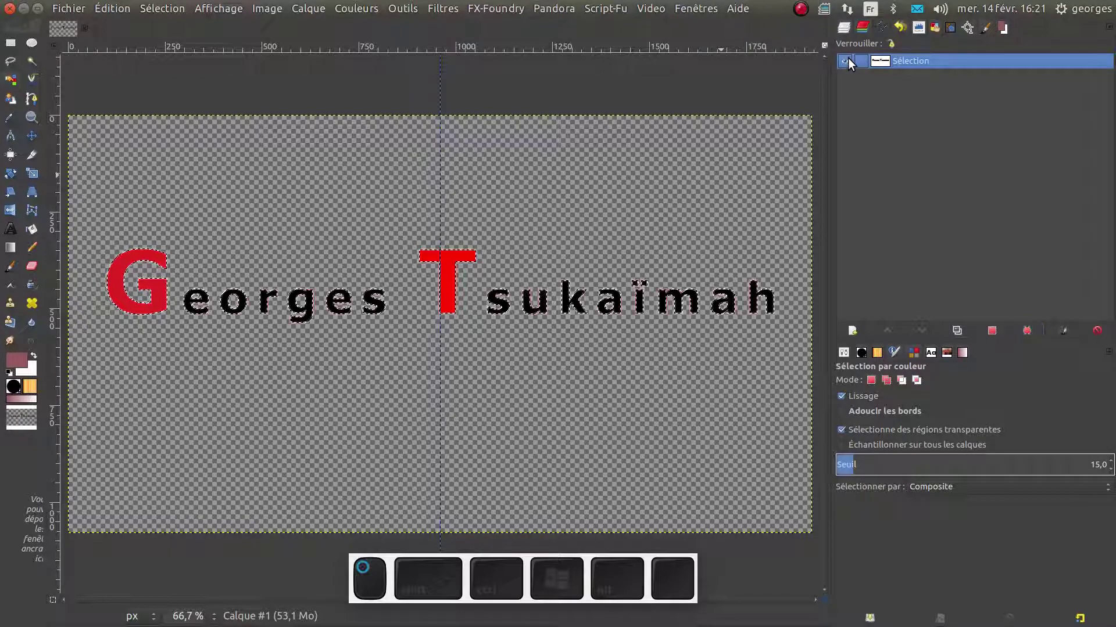
pyautogui.click(845, 29)
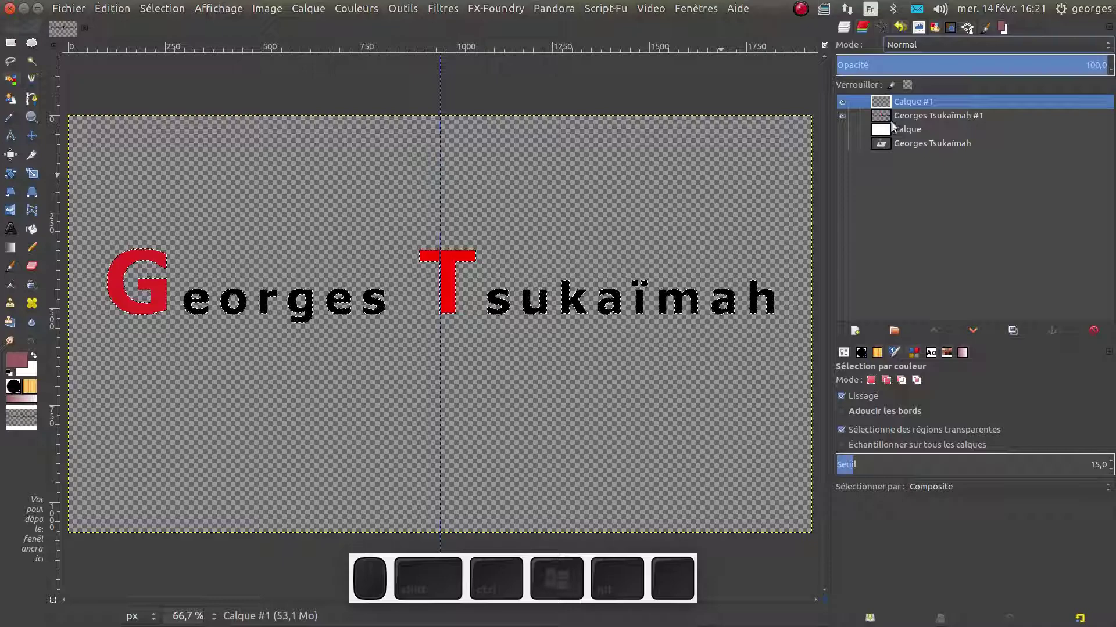
pyautogui.click(903, 102)
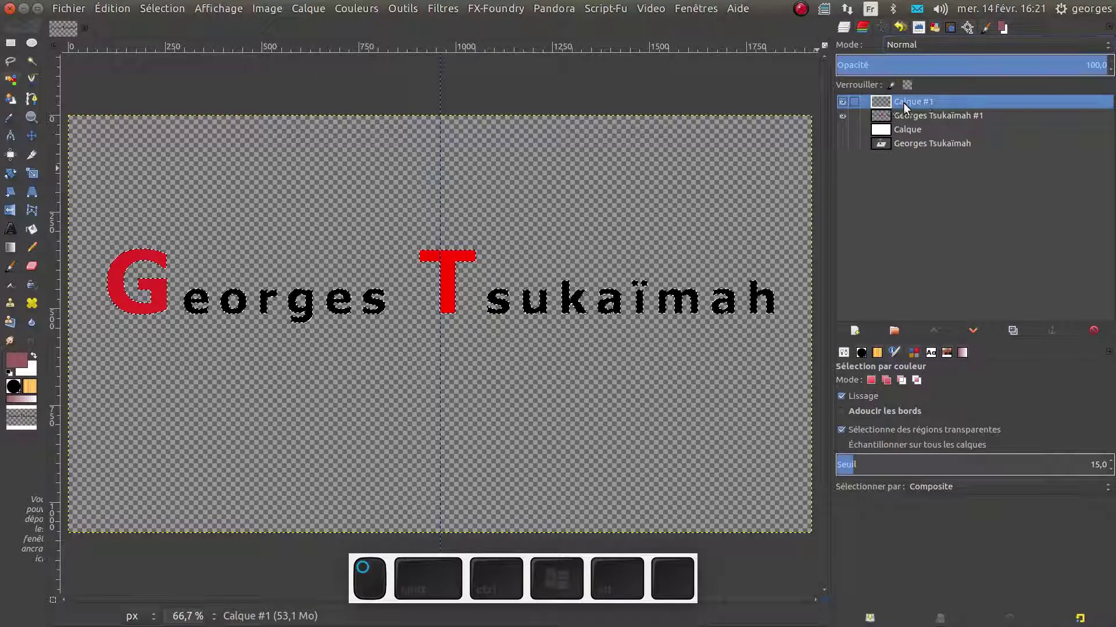
pyautogui.click(840, 115)
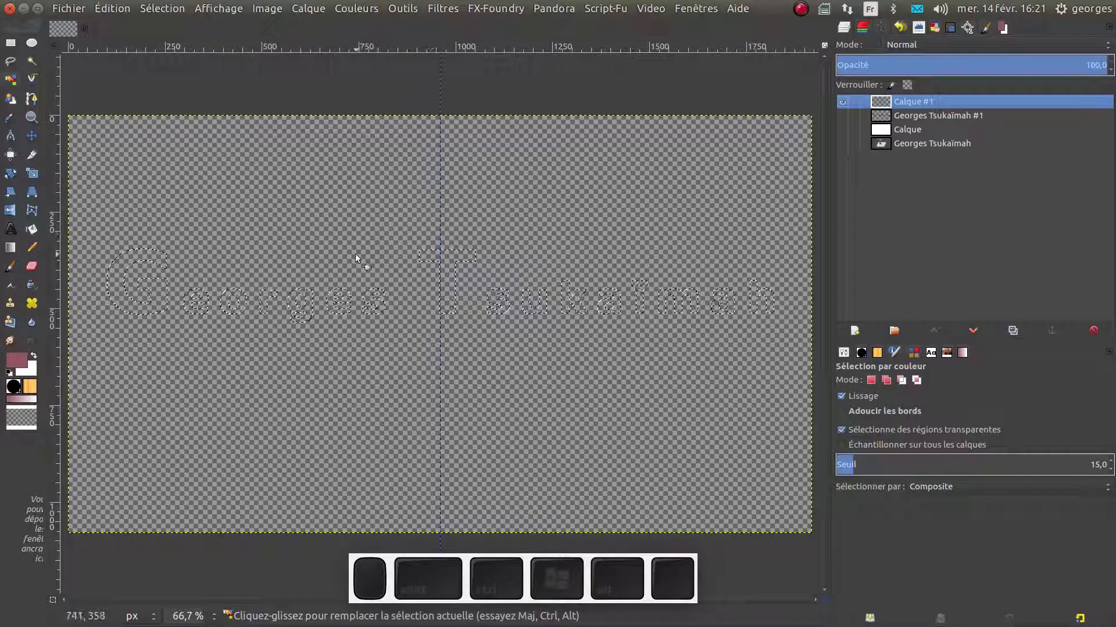
pyautogui.click(163, 9)
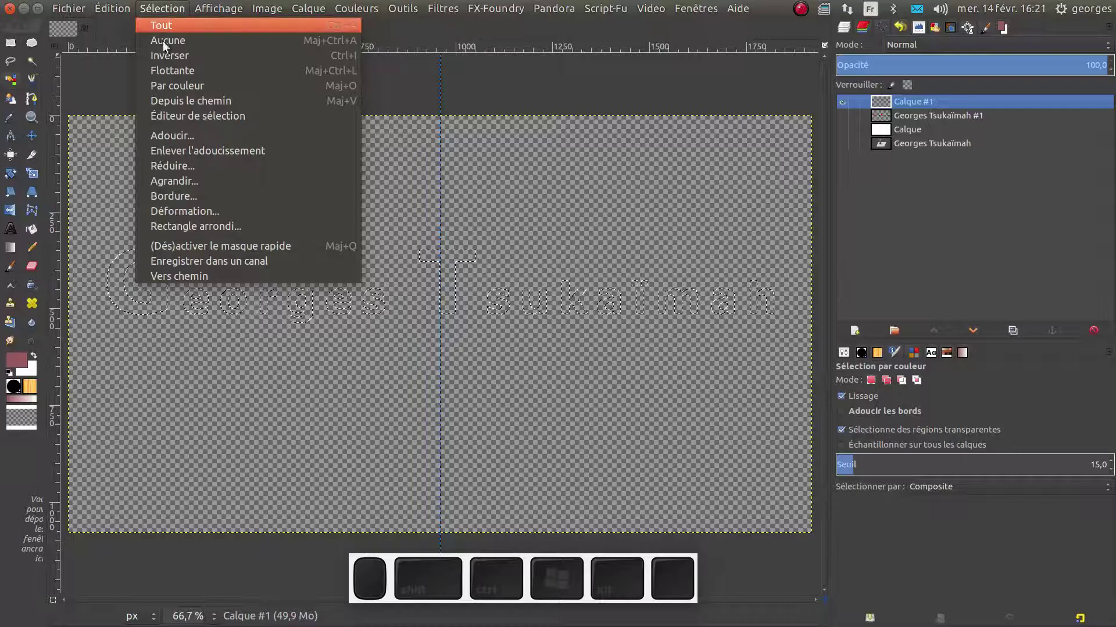
pyautogui.click(176, 183)
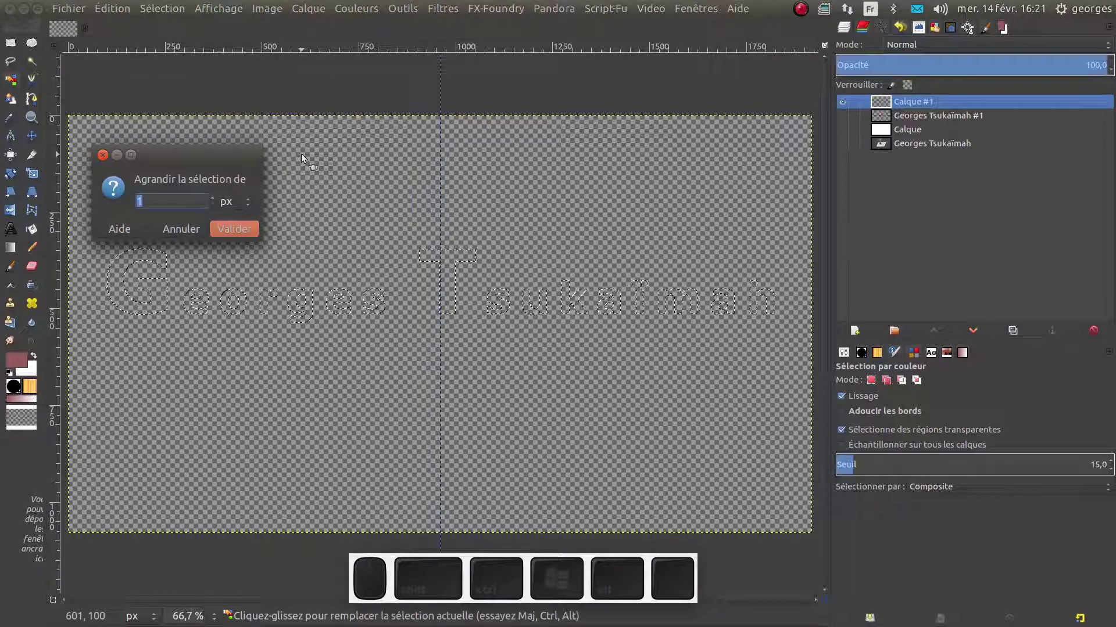
pyautogui.write('5')
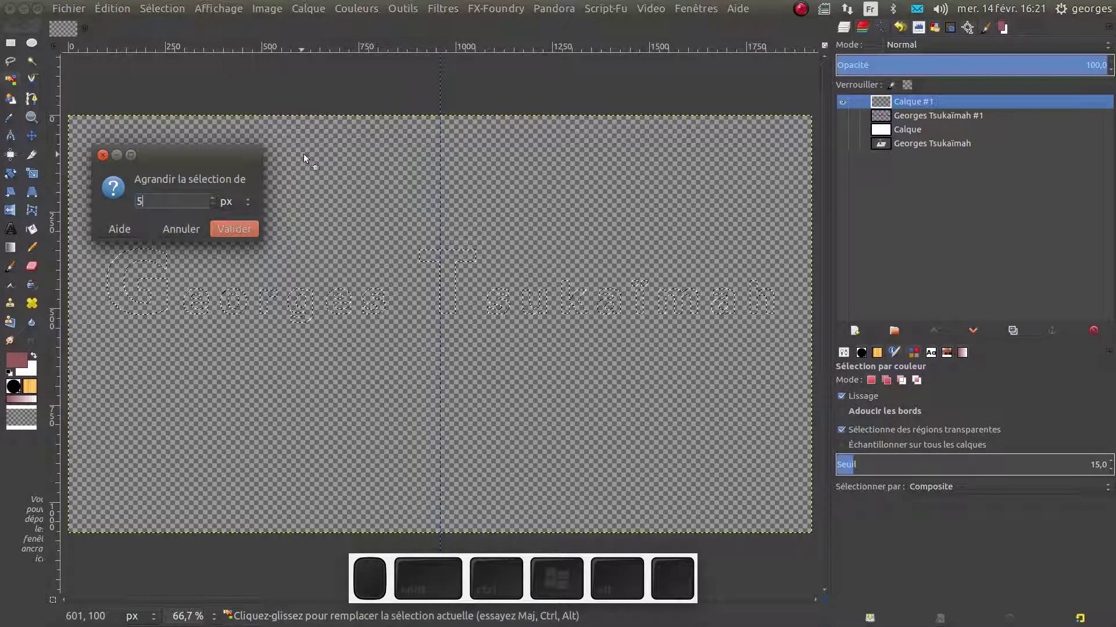
pyautogui.click(246, 228)
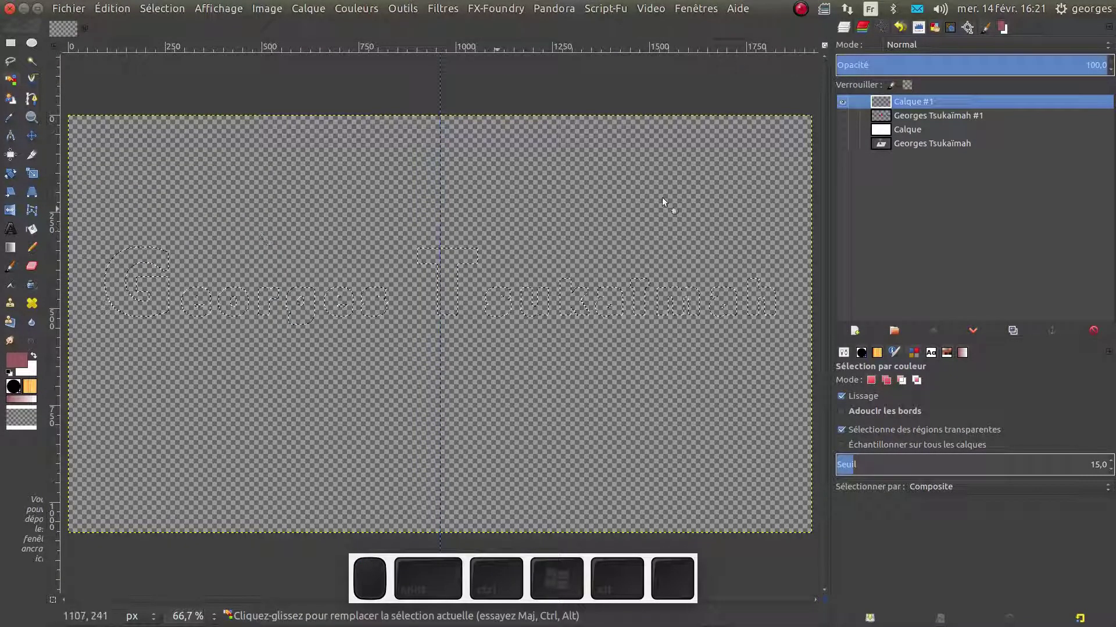
pyautogui.click(839, 116)
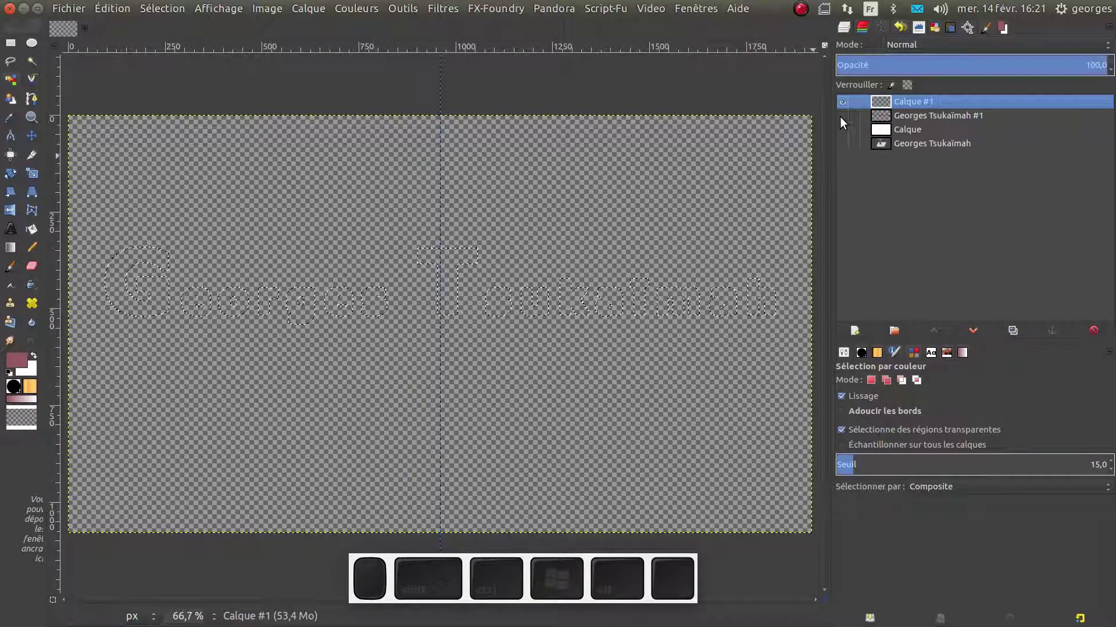
pyautogui.click(843, 130)
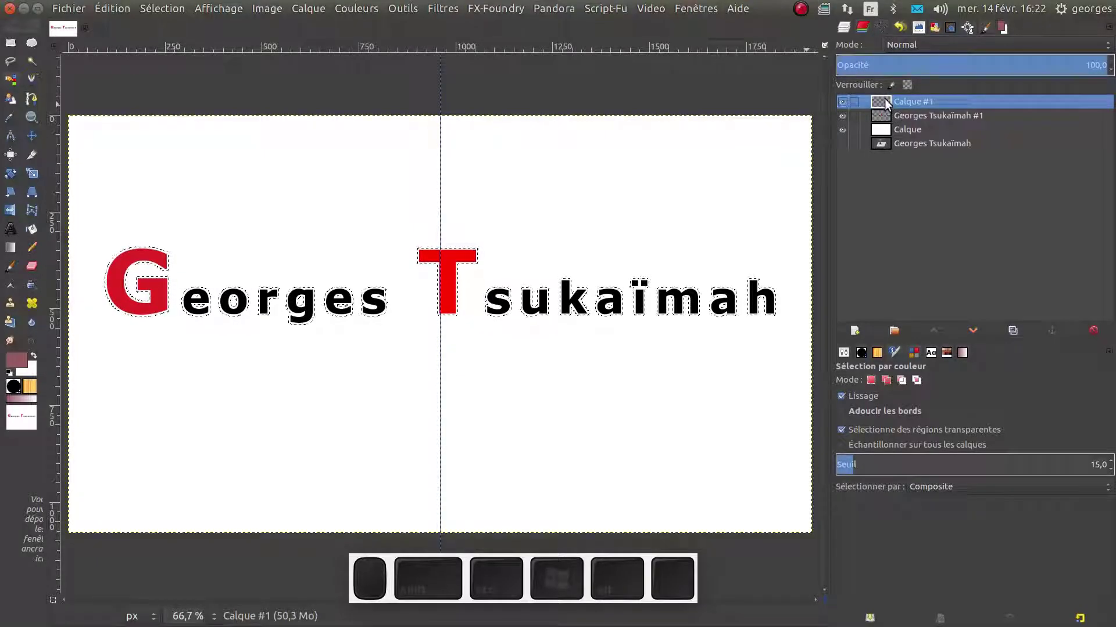
# Swap foreground and background, then make the foreground colour pure green 00ff00
pyautogui.rightClick(202, 274)
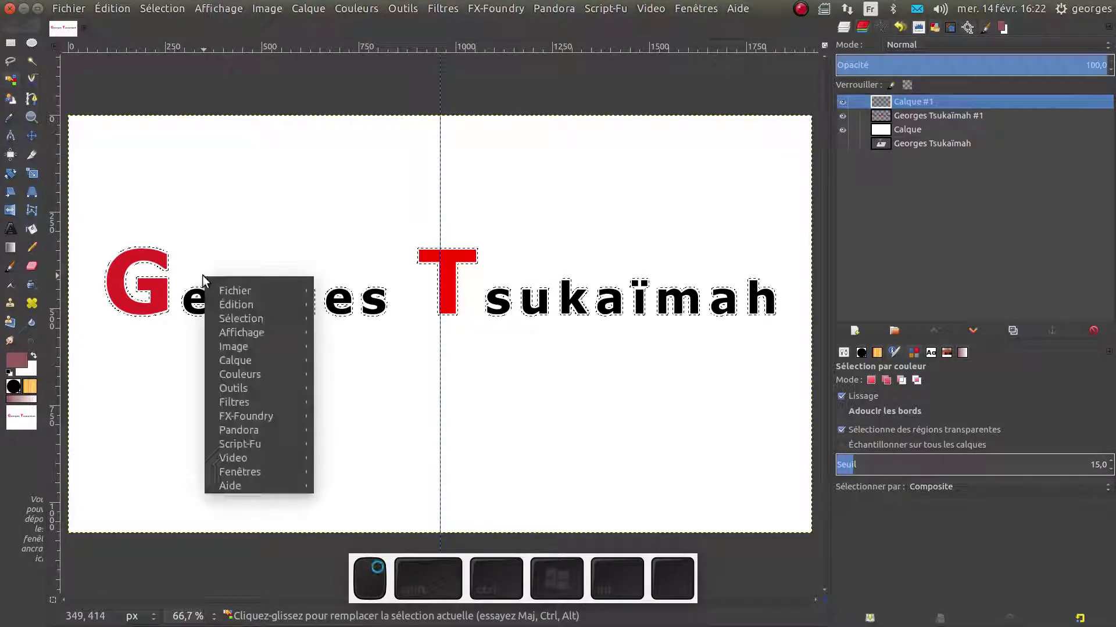
pyautogui.moveTo(227, 302)
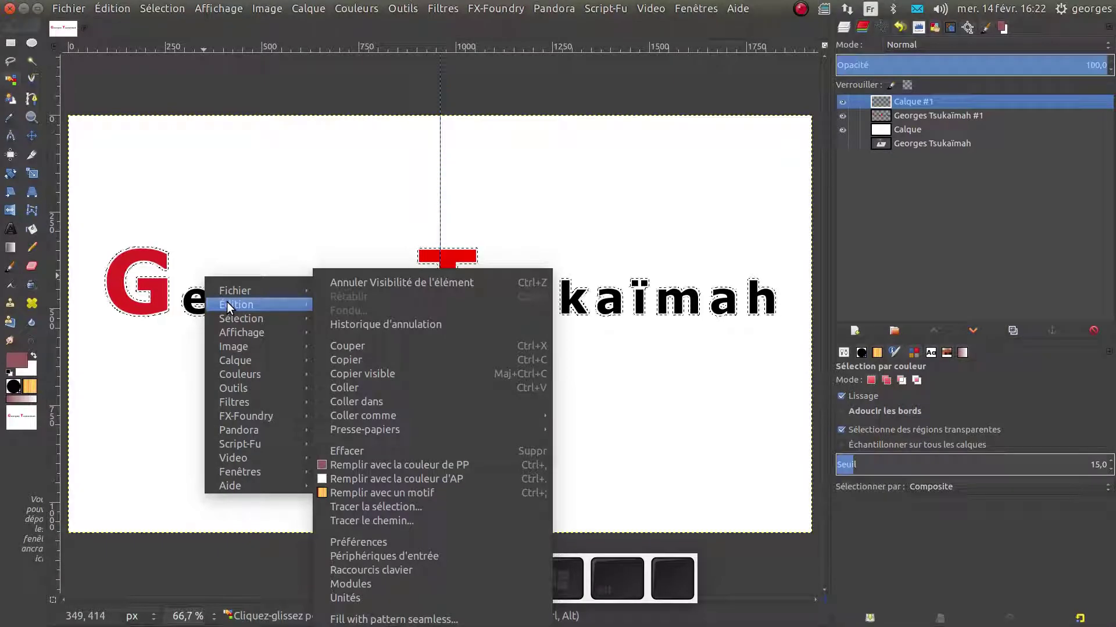
pyautogui.click(26, 357)
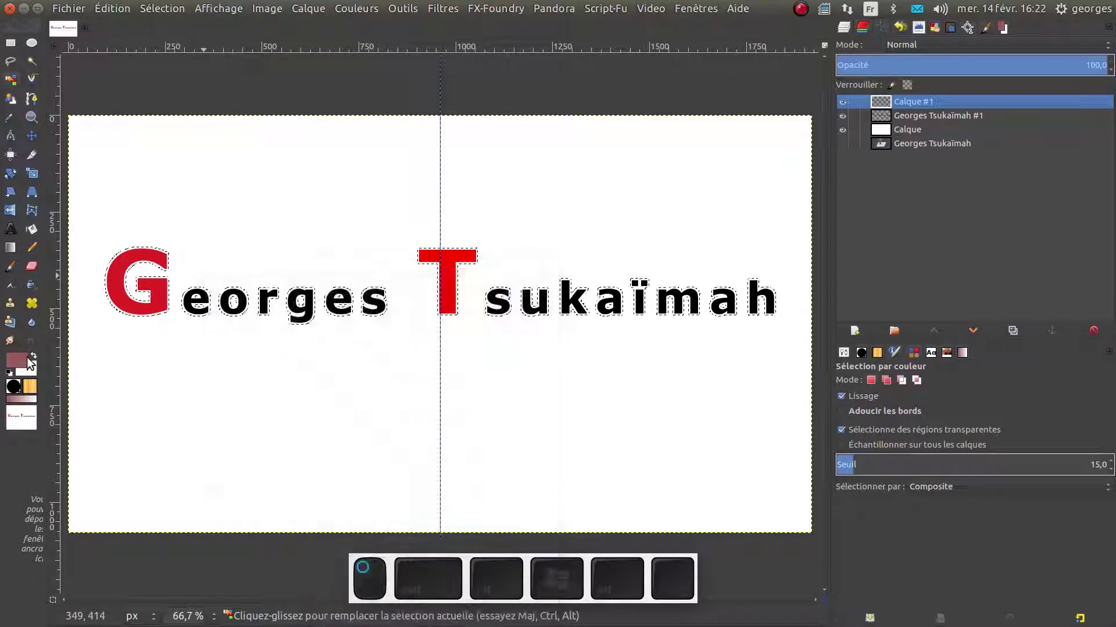
pyautogui.click(32, 355)
pyautogui.click(19, 363)
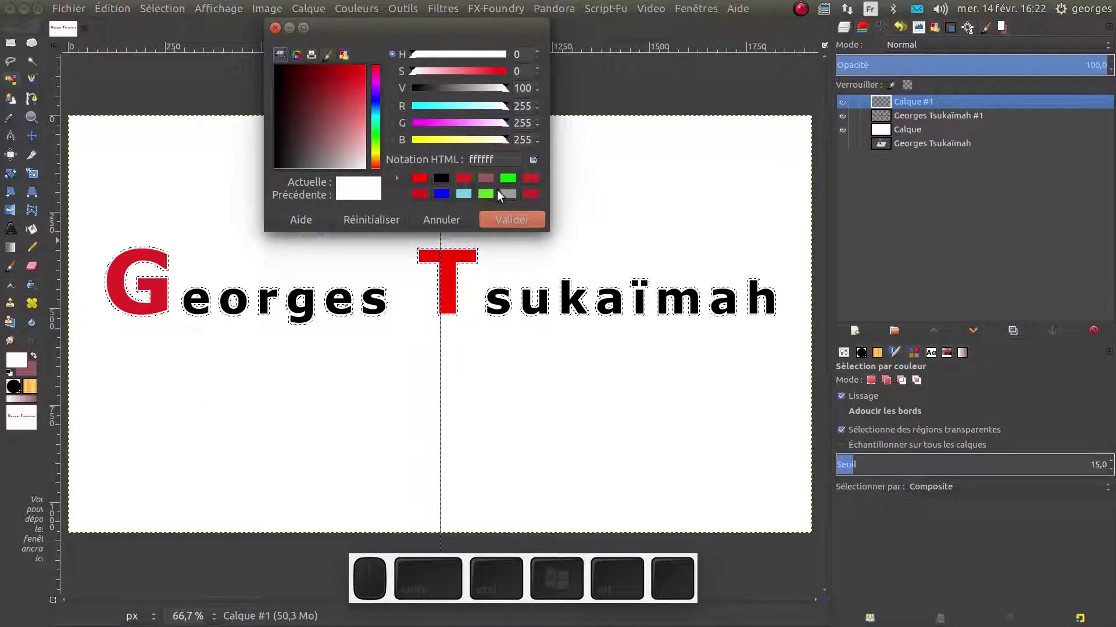
pyautogui.click(508, 179)
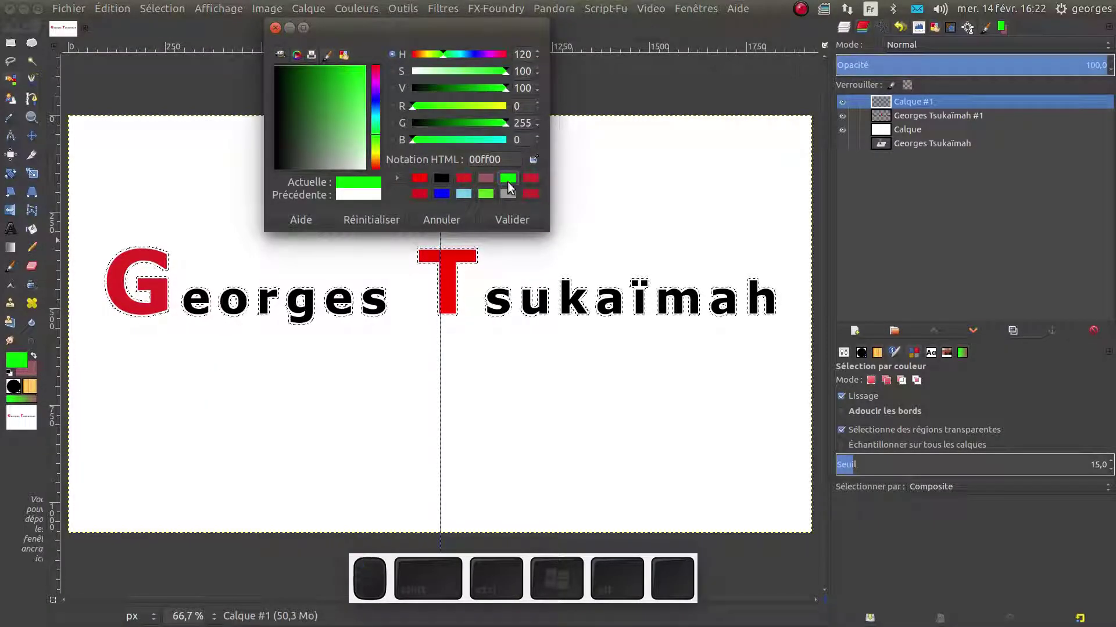
pyautogui.click(505, 220)
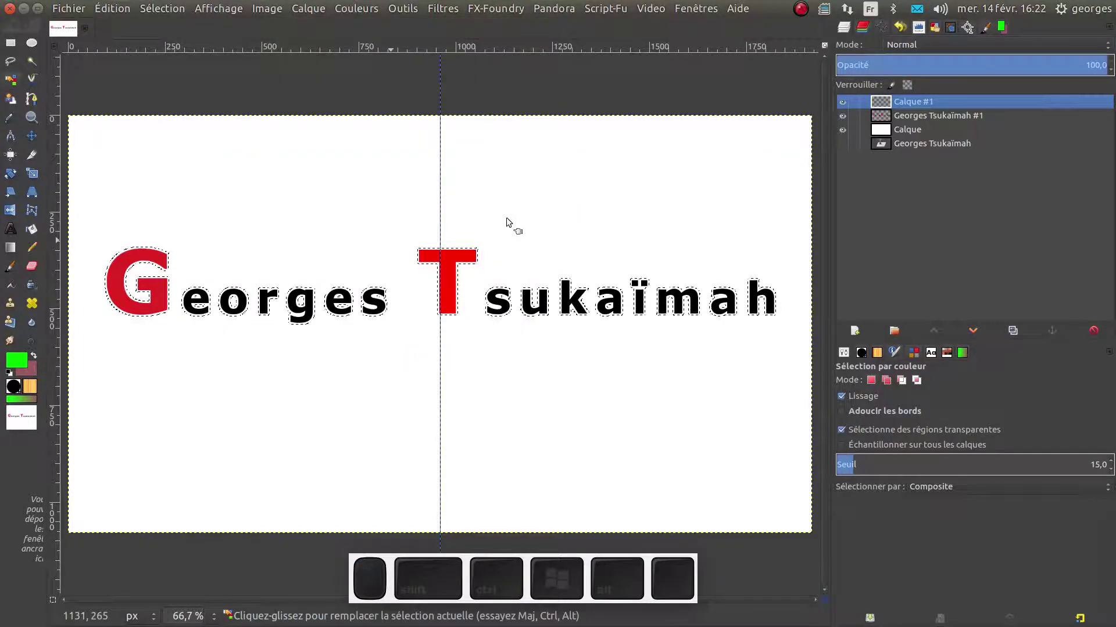
# Fill the grown selection green on Calque #1, lower it beneath the text, and deselect
pyautogui.rightClick(448, 263)
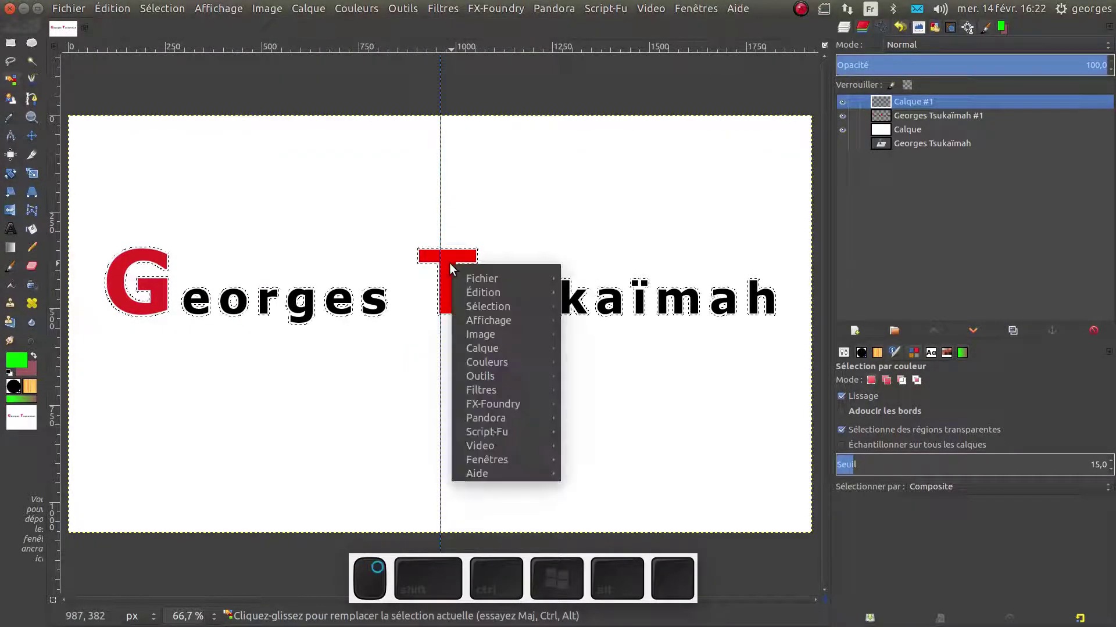
pyautogui.moveTo(473, 277)
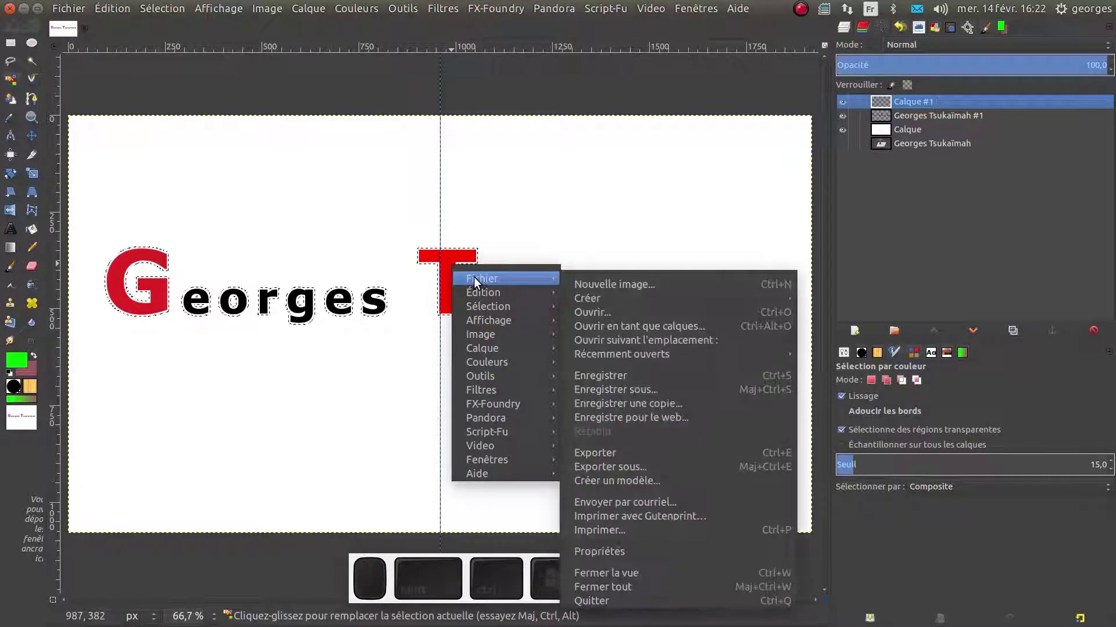
pyautogui.moveTo(478, 305)
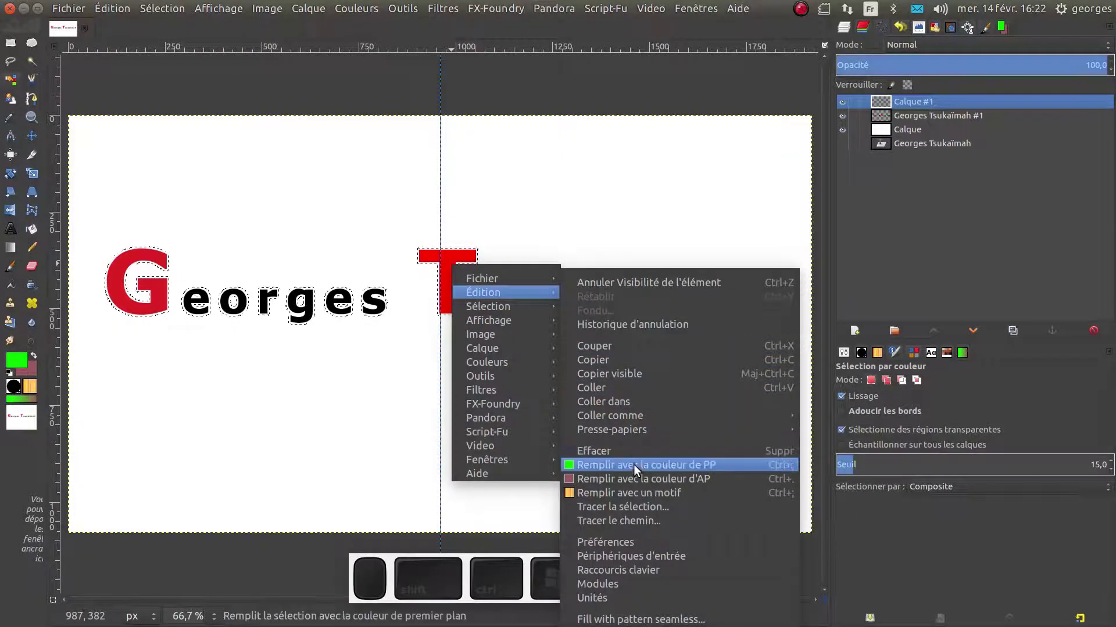
pyautogui.click(635, 466)
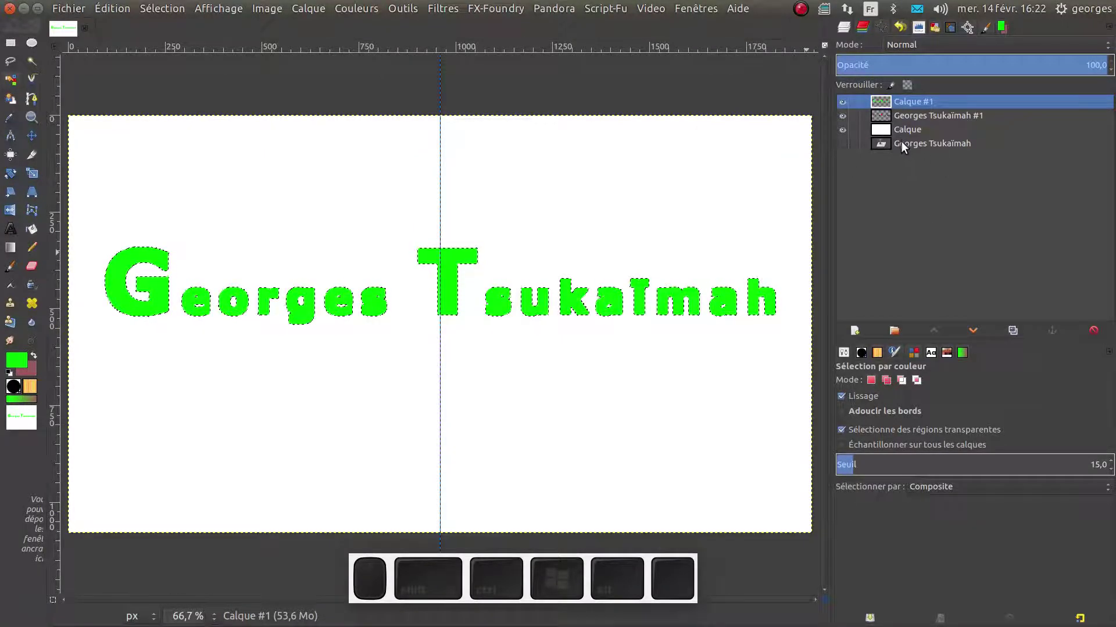
pyautogui.click(972, 331)
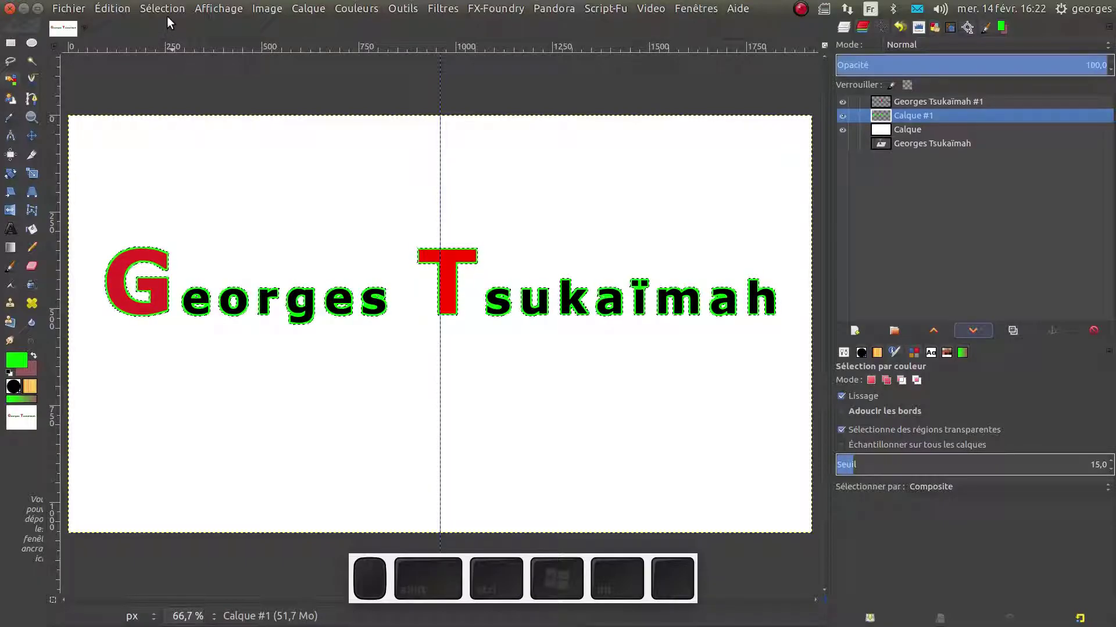
pyautogui.hotkey('ctrl', 'shift', 'a')
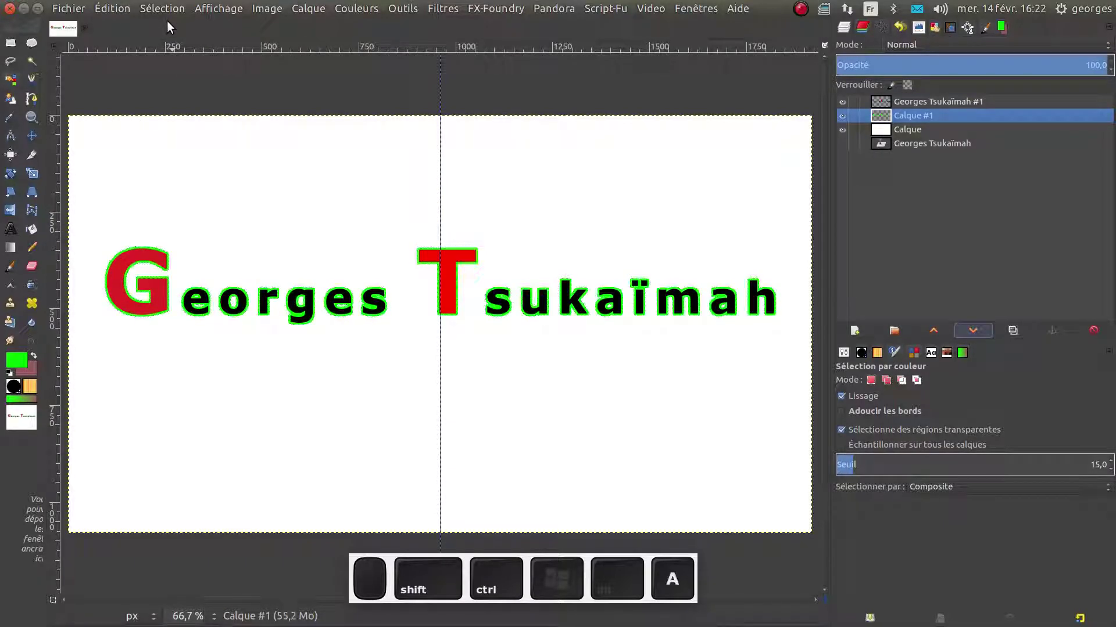
# With the Move tool picking layers or guides, drag the vertical centre guide off the canvas
pyautogui.click(166, 8)
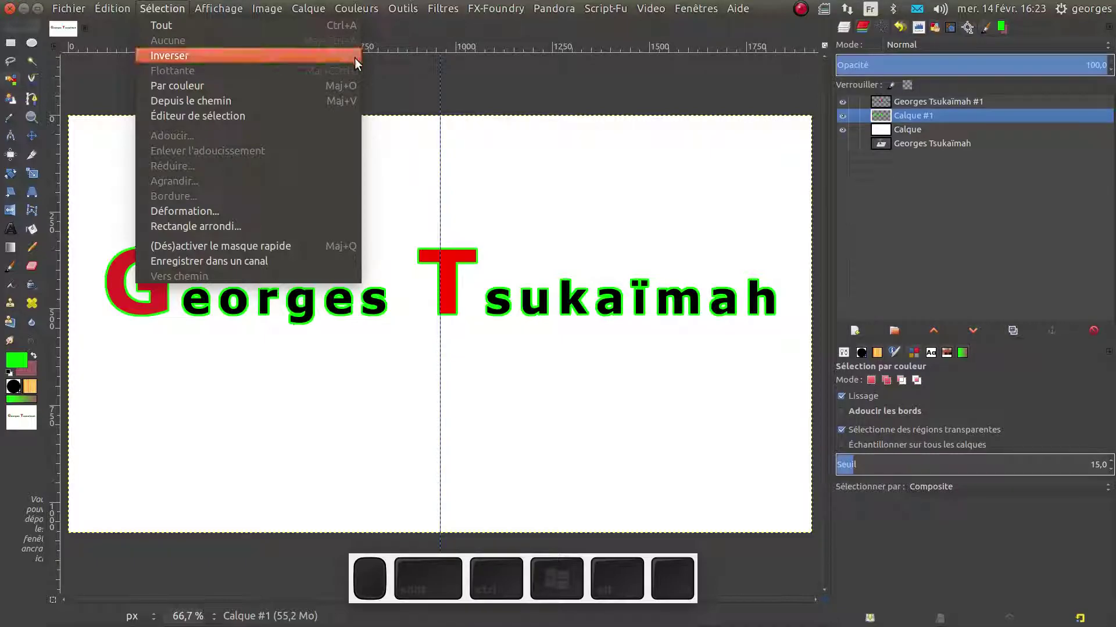
pyautogui.click(384, 72)
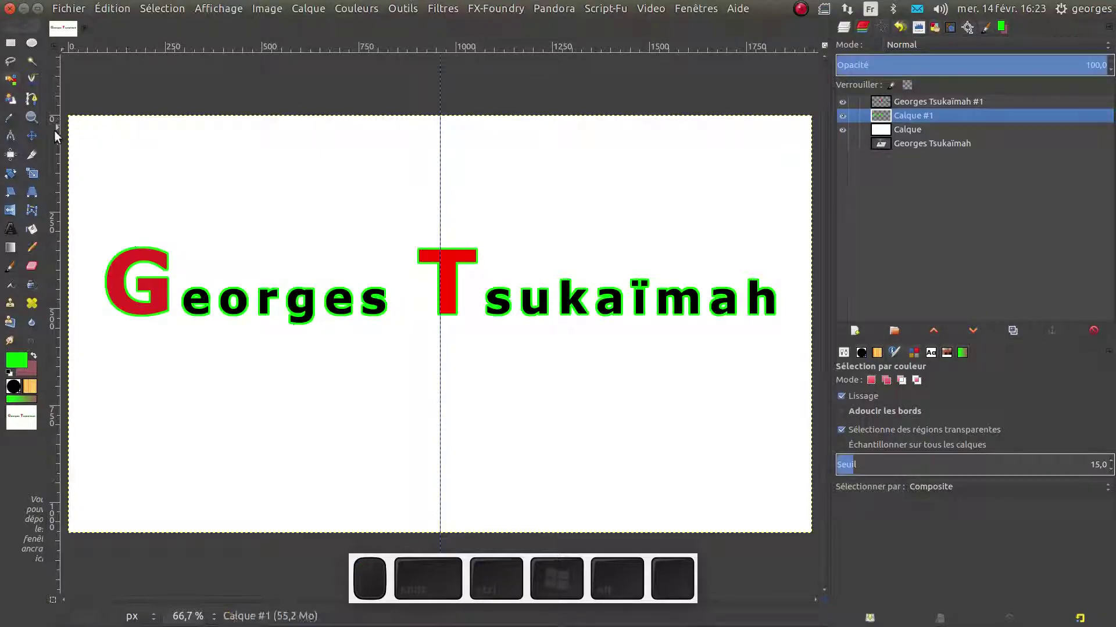
pyautogui.click(33, 136)
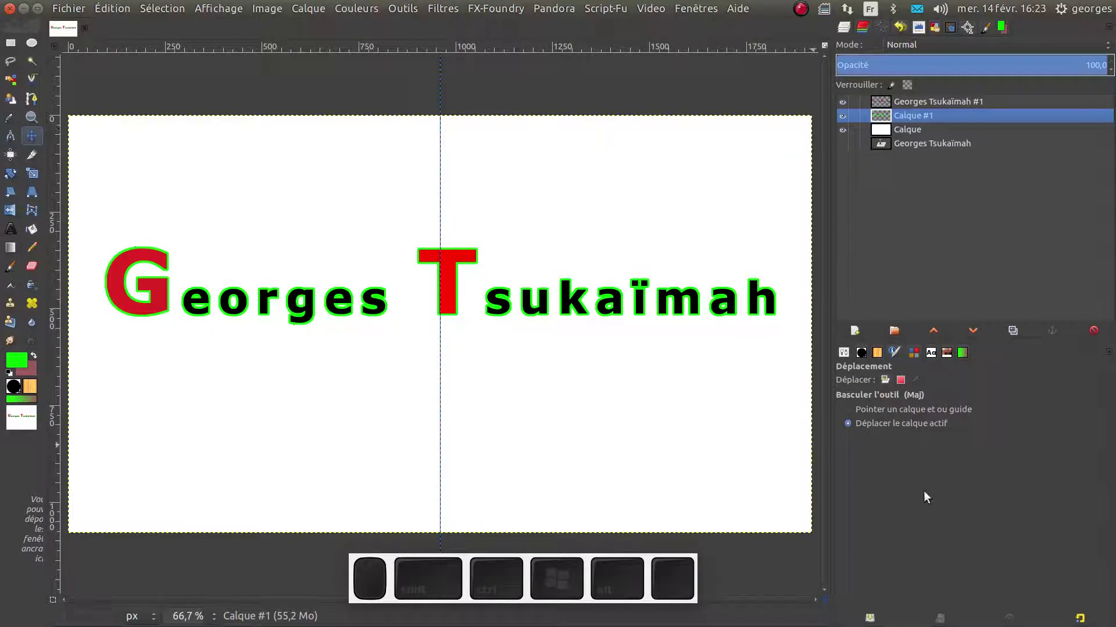
pyautogui.click(933, 408)
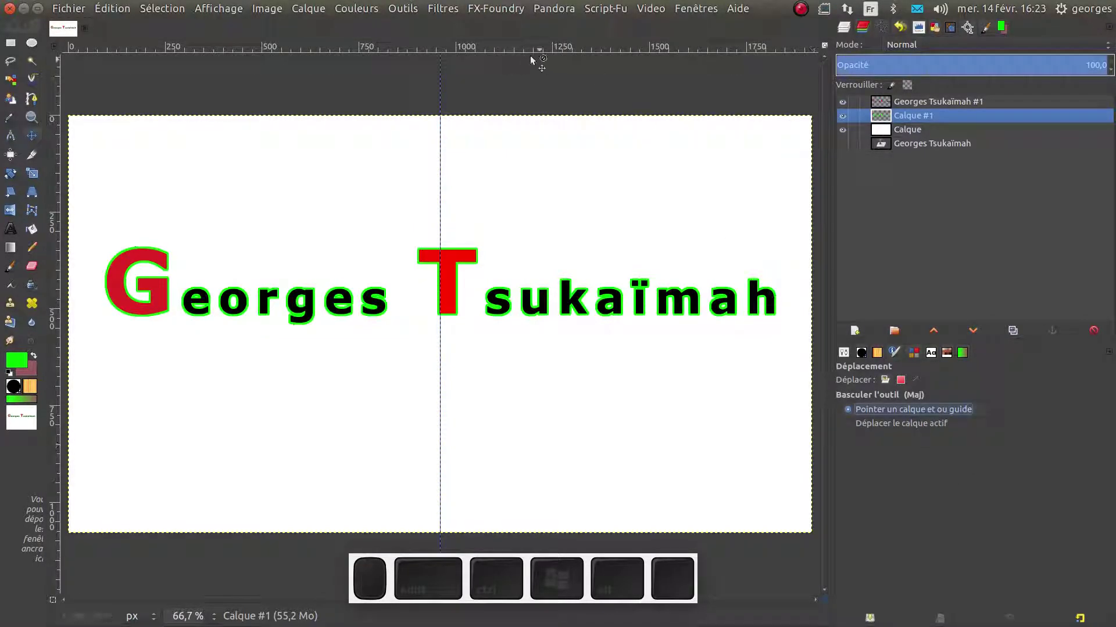
pyautogui.moveTo(439, 68); pyautogui.dragTo(434, 46)
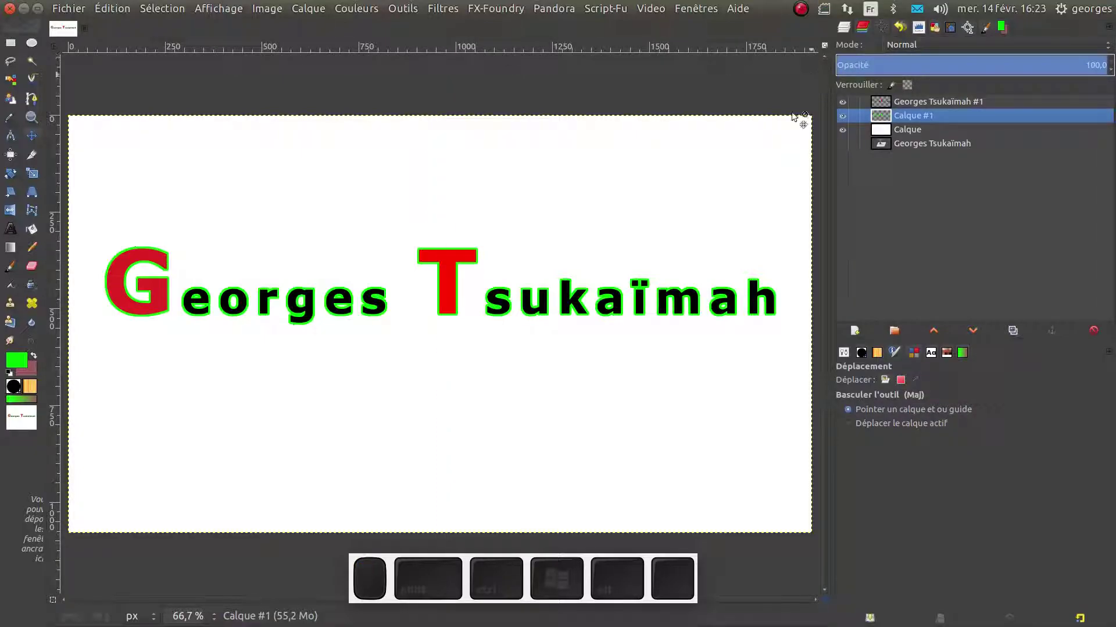
# Create a transparent layer Calque #2 and raise it to the top of the stack
pyautogui.click(842, 115)
pyautogui.click(875, 102)
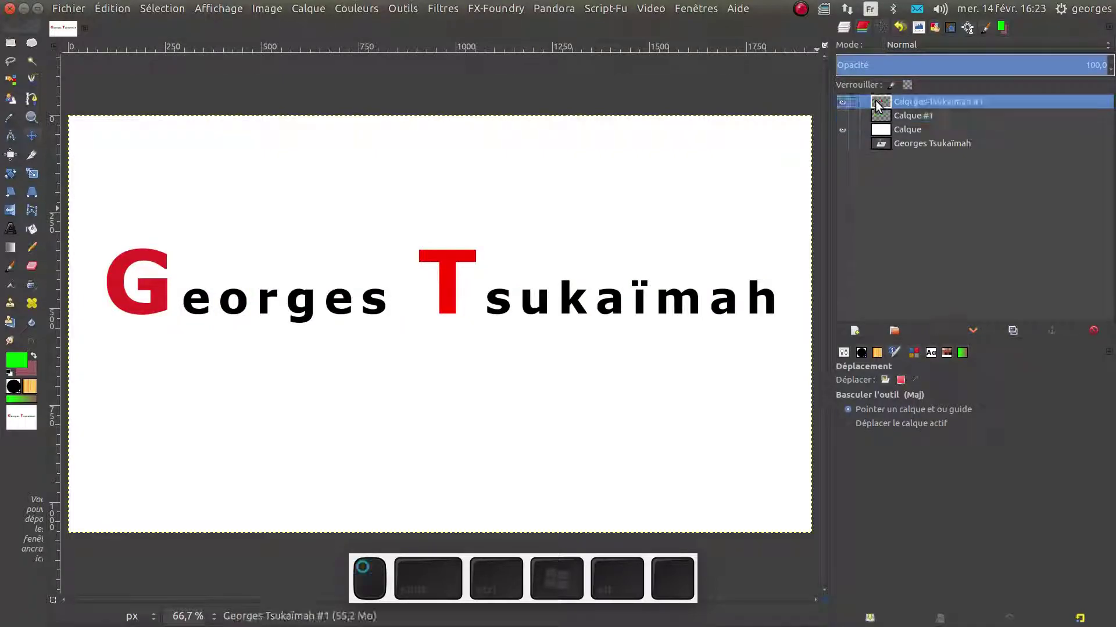
pyautogui.click(881, 117)
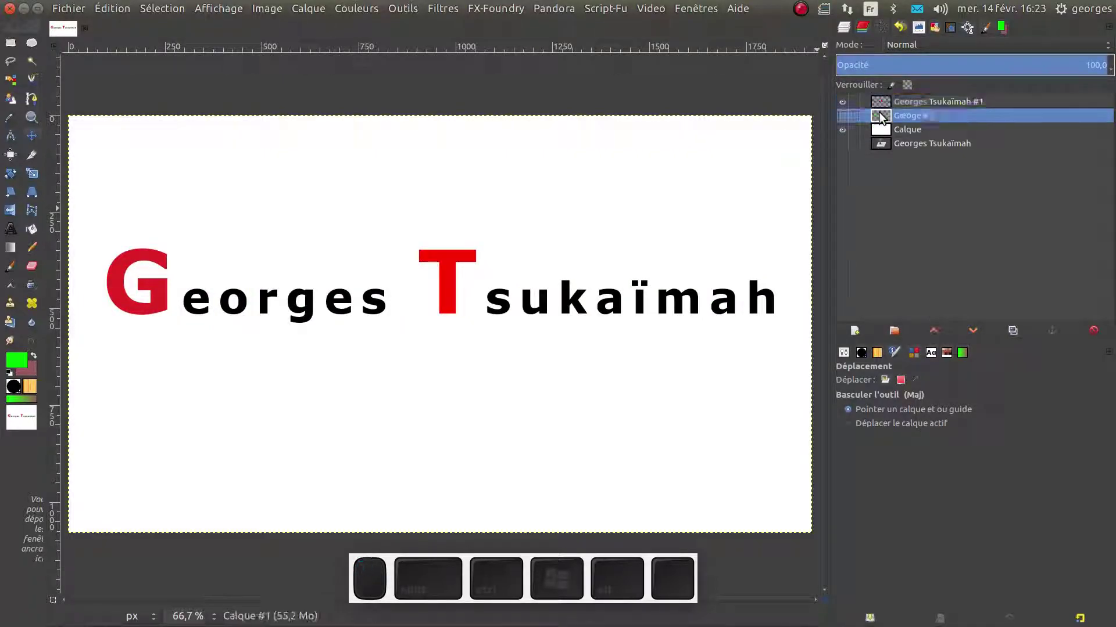
pyautogui.click(853, 329)
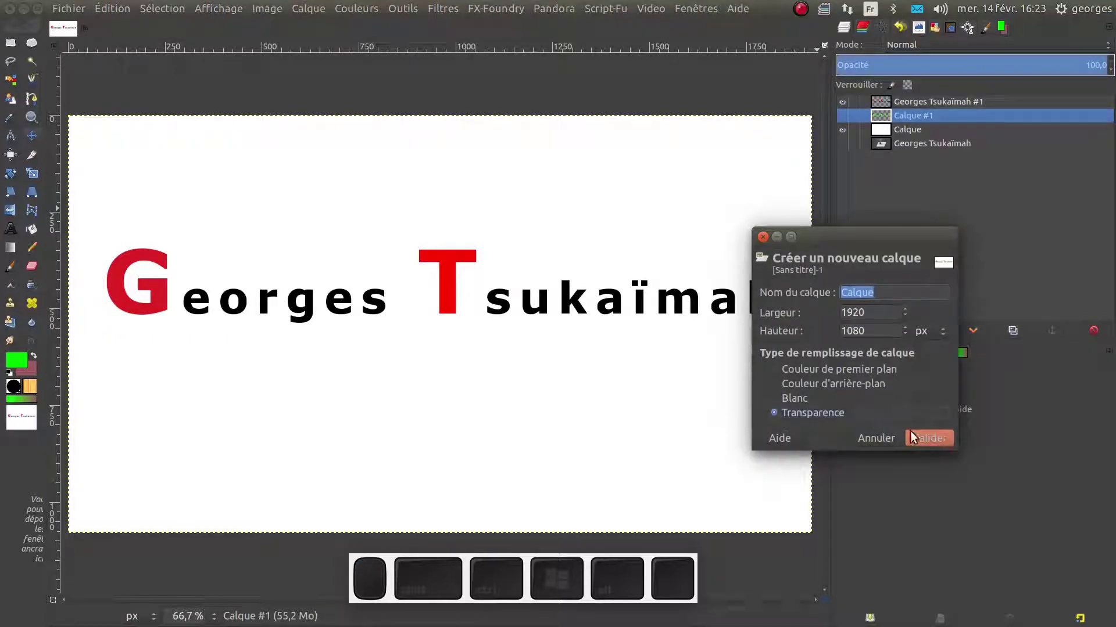
pyautogui.click(929, 438)
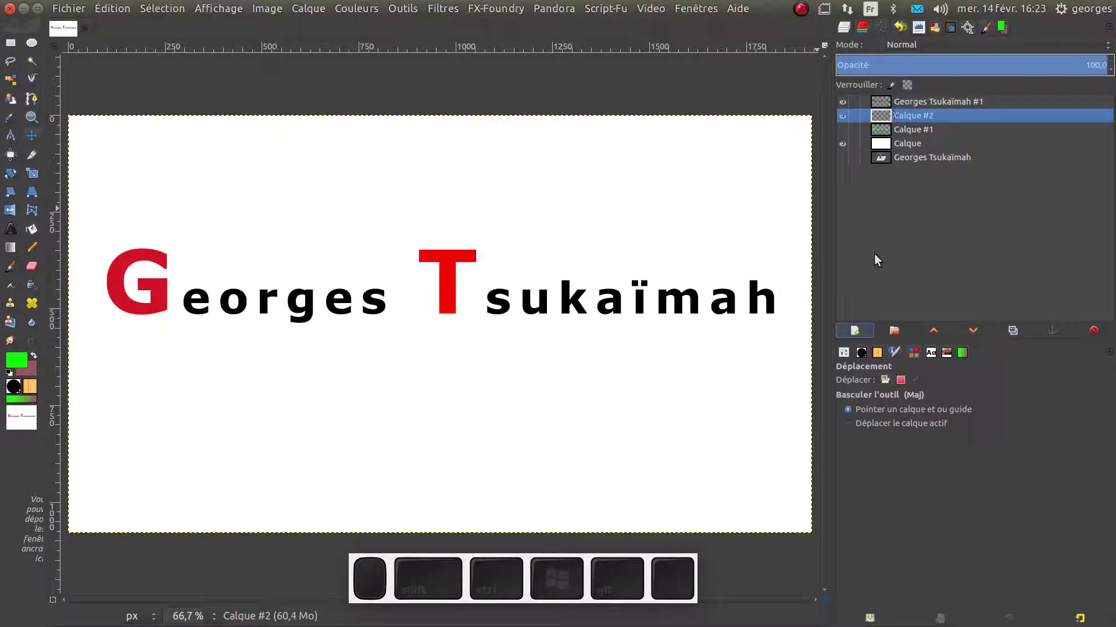
pyautogui.click(927, 330)
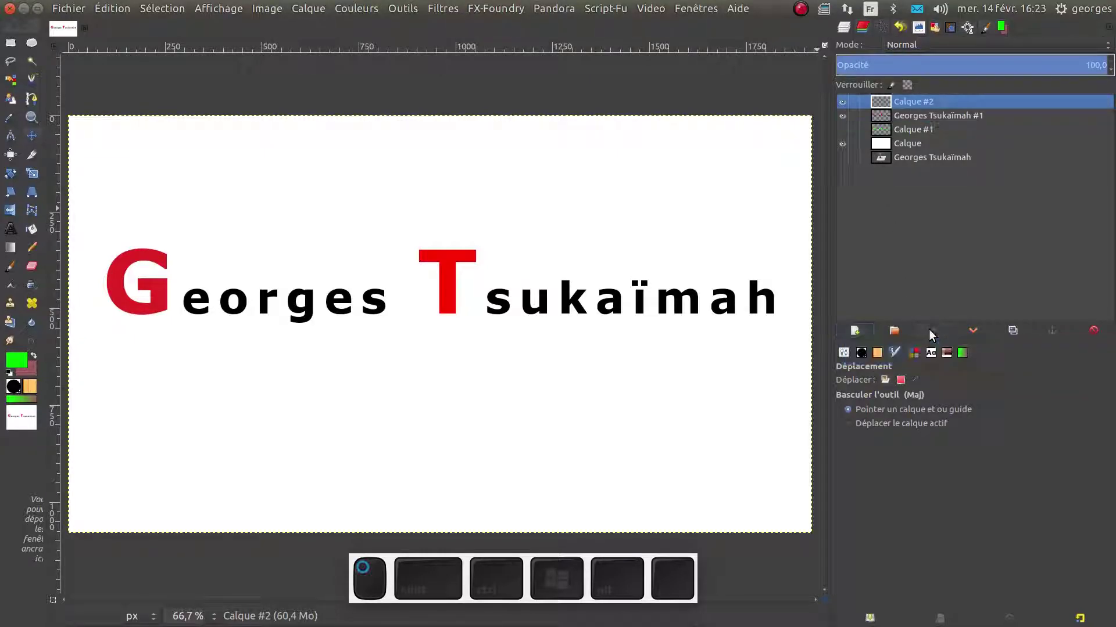
# Toggle the green outline and red initials layers to compare, leaving both visible
pyautogui.click(883, 130)
pyautogui.click(845, 129)
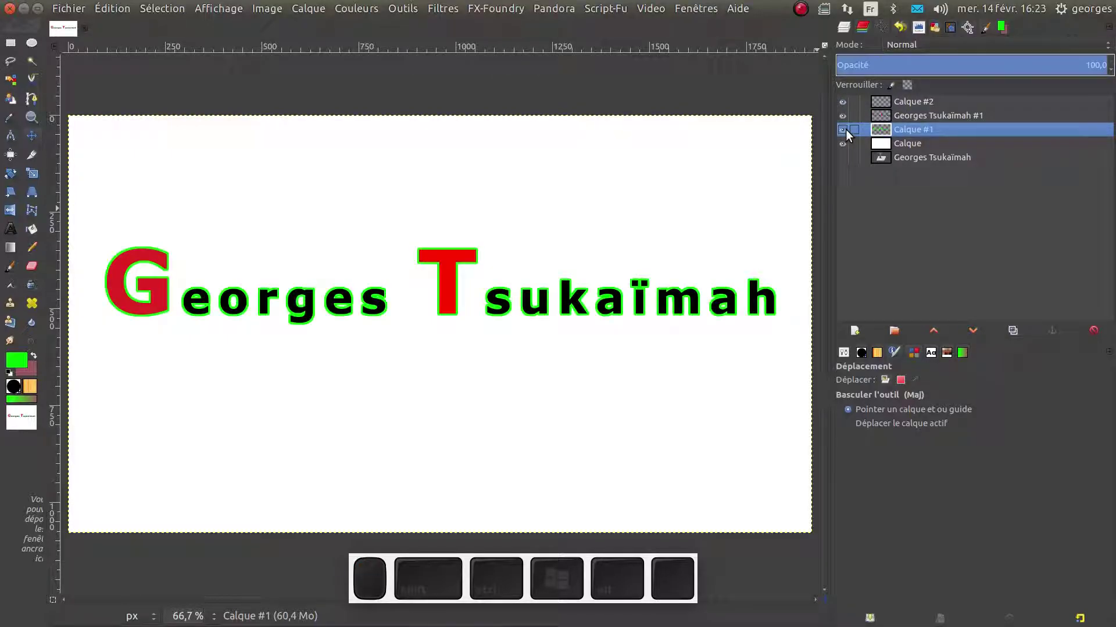
pyautogui.click(845, 129)
pyautogui.click(845, 129)
pyautogui.click(841, 116)
pyautogui.click(841, 115)
# Apply a Flou cinétique motion blur of length 66 to the green outline layer Calque #1
pyautogui.click(441, 9)
pyautogui.moveTo(459, 99)
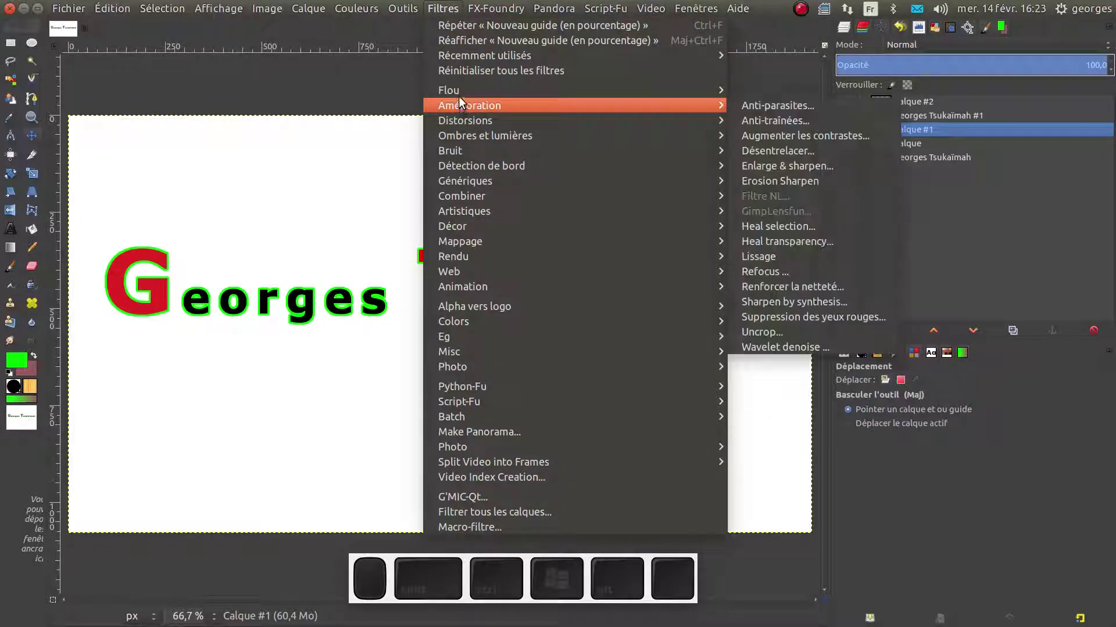
pyautogui.moveTo(718, 89)
pyautogui.click(757, 91)
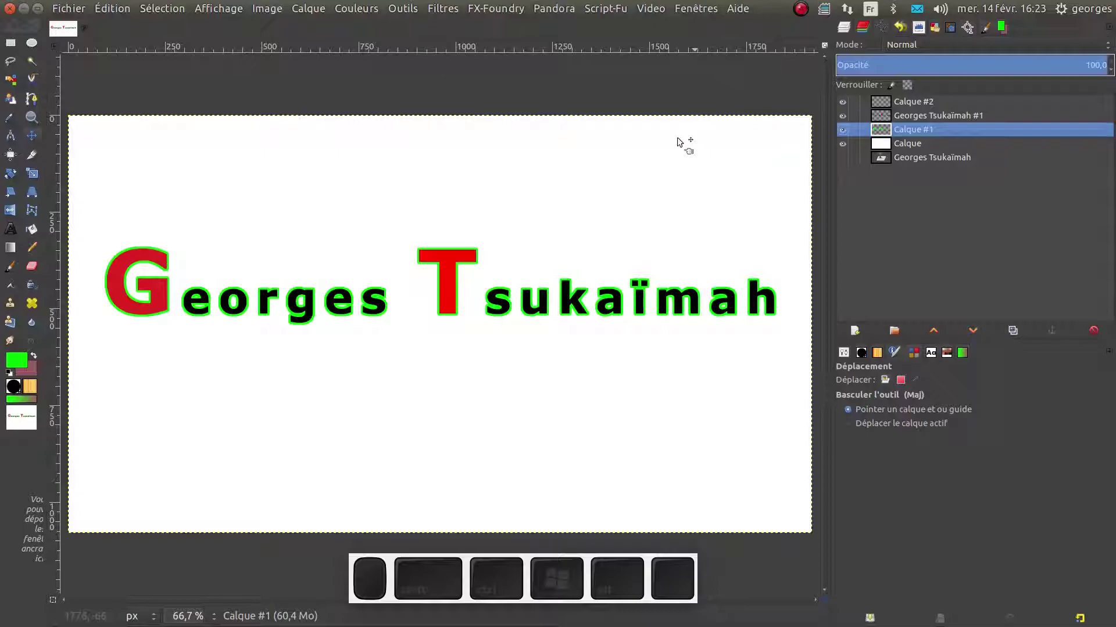
pyautogui.moveTo(536, 228); pyautogui.dragTo(466, 74)
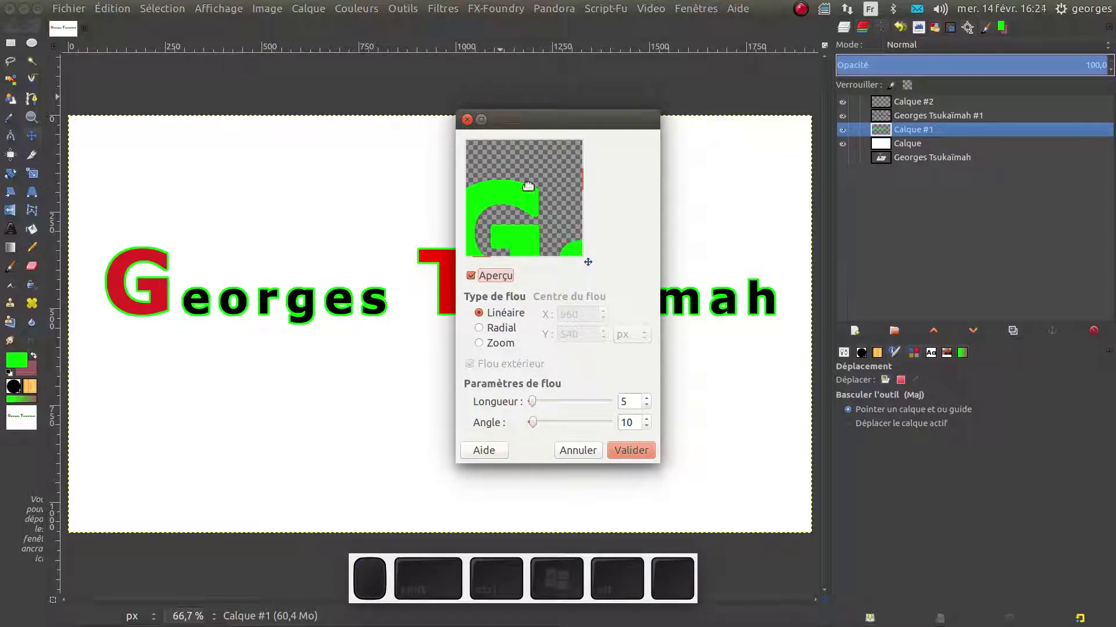
pyautogui.moveTo(531, 190); pyautogui.dragTo(511, 169)
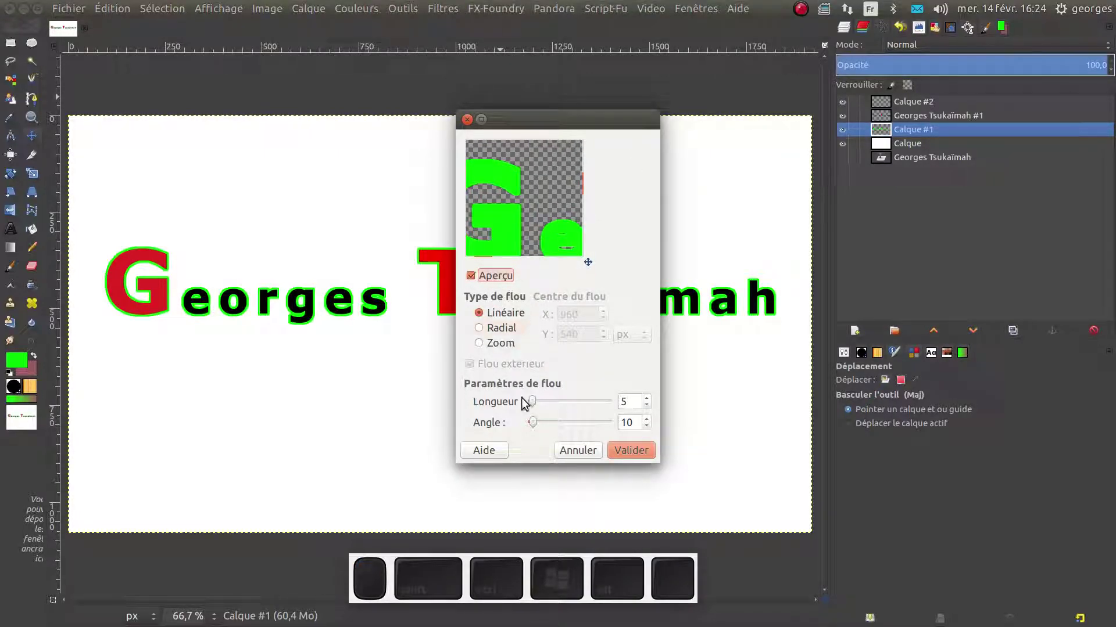
pyautogui.moveTo(532, 398); pyautogui.dragTo(559, 406)
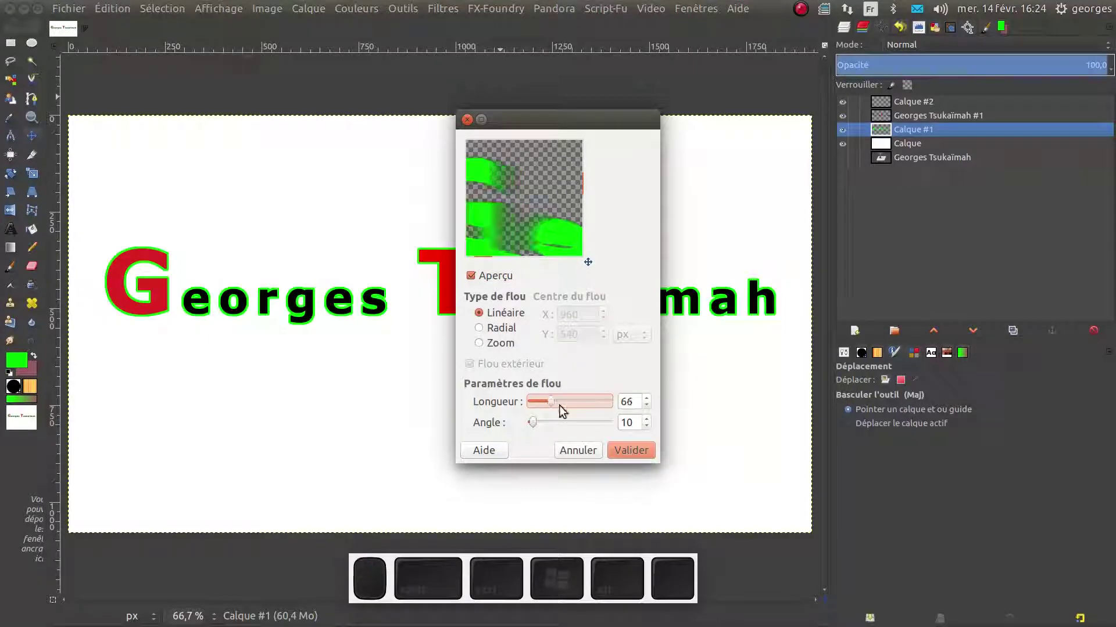
pyautogui.click(631, 450)
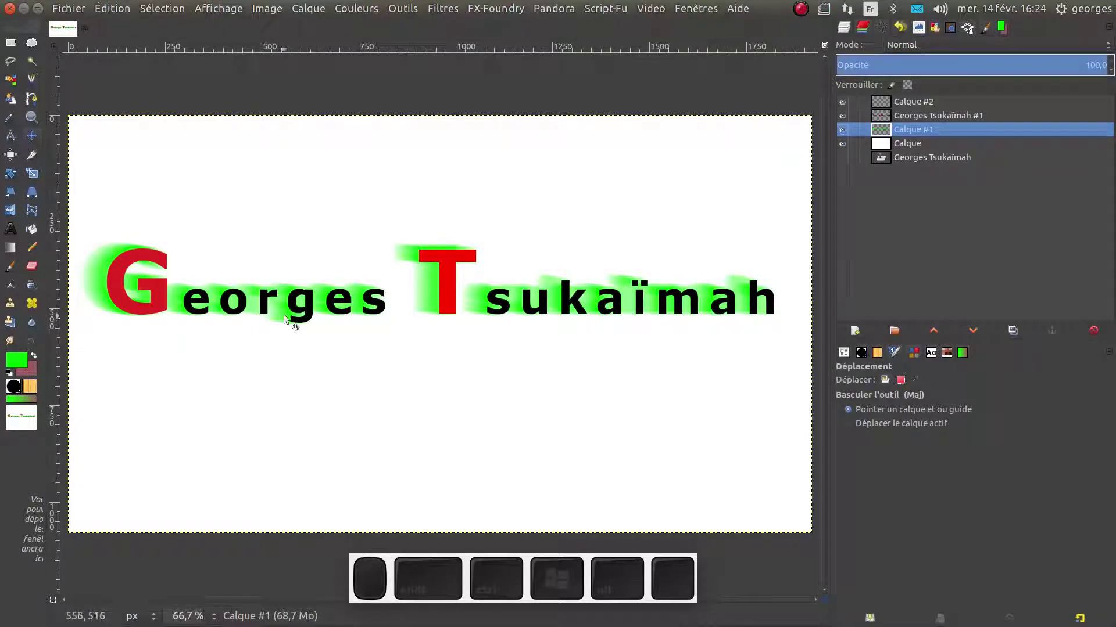
pyautogui.hotkey('ctrl', 'z')
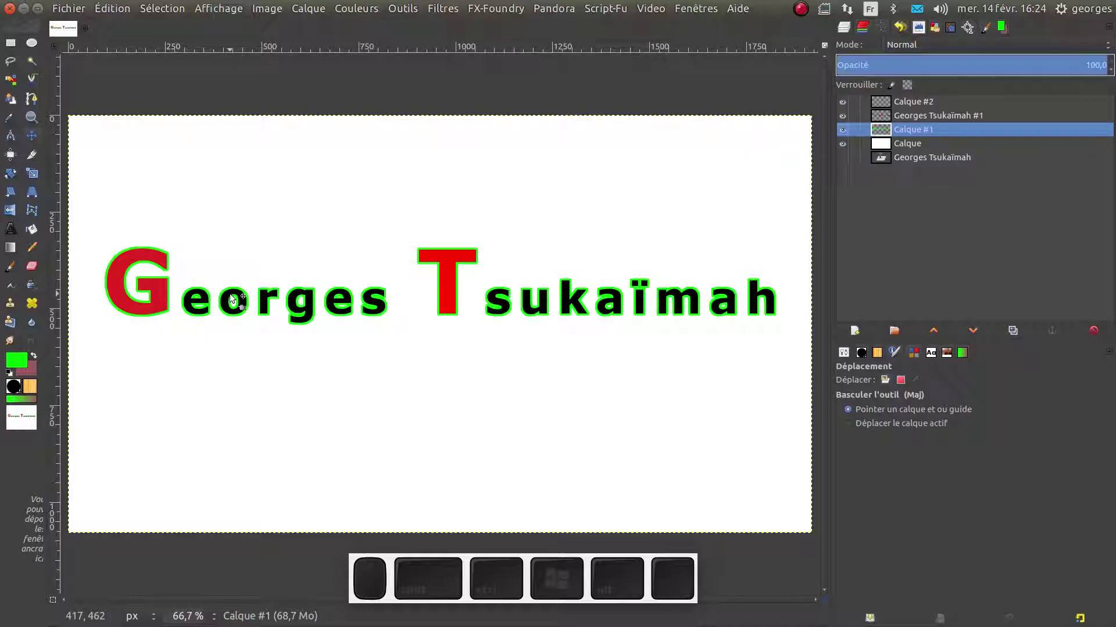
pyautogui.click(842, 129)
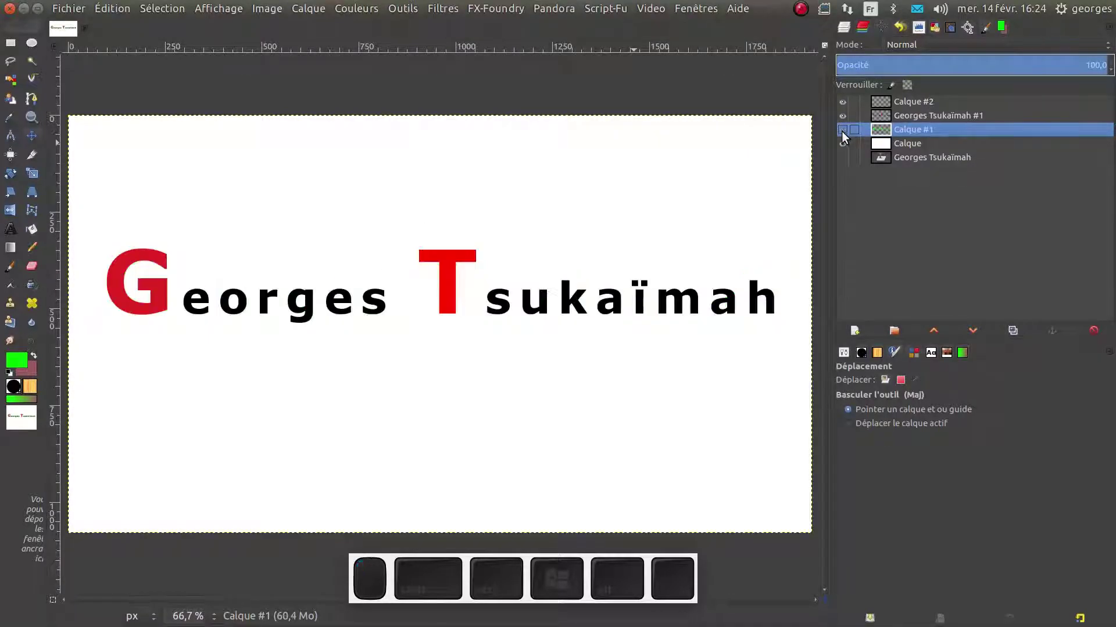
pyautogui.click(883, 115)
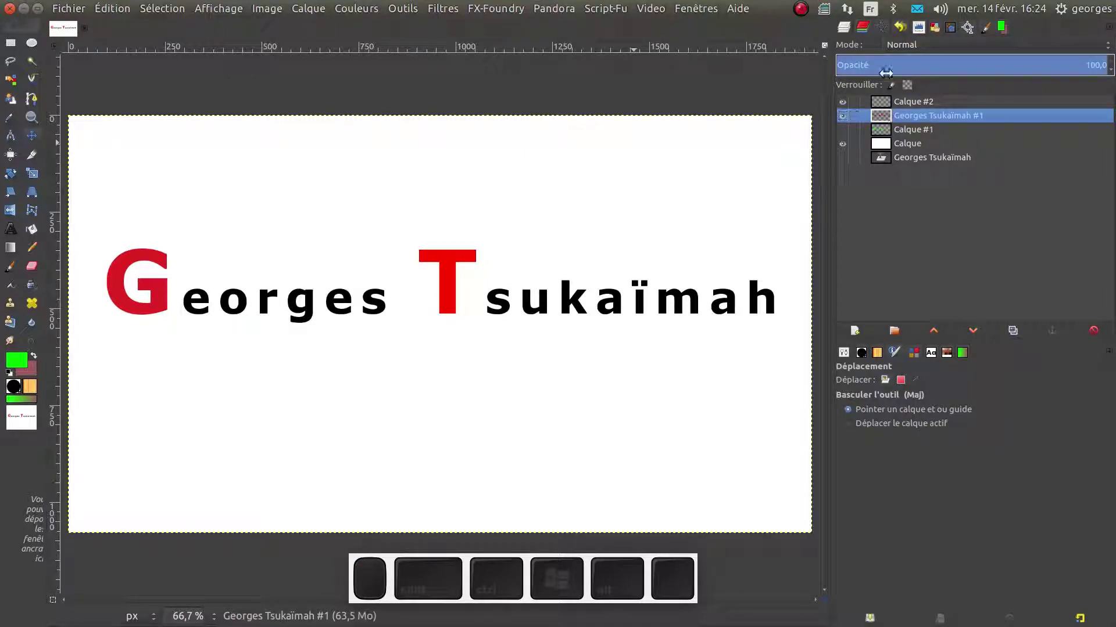
pyautogui.click(882, 26)
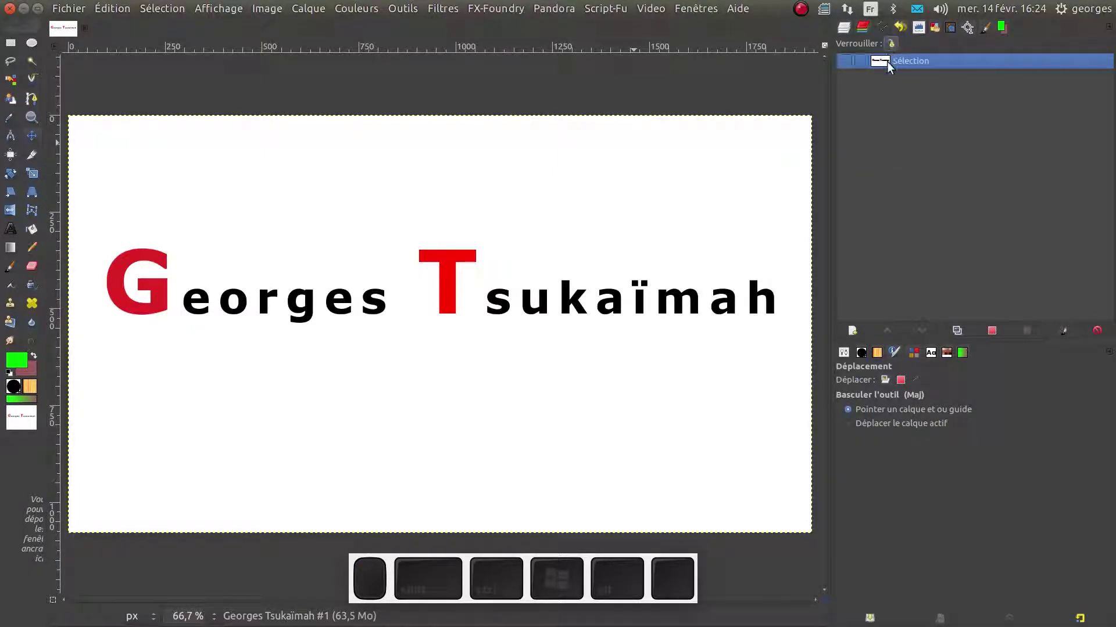
# Show the Sélection path and convert it into a selection around the letters
pyautogui.click(845, 61)
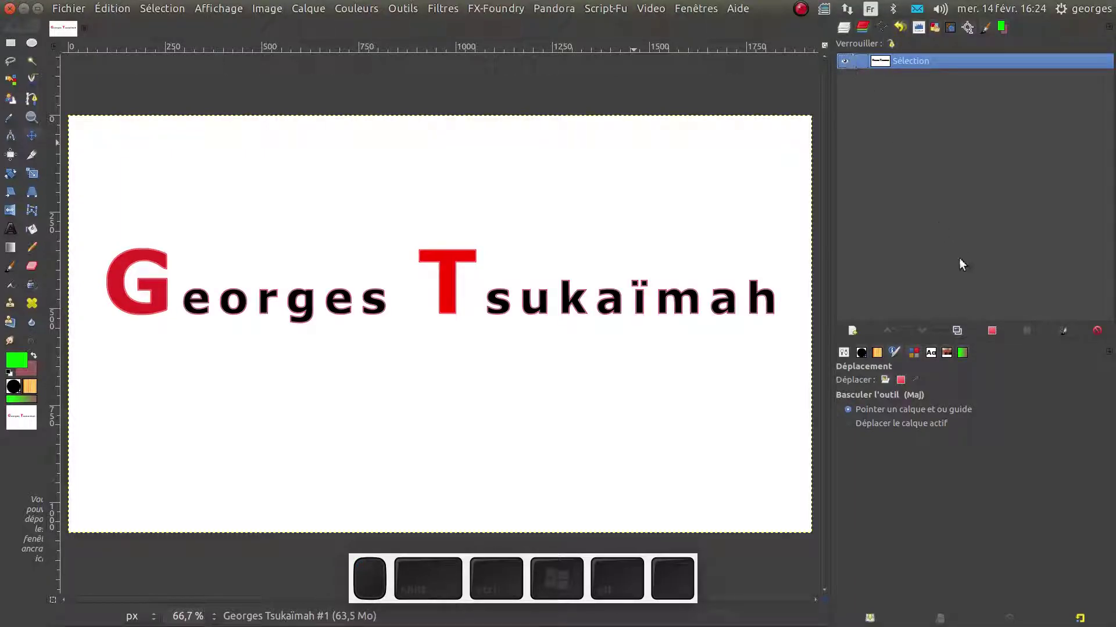
pyautogui.click(997, 330)
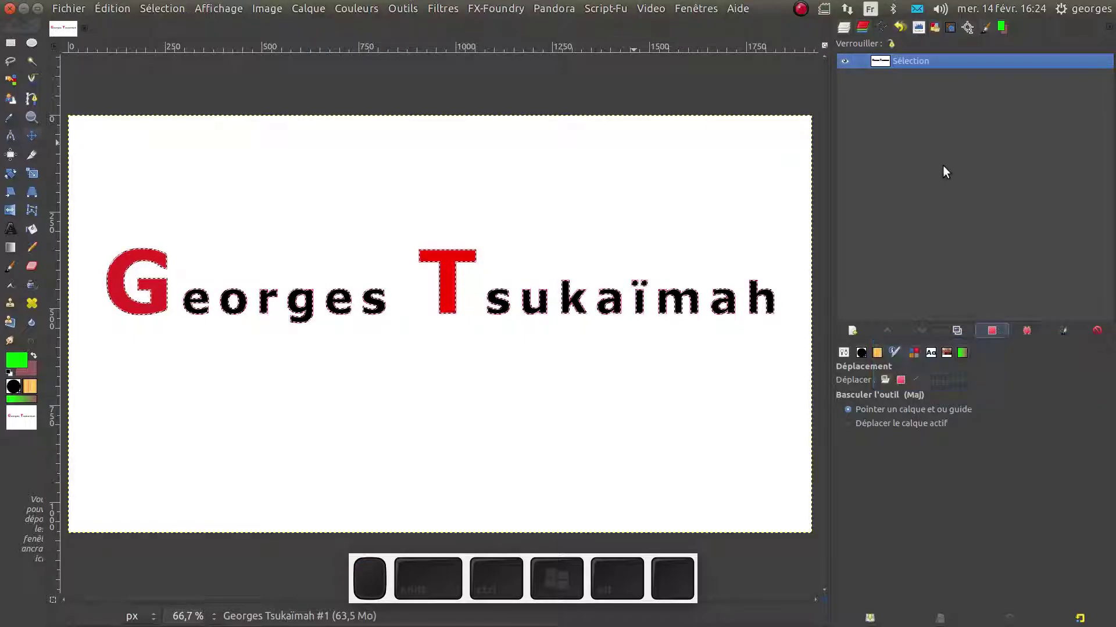
pyautogui.click(848, 29)
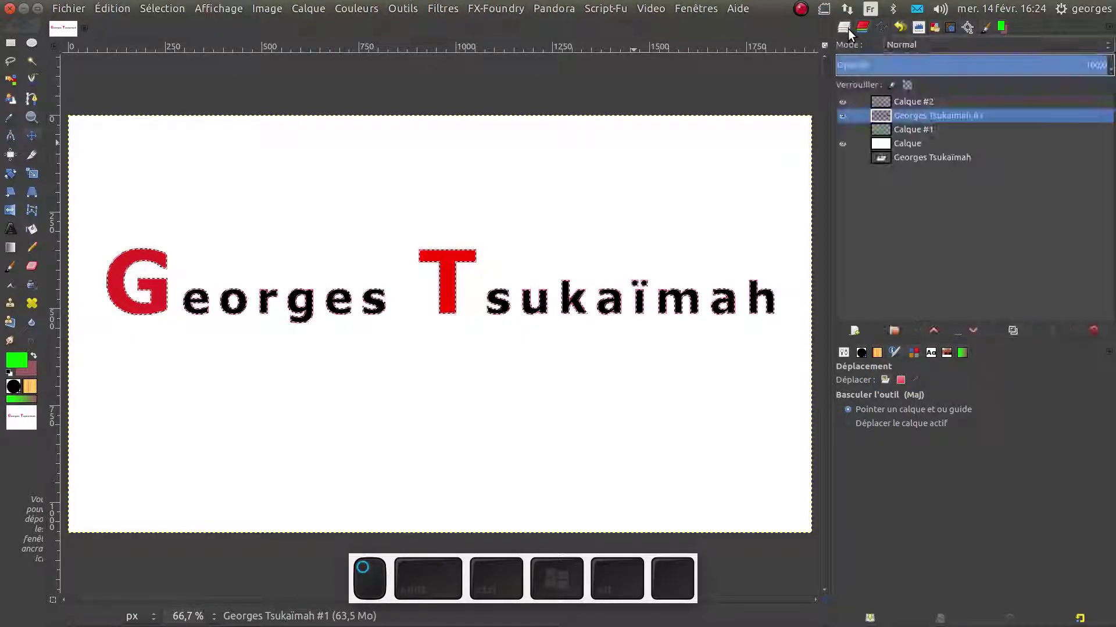
pyautogui.click(881, 26)
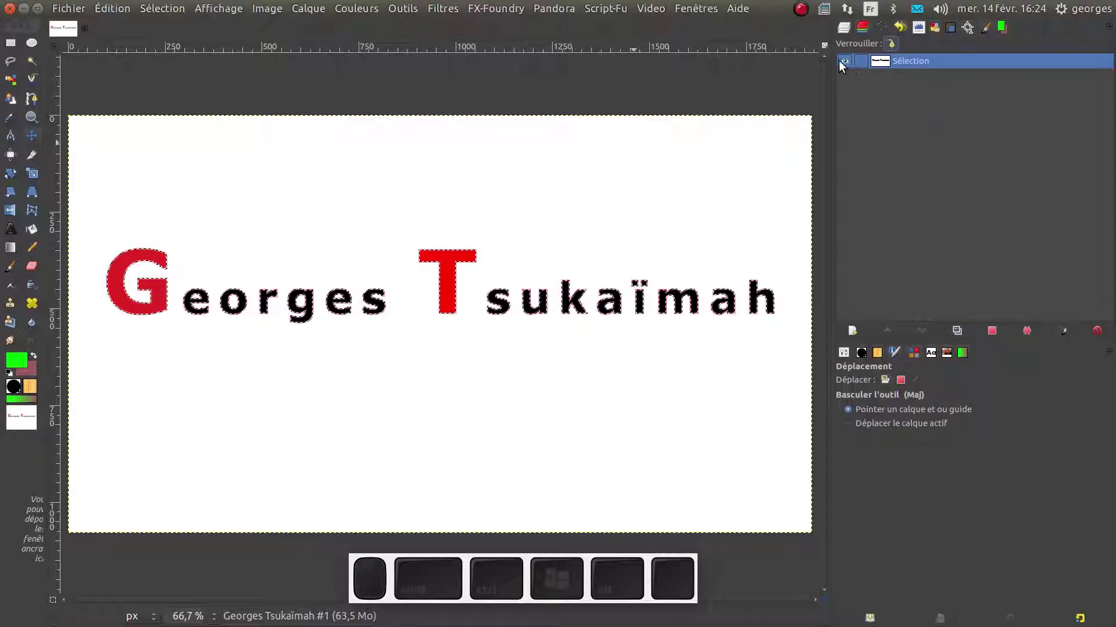
pyautogui.click(845, 29)
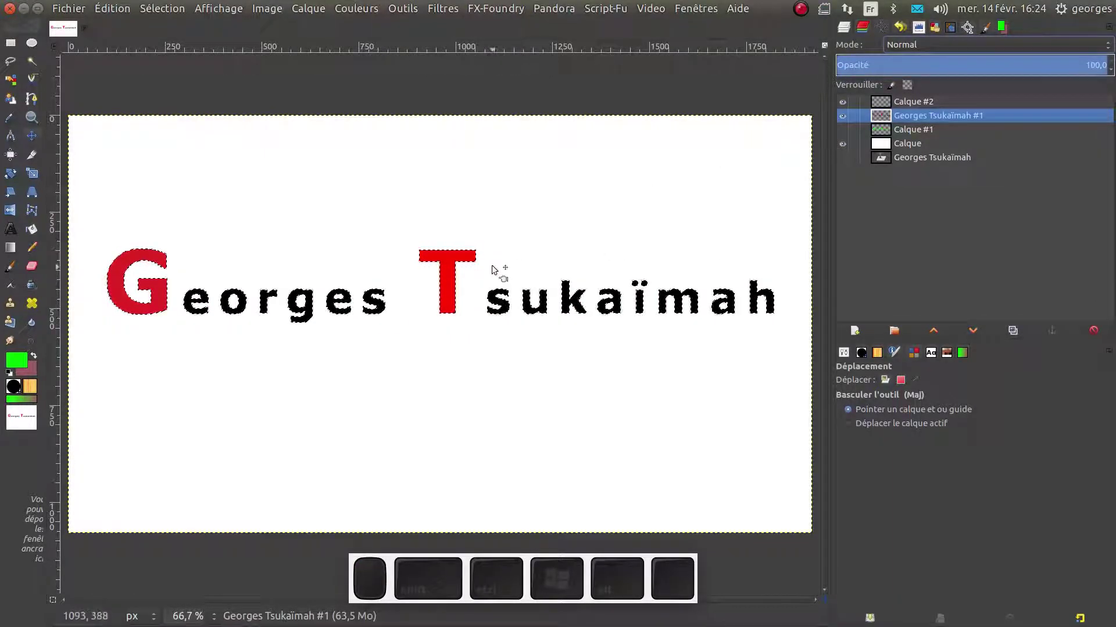
# Grow the letter selection by 5 px and convert it into the new path Sélection #1
pyautogui.click(113, 9)
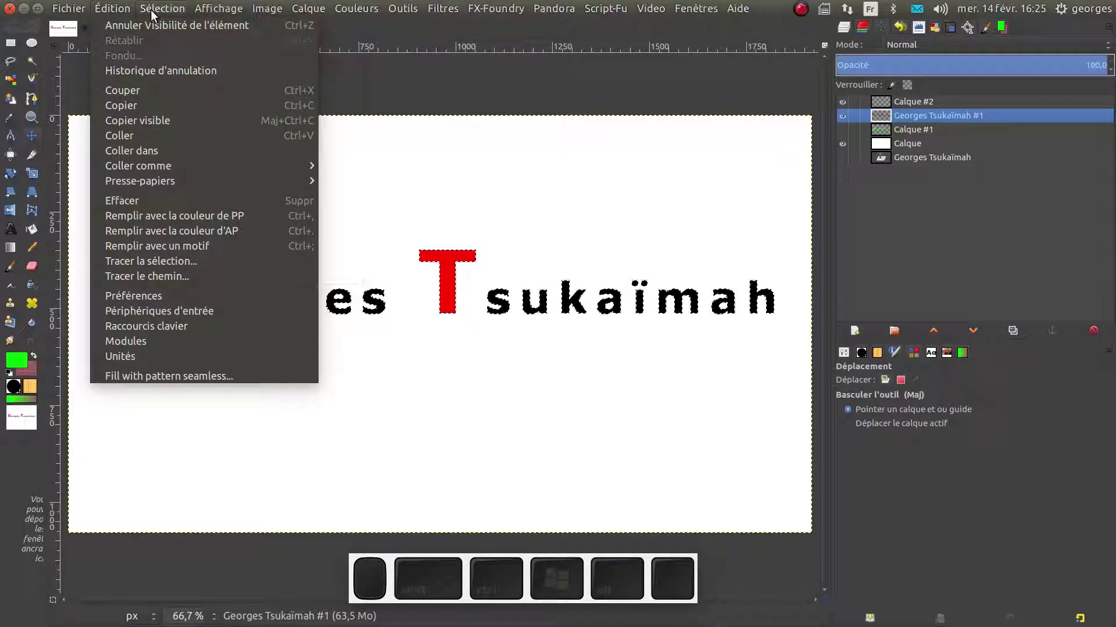
pyautogui.moveTo(157, 9)
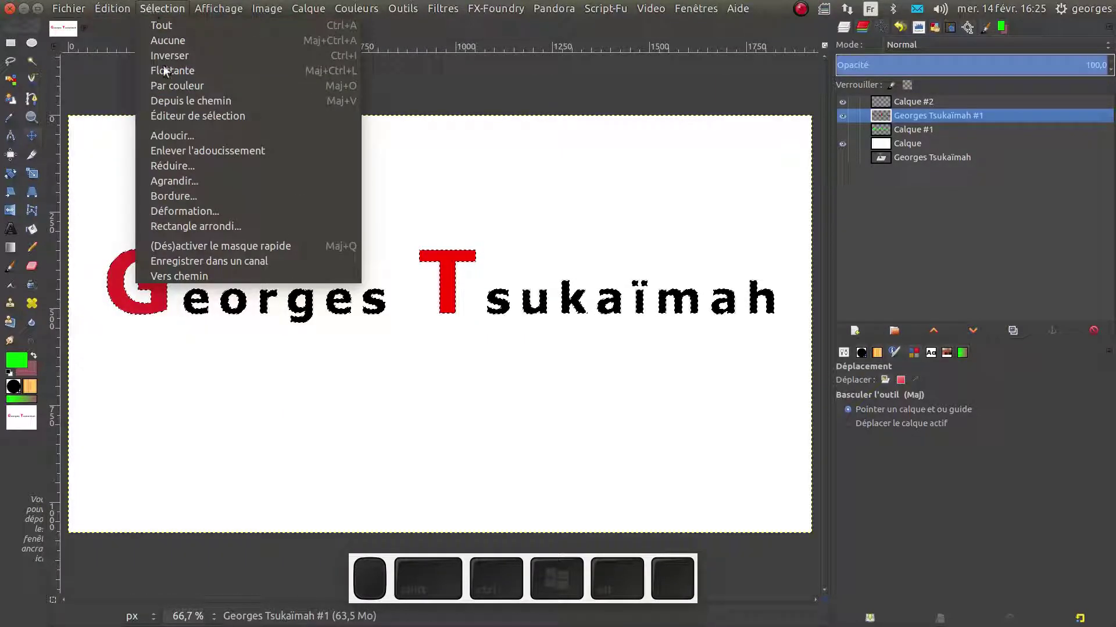
pyautogui.click(172, 181)
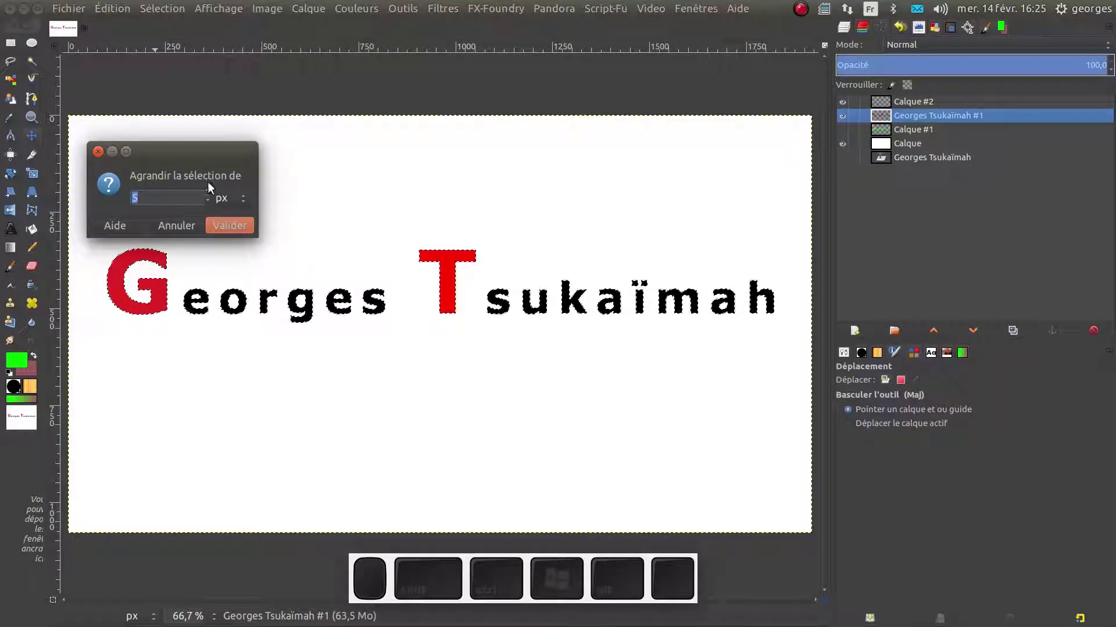
pyautogui.click(236, 227)
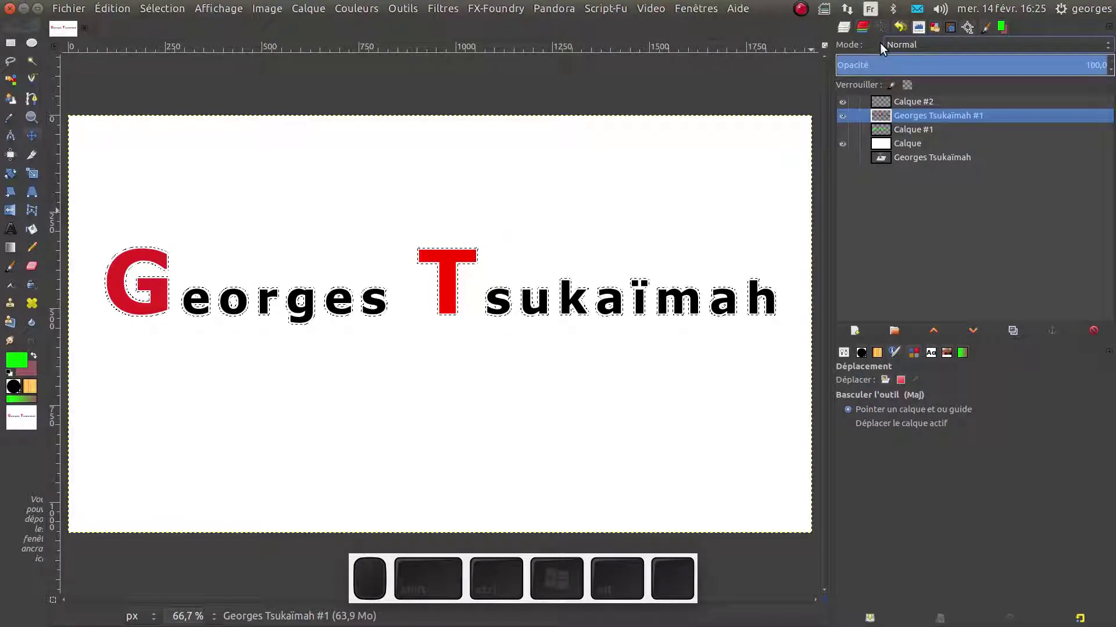
pyautogui.click(878, 26)
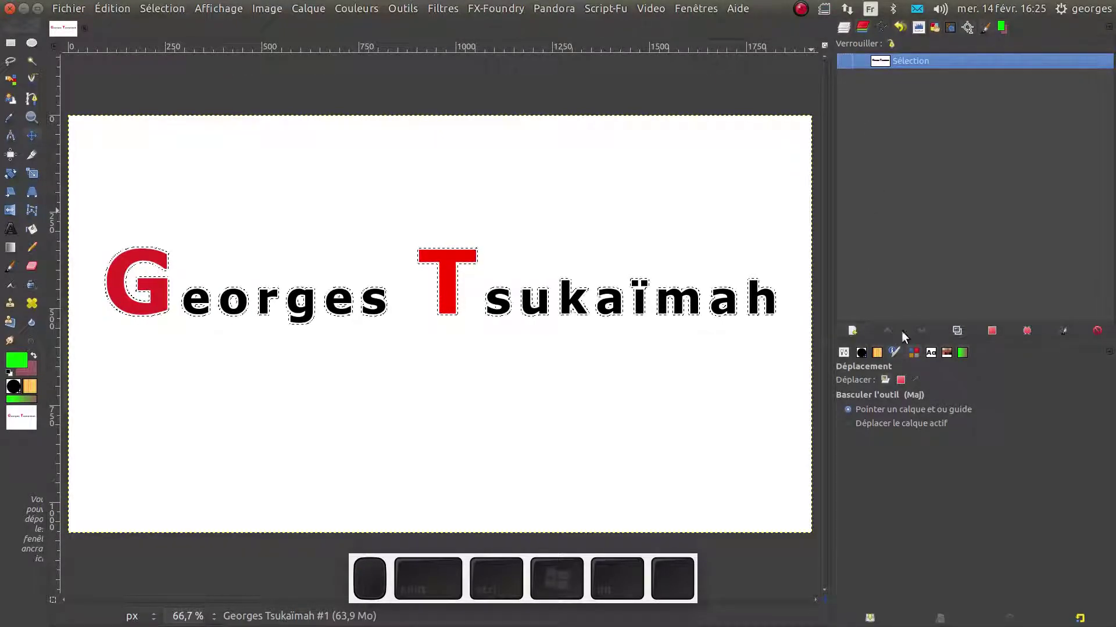
pyautogui.click(1028, 330)
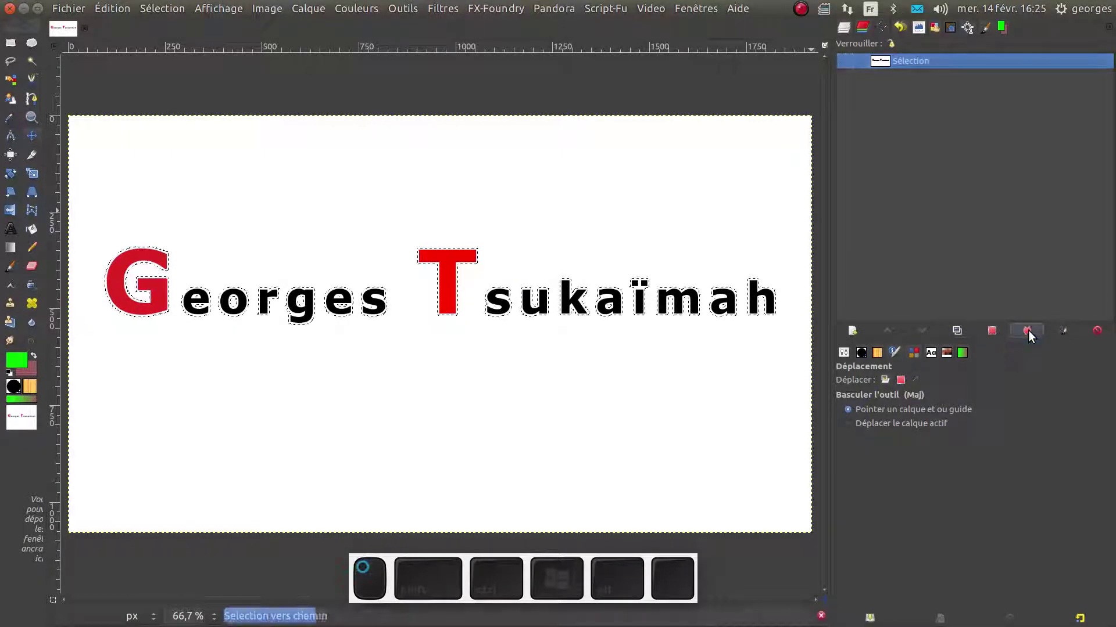
pyautogui.click(905, 61)
pyautogui.click(840, 61)
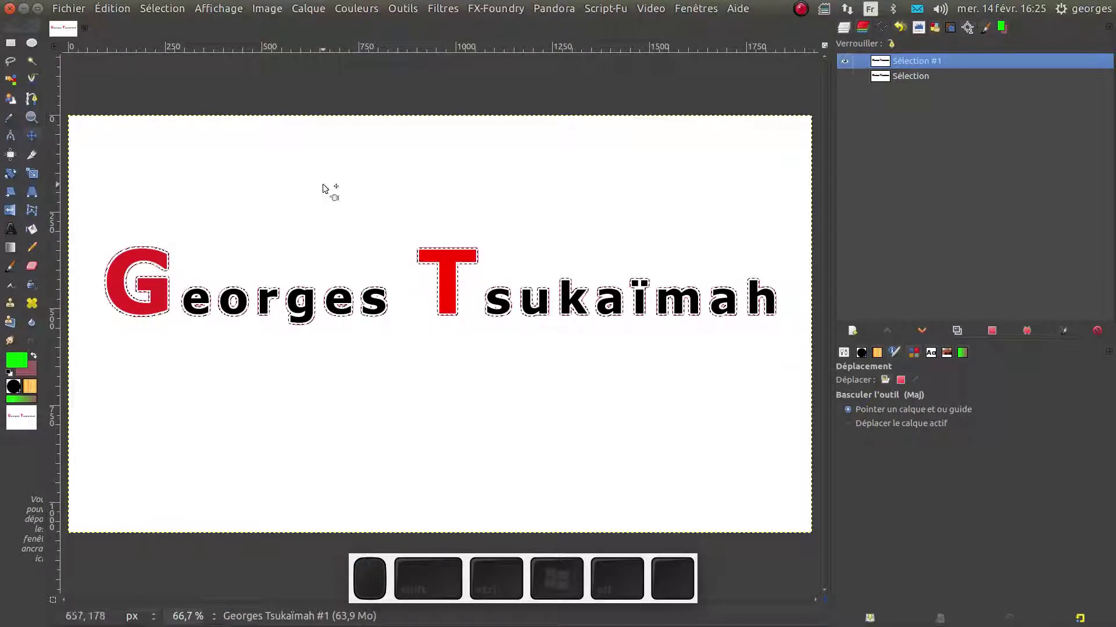
pyautogui.keyDown('super'); pyautogui.scroll(5, 426, 286); pyautogui.keyUp('super')
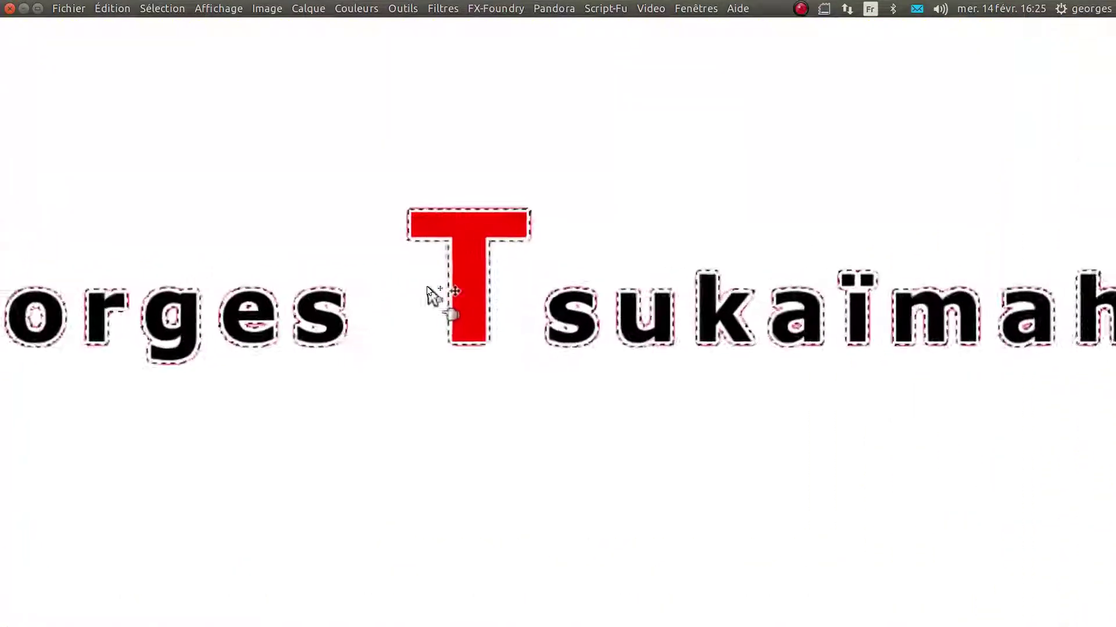
pyautogui.keyDown('super'); pyautogui.scroll(2, 427, 262); pyautogui.keyUp('super')
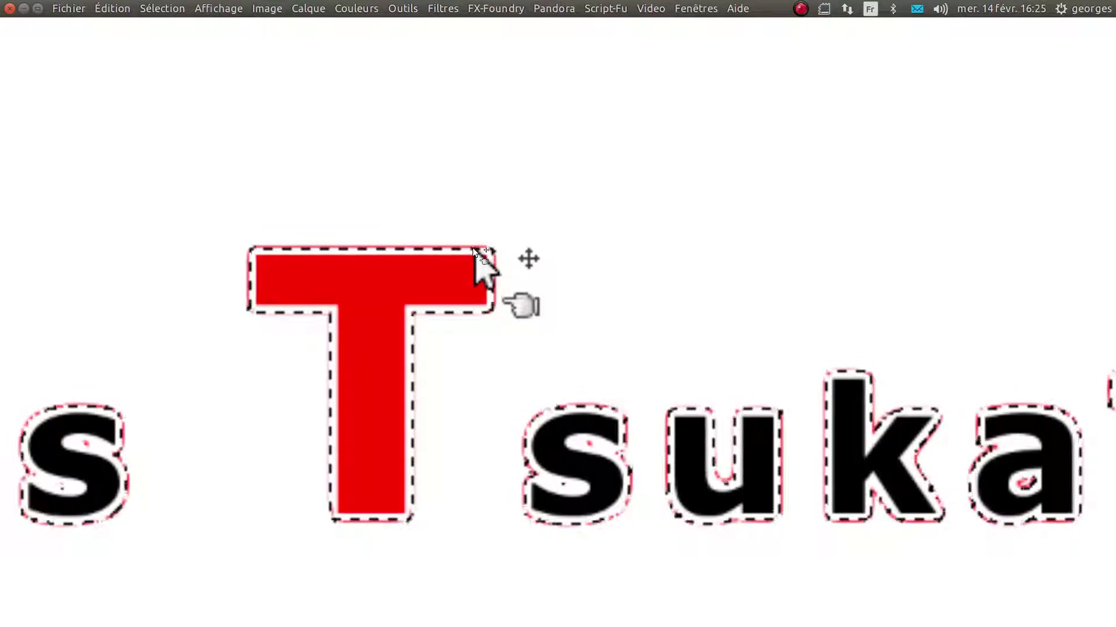
pyautogui.keyDown('super'); pyautogui.scroll(-1, 473, 247); pyautogui.keyUp('super')
pyautogui.keyDown('super'); pyautogui.scroll(-3, 473, 249); pyautogui.keyUp('super')
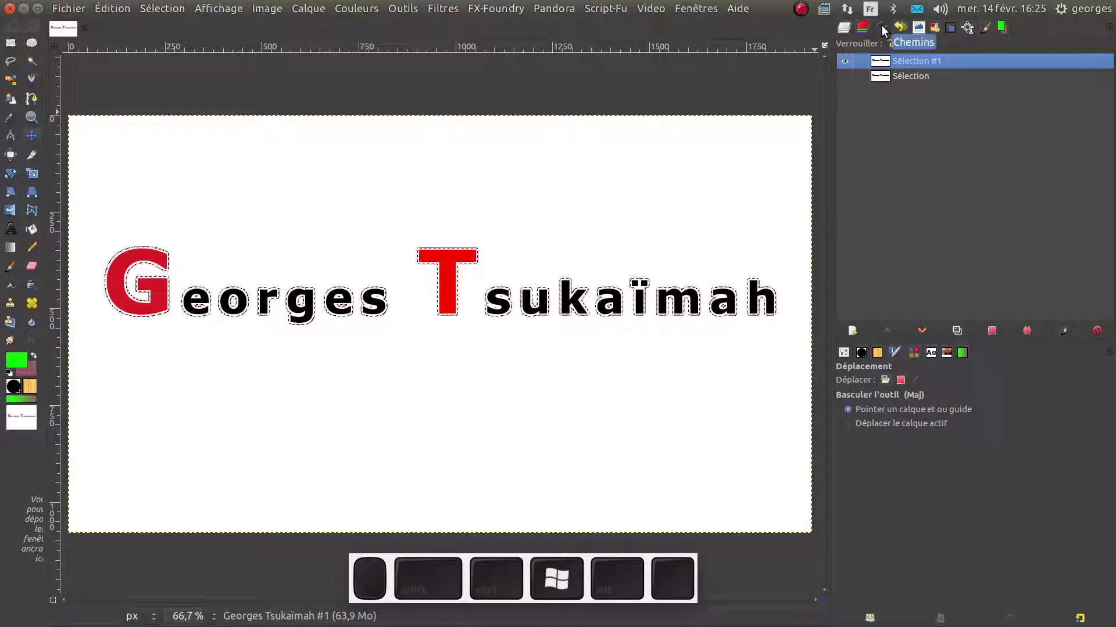
# Stroke the Sélection #1 path with a 10 px pattern line in the Pointillés dotted dash preset
pyautogui.click(1064, 331)
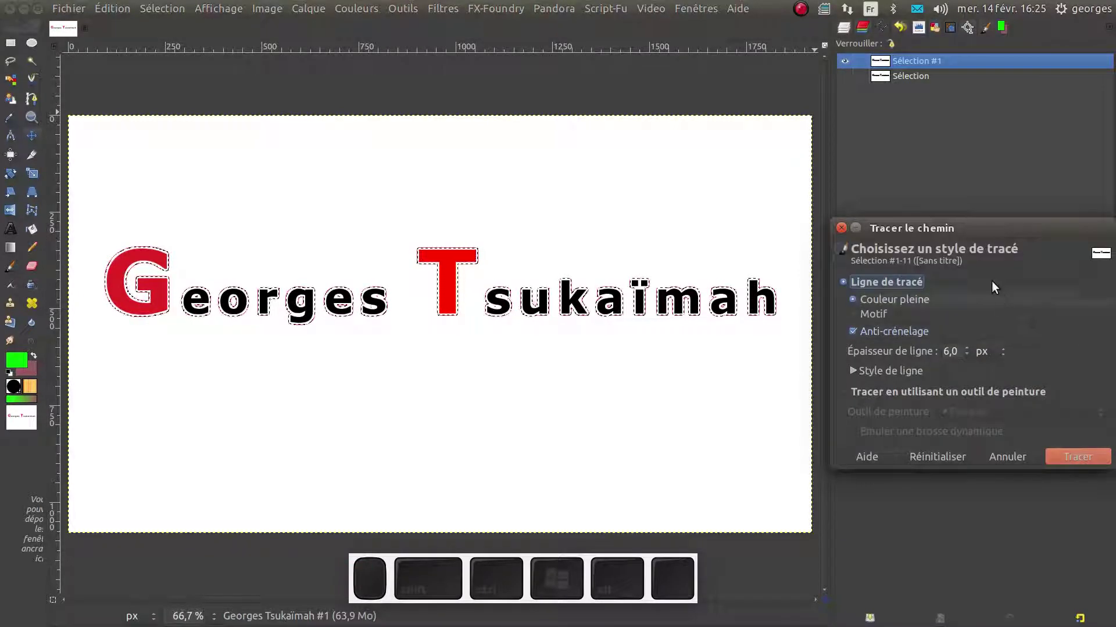
pyautogui.moveTo(995, 227); pyautogui.dragTo(538, 180)
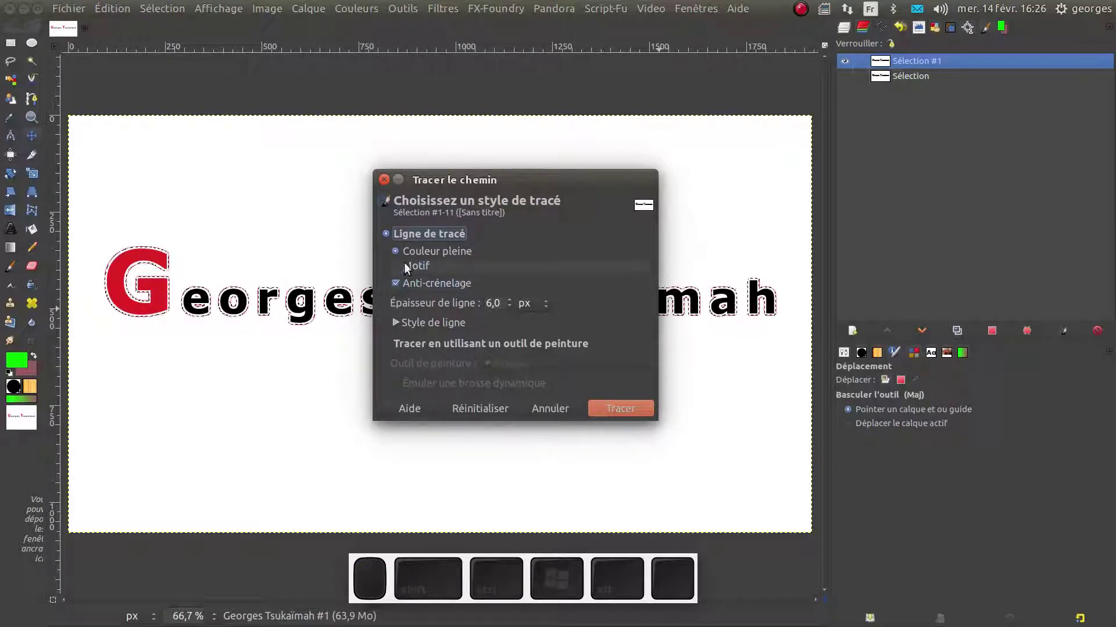
pyautogui.click(428, 264)
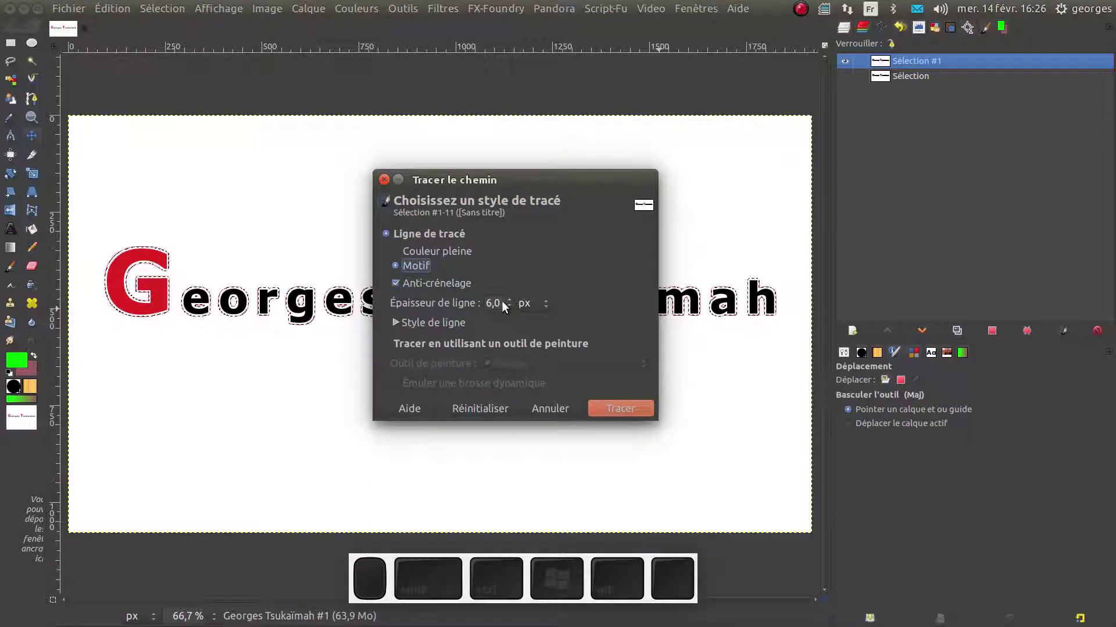
pyautogui.moveTo(500, 302); pyautogui.dragTo(473, 302)
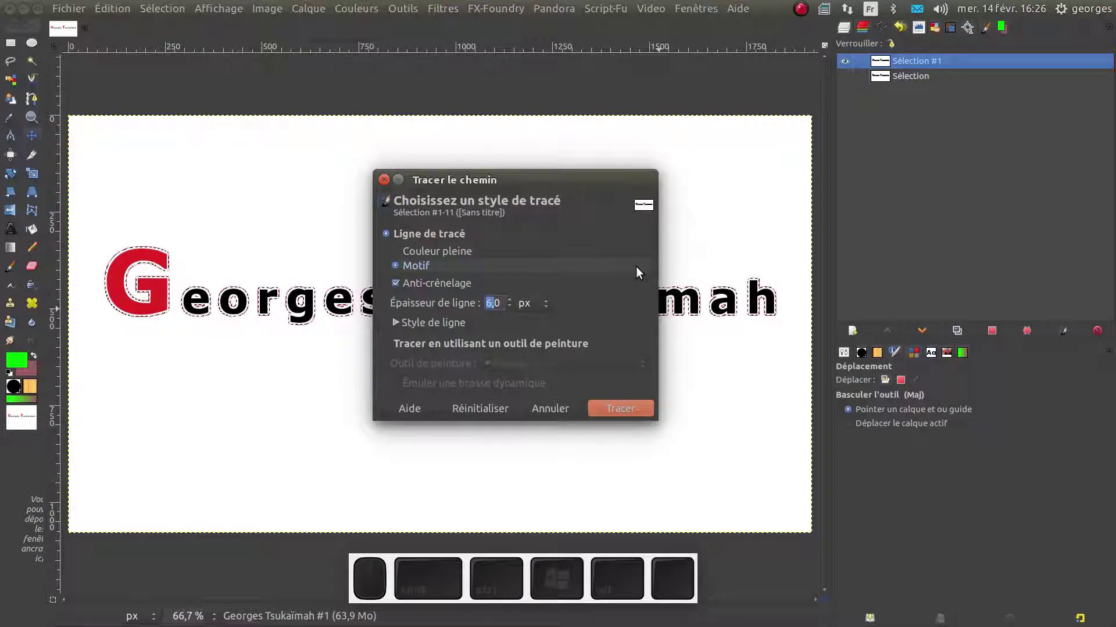
pyautogui.write('20')
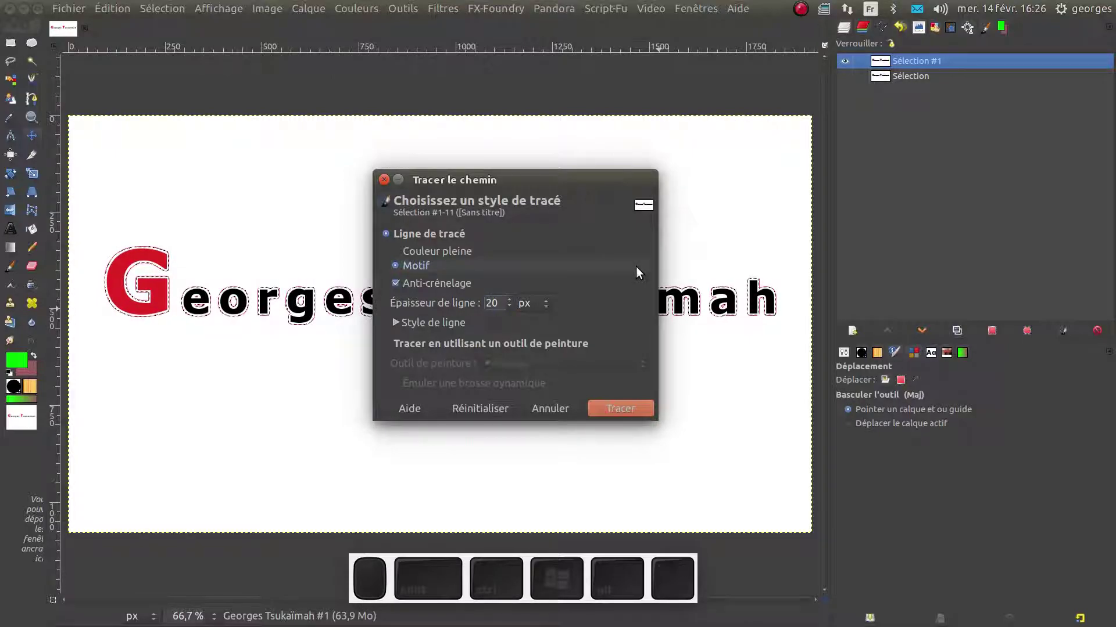
pyautogui.press('BackSpace')
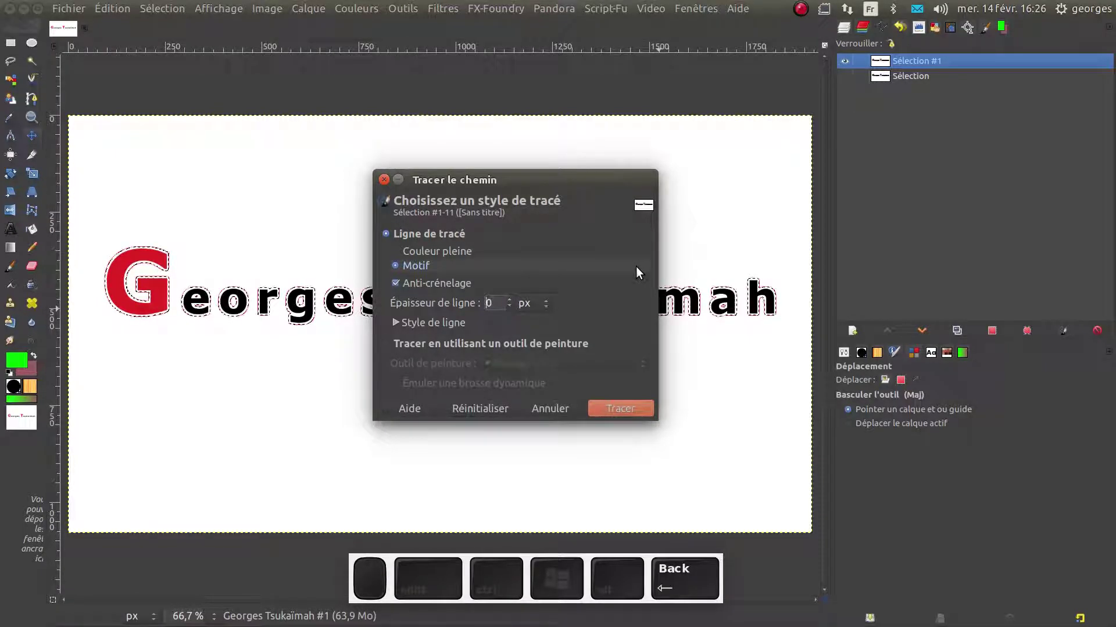
pyautogui.write('1')
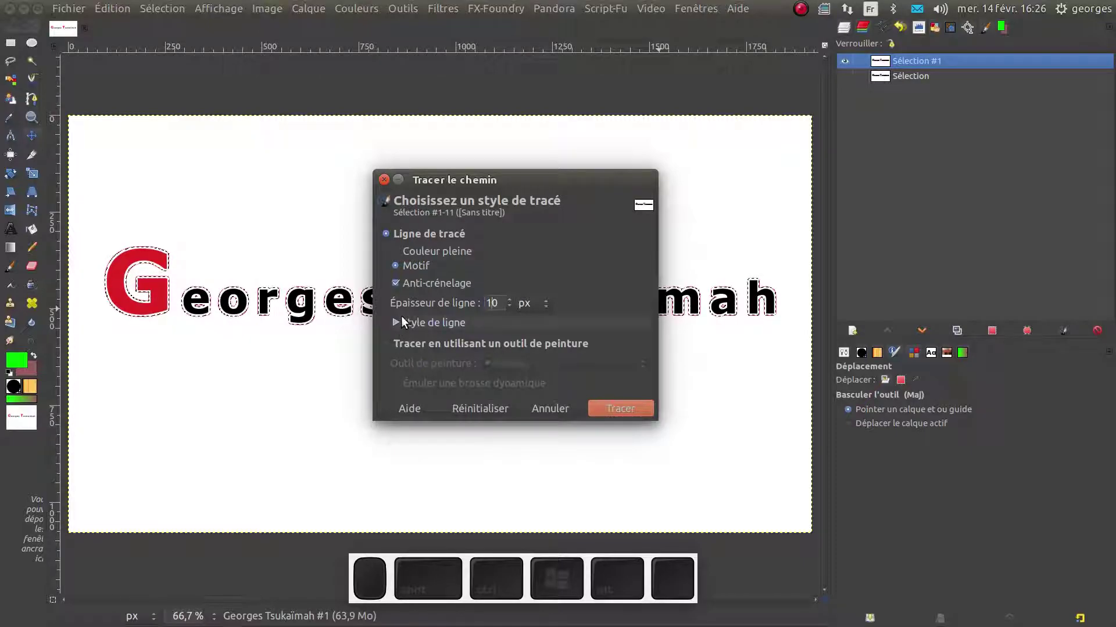
pyautogui.click(399, 323)
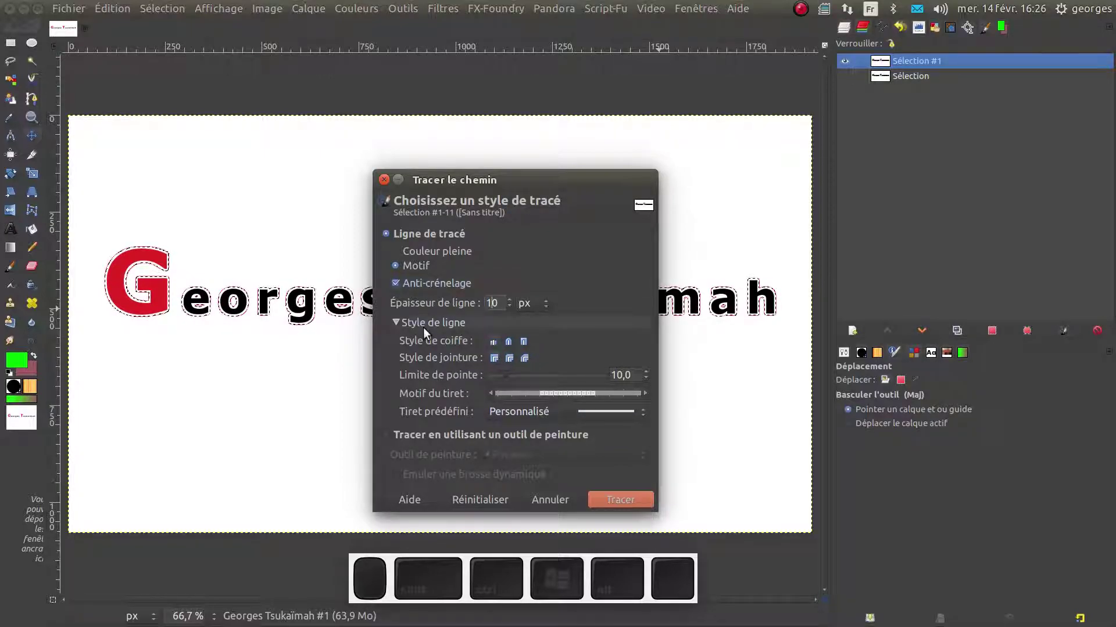
pyautogui.click(524, 413)
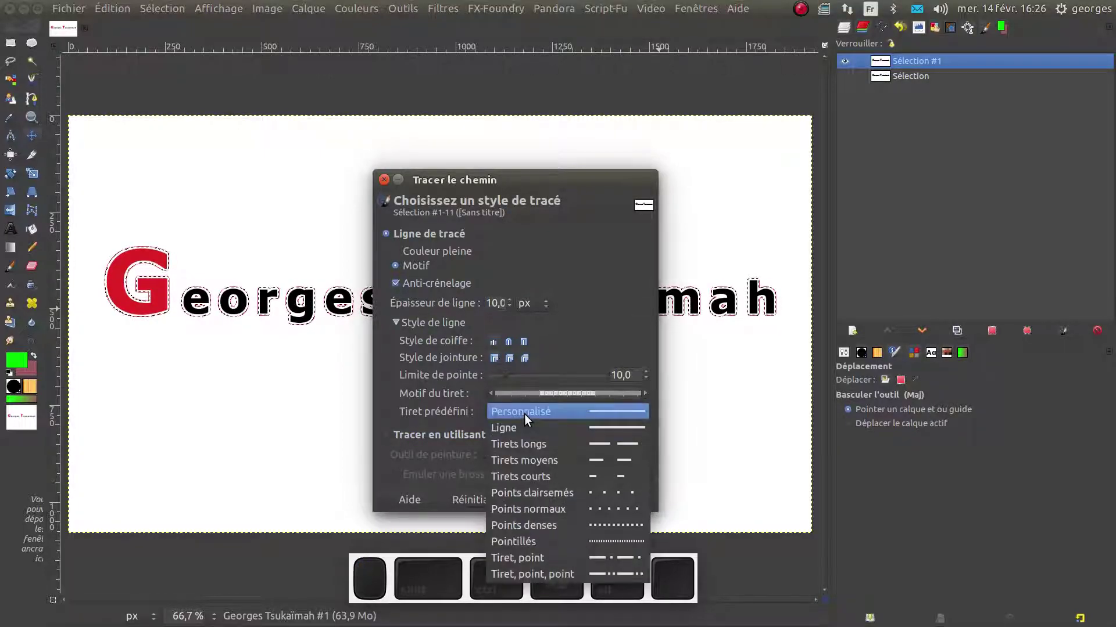
pyautogui.click(600, 537)
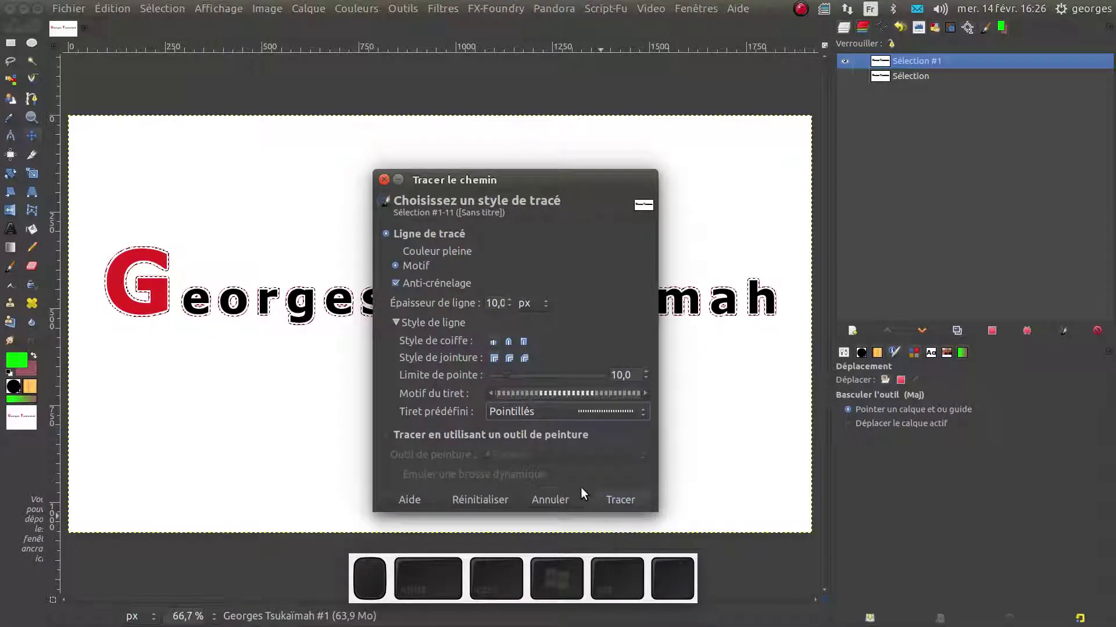
pyautogui.click(615, 501)
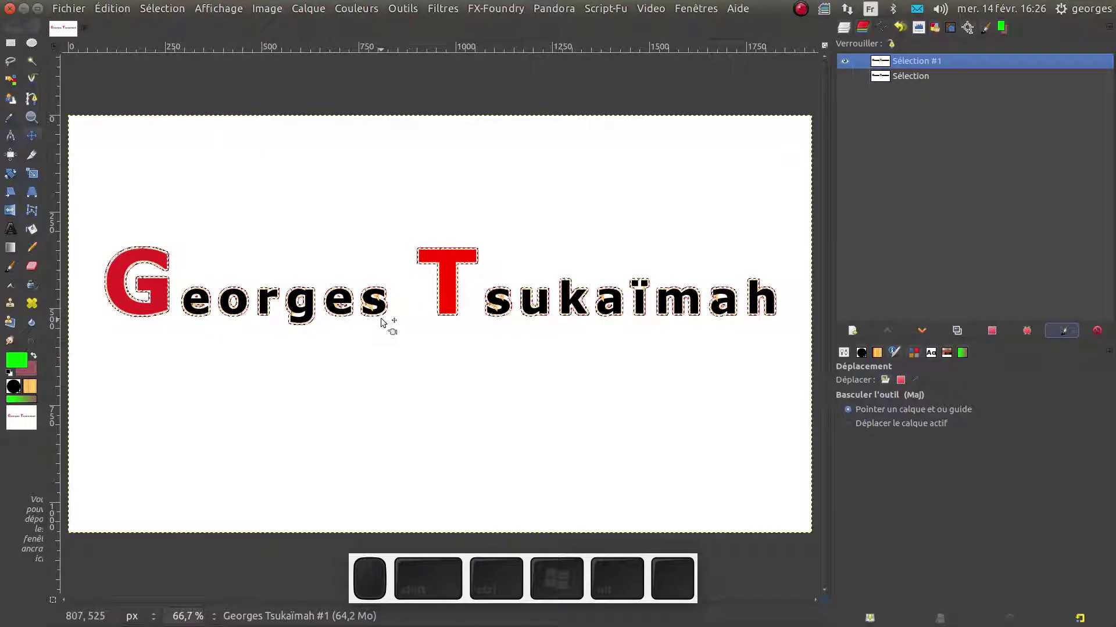
# Zoom to 300%, deselect, hide the Sélection #1 path, and undo the dotted stroke
pyautogui.keyDown('ctrl'); pyautogui.scroll(2, 356, 363); pyautogui.keyUp('ctrl')
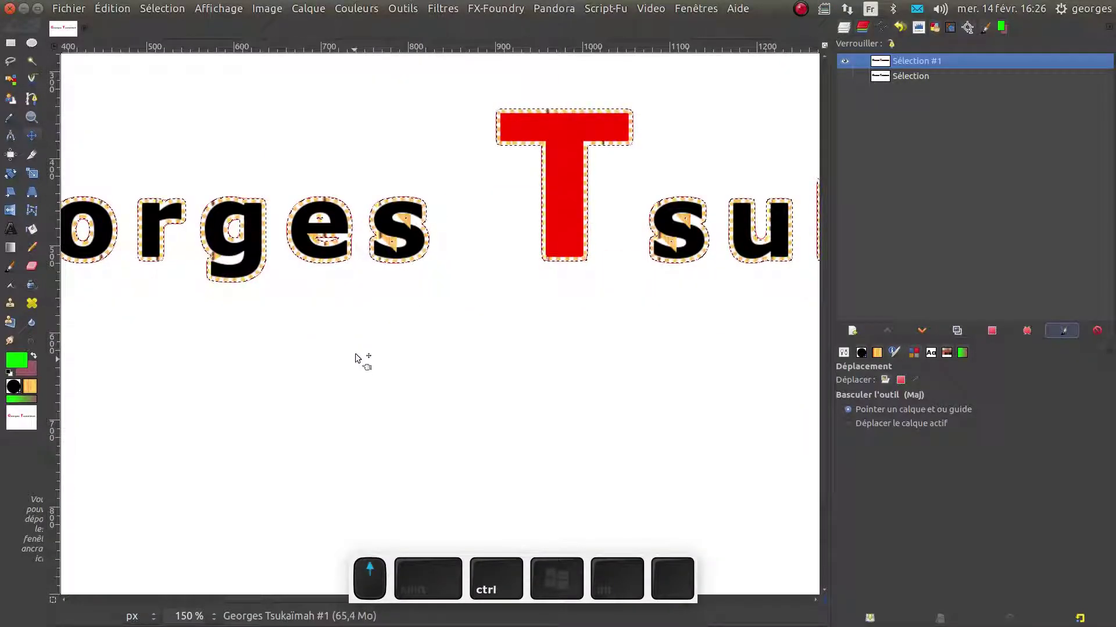
pyautogui.keyDown('ctrl'); pyautogui.scroll(2, 361, 366); pyautogui.keyUp('ctrl')
pyautogui.scroll(5, 401, 279)
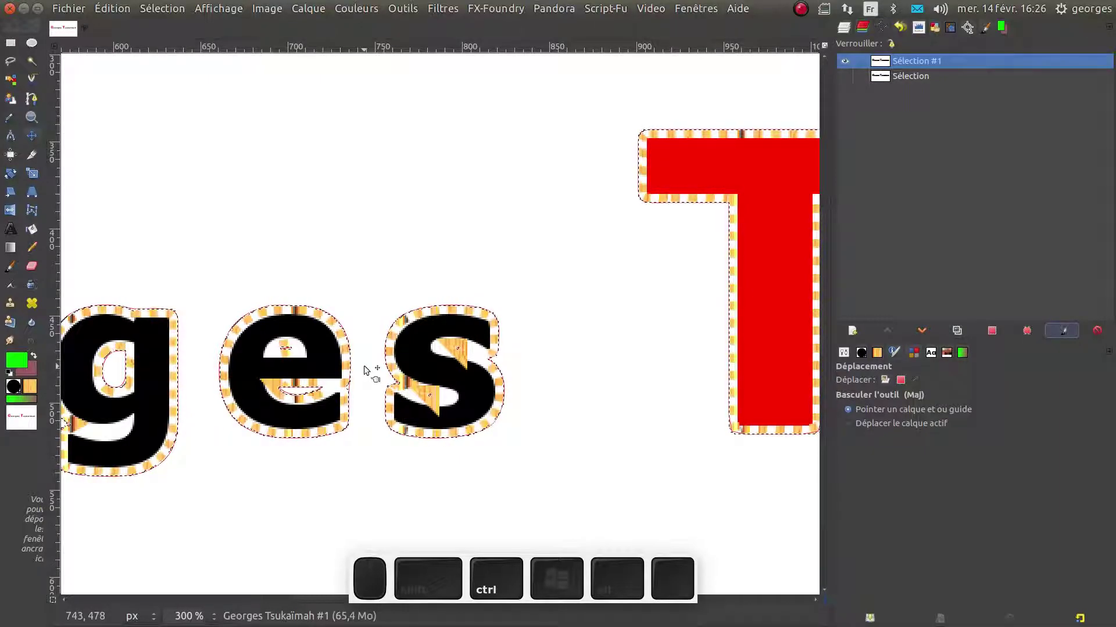
pyautogui.hotkey('ctrl', 'shift', 'a')
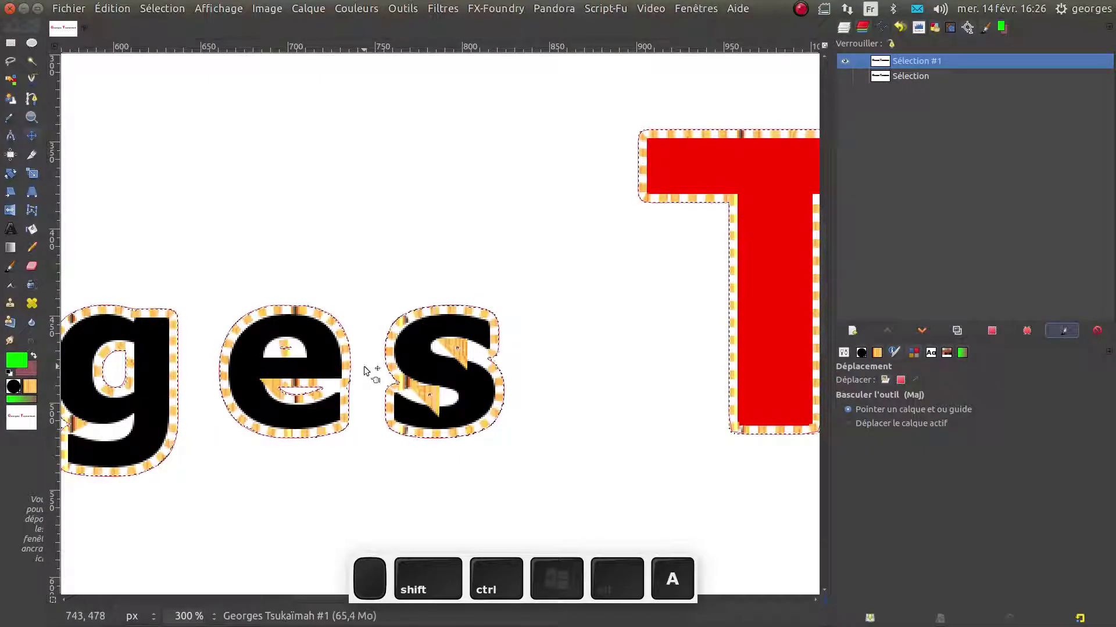
pyautogui.click(843, 61)
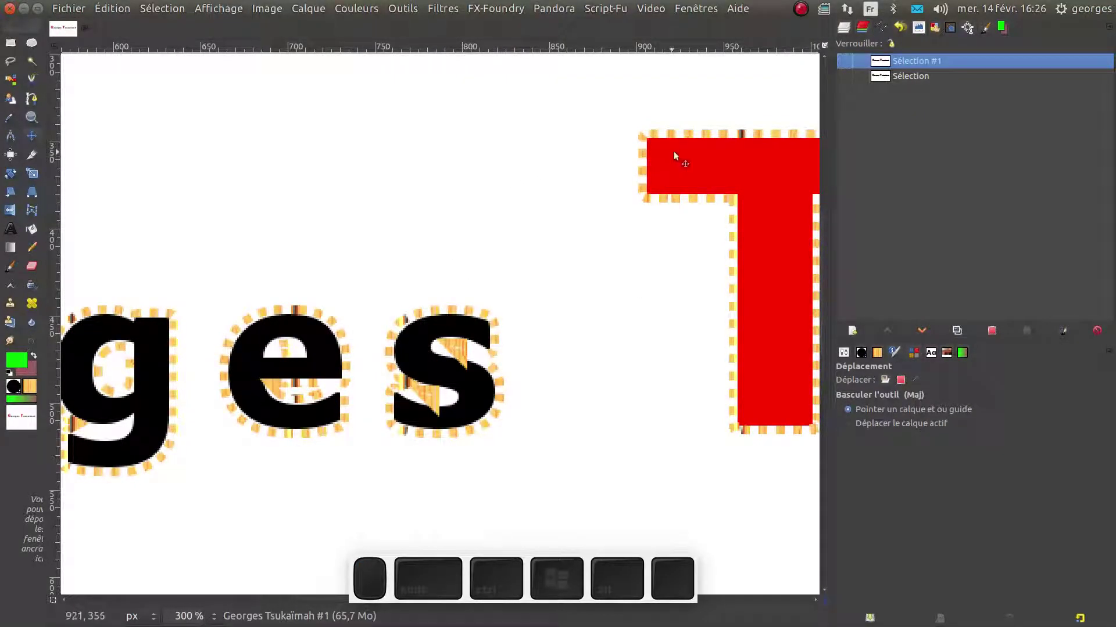
pyautogui.hotkey('ctrl', 'z')
pyautogui.hotkey('ctrl', 'z')
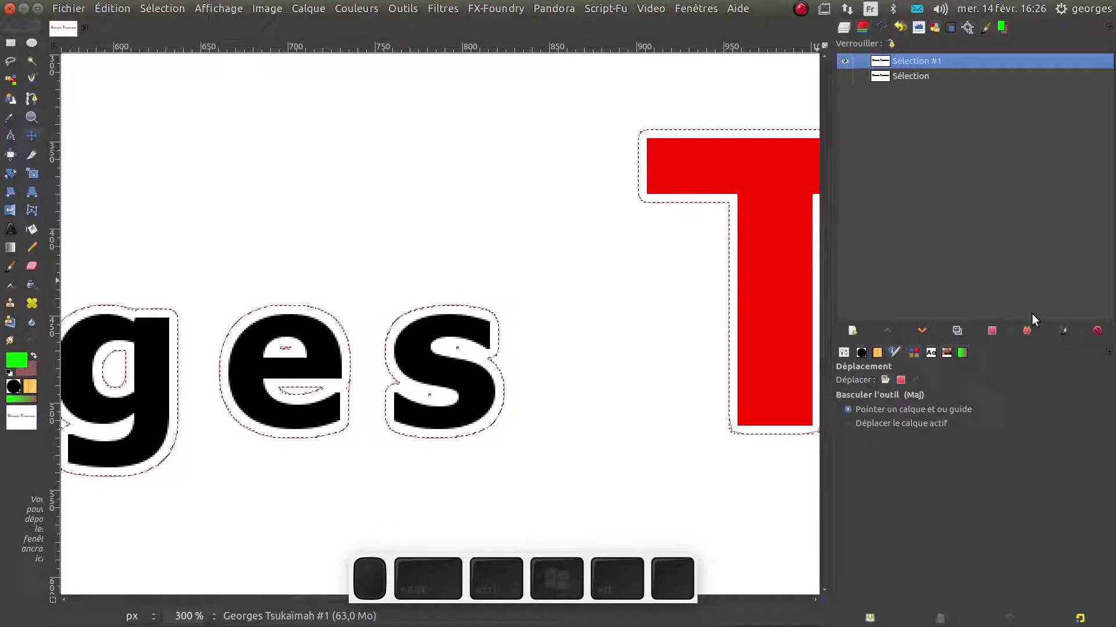
# Reopen the stroke settings and try stroking with the Aérographe paint tool, emulating brush dynamics
pyautogui.click(1066, 335)
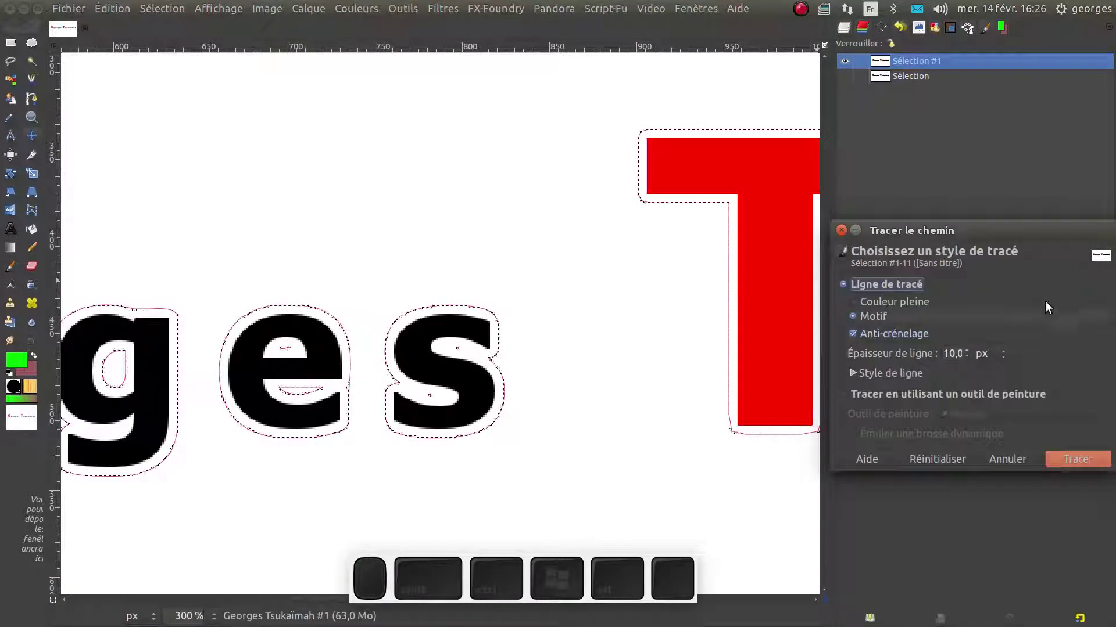
pyautogui.moveTo(1024, 229); pyautogui.dragTo(360, 172)
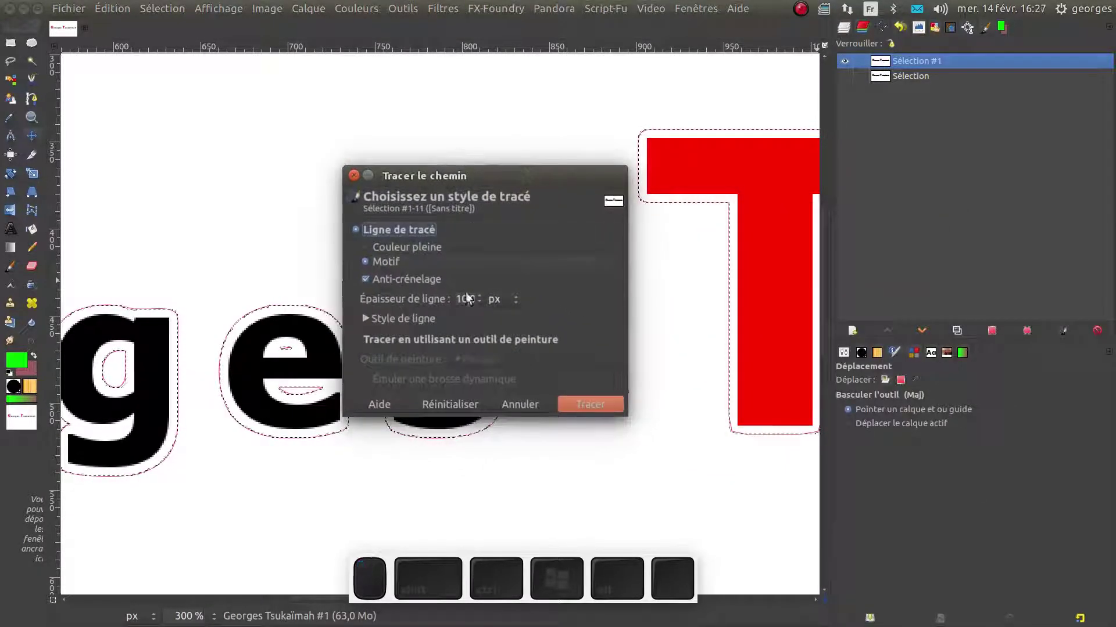
pyautogui.click(366, 340)
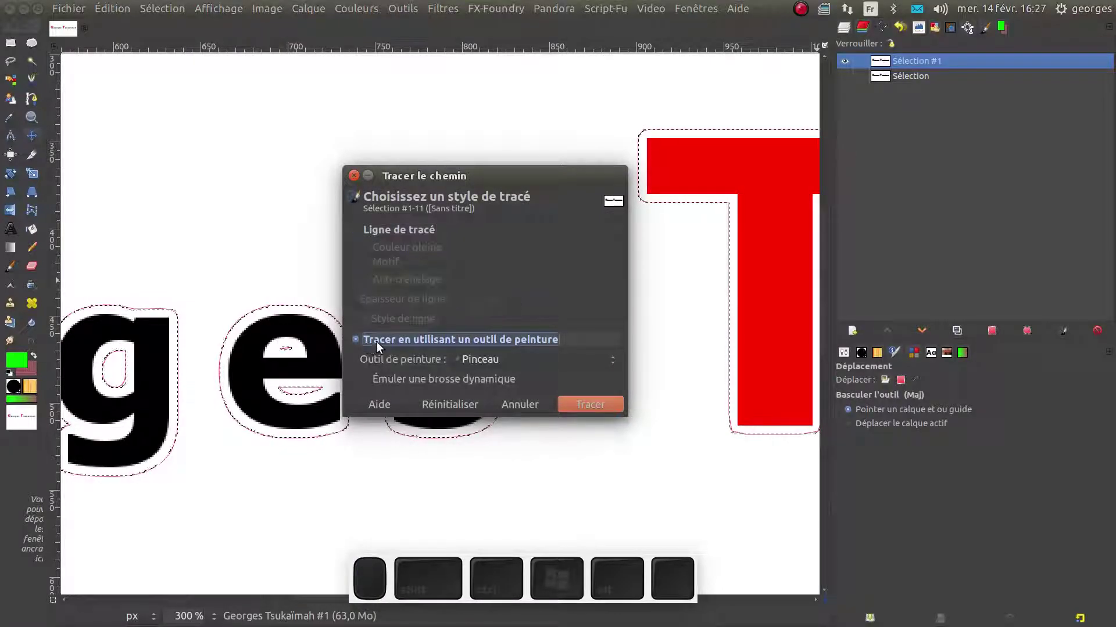
pyautogui.click(417, 381)
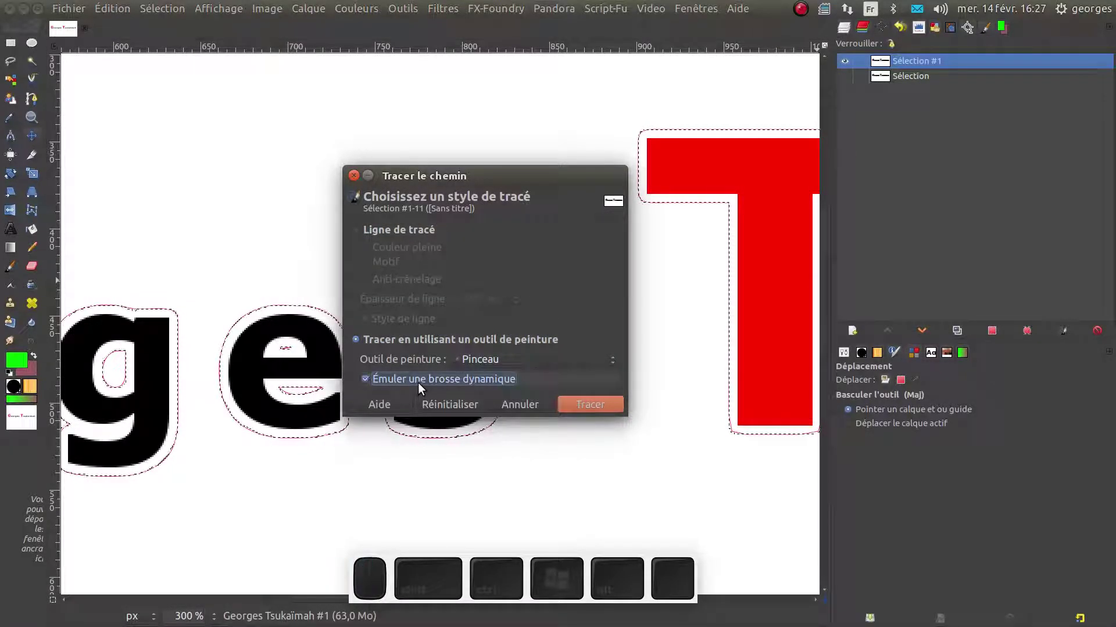
pyautogui.click(575, 358)
pyautogui.click(573, 357)
pyautogui.click(572, 356)
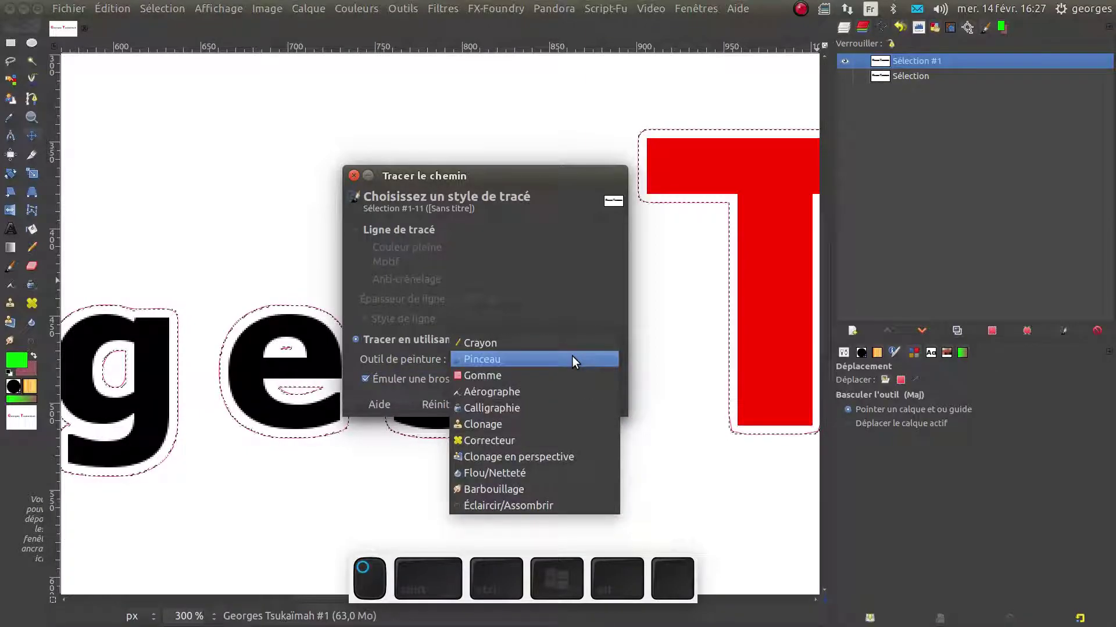
pyautogui.click(540, 395)
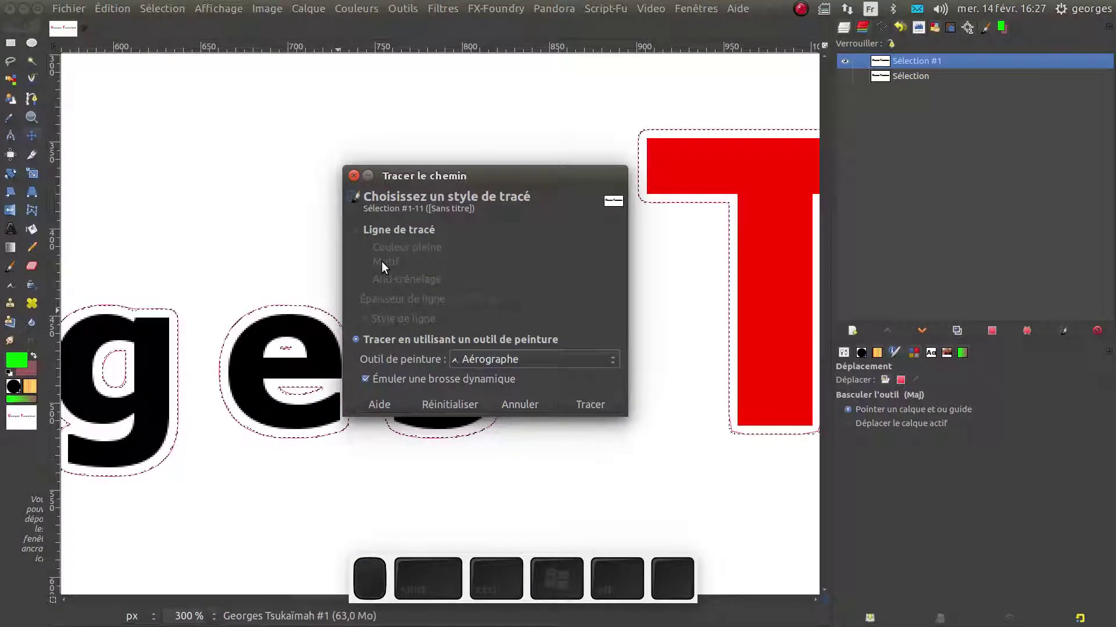
# Switch the stroke back to a 10 px line filled with the pattern
pyautogui.click(361, 231)
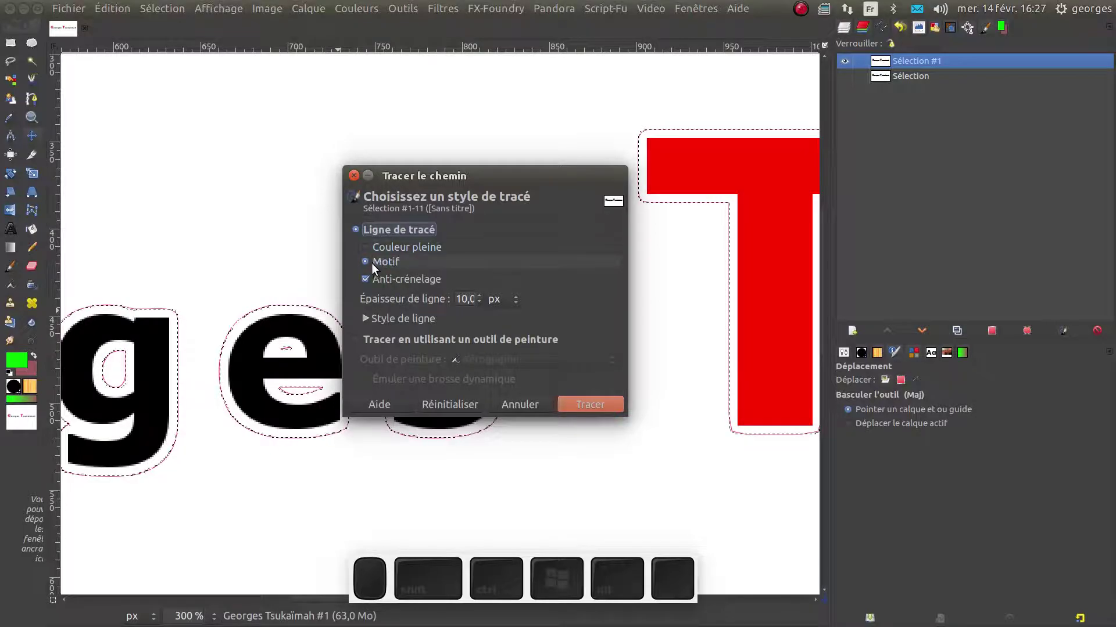
pyautogui.click(368, 249)
pyautogui.click(367, 261)
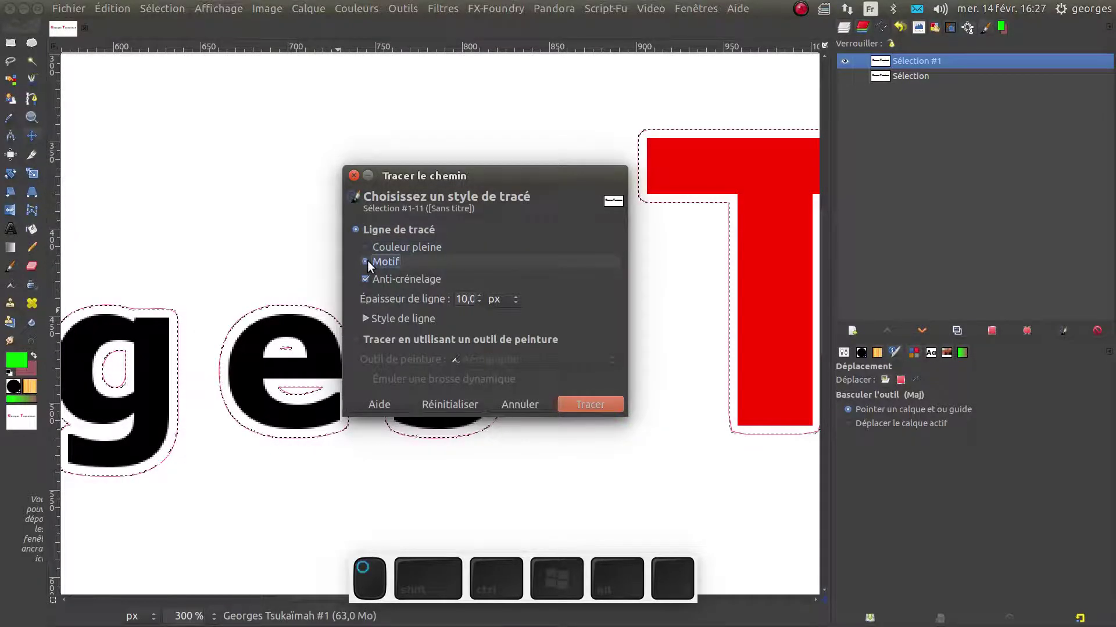
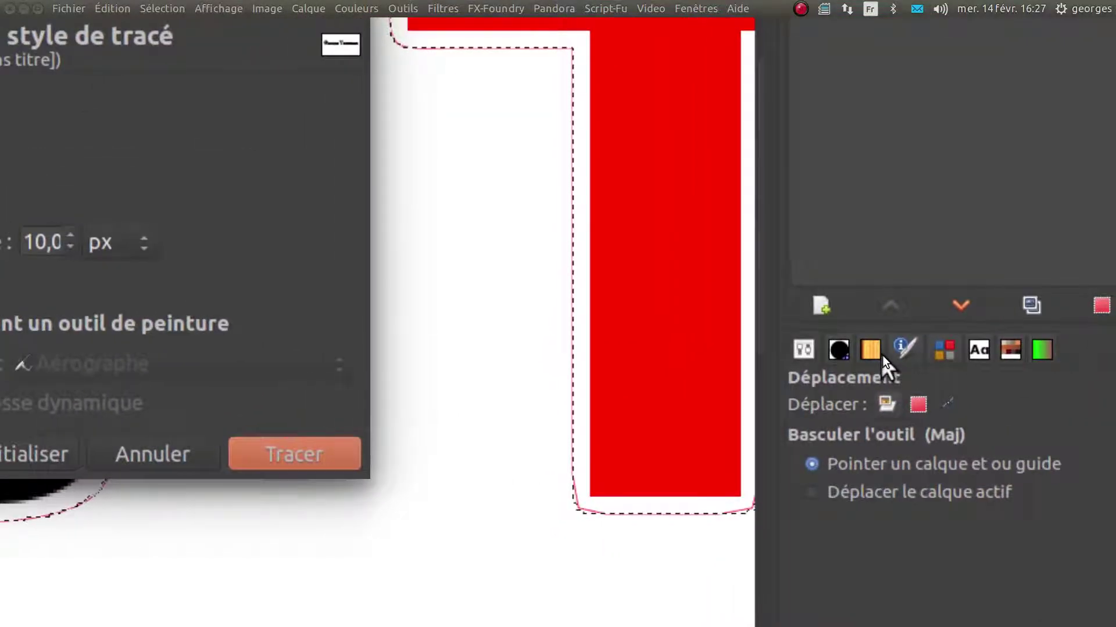
# Choose the yellow-and-black Warning! (20×20) pattern for stroking the path
pyautogui.click(875, 351)
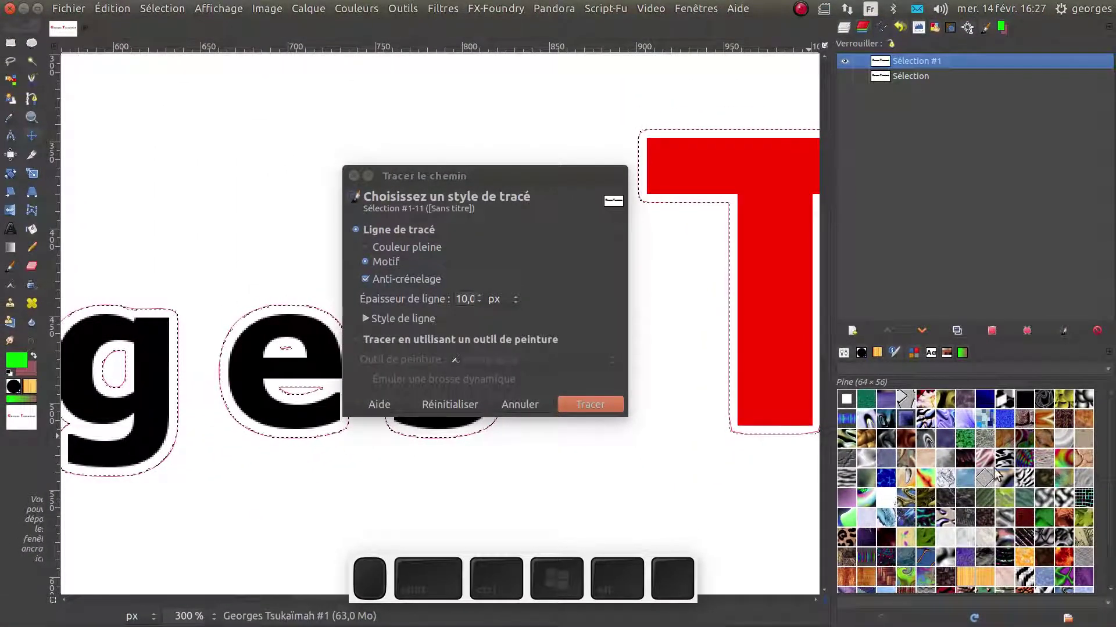
pyautogui.scroll(-3, 1014, 524)
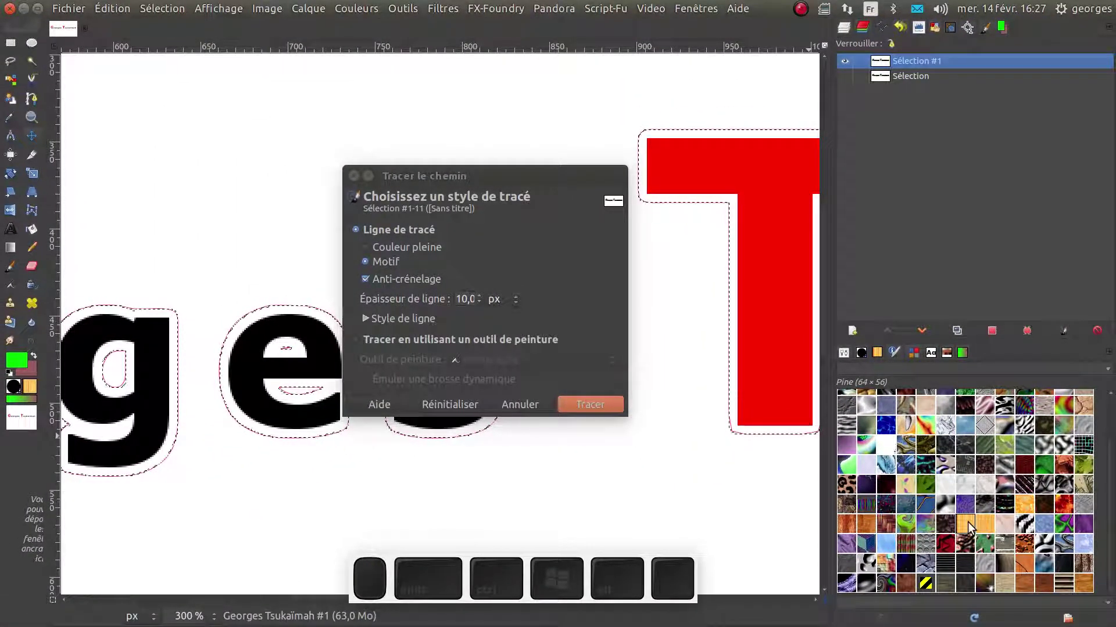
pyautogui.click(925, 584)
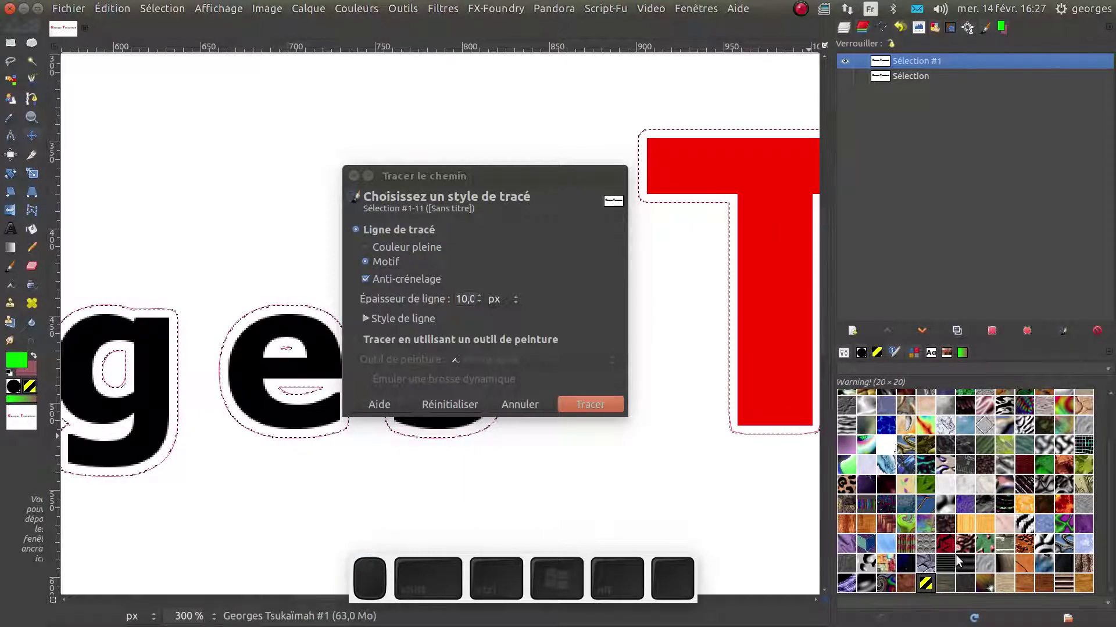
pyautogui.scroll(4, 957, 556)
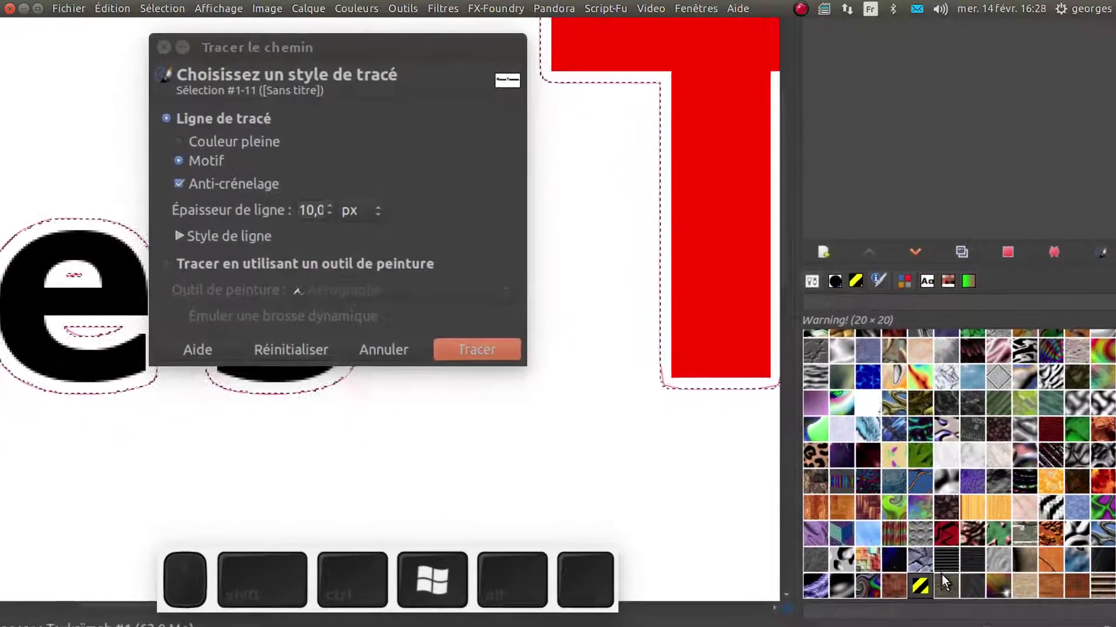
pyautogui.scroll(5, 940, 574)
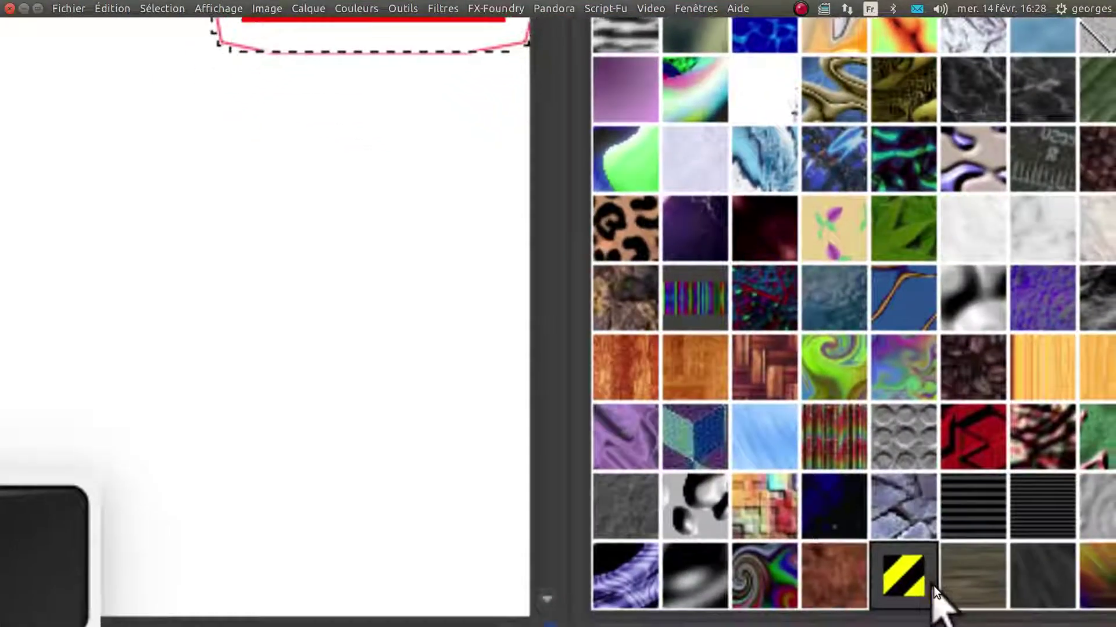
pyautogui.scroll(-8, 921, 585)
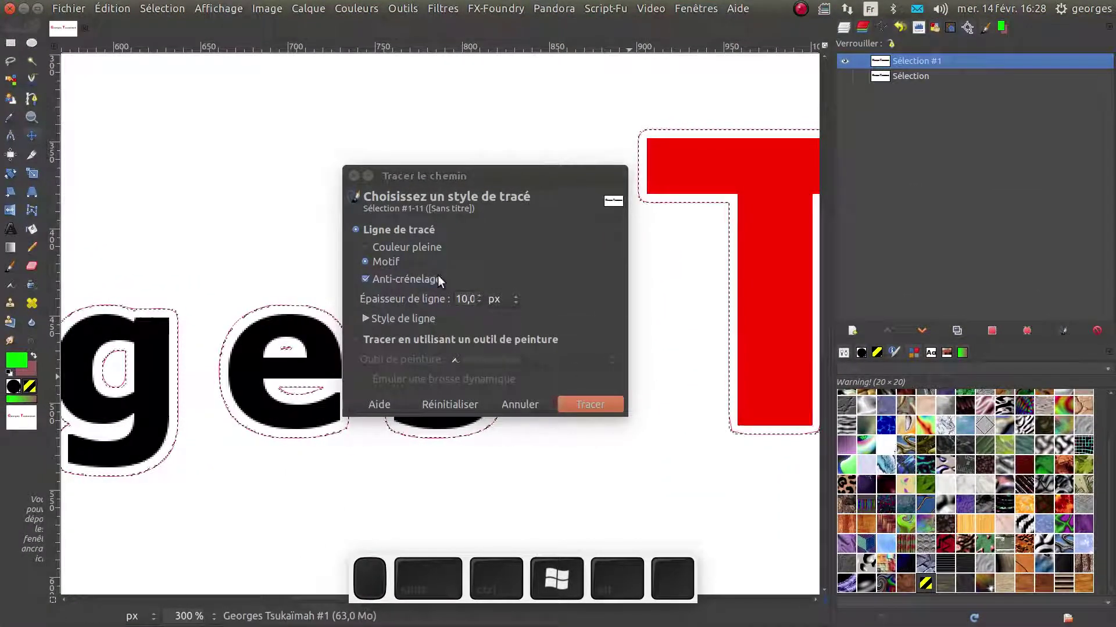
# Set the stroke to solid colour, 1 px width, Points denses dashes, then switch to painting with the Aérographe
pyautogui.click(363, 247)
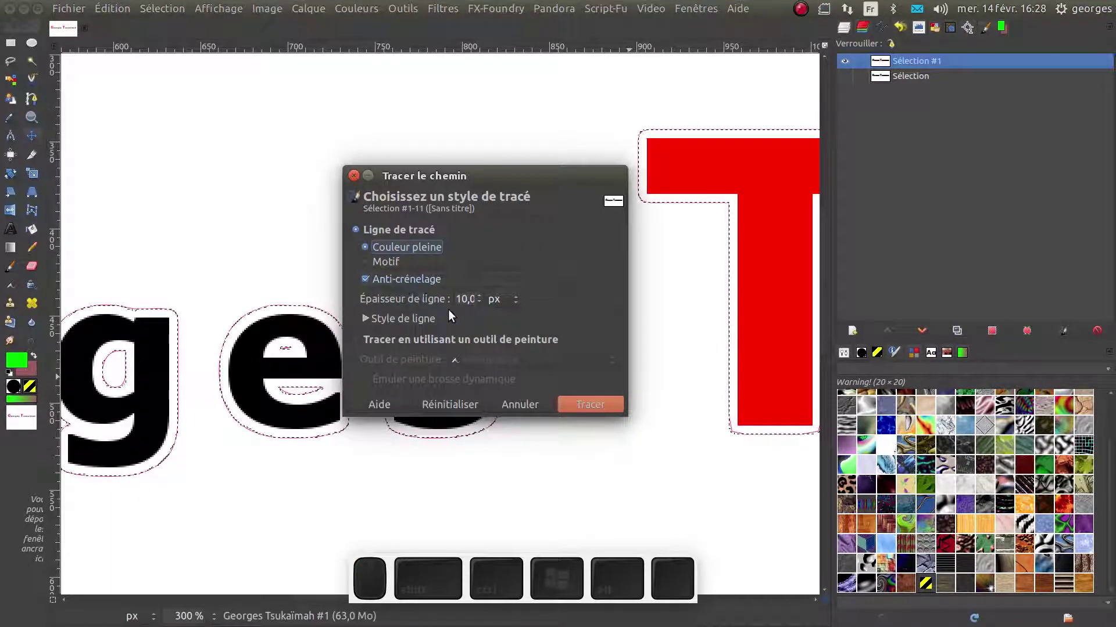
pyautogui.moveTo(475, 299); pyautogui.dragTo(444, 299)
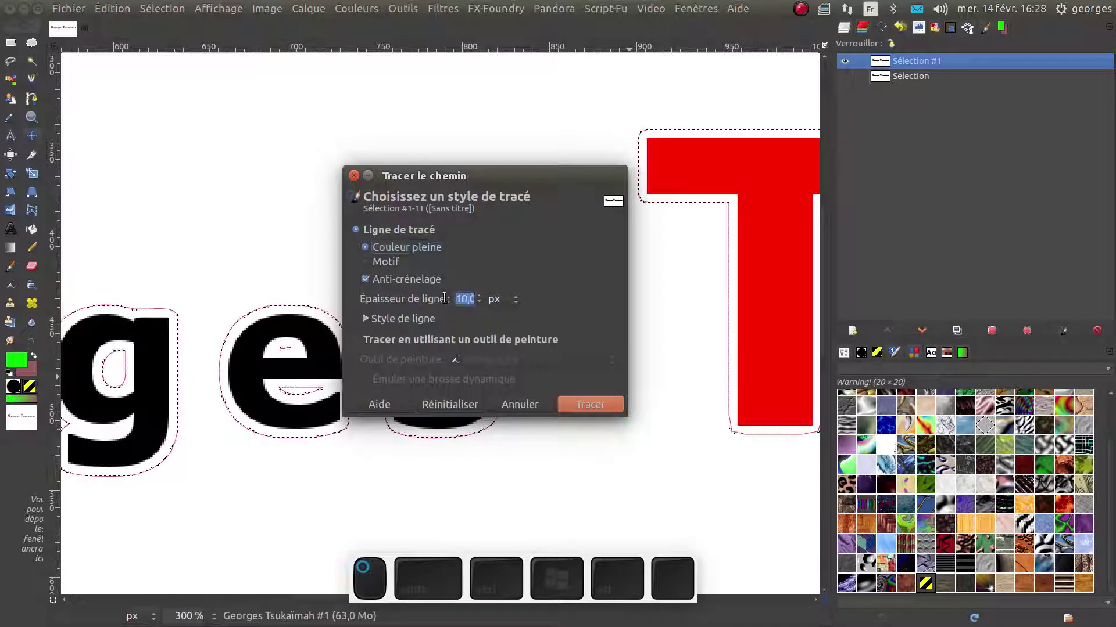
pyautogui.write('1')
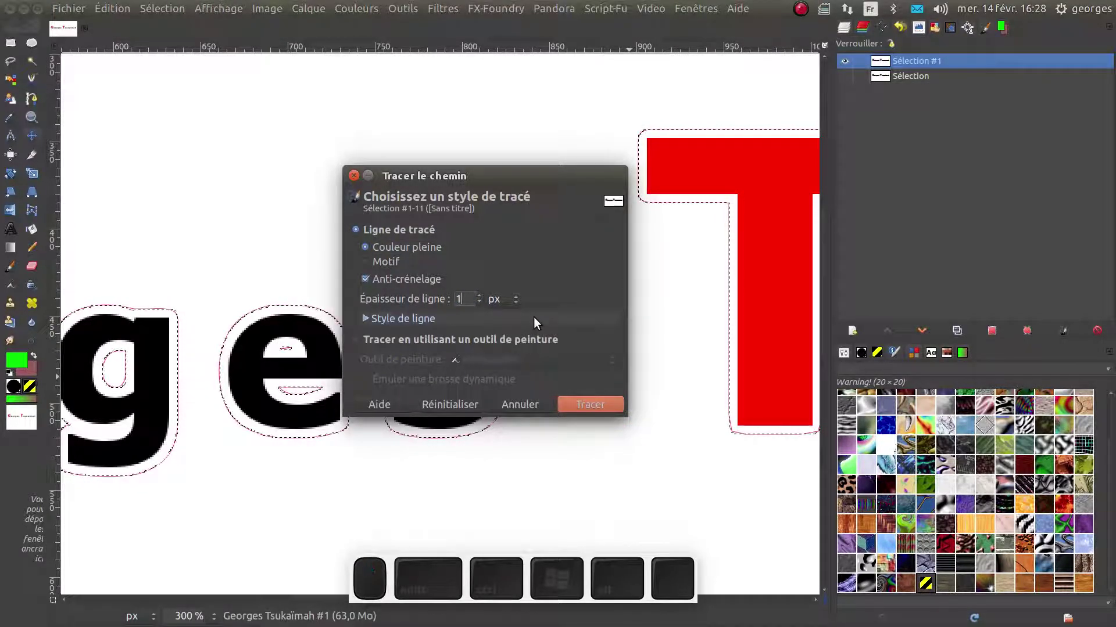
pyautogui.click(519, 316)
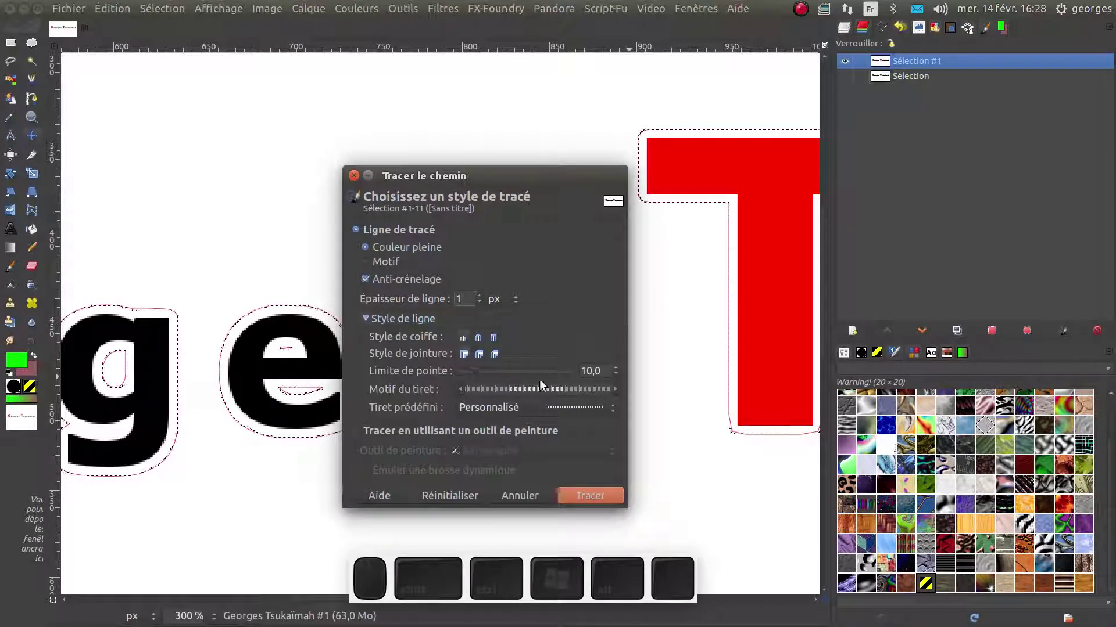
pyautogui.click(578, 408)
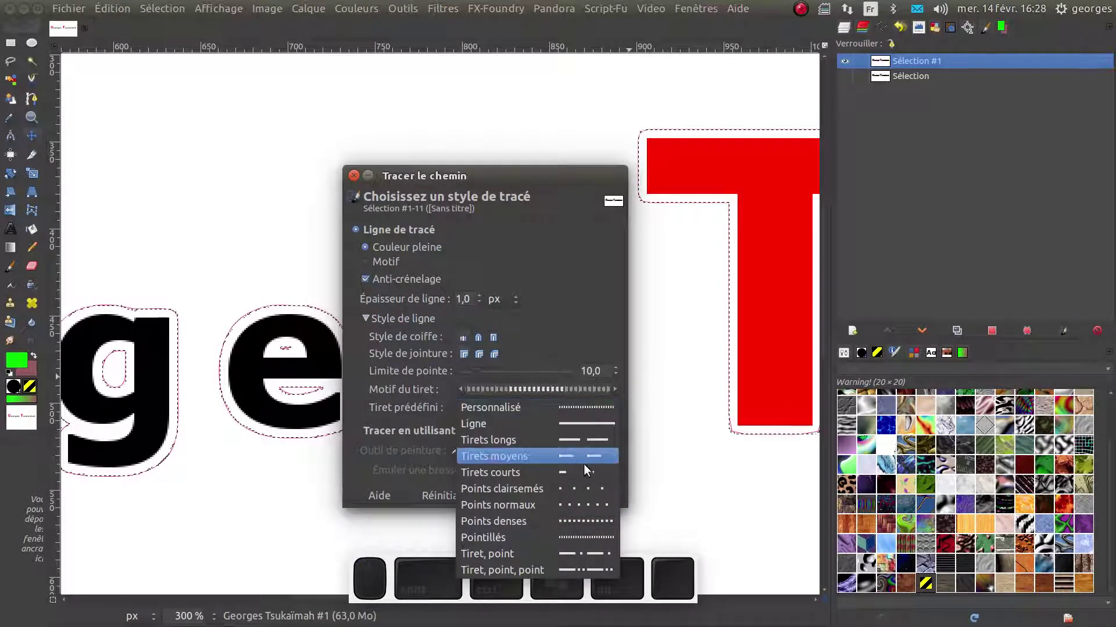
pyautogui.click(592, 523)
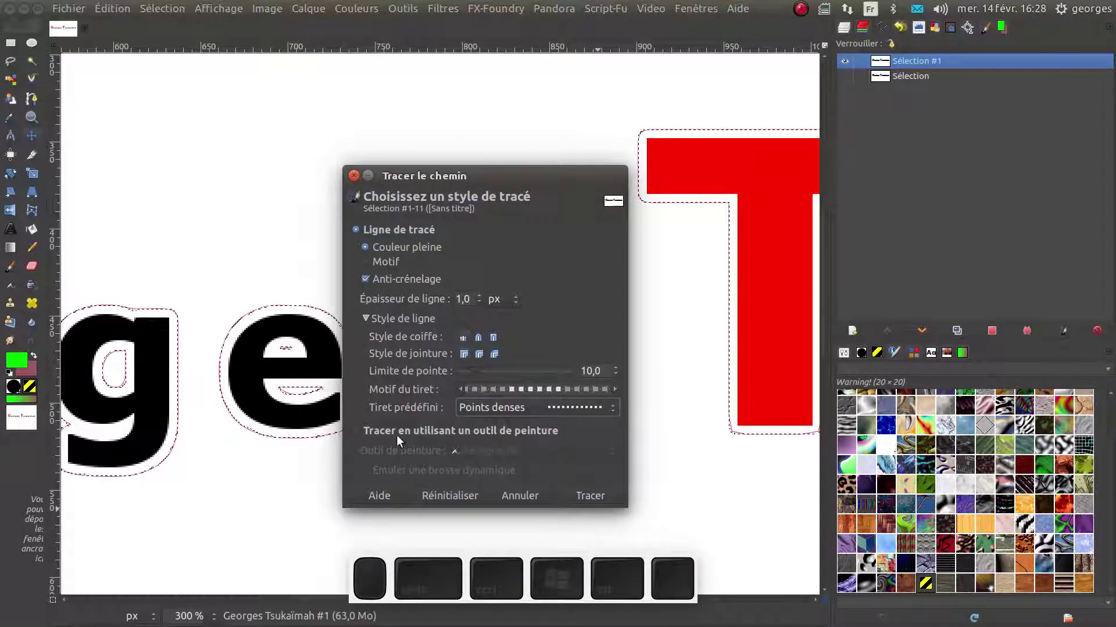
pyautogui.click(389, 428)
# Apply the stroke to paint the green outline around the letters
pyautogui.click(585, 495)
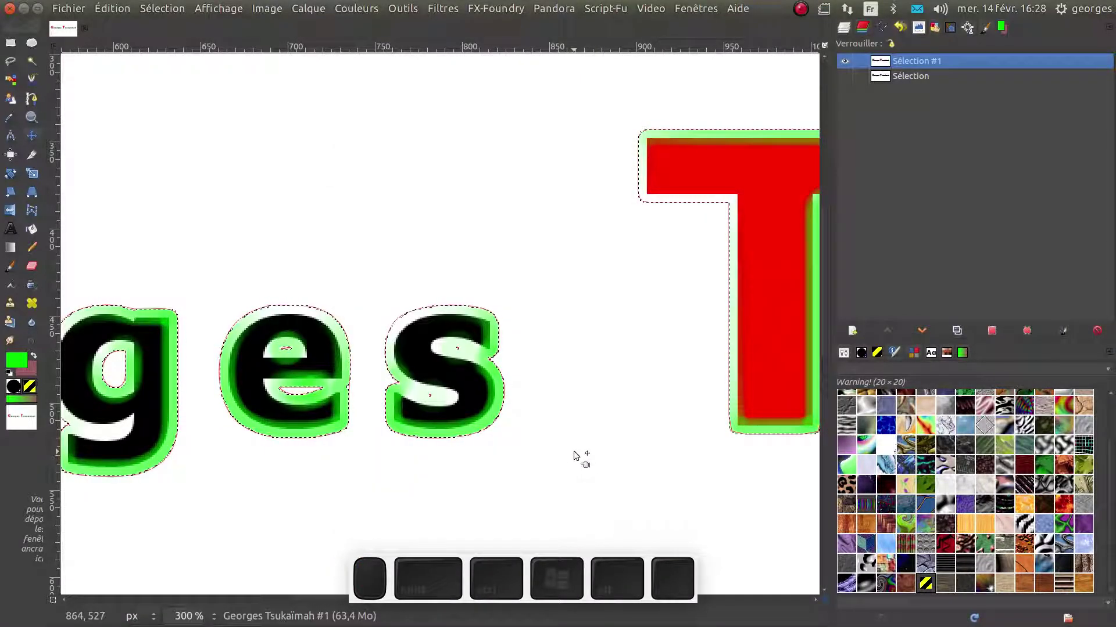
pyautogui.scroll(-2, 575, 452)
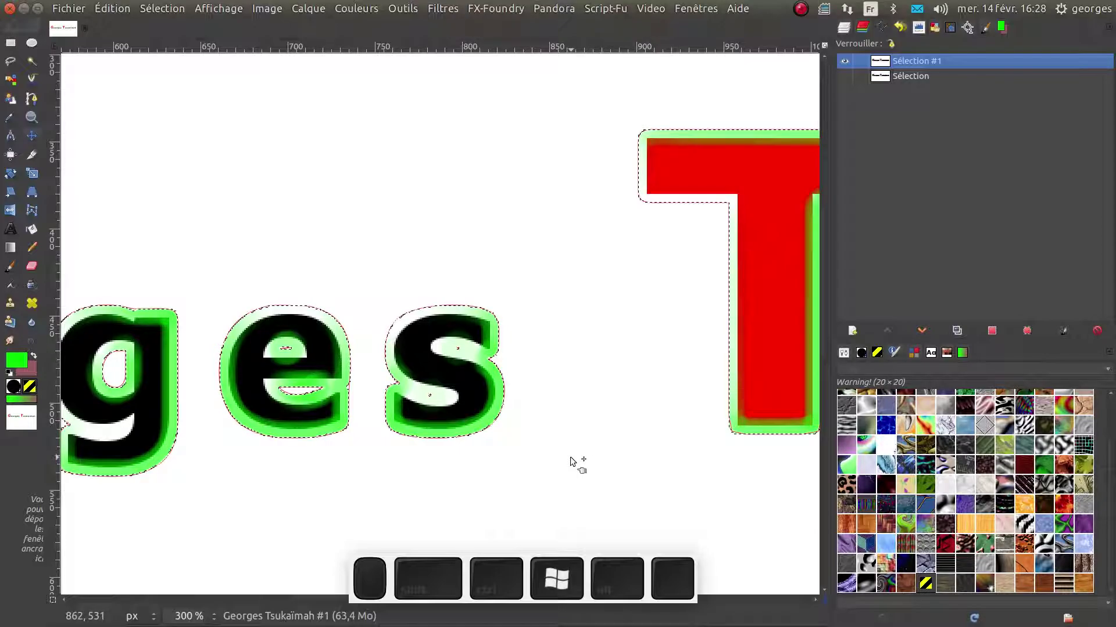
pyautogui.scroll(-5, 575, 462)
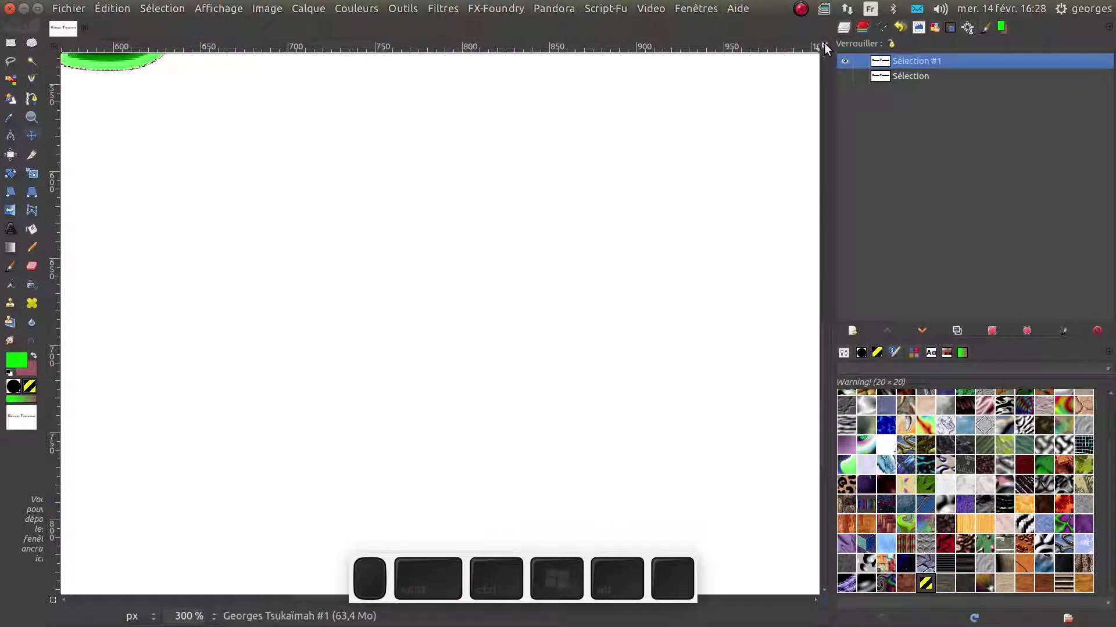
pyautogui.scroll(5, 550, 279)
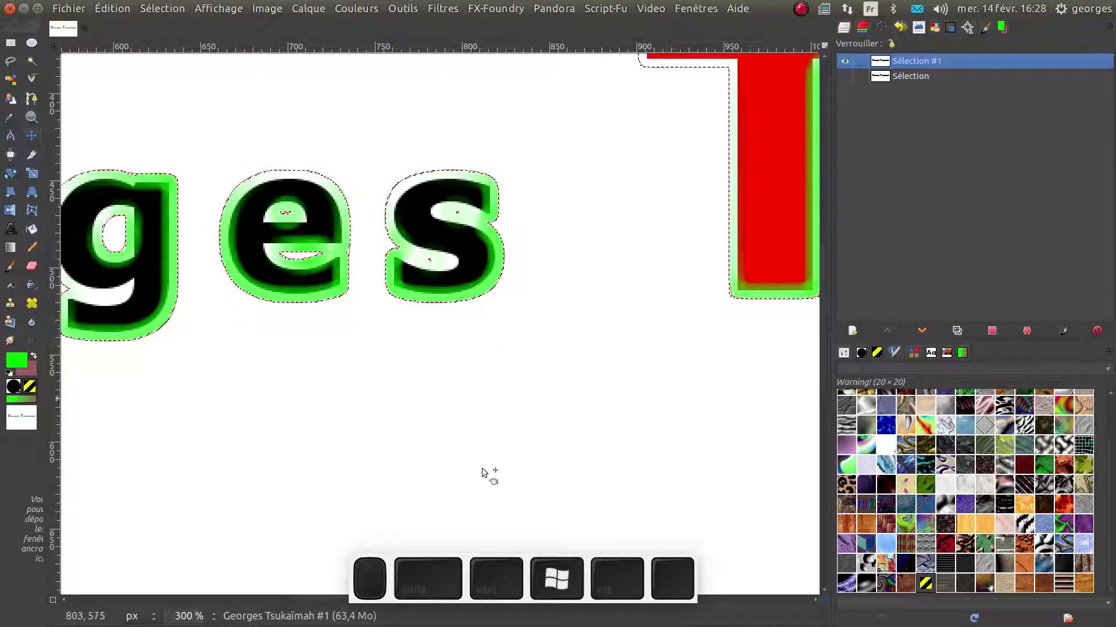
# Fit the image in the window, hide the Sélection #1 channel, select none, and zoom out
pyautogui.hotkey('shift', 'ctrl', 'j')
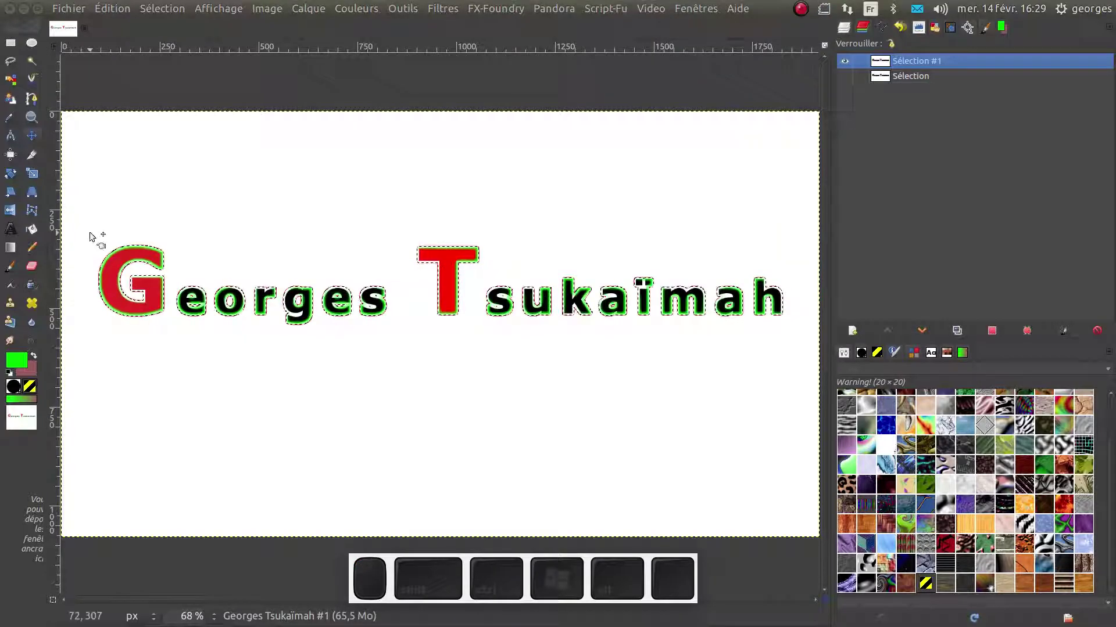
pyautogui.scroll(1, 397, 300)
pyautogui.scroll(5, 397, 299)
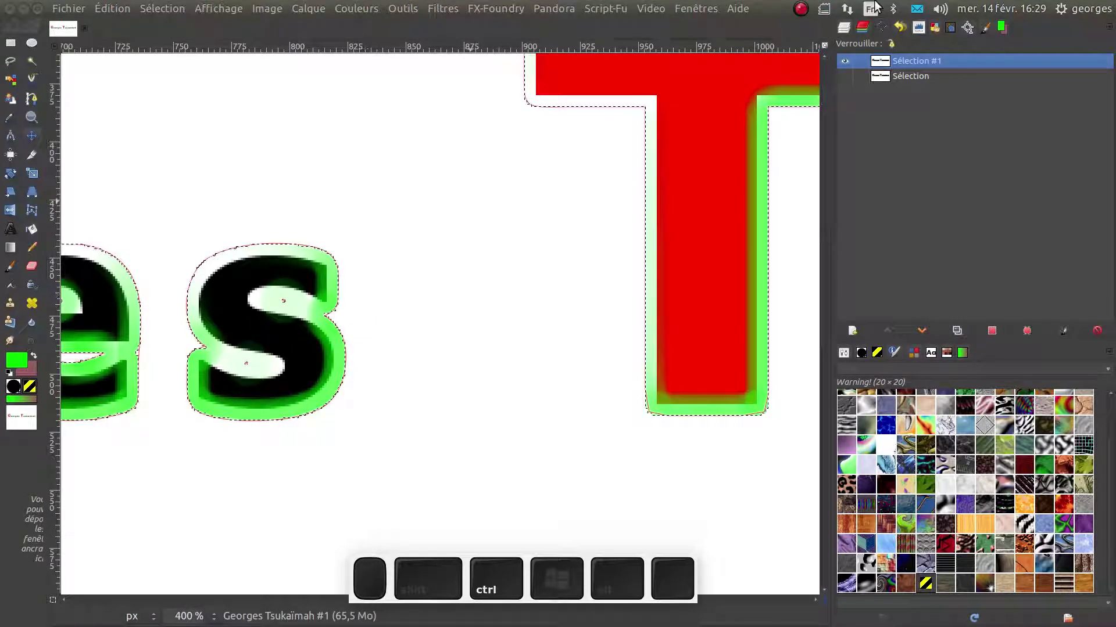
pyautogui.click(845, 60)
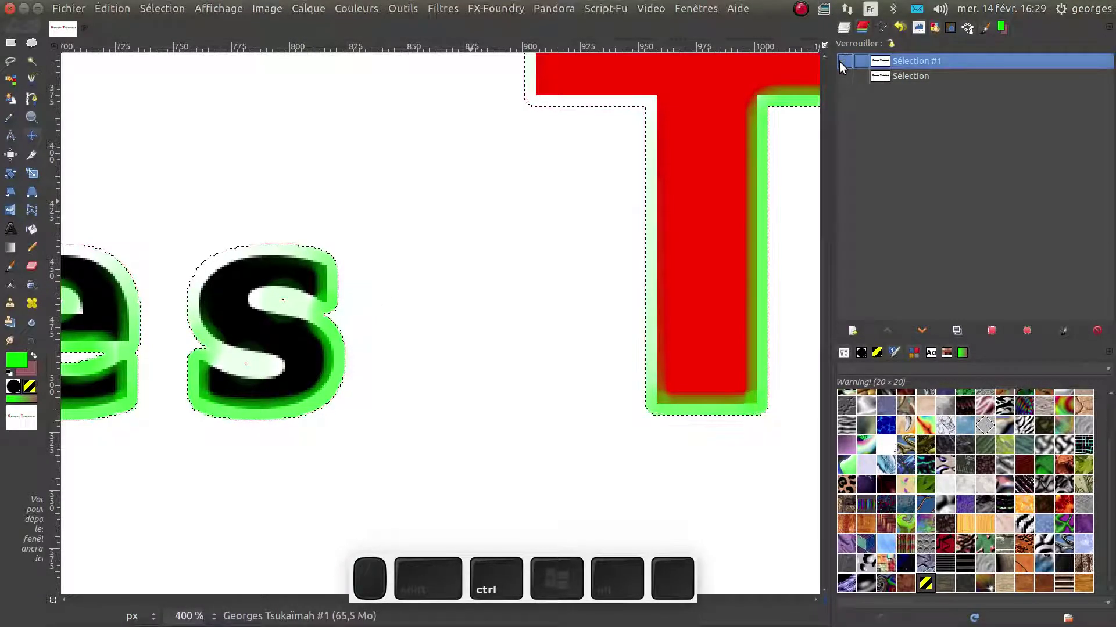
pyautogui.press('shift')
pyautogui.hotkey('ctrl', 'shift', 'a')
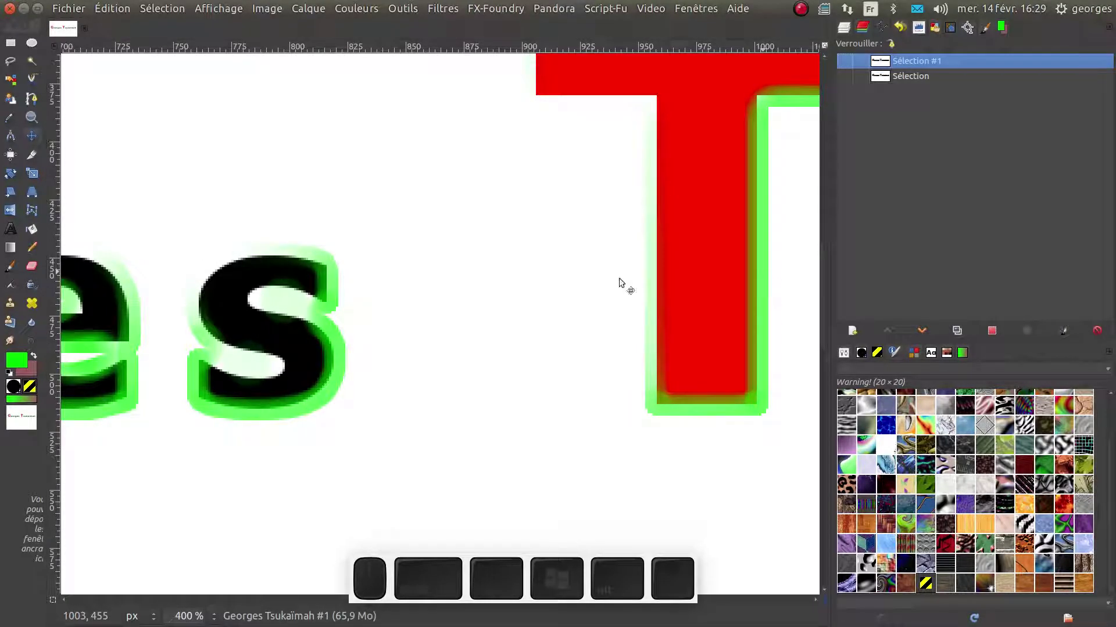
pyautogui.scroll(-4, 544, 332)
pyautogui.scroll(-1, 543, 332)
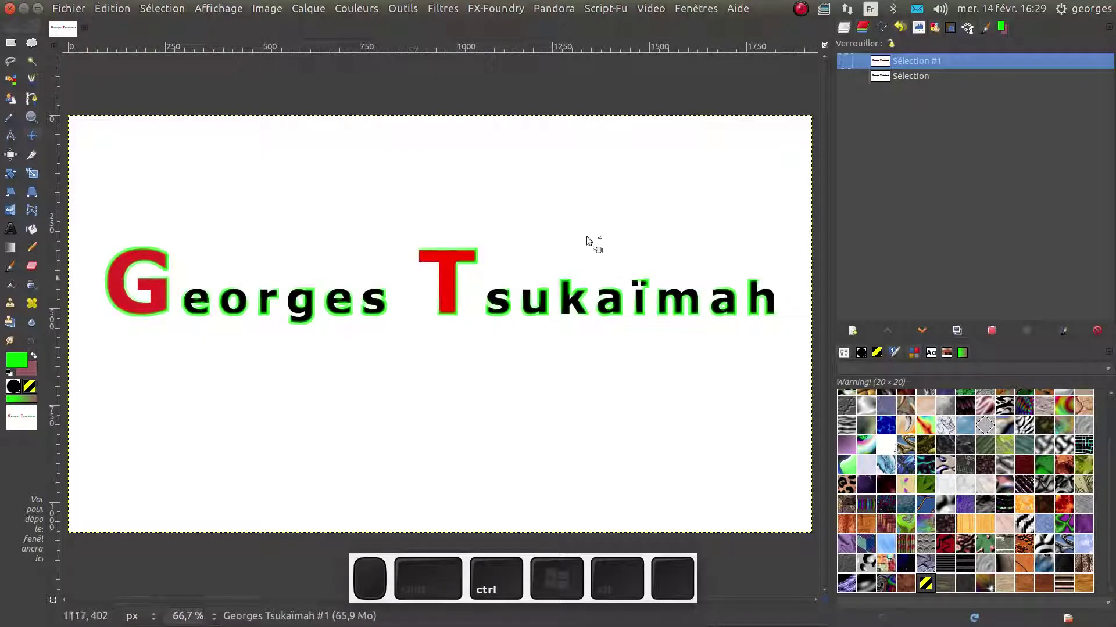
# Toggle layer visibility to inspect Calque #2, then delete the empty Calque #2 layer
pyautogui.click(843, 32)
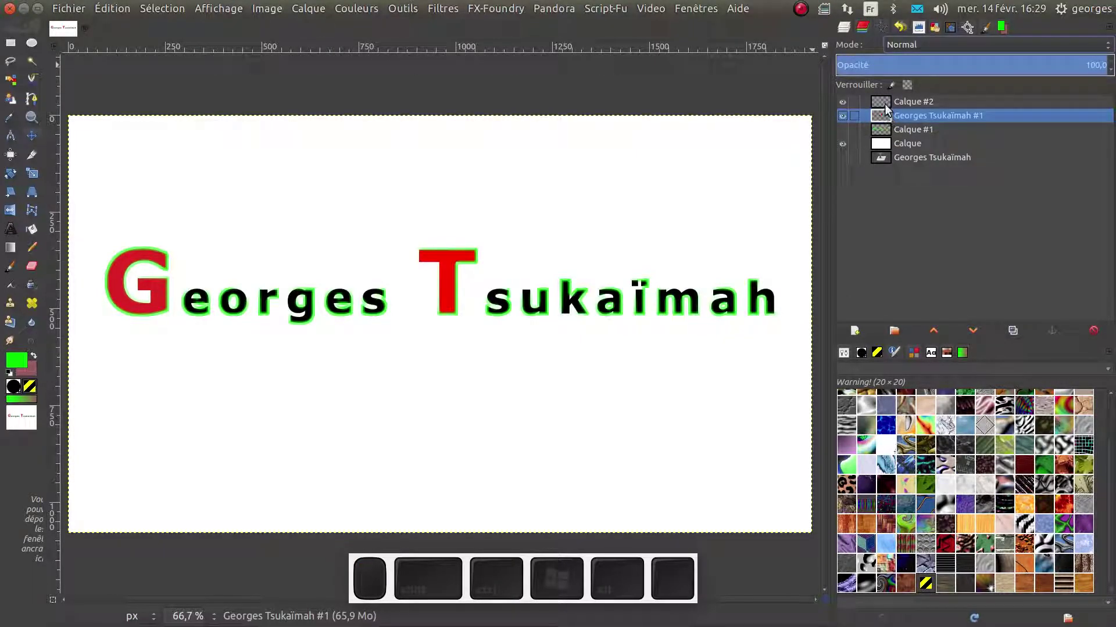
pyautogui.click(840, 104)
pyautogui.click(840, 104)
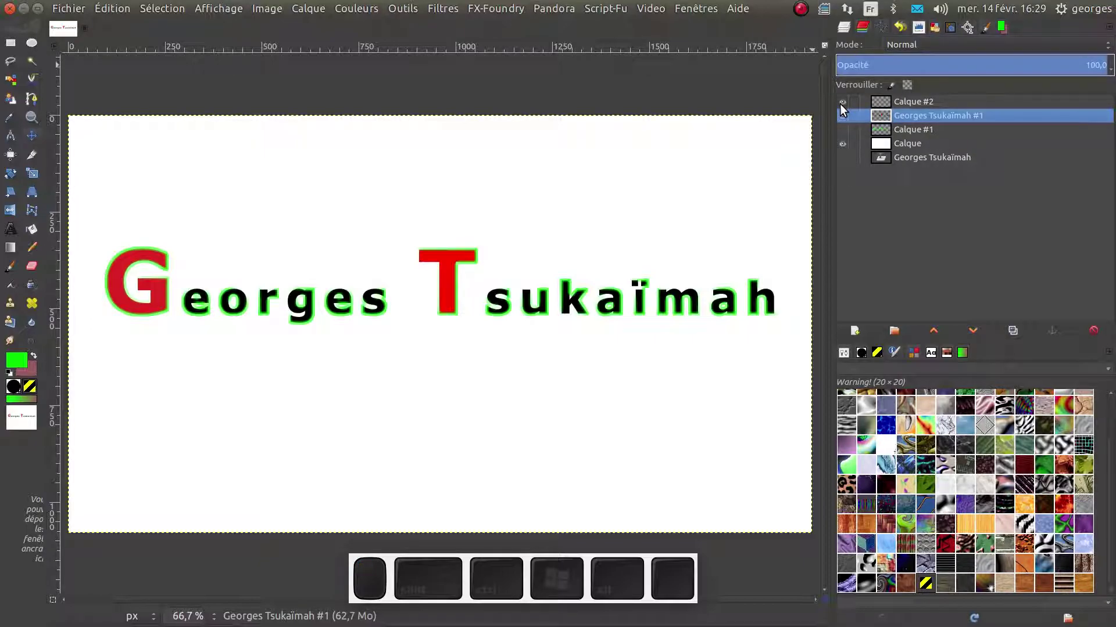
pyautogui.click(840, 115)
pyautogui.click(839, 115)
pyautogui.click(839, 115)
pyautogui.click(839, 115)
pyautogui.click(883, 102)
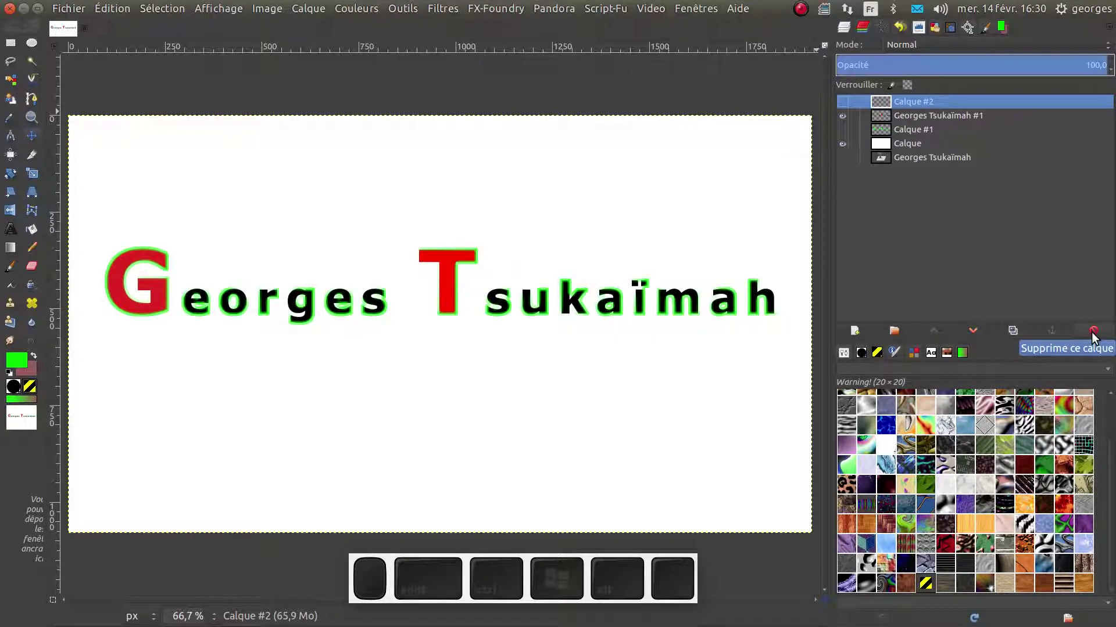
pyautogui.click(1093, 331)
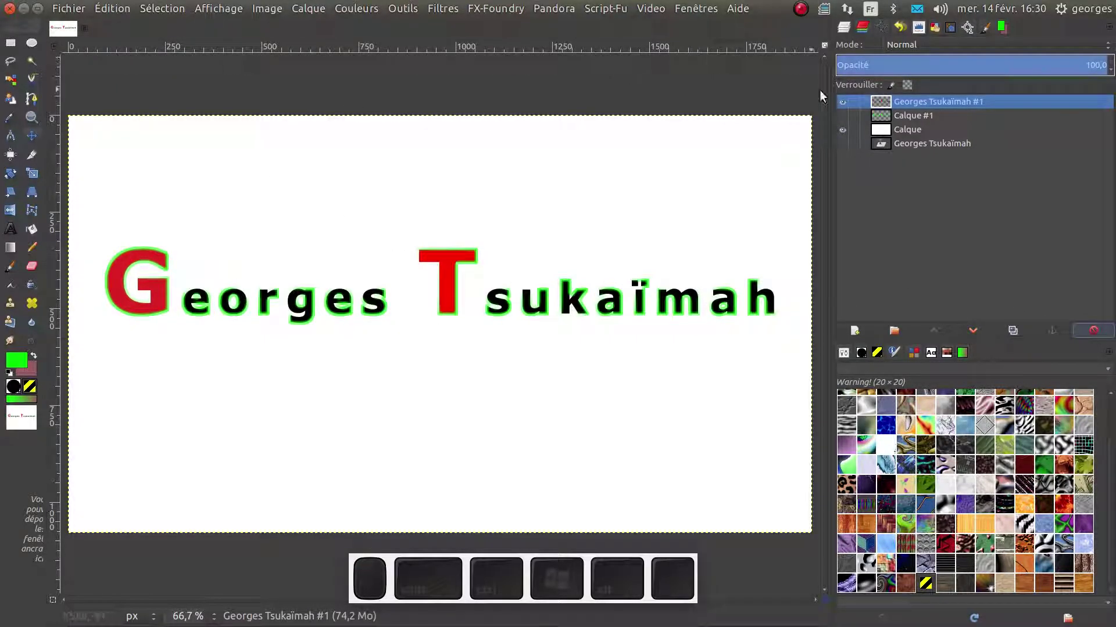
pyautogui.click(880, 103)
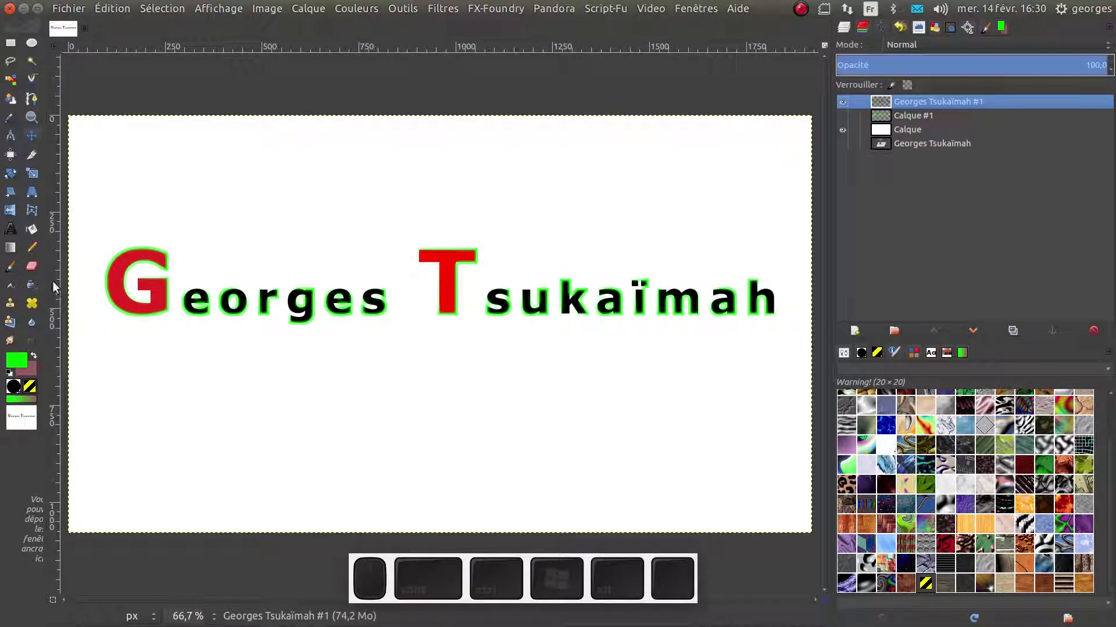
pyautogui.click(304, 9)
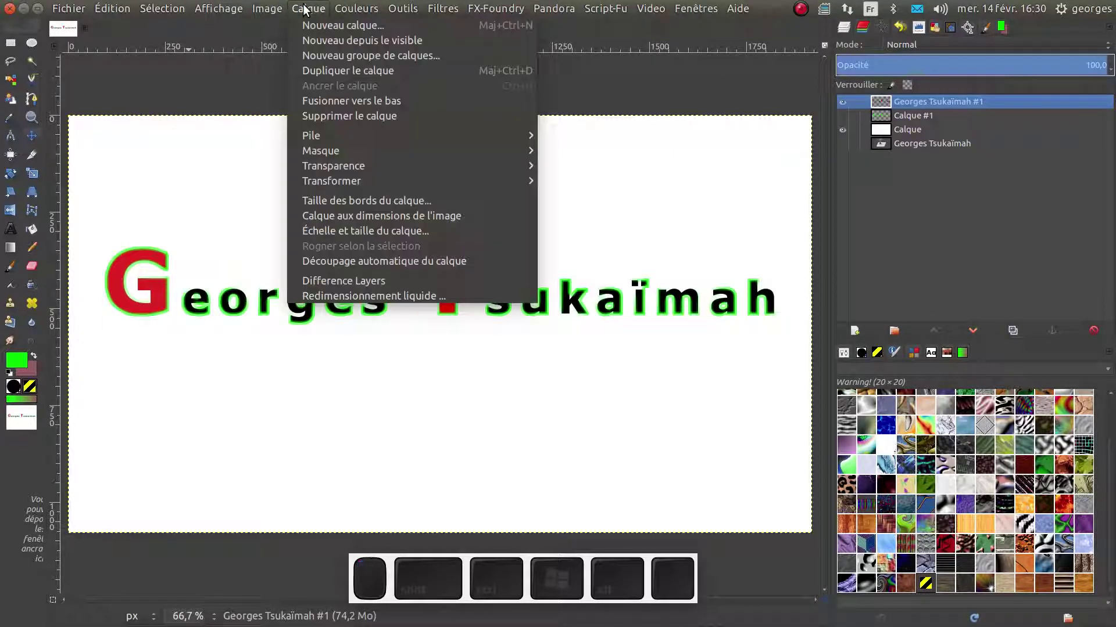
pyautogui.moveTo(334, 182)
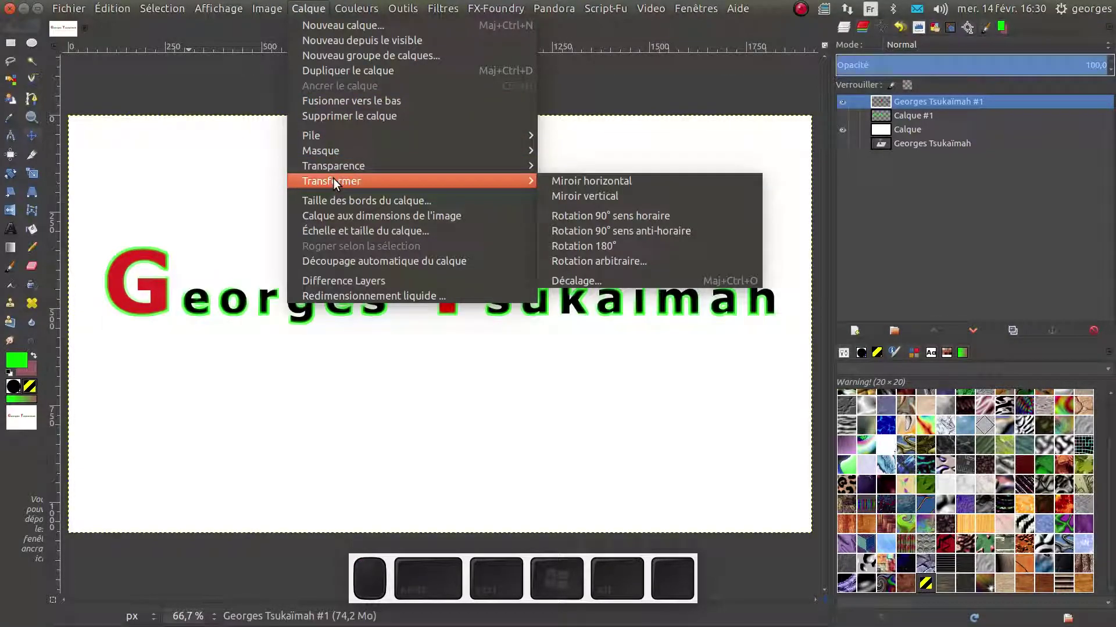
pyautogui.click(603, 194)
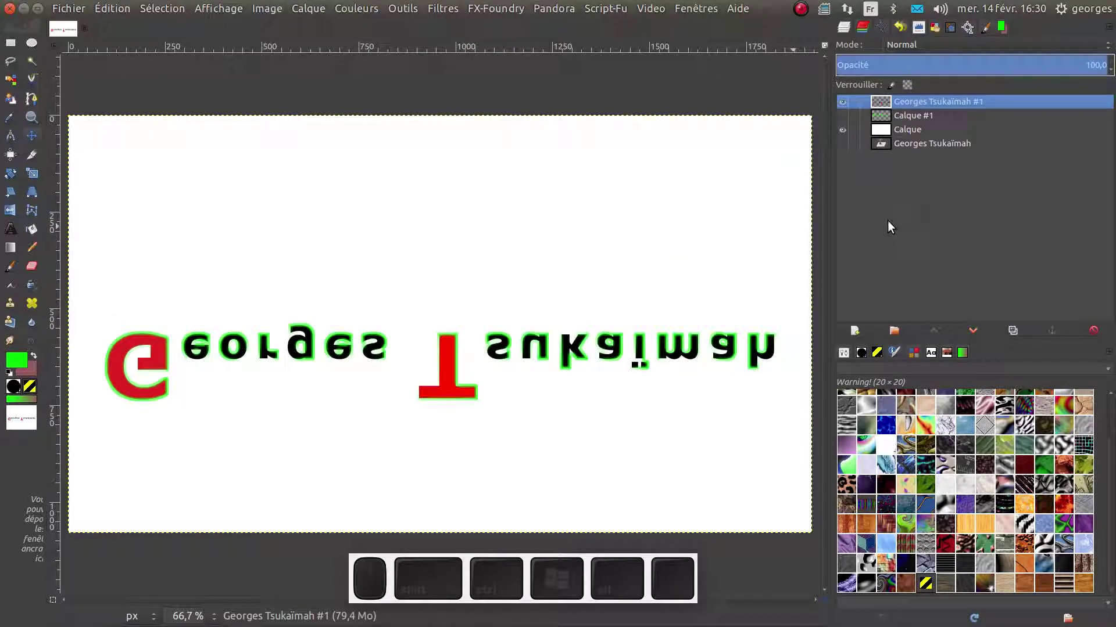
pyautogui.hotkey('ctrl', 'z')
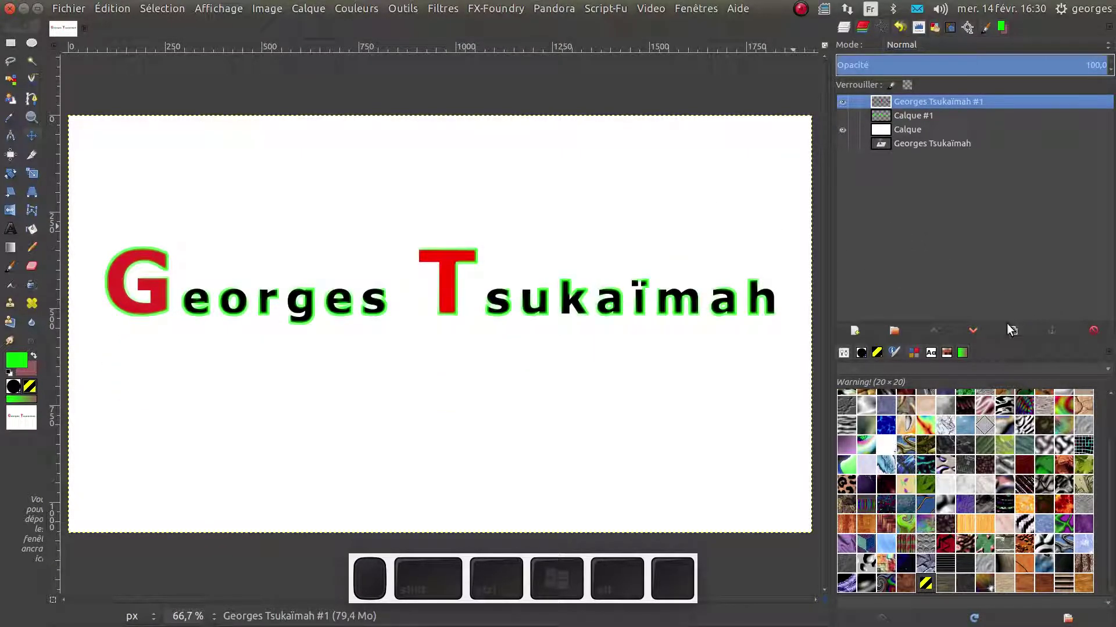
pyautogui.click(1008, 326)
pyautogui.click(919, 115)
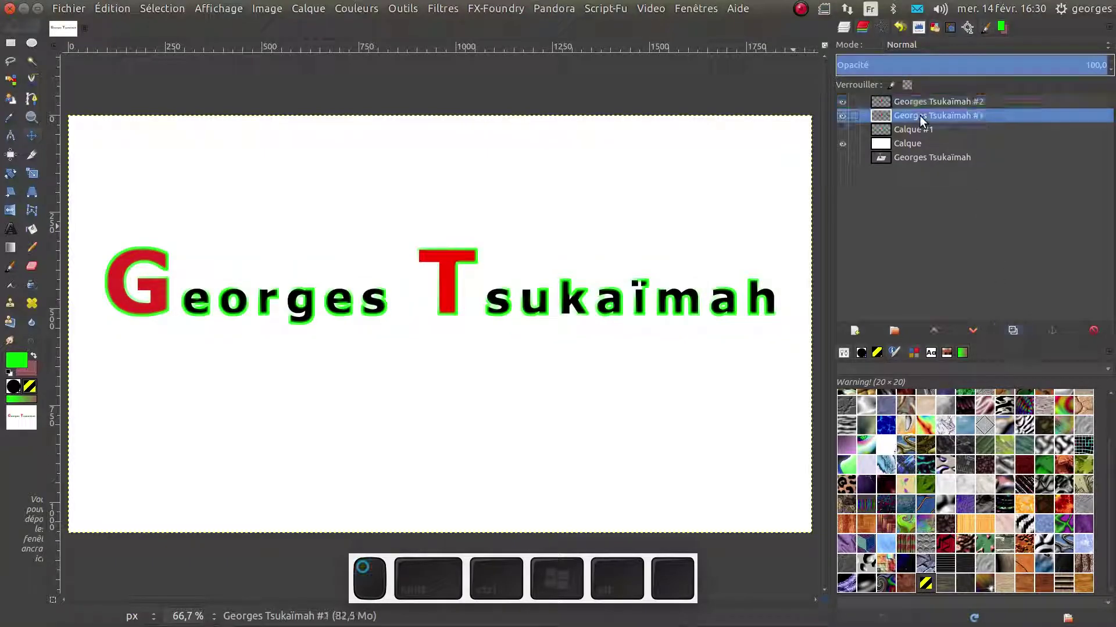
pyautogui.click(306, 9)
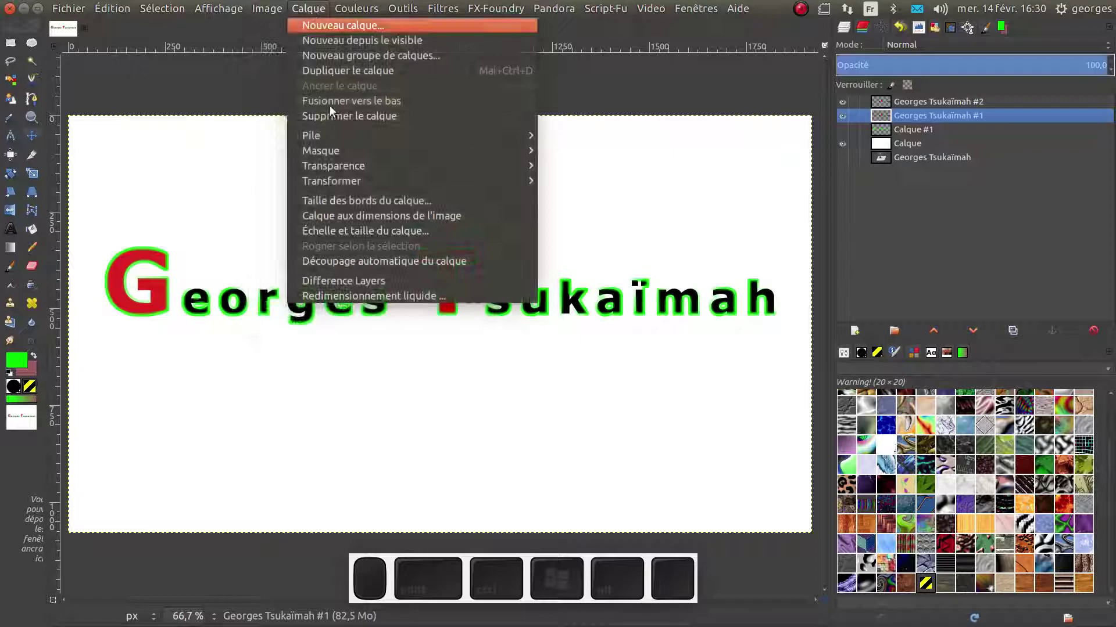
pyautogui.moveTo(470, 182)
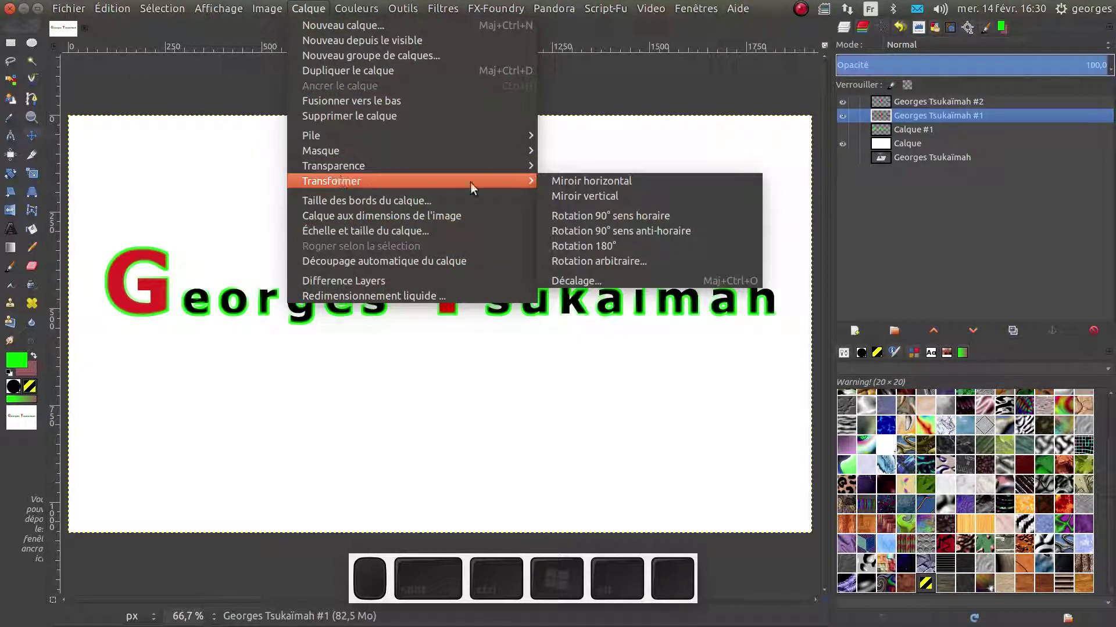
pyautogui.click(564, 195)
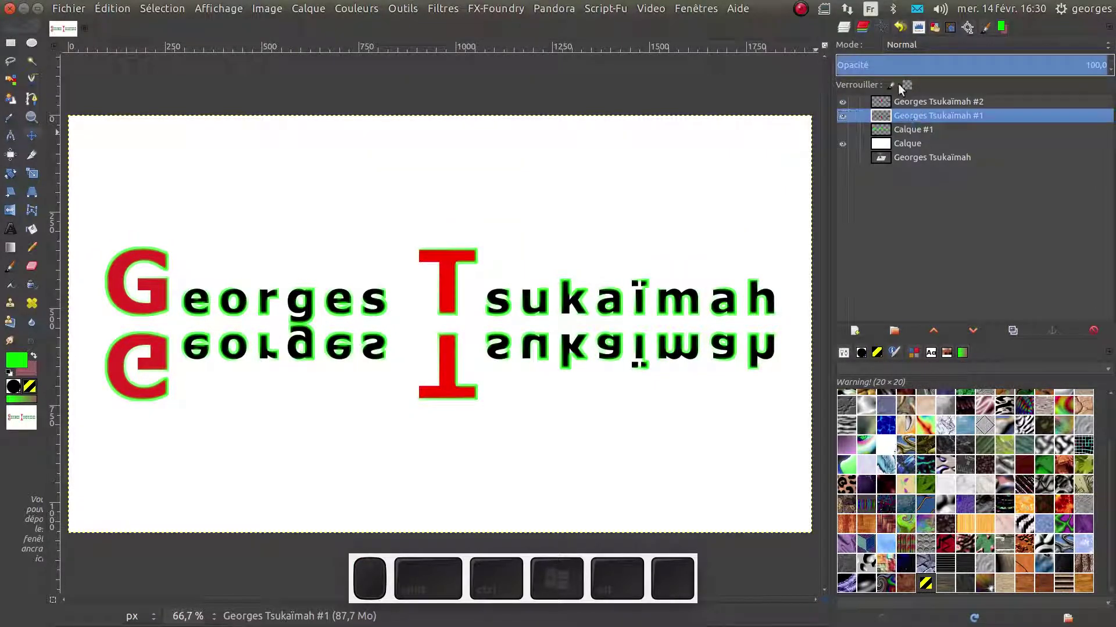
pyautogui.moveTo(900, 68); pyautogui.dragTo(937, 82)
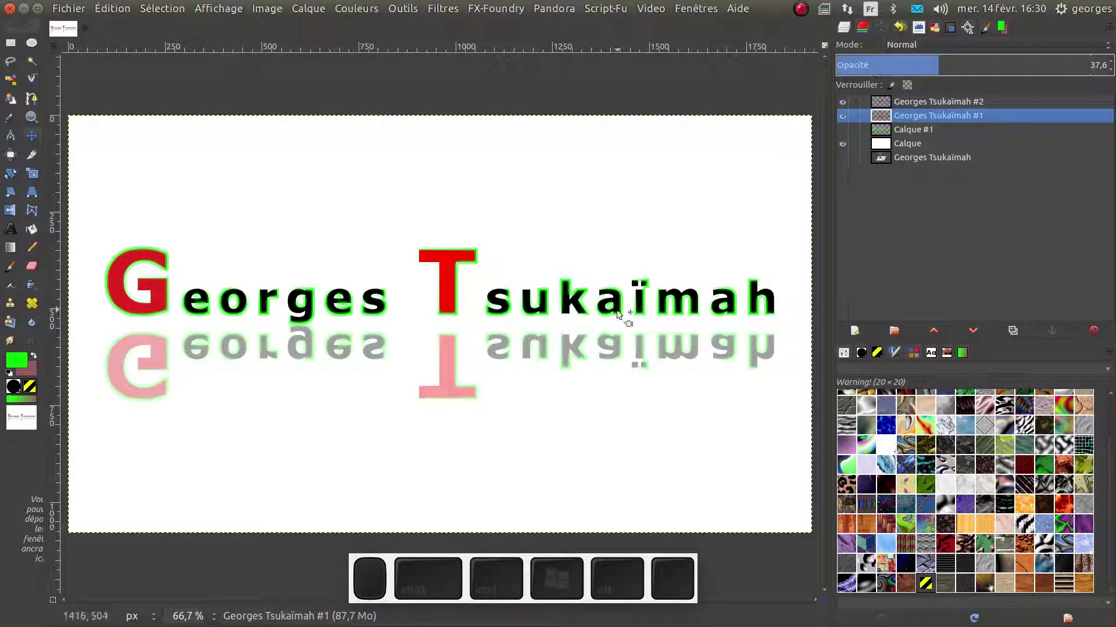
# Add a white, fully opaque mask to the reflection layer and reset colours to black and white
pyautogui.rightClick(893, 111)
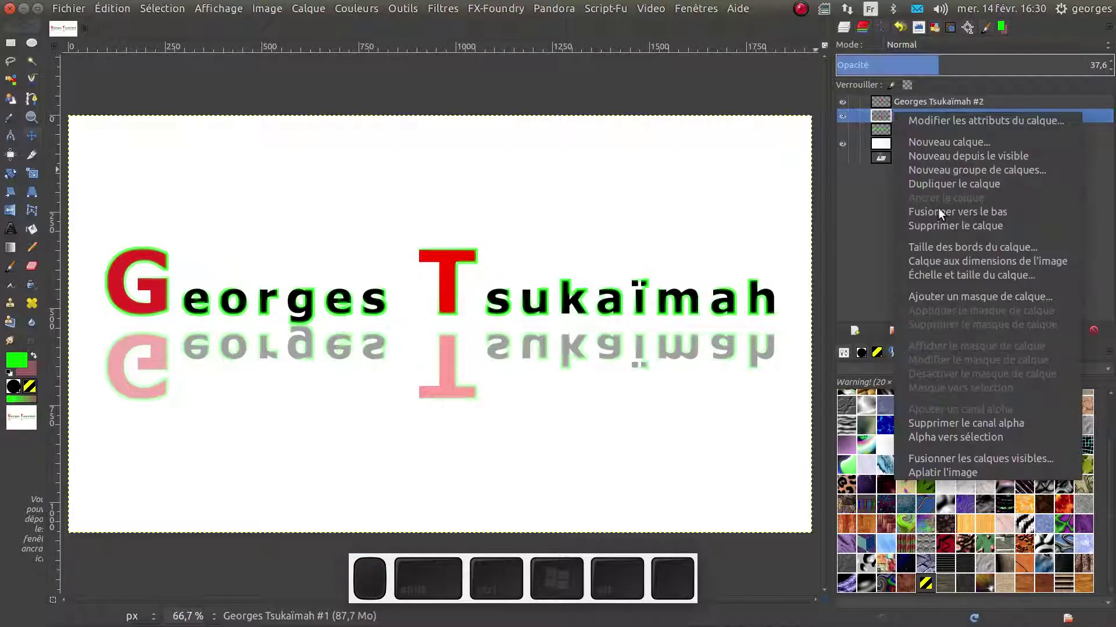
pyautogui.click(941, 298)
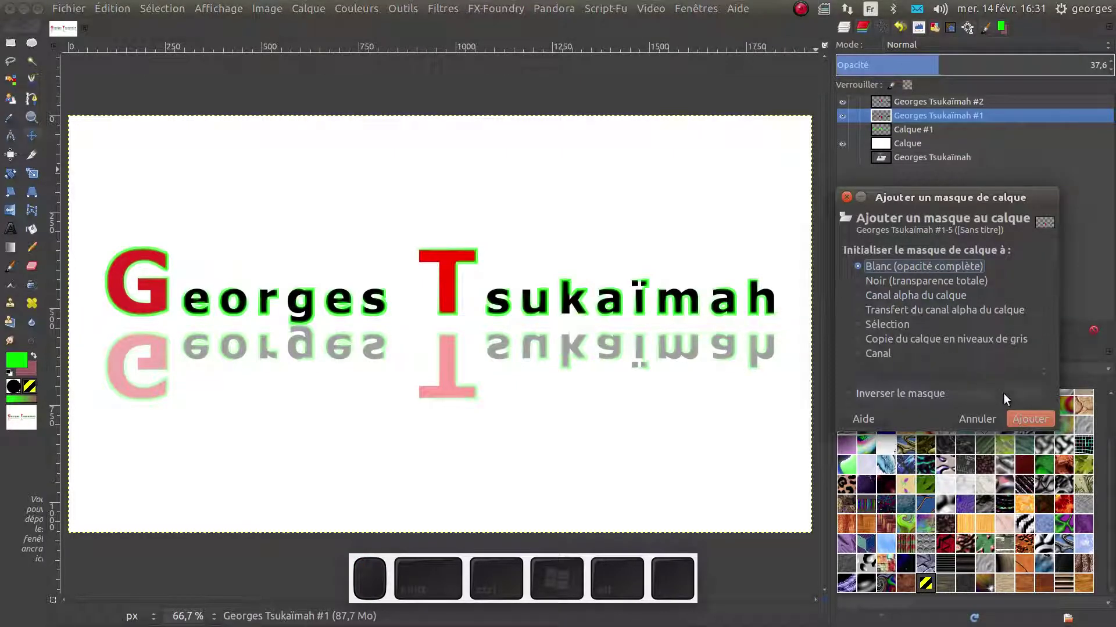
pyautogui.click(1027, 414)
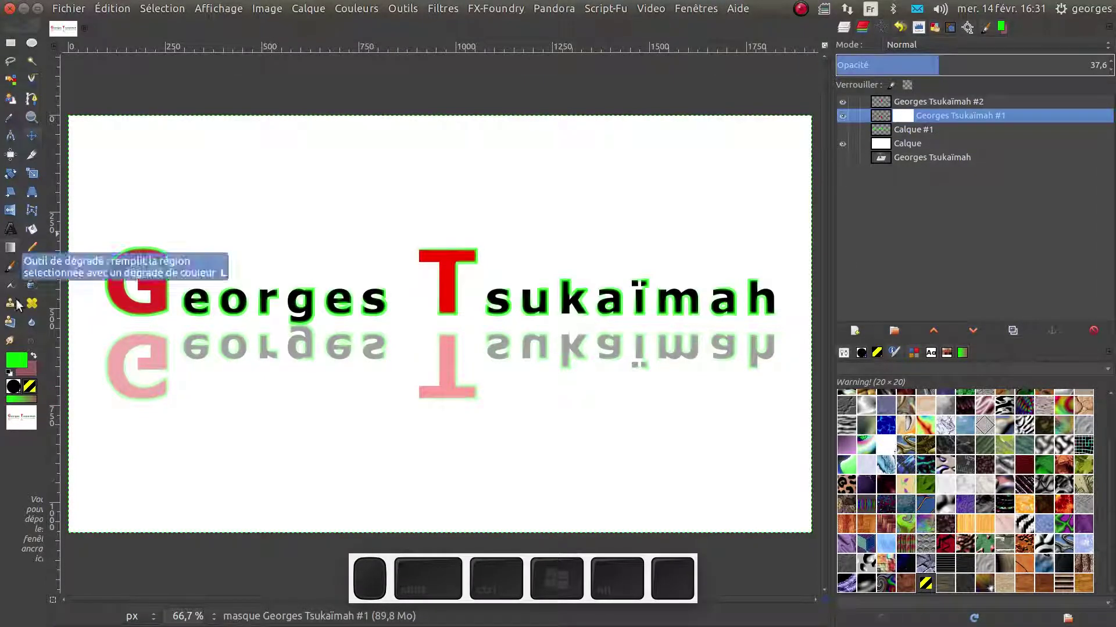
pyautogui.click(10, 372)
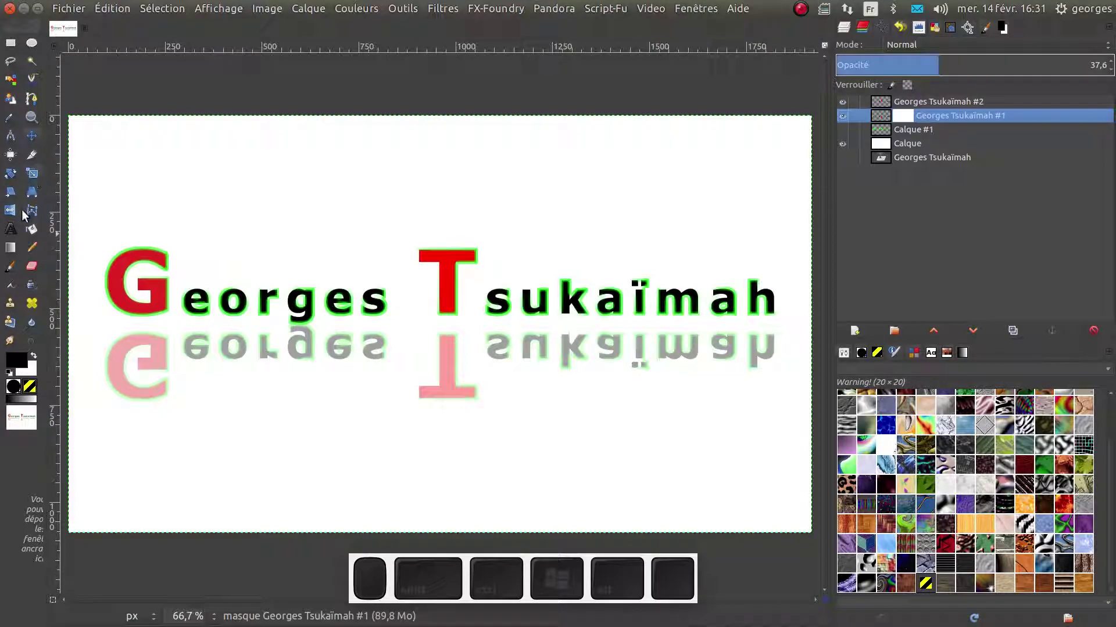
pyautogui.click(11, 248)
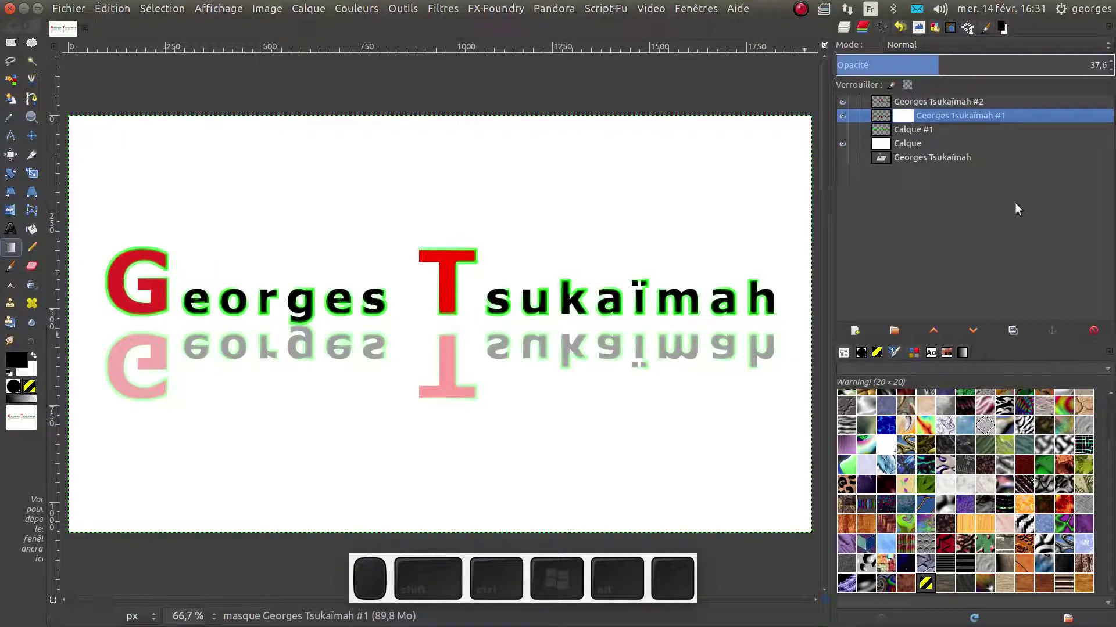
# Draw gradients on the reflection's mask, raise its opacity to 96.4, and redraw a top-to-bottom fade
pyautogui.moveTo(502, 326); pyautogui.dragTo(533, 371)
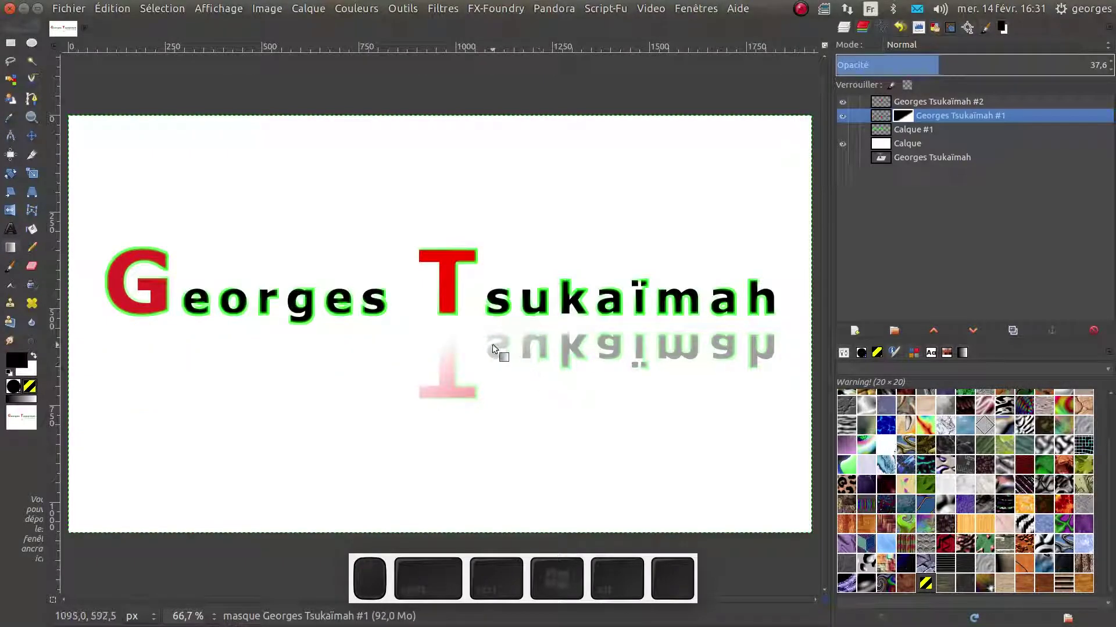
pyautogui.moveTo(479, 339); pyautogui.dragTo(480, 395)
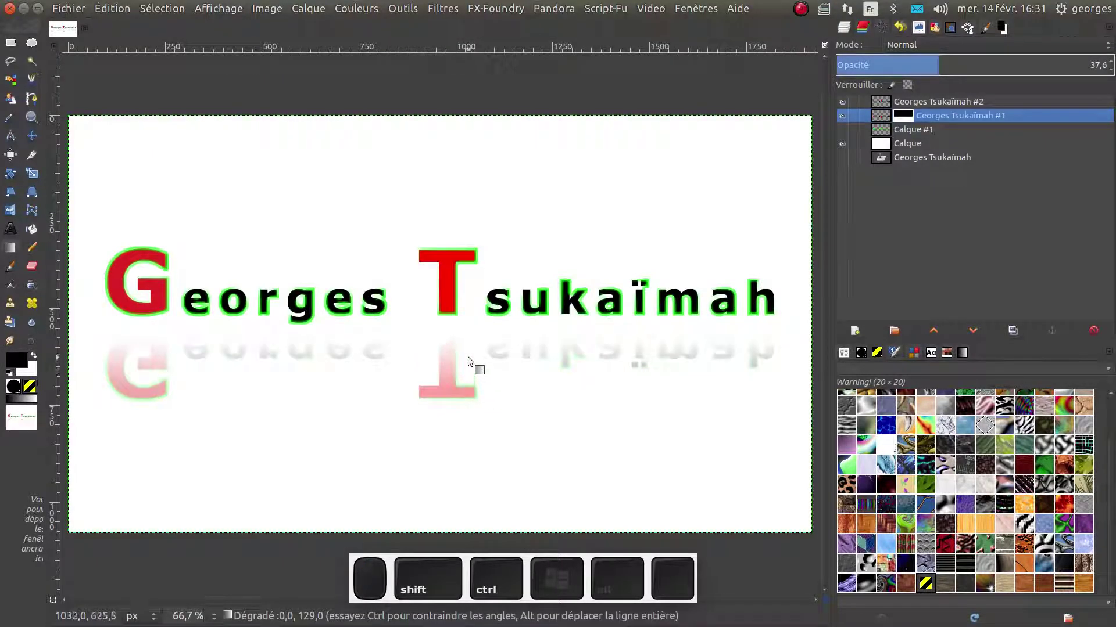
pyautogui.moveTo(935, 65); pyautogui.dragTo(1103, 62)
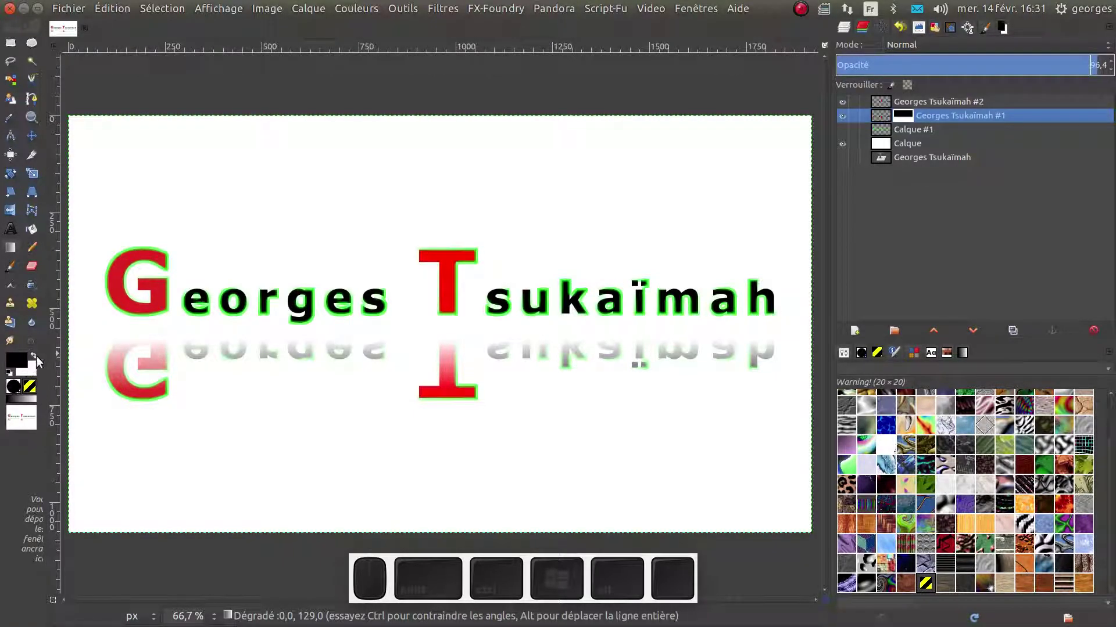
pyautogui.press('x')
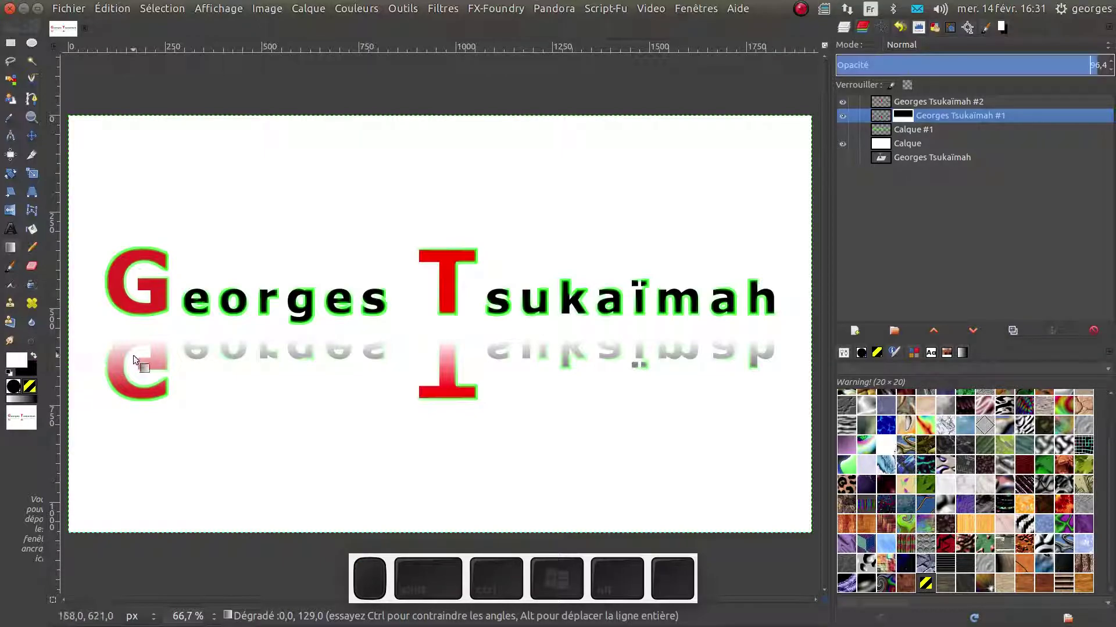
pyautogui.press('x')
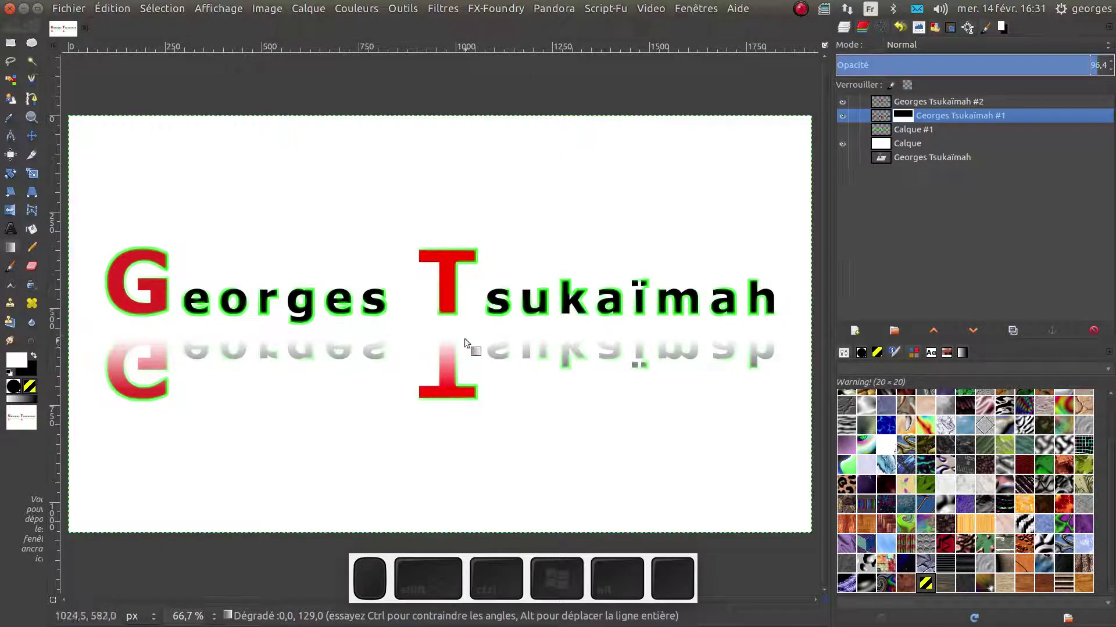
pyautogui.moveTo(450, 336); pyautogui.dragTo(451, 375)
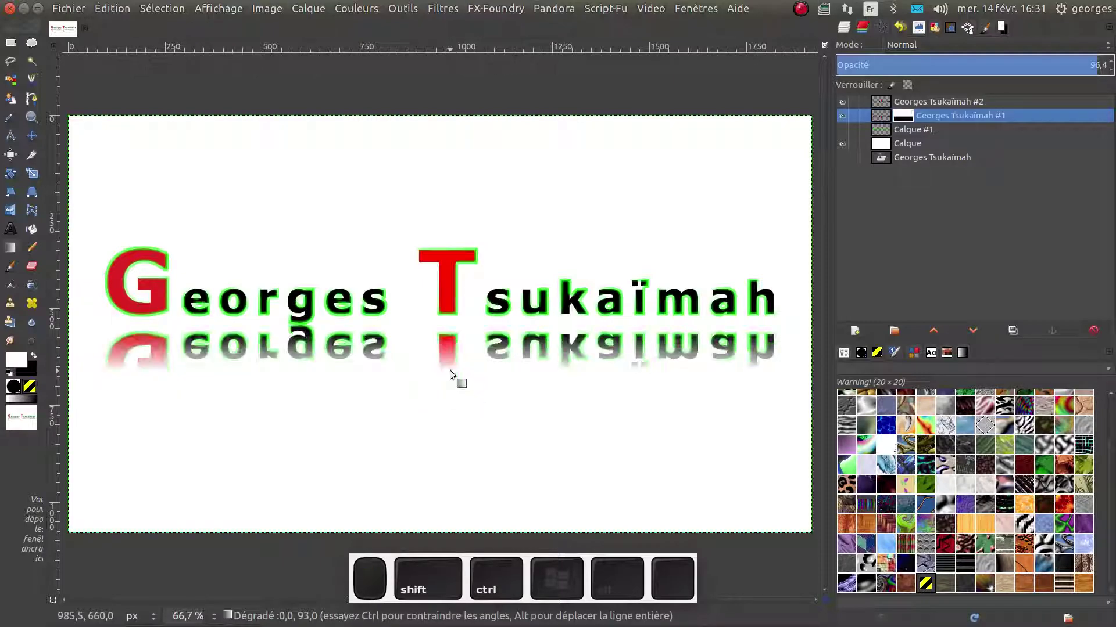
pyautogui.moveTo(447, 332); pyautogui.dragTo(447, 358)
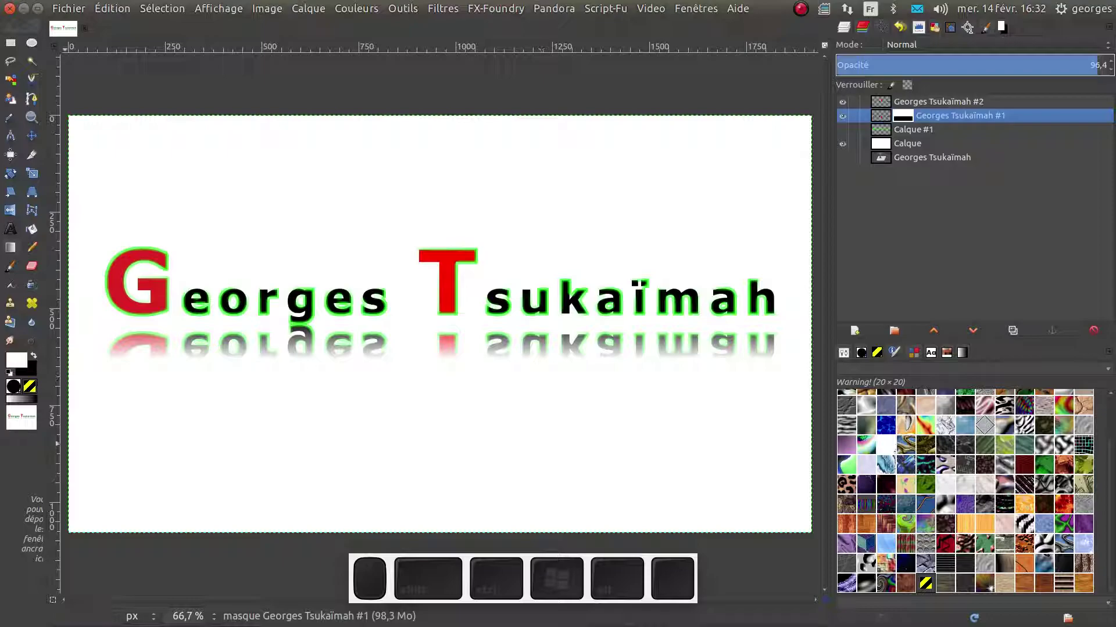
# Shear the reflection layer's pixels horizontally by -1012 so it slants sideways beneath the lettering
pyautogui.click(883, 117)
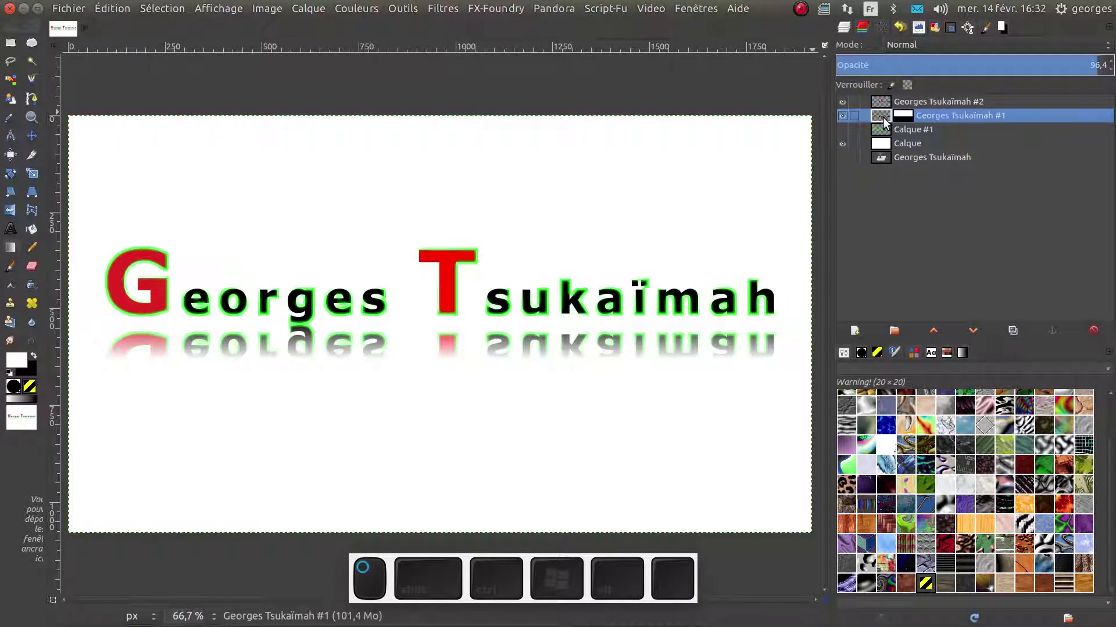
pyautogui.rightClick(883, 117)
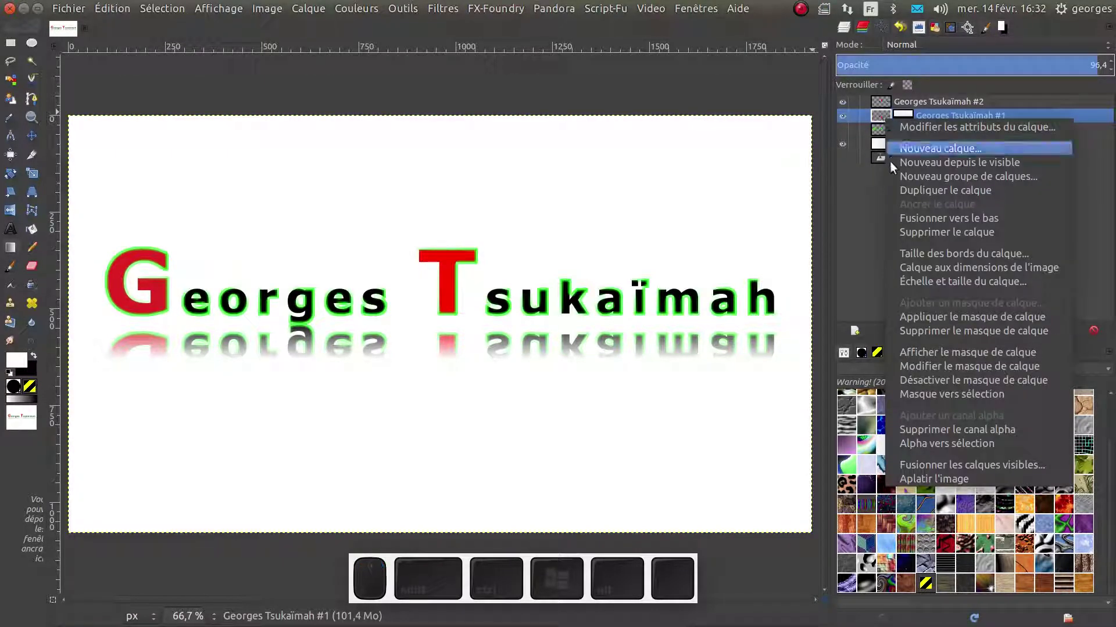
pyautogui.click(870, 199)
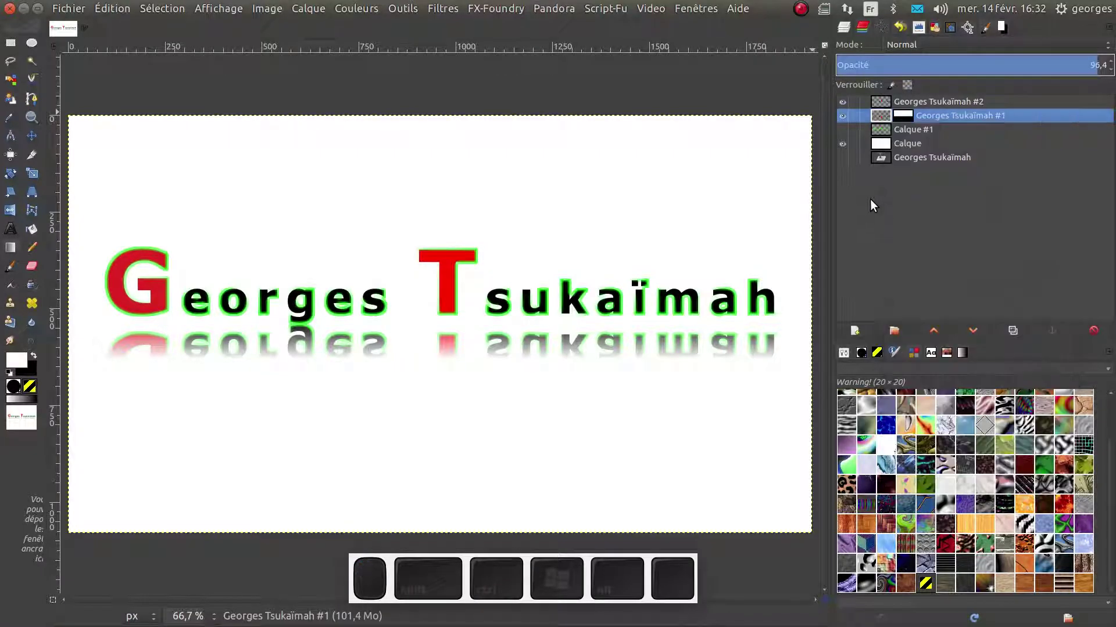
pyautogui.click(882, 116)
pyautogui.click(11, 194)
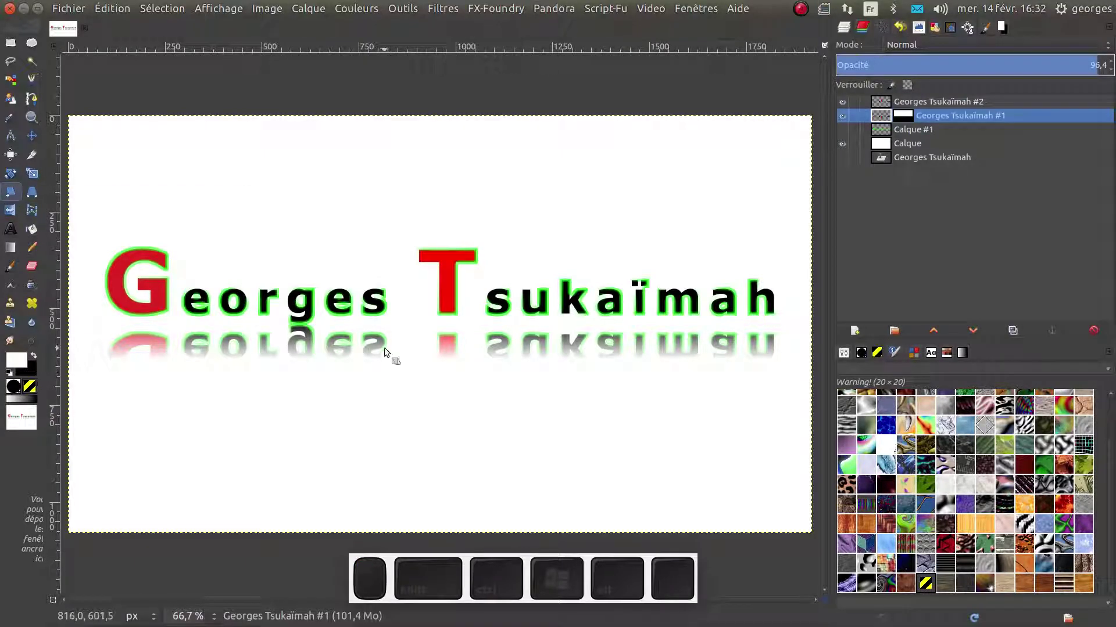
pyautogui.click(385, 347)
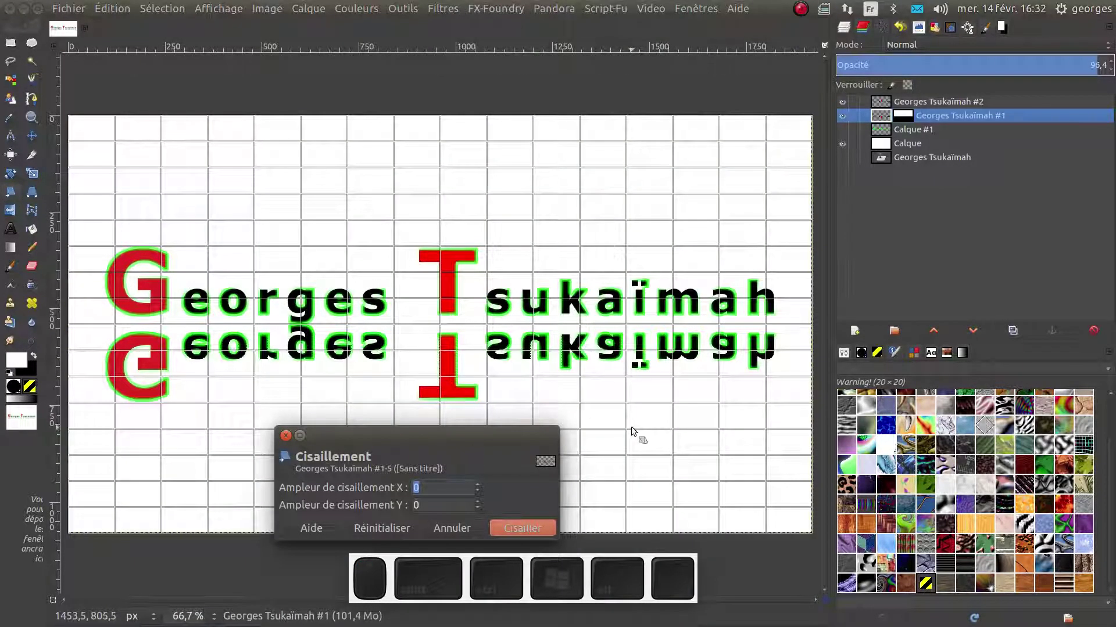
pyautogui.moveTo(602, 427); pyautogui.dragTo(530, 521)
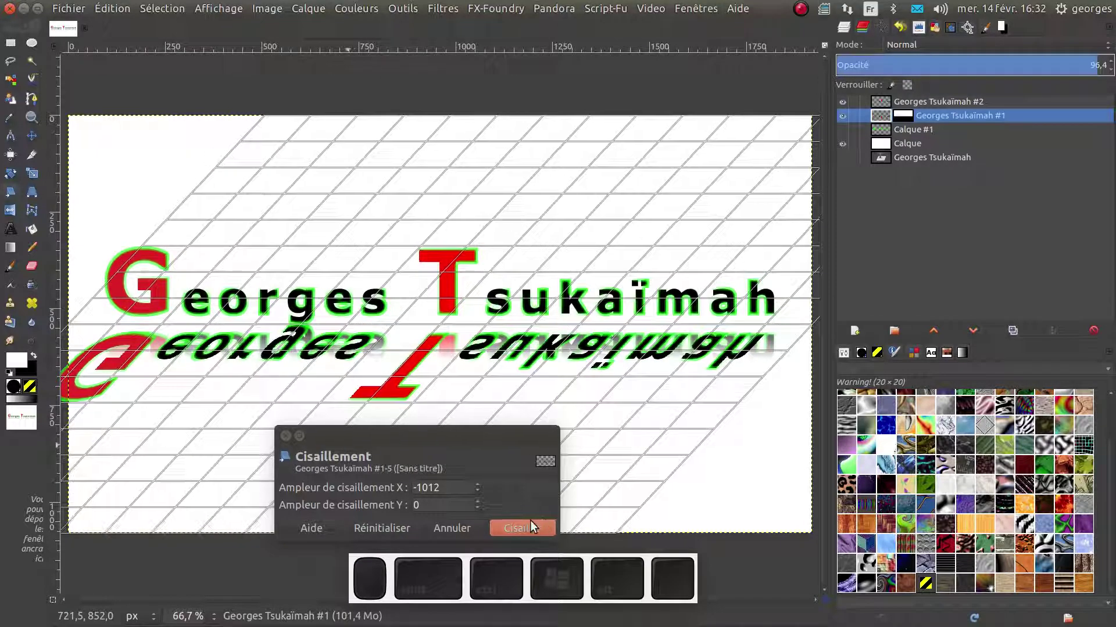
pyautogui.click(524, 527)
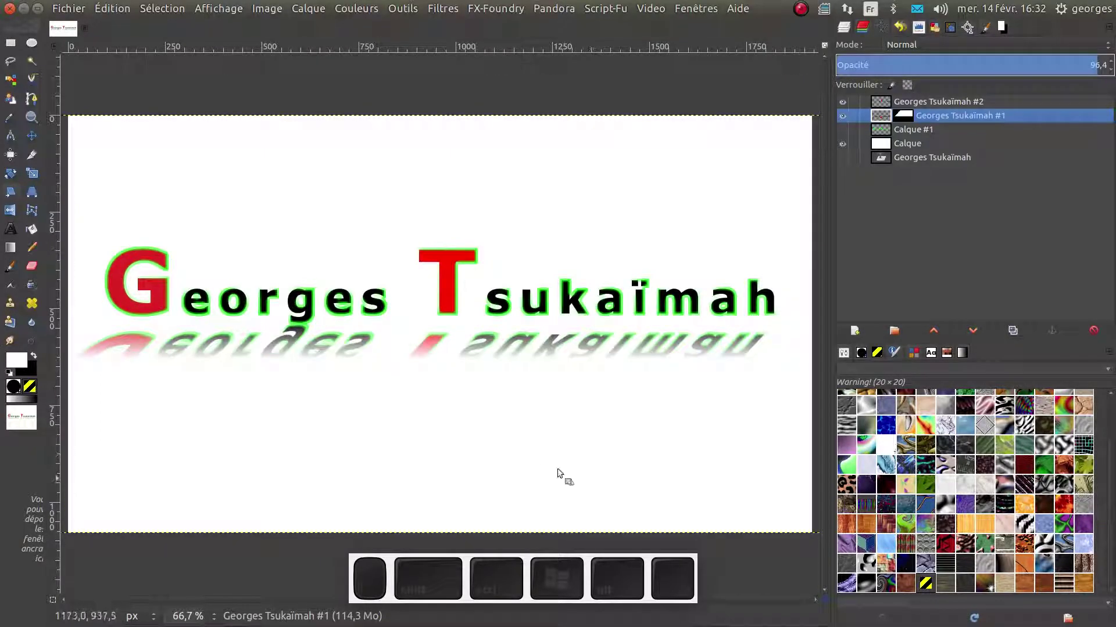
# Delete the reflection's layer mask and set the layer opacity to 32.5
pyautogui.rightClick(915, 114)
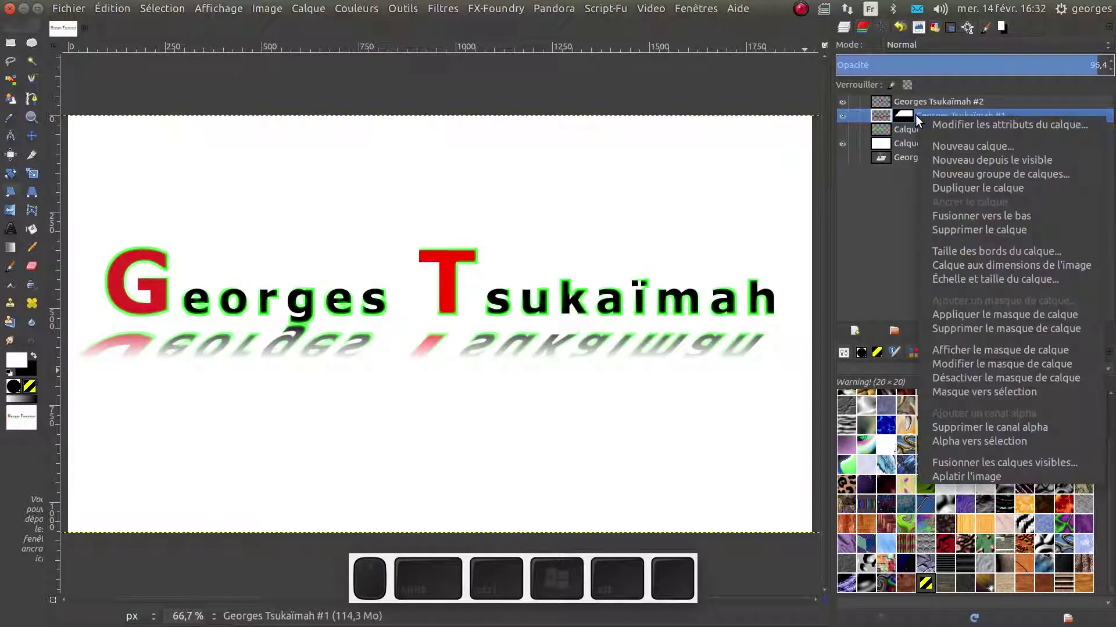
pyautogui.click(964, 327)
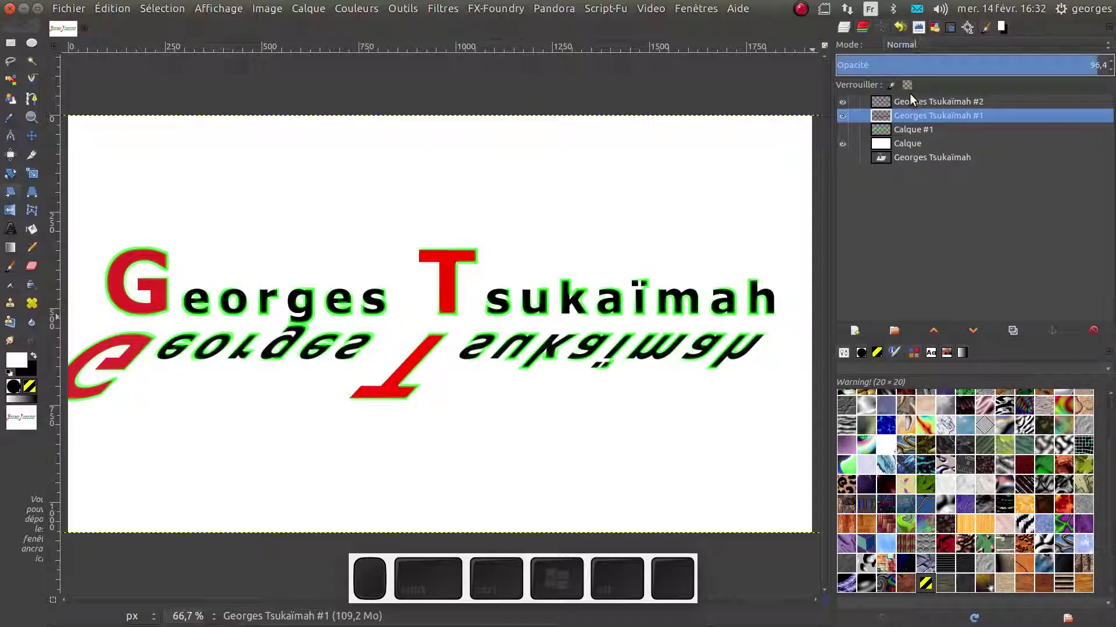
pyautogui.click(923, 65)
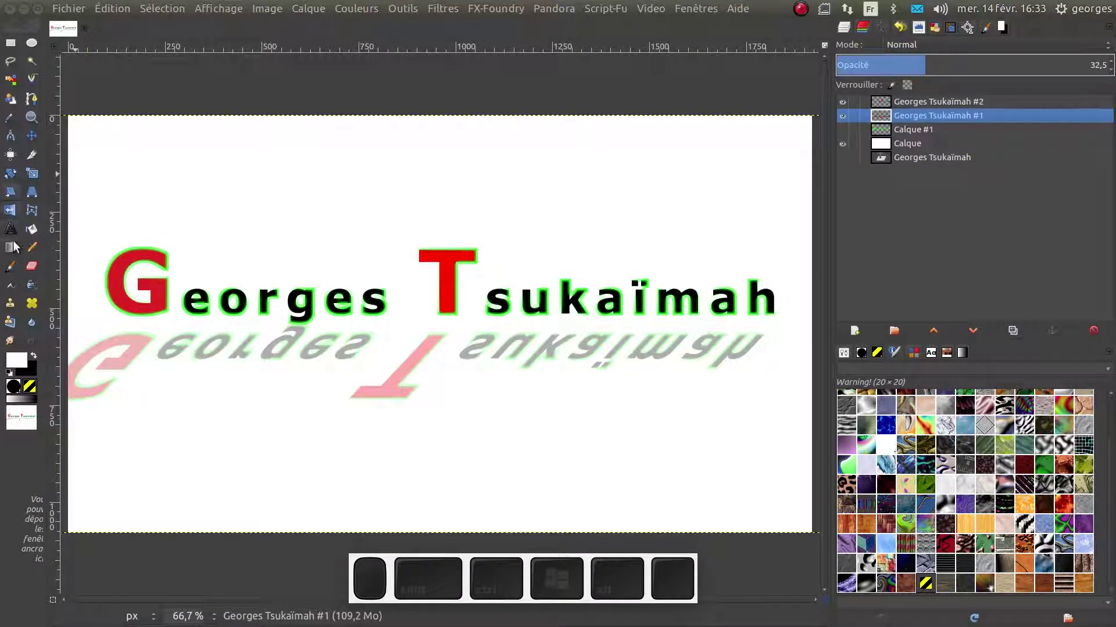
pyautogui.click(29, 229)
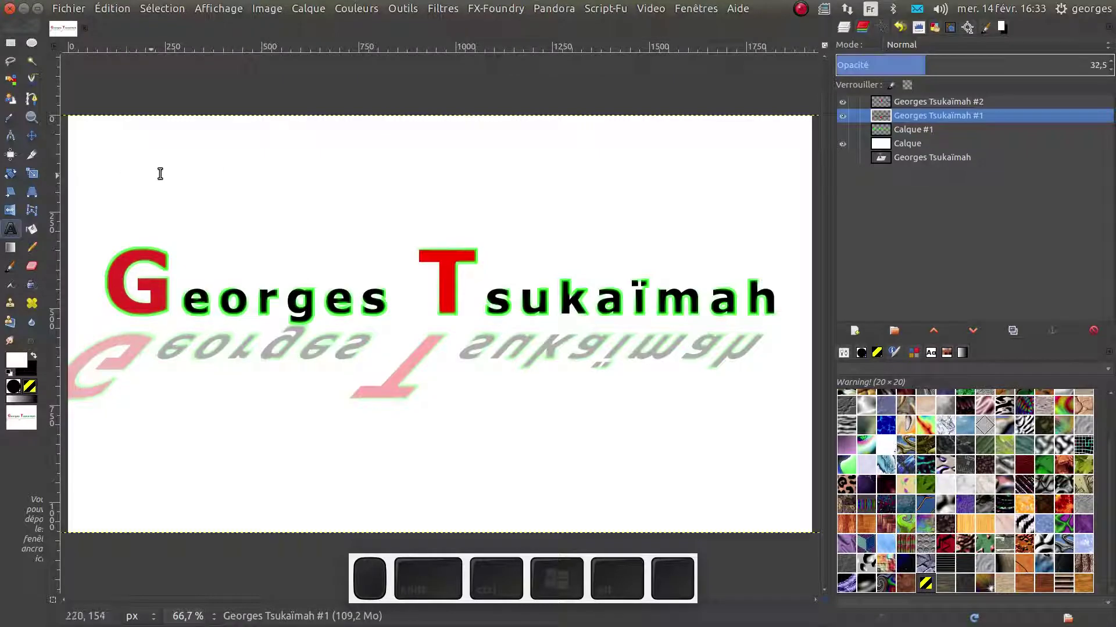
# Draw a tall text box on the left, type 't' and colour it black
pyautogui.moveTo(172, 169); pyautogui.dragTo(259, 486)
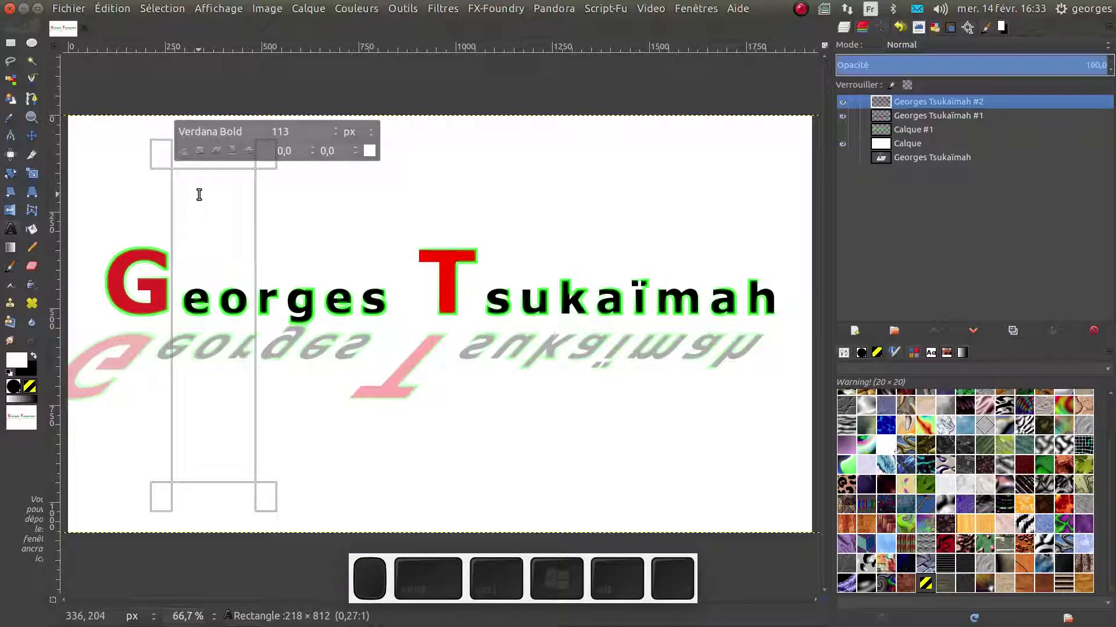
pyautogui.write('t')
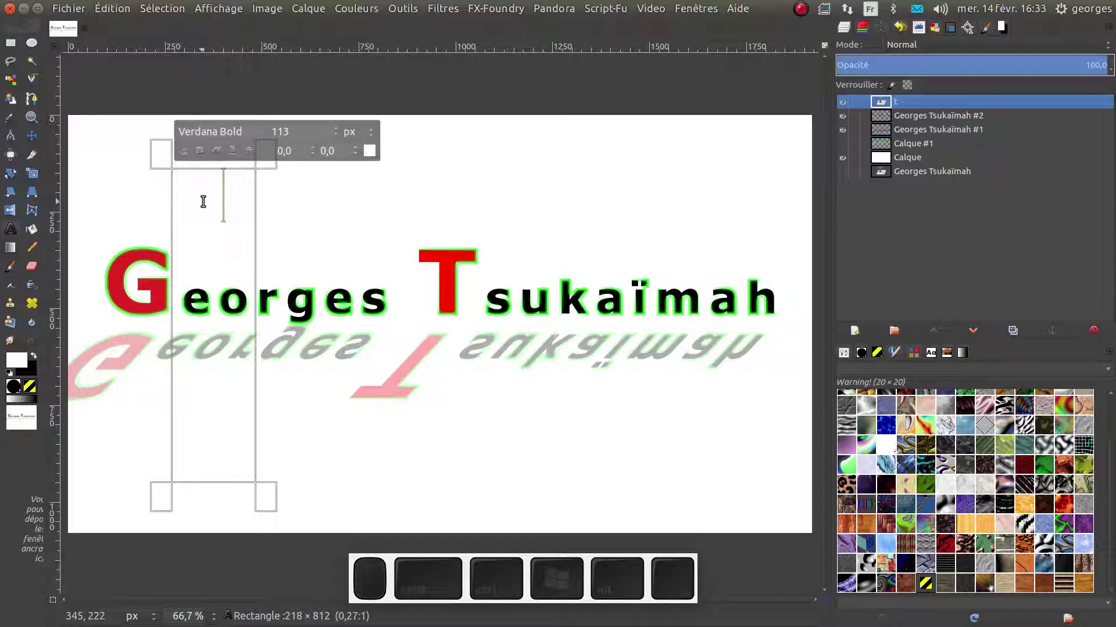
pyautogui.moveTo(232, 184); pyautogui.dragTo(157, 189)
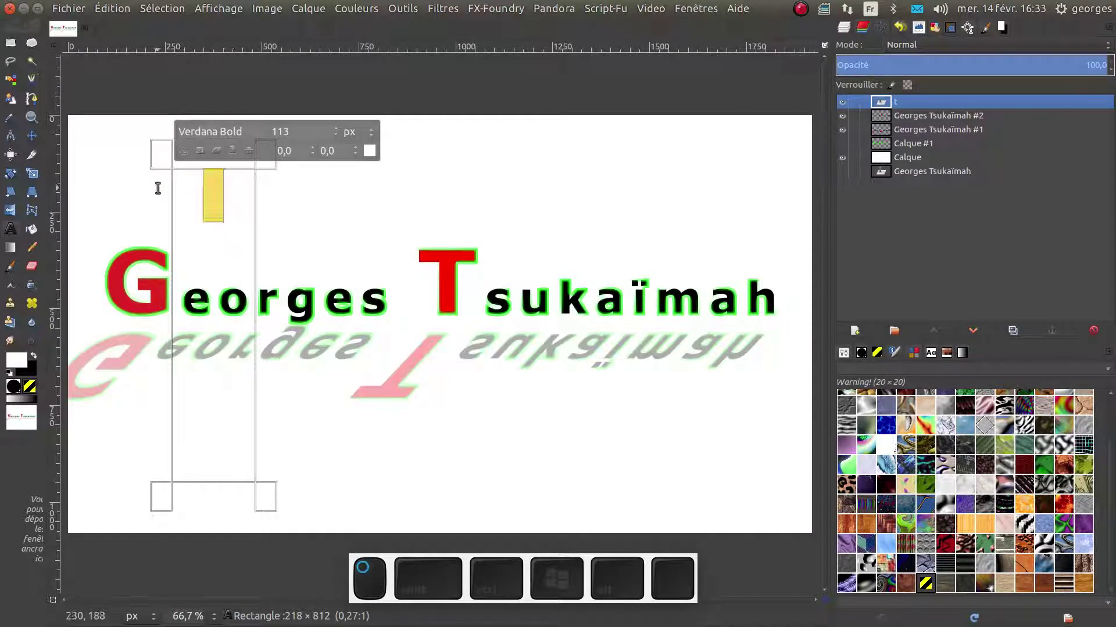
pyautogui.click(369, 153)
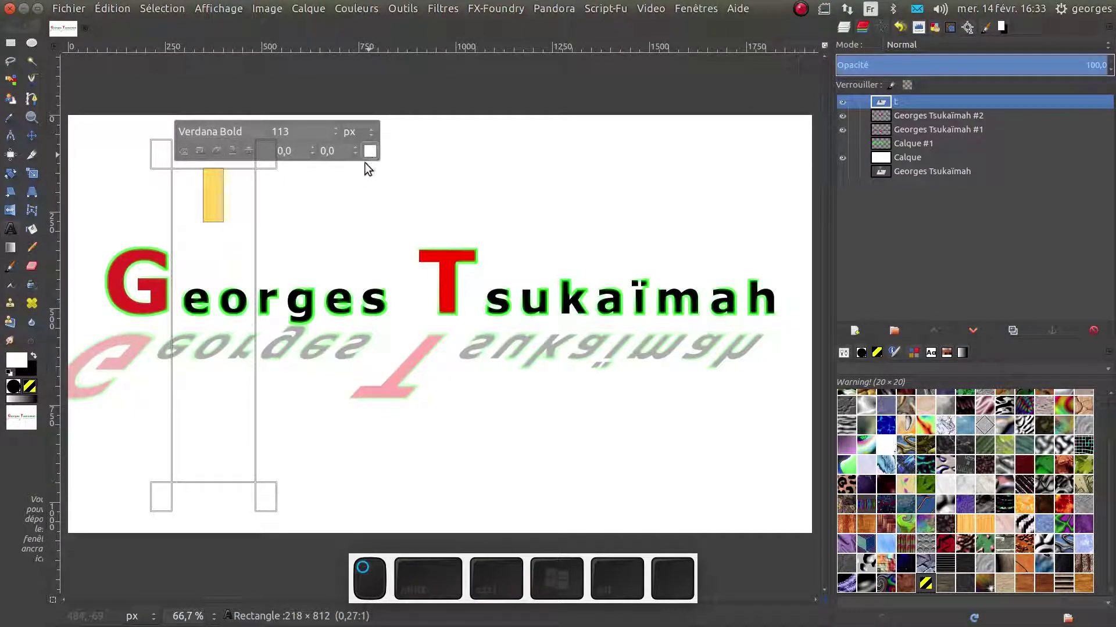
pyautogui.click(426, 218)
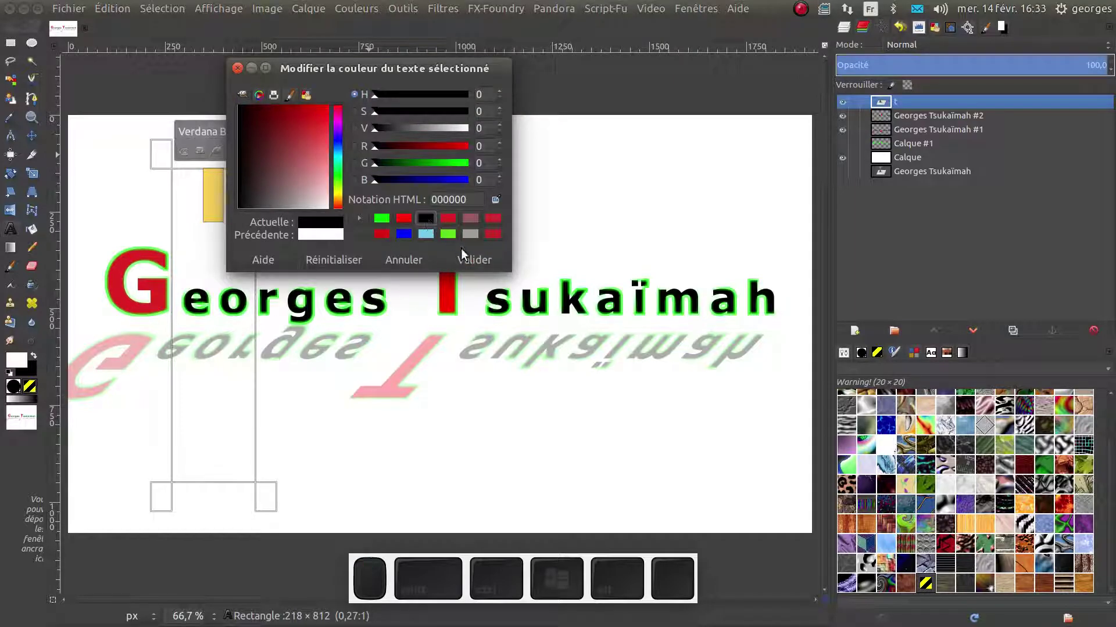
pyautogui.click(472, 261)
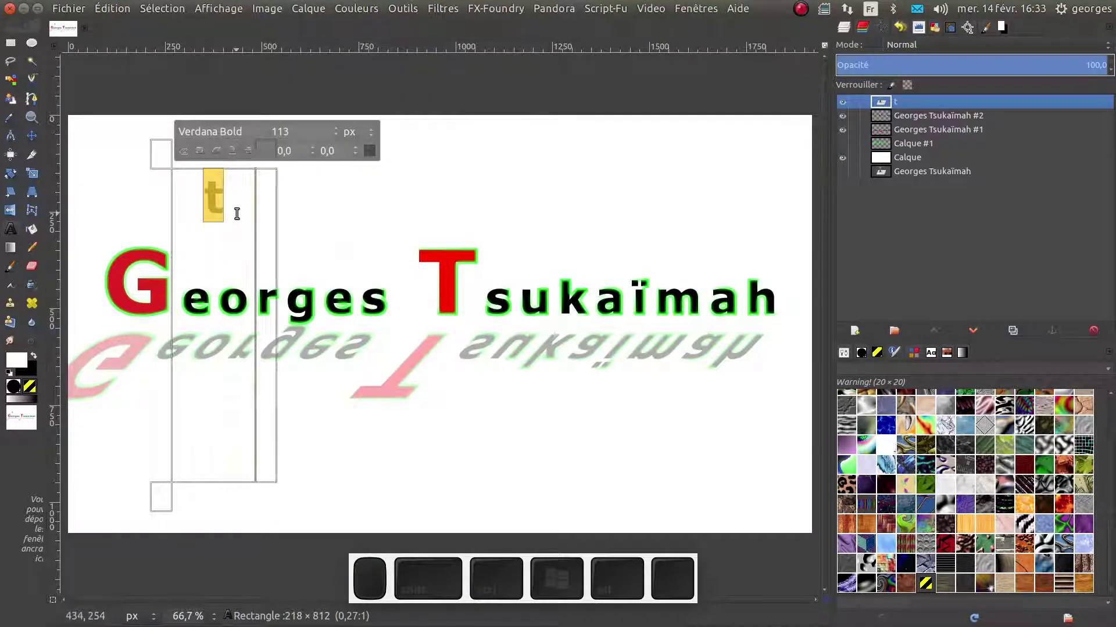
pyautogui.click(221, 206)
# Add the remaining lines so t, t and o stack vertically, then finish editing
pyautogui.press('Return')
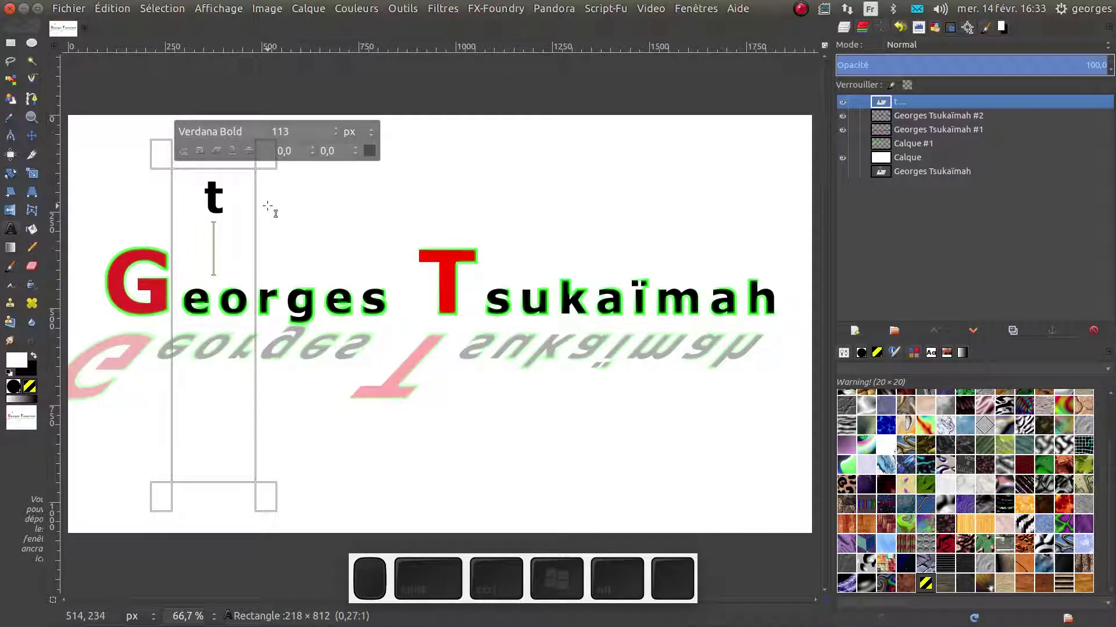
pyautogui.write('o')
pyautogui.press('Return')
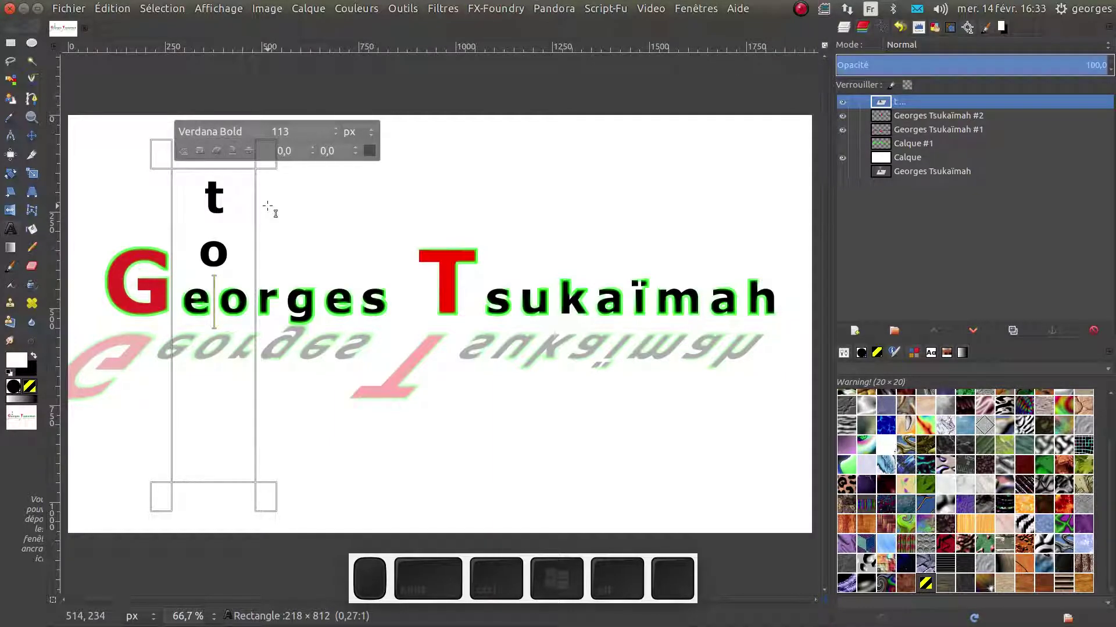
pyautogui.press('BackSpace')
pyautogui.press('BackSpace')
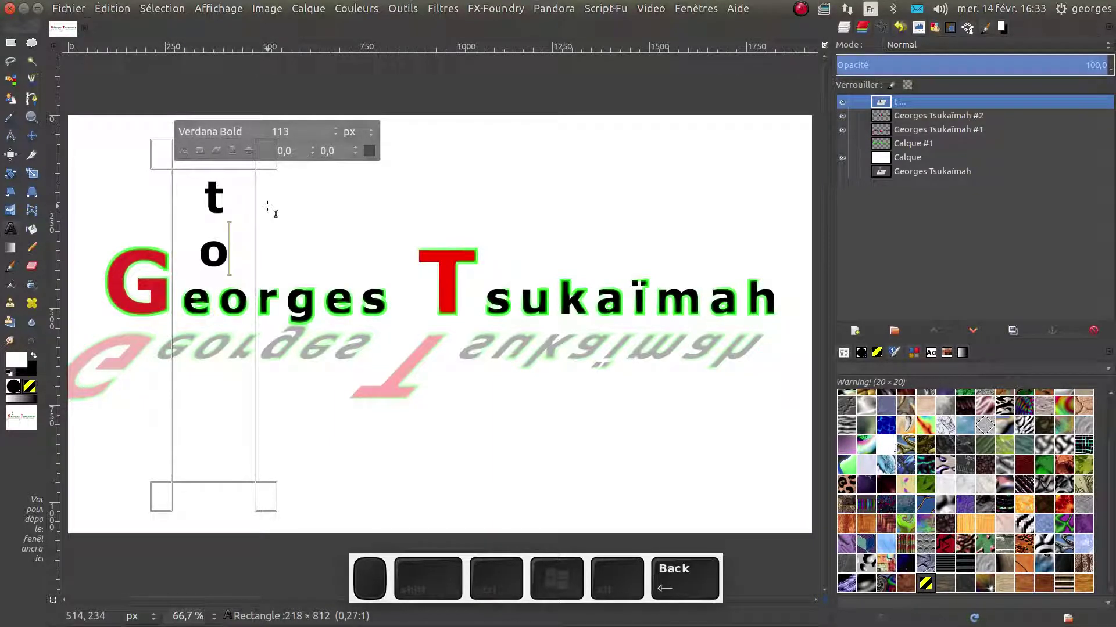
pyautogui.press('Return')
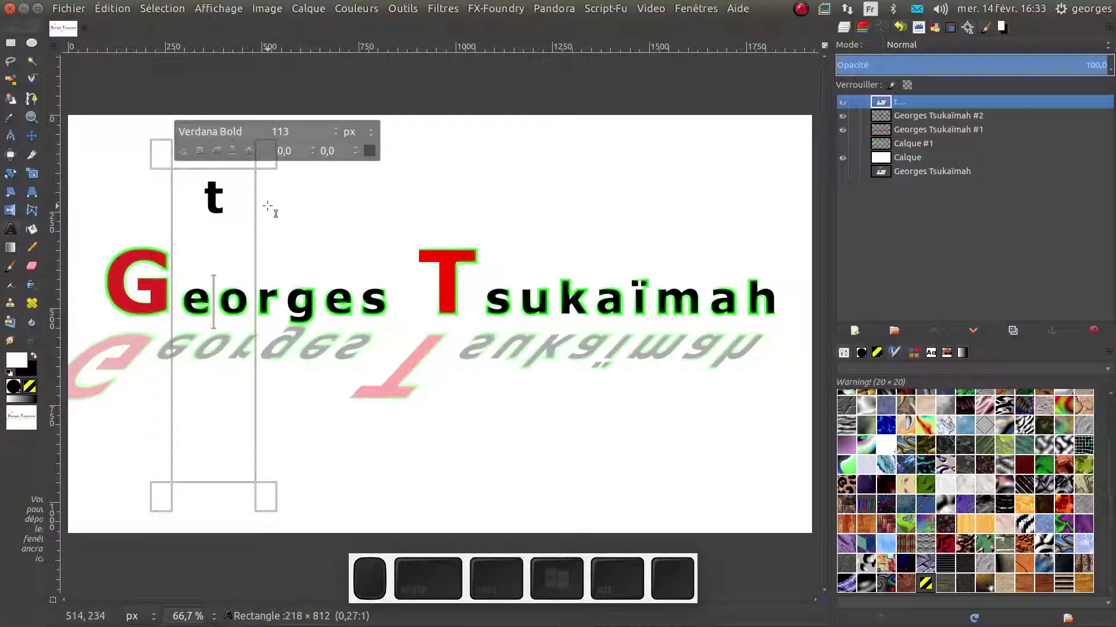
pyautogui.write('to')
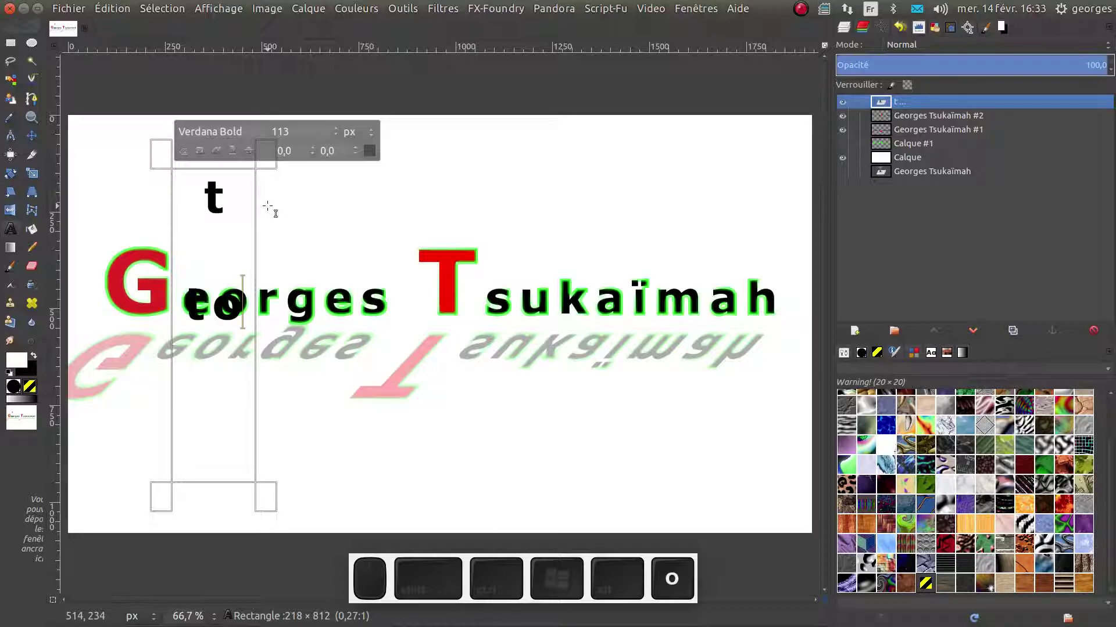
pyautogui.press('BackSpace')
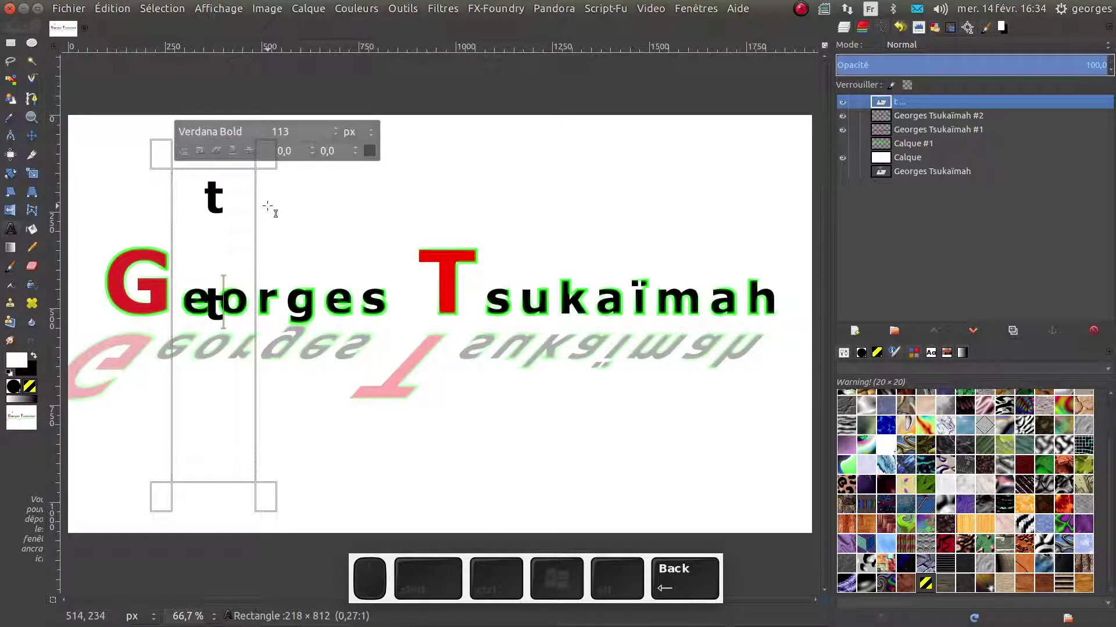
pyautogui.press('Return')
pyautogui.write('o')
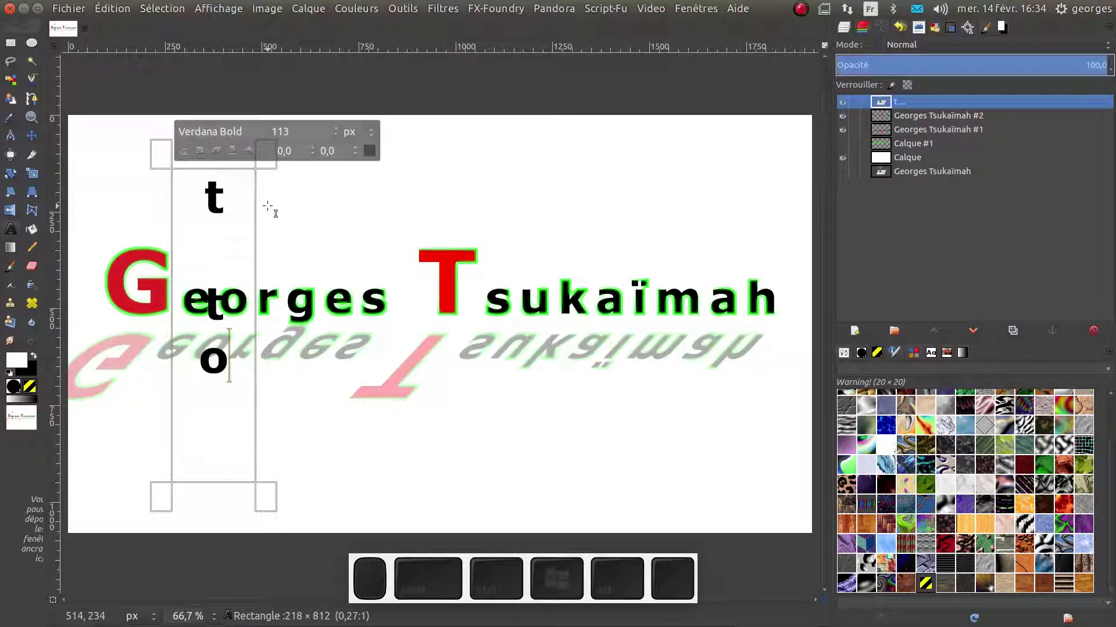
pyautogui.doubleClick(267, 504)
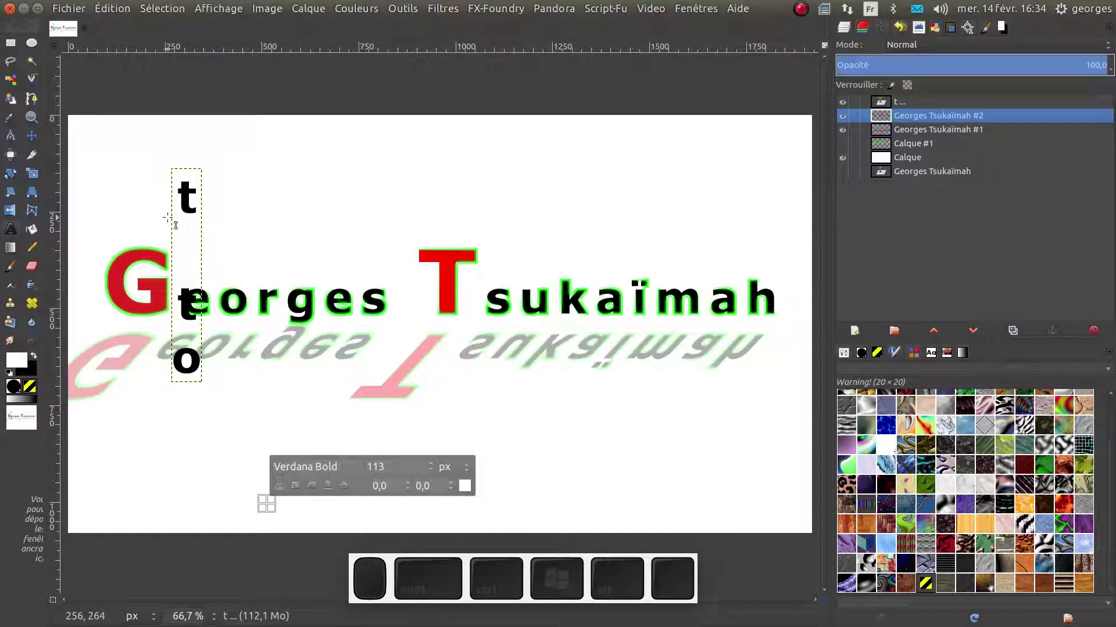
# Switch the Move tool to move only the active layer, undoing an accidental background shift
pyautogui.click(36, 139)
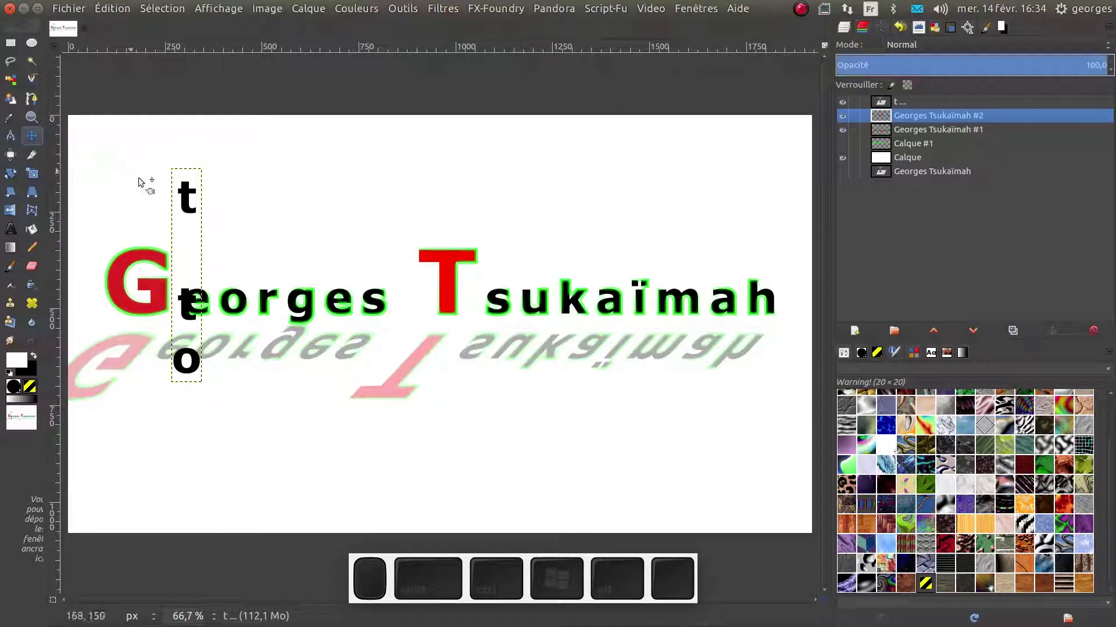
pyautogui.moveTo(181, 190); pyautogui.dragTo(215, 217)
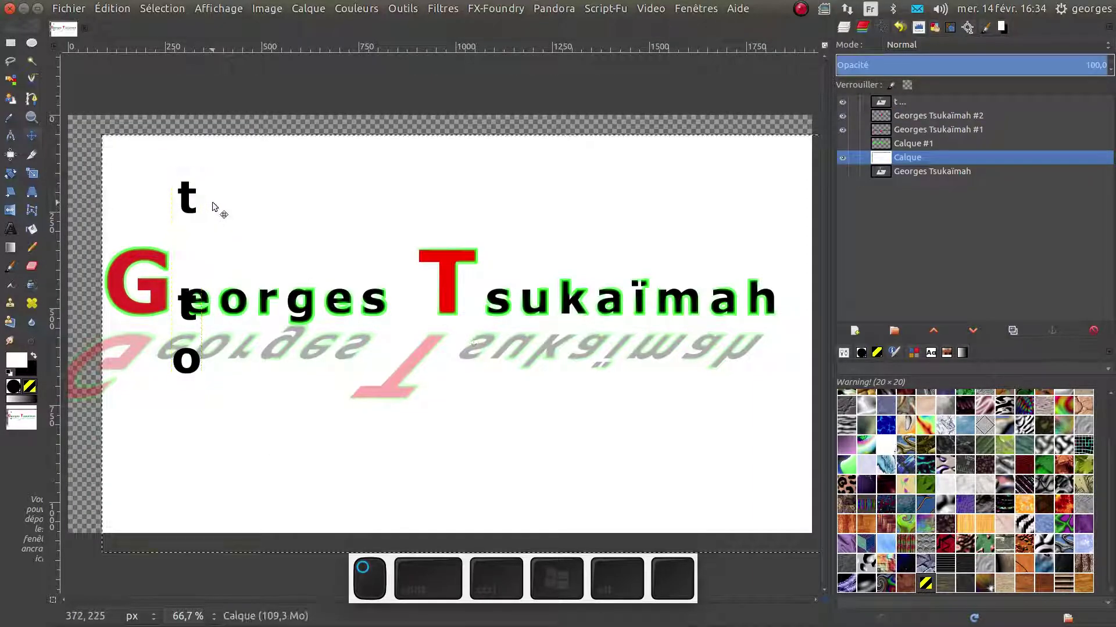
pyautogui.hotkey('ctrl', 'z')
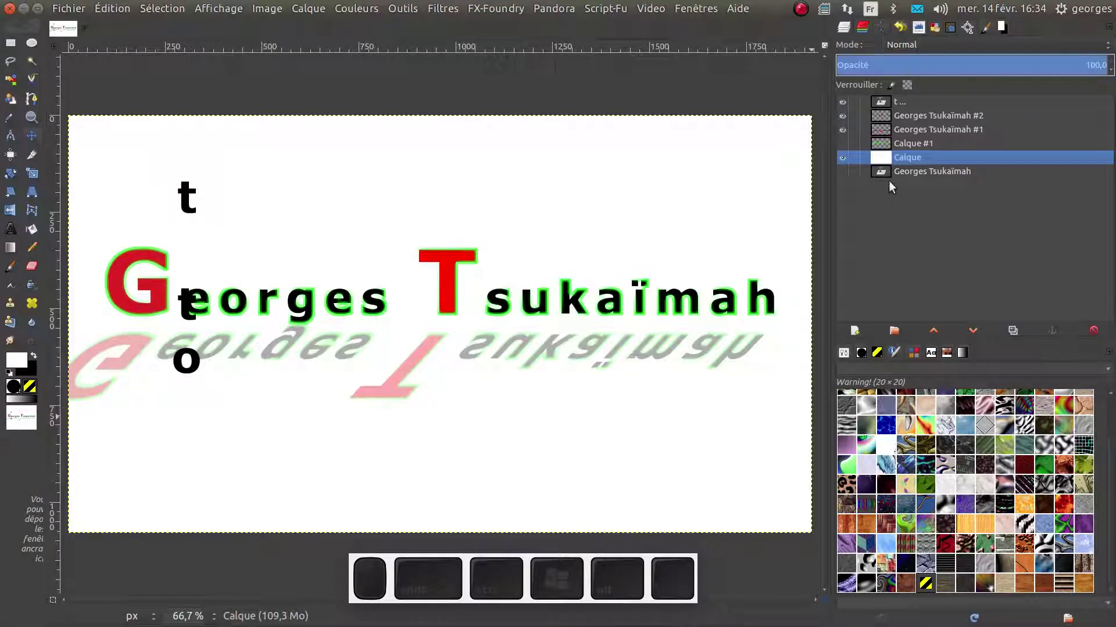
pyautogui.click(855, 331)
pyautogui.click(874, 441)
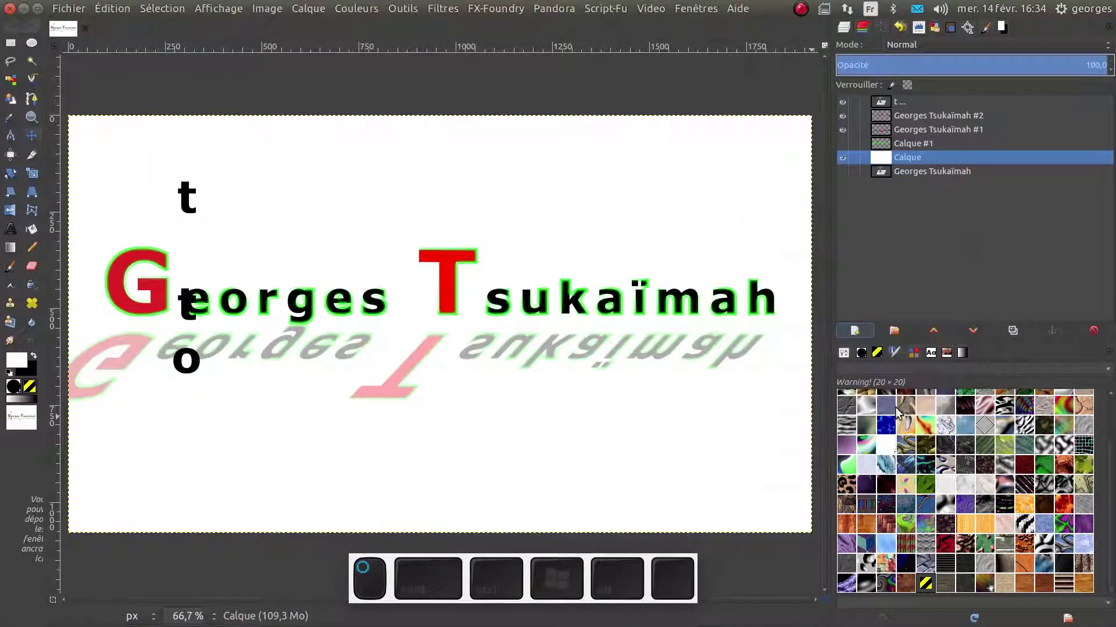
pyautogui.click(844, 353)
pyautogui.click(893, 430)
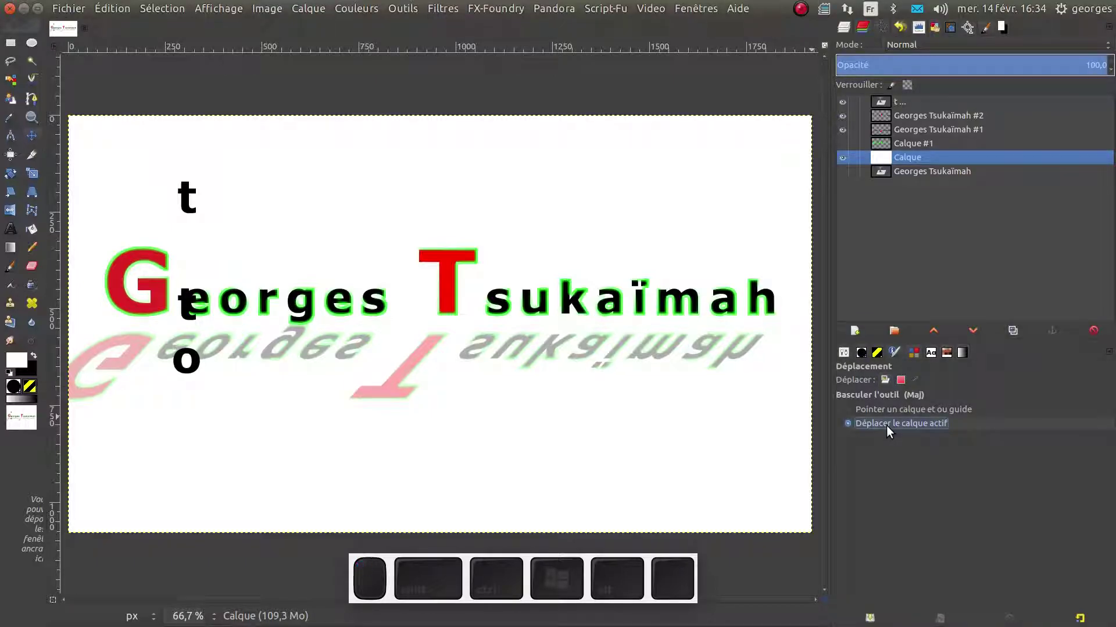
# Drag the vertical t-t-o text layer down-right so it crosses the name line
pyautogui.click(883, 104)
pyautogui.moveTo(189, 200); pyautogui.dragTo(237, 256)
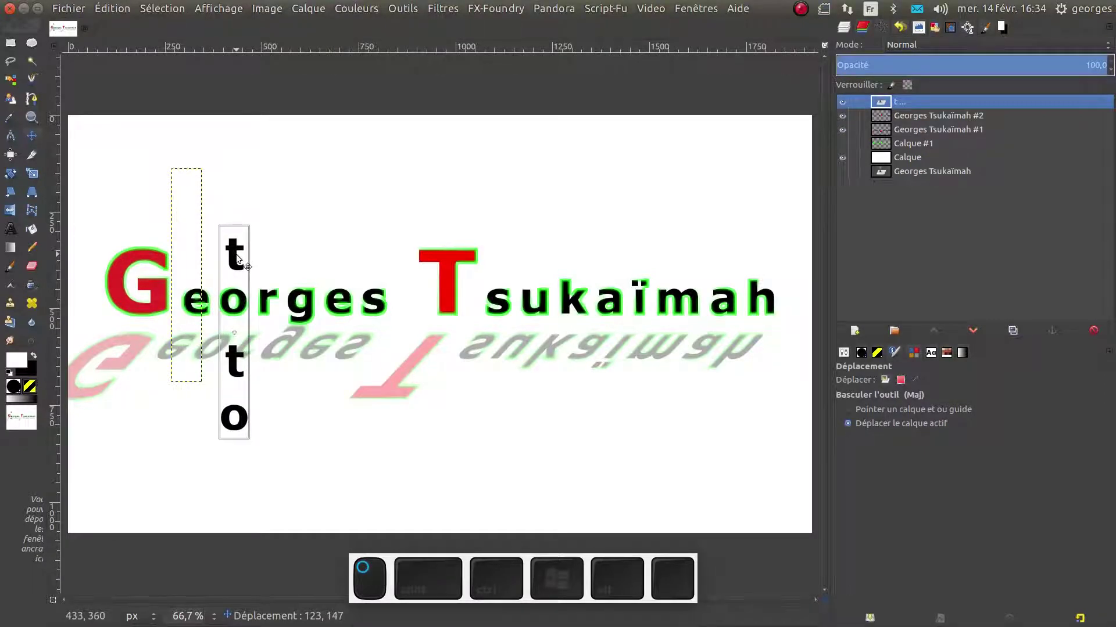
pyautogui.moveTo(237, 257); pyautogui.dragTo(233, 252)
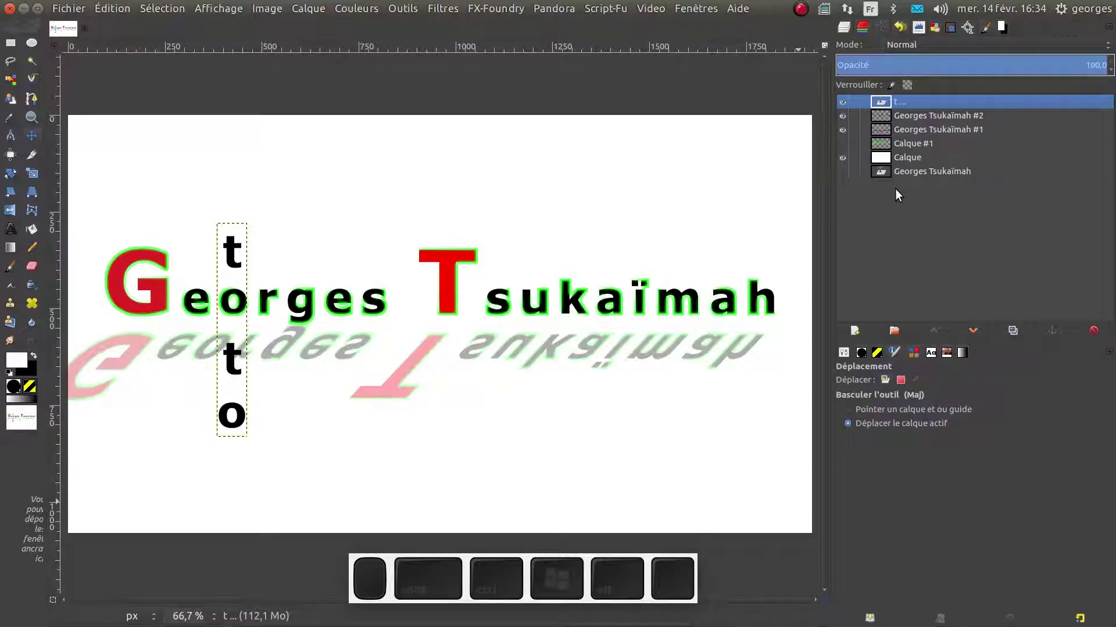
pyautogui.click(905, 172)
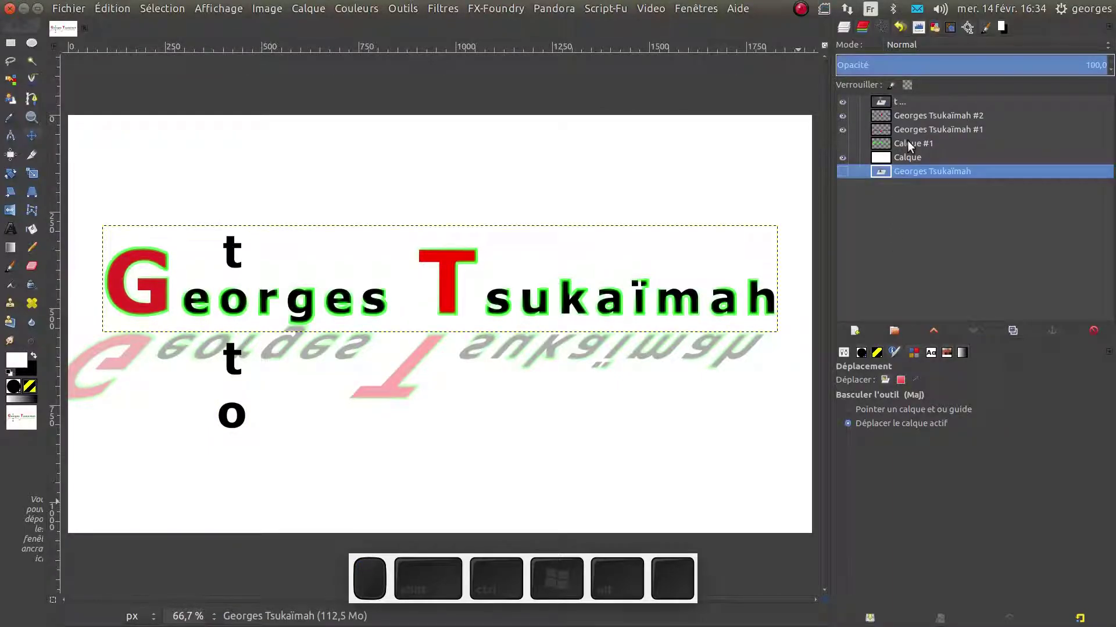
pyautogui.click(906, 155)
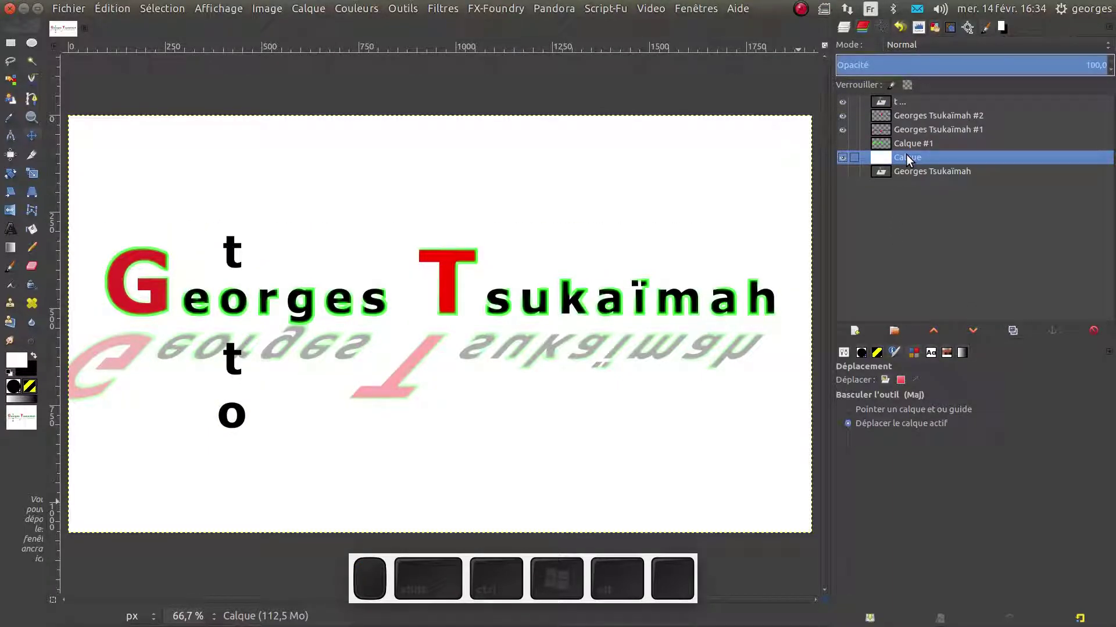